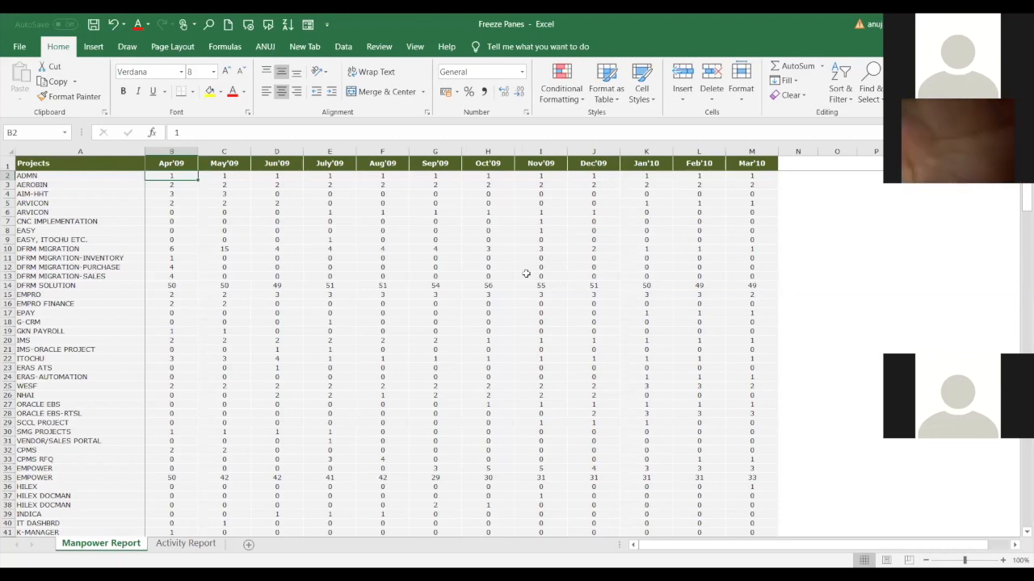
pyautogui.click(240, 47)
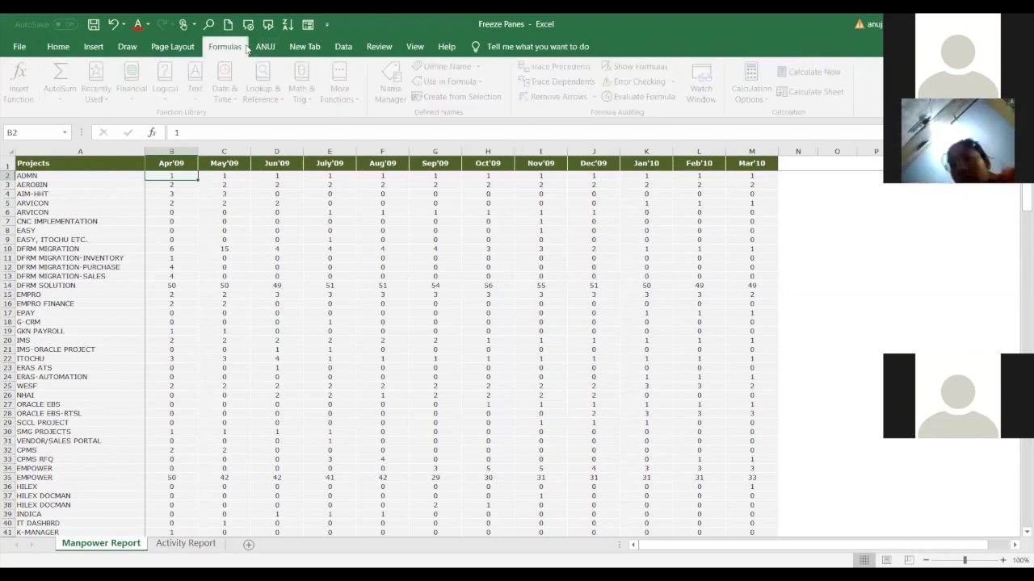
pyautogui.click(182, 48)
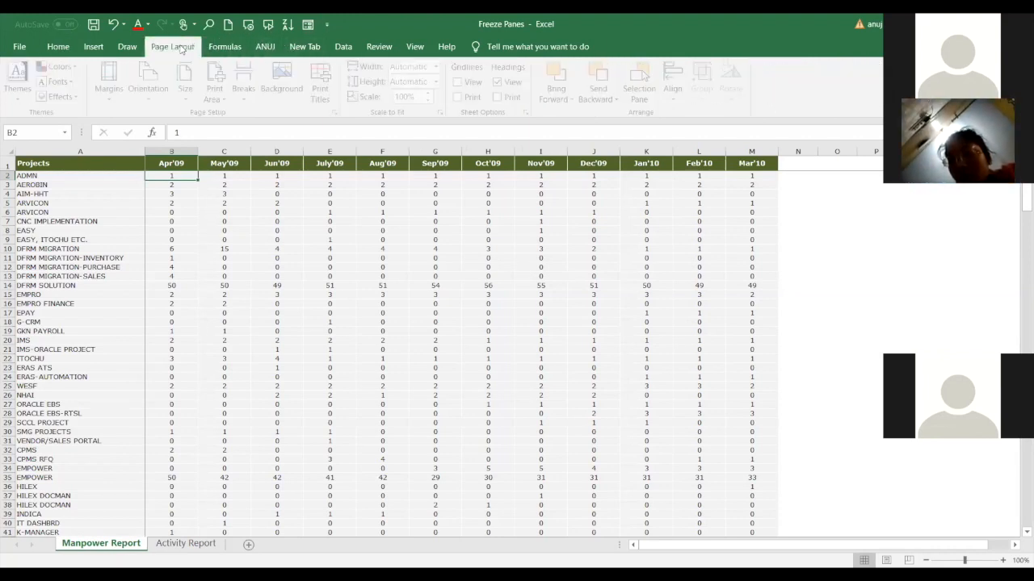
pyautogui.click(134, 48)
pyautogui.click(95, 49)
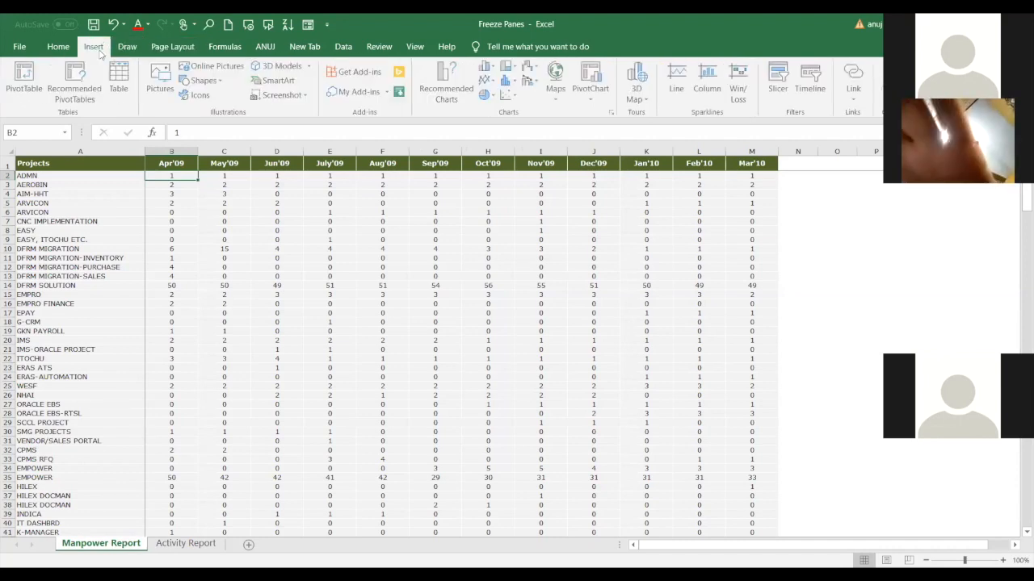
pyautogui.click(340, 49)
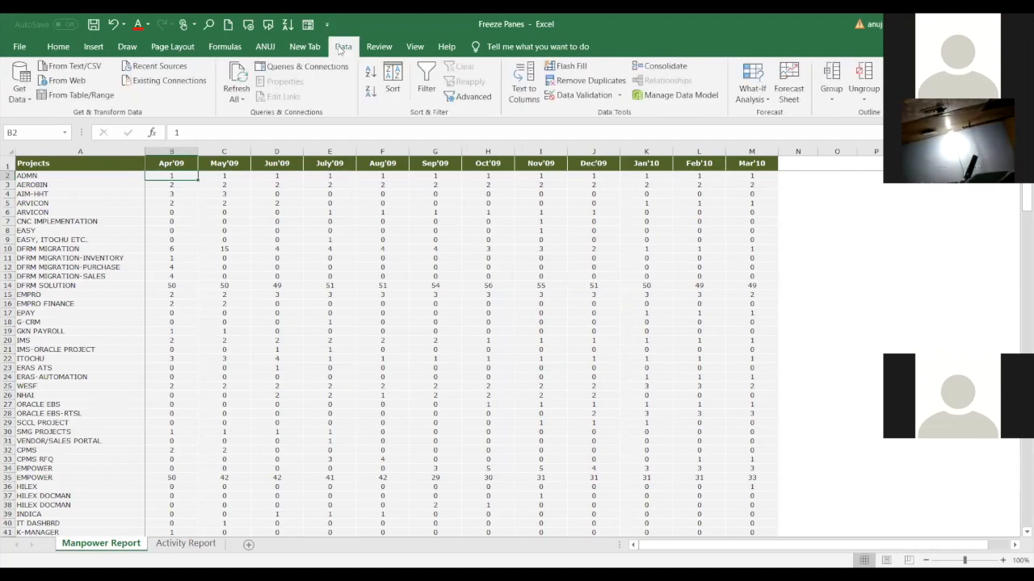
pyautogui.click(380, 48)
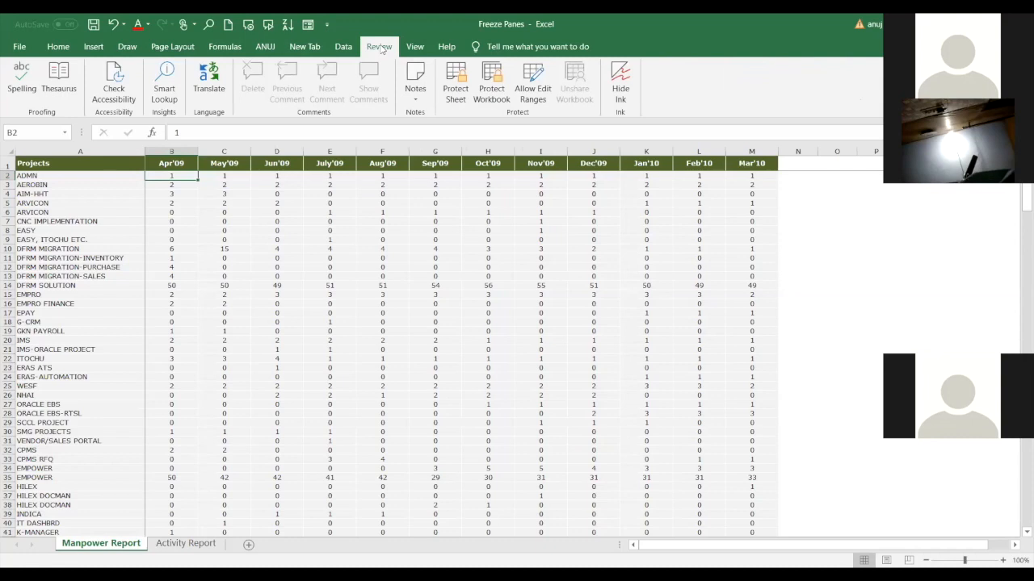
# Step: Bring up the worksheet view commands and examine the frozen header row while moving down and up through the Manpower Report projects
pyautogui.click(408, 49)
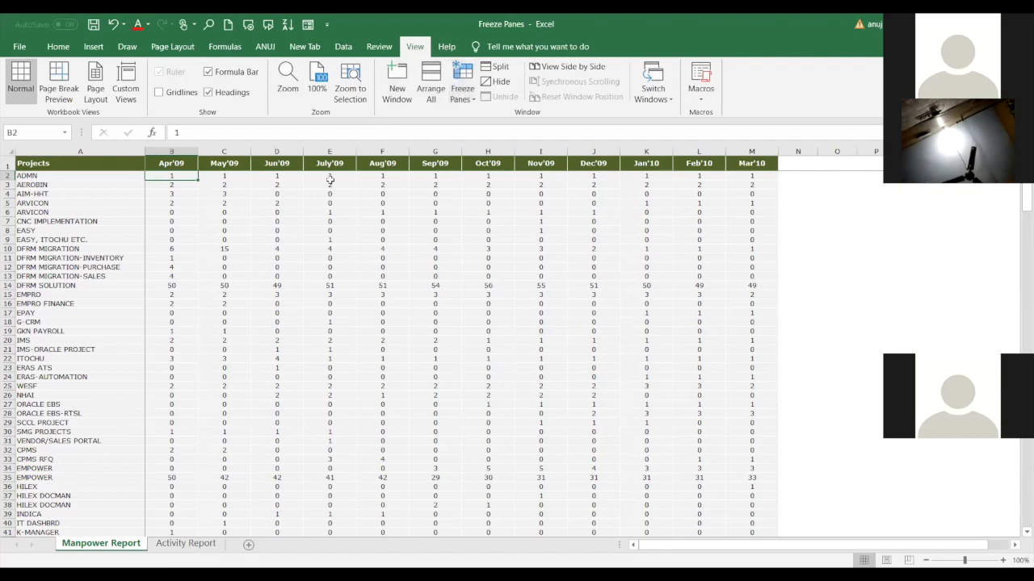
pyautogui.press('Down')
pyautogui.press('Down')
pyautogui.press('Down')
pyautogui.press('Down')
pyautogui.press('Down')
pyautogui.press('Down')
pyautogui.press('Down')
pyautogui.press('Down')
pyautogui.press('Down')
pyautogui.press('Down')
pyautogui.press('Down')
pyautogui.press('Down')
pyautogui.press('Down')
pyautogui.press('Down')
pyautogui.press('Down')
pyautogui.press('Down')
pyautogui.press('Down')
pyautogui.press('Down')
pyautogui.press('Down')
pyautogui.press('Down')
pyautogui.press('Down')
pyautogui.press('Down')
pyautogui.press('Down')
pyautogui.press('Down')
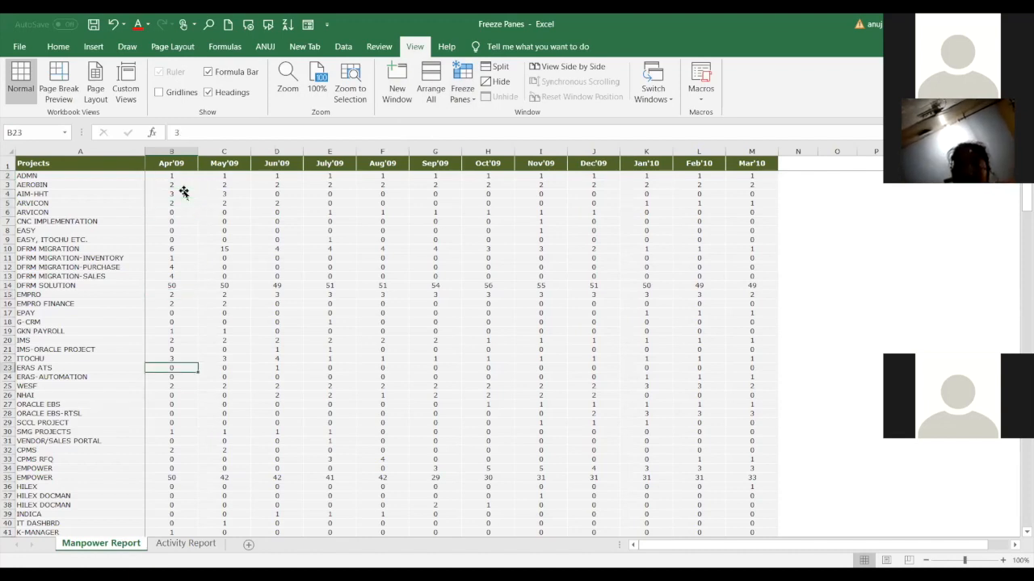
pyautogui.press('Down')
pyautogui.press('Down')
pyautogui.press('Down')
pyautogui.press('Down')
pyautogui.press('Down')
pyautogui.press('Down')
pyautogui.press('Down')
pyautogui.press('Down')
pyautogui.press('Down')
pyautogui.press('Down')
pyautogui.press('Down')
pyautogui.press('Down')
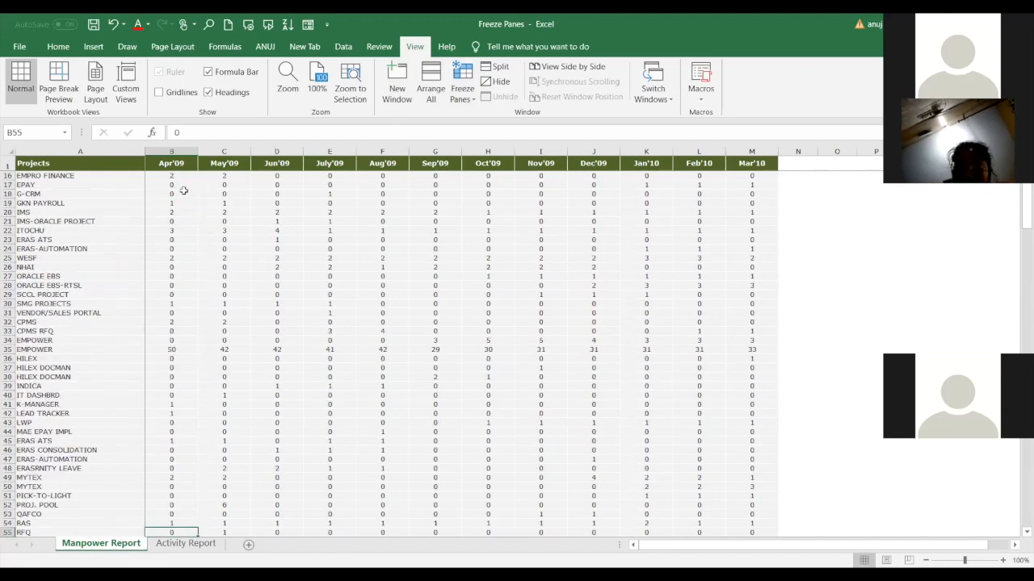
pyautogui.press('Up')
pyautogui.press('Up')
pyautogui.press('Up')
pyautogui.press('Up')
pyautogui.press('Up')
pyautogui.press('Up')
pyautogui.press('Up')
pyautogui.press('Up')
pyautogui.press('Up')
pyautogui.press('Up')
pyautogui.press('Up')
pyautogui.press('Up')
pyautogui.press('Up')
pyautogui.press('Up')
pyautogui.press('Up')
pyautogui.press('Up')
pyautogui.press('Up')
pyautogui.press('Up')
pyautogui.press('Up')
pyautogui.press('Up')
pyautogui.press('Up')
pyautogui.press('Up')
pyautogui.press('Up')
pyautogui.press('Up')
pyautogui.press('Up')
pyautogui.press('Up')
pyautogui.press('Up')
pyautogui.press('Up')
pyautogui.press('Up')
pyautogui.press('Up')
pyautogui.press('Up')
pyautogui.press('Up')
pyautogui.press('Up')
pyautogui.press('Up')
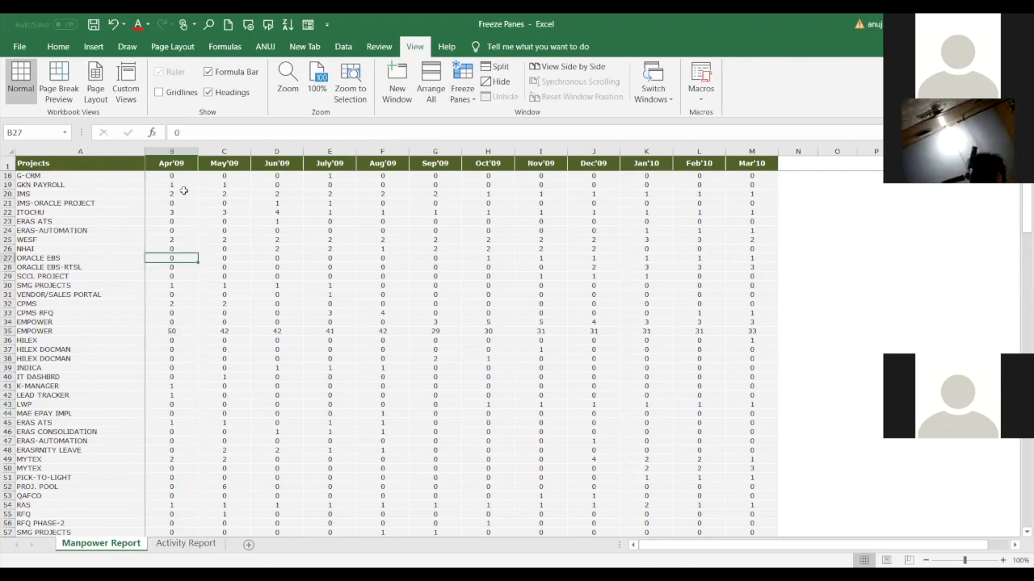
pyautogui.press('Down')
pyautogui.press('Down')
pyautogui.press('Down')
pyautogui.press('Down')
pyautogui.press('Down')
pyautogui.press('Down')
pyautogui.press('Down')
pyautogui.press('Down')
pyautogui.press('Down')
pyautogui.press('Down')
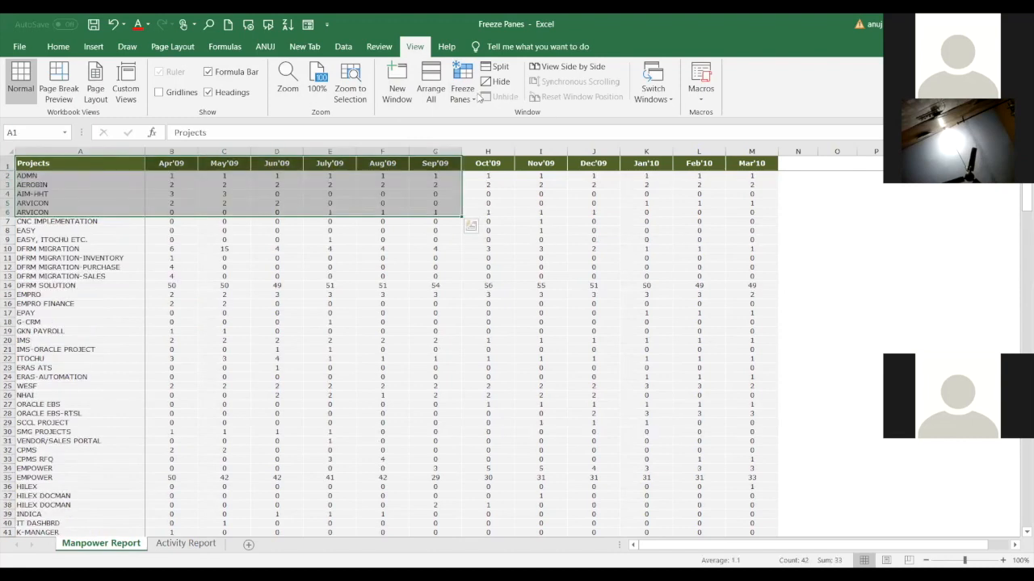
# Step: Unfreeze the panes on the Manpower Report sheet and select cell F19
pyautogui.click(472, 101)
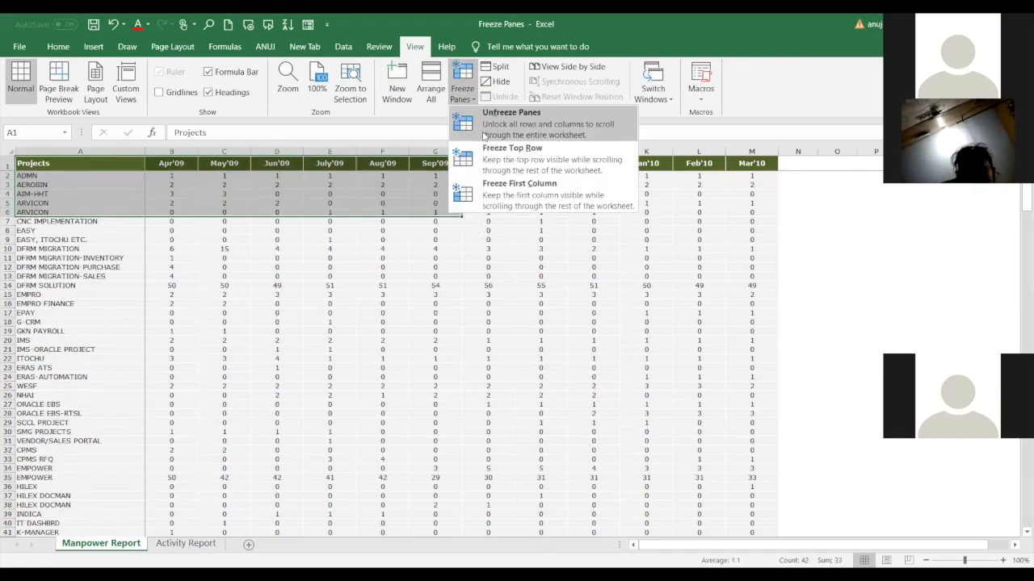
pyautogui.click(382, 331)
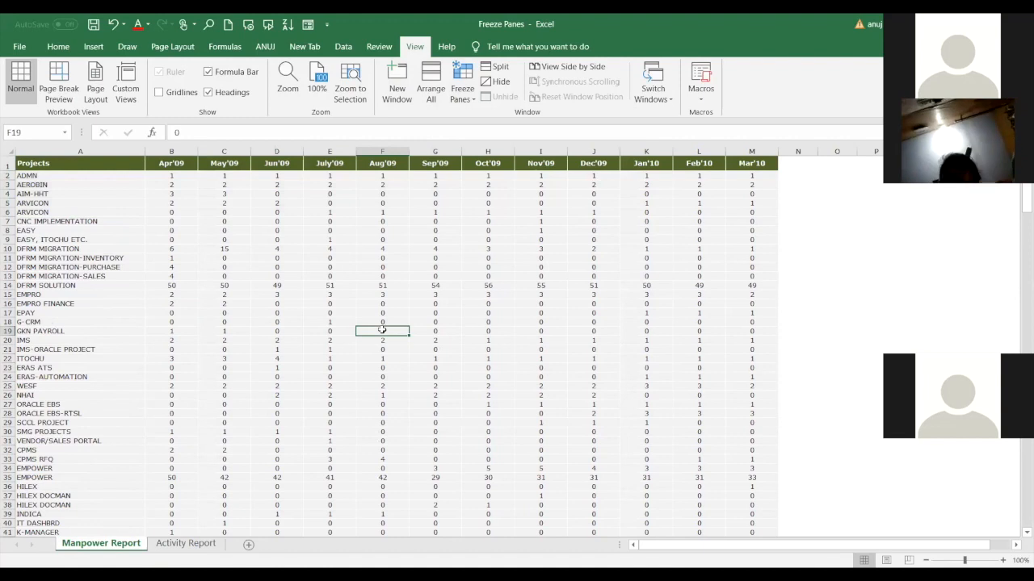
# Step: Examine how the header row behaves without frozen panes while moving through the lower project rows and back up
pyautogui.press('Down')
pyautogui.press('Down')
pyautogui.press('Down')
pyautogui.press('Down')
pyautogui.press('Down')
pyautogui.press('Down')
pyautogui.press('Down')
pyautogui.press('Down')
pyautogui.press('Down')
pyautogui.press('Down')
pyautogui.press('Down')
pyautogui.press('Down')
pyautogui.press('Down')
pyautogui.press('Down')
pyautogui.press('Down')
pyautogui.press('Down')
pyautogui.press('Down')
pyautogui.press('Down')
pyautogui.press('Down')
pyautogui.press('Down')
pyautogui.press('Down')
pyautogui.press('Down')
pyautogui.press('Down')
pyautogui.press('Down')
pyautogui.press('Down')
pyautogui.press('Down')
pyautogui.press('Down')
pyautogui.press('Down')
pyautogui.press('Down')
pyautogui.press('Down')
pyautogui.press('Down')
pyautogui.press('Down')
pyautogui.press('Down')
pyautogui.press('Down')
pyautogui.press('Down')
pyautogui.press('Down')
pyautogui.press('Down')
pyautogui.press('Down')
pyautogui.press('Down')
pyautogui.press('Down')
pyautogui.press('Down')
pyautogui.press('Down')
pyautogui.press('Down')
pyautogui.press('Down')
pyautogui.press('Down')
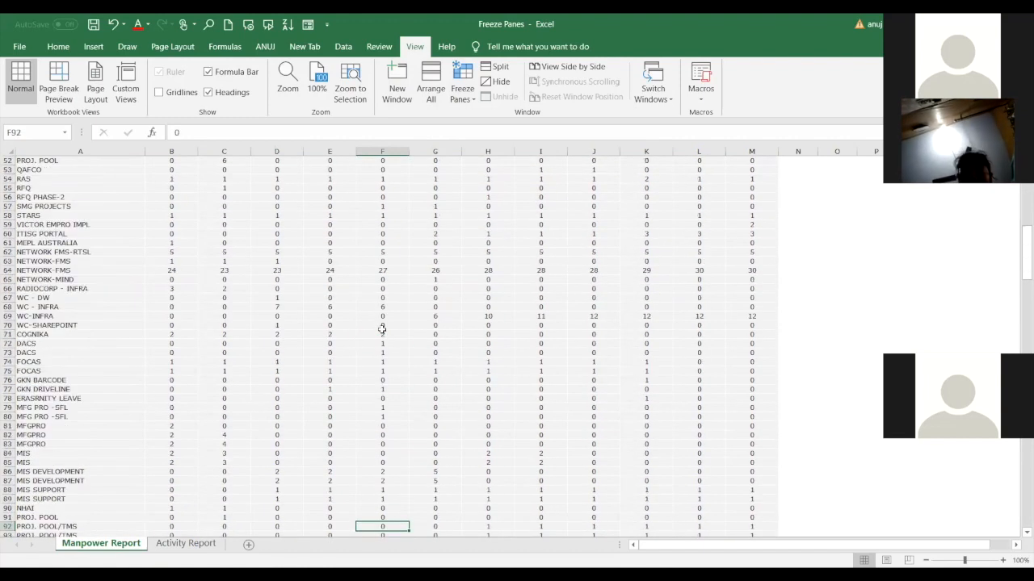
pyautogui.press('Up')
pyautogui.press('Up')
pyautogui.press('Up')
pyautogui.press('Up')
pyautogui.press('Up')
pyautogui.press('Up')
pyautogui.press('Up')
pyautogui.press('Up')
pyautogui.press('Up')
pyautogui.press('Up')
pyautogui.press('Up')
pyautogui.press('Up')
pyautogui.press('Up')
pyautogui.press('Up')
pyautogui.press('Up')
pyautogui.press('Up')
pyautogui.press('Up')
pyautogui.press('Up')
pyautogui.press('Up')
pyautogui.press('Up')
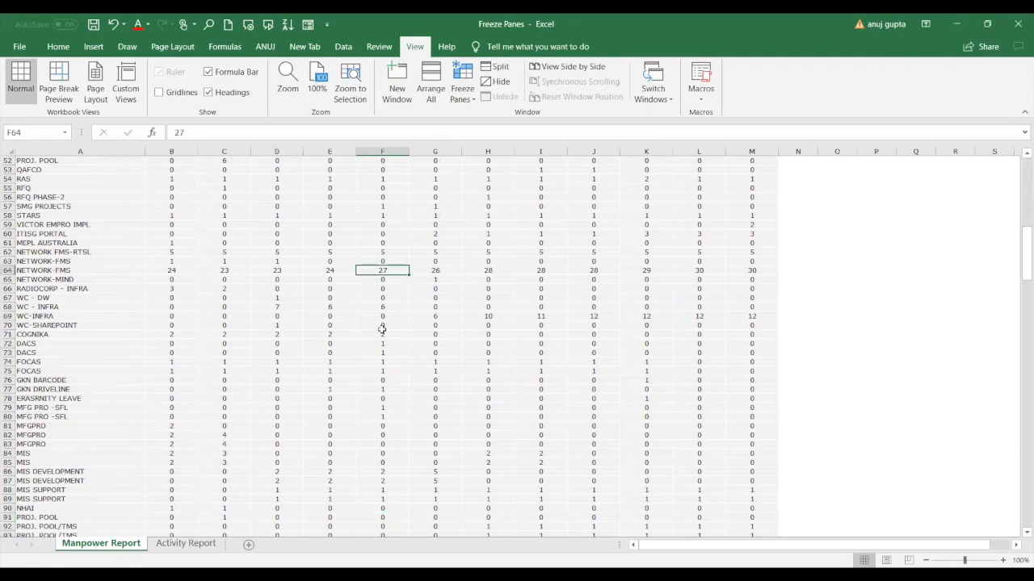
# Step: Examine how the month headings behave without frozen panes while moving up and down the project rows as far as row 98
pyautogui.press('Up')
pyautogui.press('Up')
pyautogui.press('Up')
pyautogui.press('Up')
pyautogui.press('Up')
pyautogui.press('Up')
pyautogui.press('Up')
pyautogui.press('Up')
pyautogui.press('Up')
pyautogui.press('Up')
pyautogui.press('Up')
pyautogui.press('Up')
pyautogui.press('Up')
pyautogui.press('Up')
pyautogui.press('Up')
pyautogui.press('Up')
pyautogui.press('Up')
pyautogui.press('Up')
pyautogui.press('Up')
pyautogui.press('Up')
pyautogui.press('Down')
pyautogui.press('Down')
pyautogui.press('Down')
pyautogui.press('Down')
pyautogui.press('Down')
pyautogui.press('Down')
pyautogui.press('Down')
pyautogui.press('Down')
pyautogui.press('Down')
pyautogui.press('Down')
pyautogui.press('Down')
pyautogui.press('Down')
pyautogui.press('Down')
pyautogui.press('Down')
pyautogui.press('Down')
pyautogui.press('Down')
pyautogui.press('Down')
pyautogui.press('Down')
pyautogui.press('Down')
pyautogui.press('Down')
pyautogui.press('Down')
pyautogui.press('Down')
pyautogui.press('Down')
pyautogui.press('Down')
pyautogui.press('Down')
pyautogui.press('Down')
pyautogui.press('Down')
pyautogui.press('Down')
# Step: Examine how the project name column behaves without frozen panes while moving across row 98 beyond the data and back
pyautogui.press('Right')
pyautogui.press('Right')
pyautogui.press('Right')
pyautogui.press('Right')
pyautogui.press('Right')
pyautogui.press('Right')
pyautogui.press('Right')
pyautogui.press('Right')
pyautogui.press('Right')
pyautogui.press('Right')
pyautogui.press('Right')
pyautogui.press('Right')
pyautogui.press('Right')
pyautogui.press('Right')
pyautogui.press('Right')
pyautogui.press('Right')
pyautogui.press('Right')
pyautogui.press('Right')
pyautogui.press('Right')
pyautogui.press('Right')
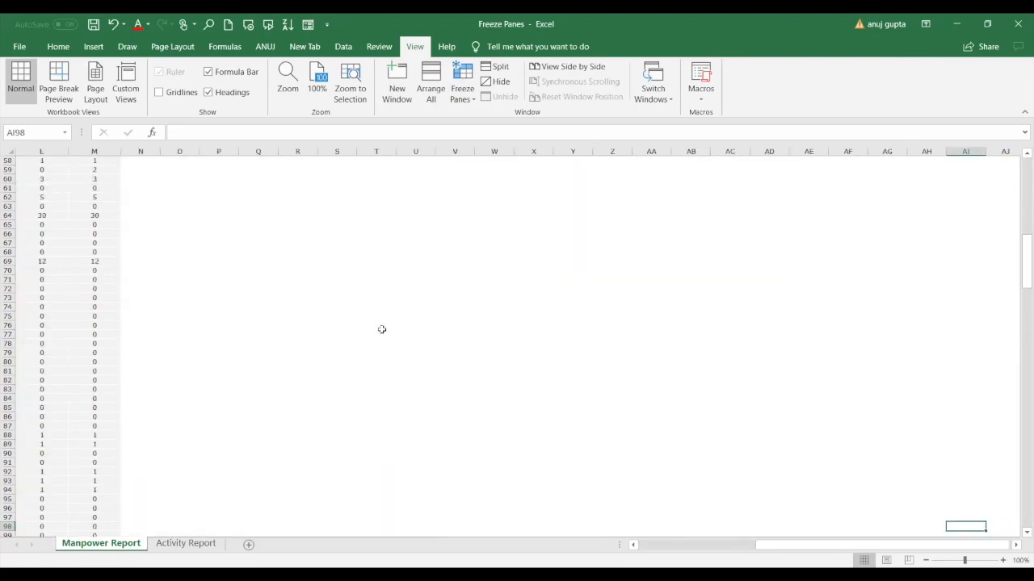
pyautogui.press('Left')
pyautogui.press('Left')
pyautogui.press('Left')
pyautogui.press('Left')
pyautogui.press('Left')
pyautogui.press('Left')
pyautogui.press('Left')
pyautogui.press('Left')
pyautogui.press('Left')
pyautogui.press('Left')
pyautogui.press('Left')
pyautogui.press('Left')
pyautogui.press('Left')
pyautogui.press('Left')
pyautogui.press('Left')
pyautogui.press('Left')
pyautogui.press('Left')
pyautogui.press('Left')
pyautogui.press('Left')
pyautogui.press('Left')
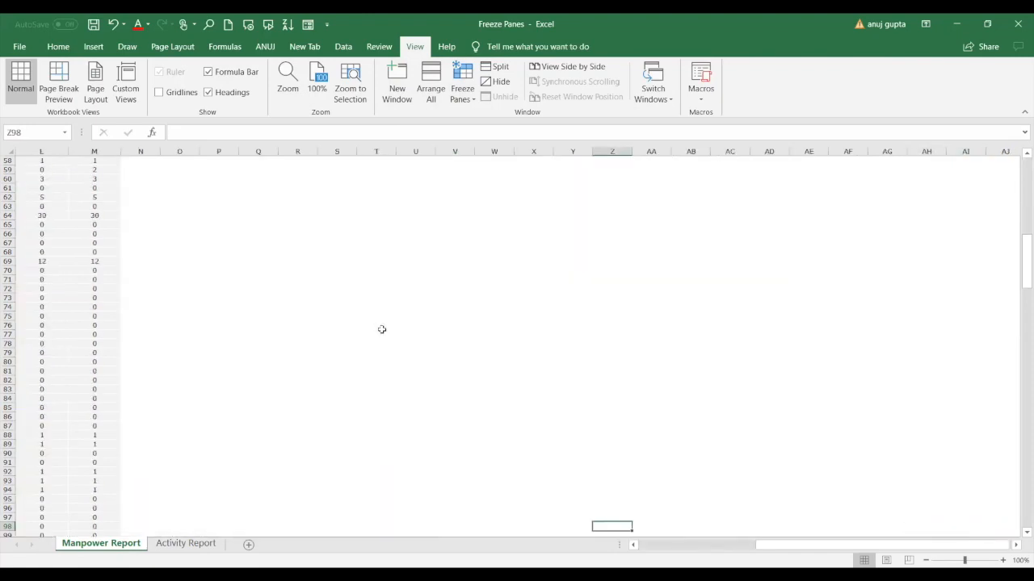
pyautogui.press('Left')
# Step: Move back up the Apr'09 column to its heading in cell B1, reviewing the unfrozen rows along the way
pyautogui.press('Up')
pyautogui.press('Up')
pyautogui.press('Up')
pyautogui.press('Up')
pyautogui.press('Up')
pyautogui.press('Up')
pyautogui.press('Up')
pyautogui.press('Up')
pyautogui.press('Up')
pyautogui.press('Up')
pyautogui.press('Up')
pyautogui.press('Up')
pyautogui.press('Up')
pyautogui.press('Up')
pyautogui.press('Up')
pyautogui.press('Up')
pyautogui.press('Up')
pyautogui.press('Up')
pyautogui.press('Up')
pyautogui.press('Up')
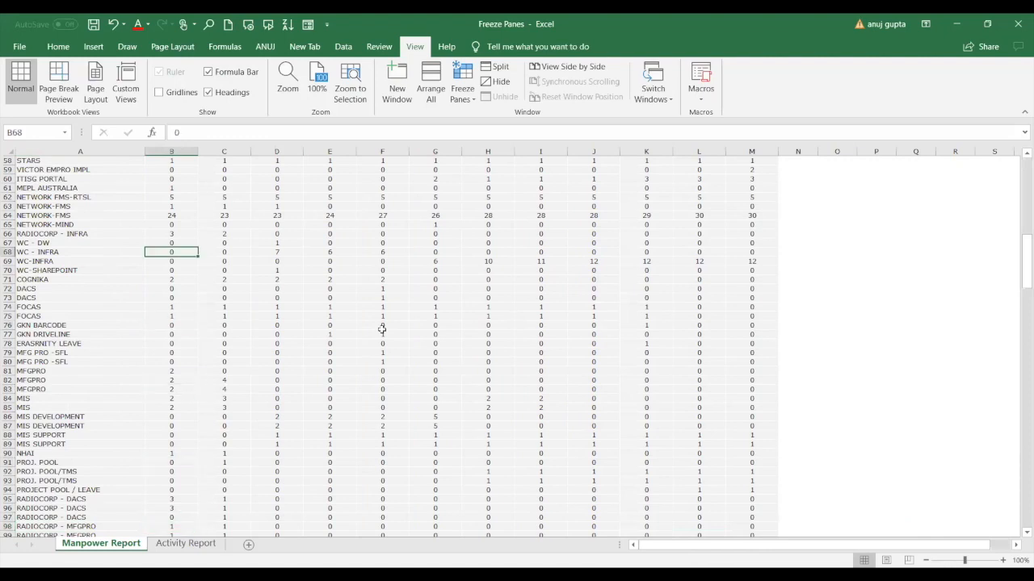
pyautogui.press('Up')
pyautogui.press('Up')
pyautogui.press('Up')
pyautogui.press('Up')
pyautogui.press('Up')
pyautogui.press('Up')
pyautogui.press('Up')
pyautogui.press('Up')
pyautogui.press('Up')
pyautogui.press('Up')
pyautogui.press('Up')
pyautogui.press('Up')
pyautogui.press('Up')
pyautogui.press('Up')
pyautogui.press('Up')
pyautogui.press('Up')
pyautogui.press('Up')
pyautogui.press('Up')
pyautogui.press('Up')
pyautogui.press('Up')
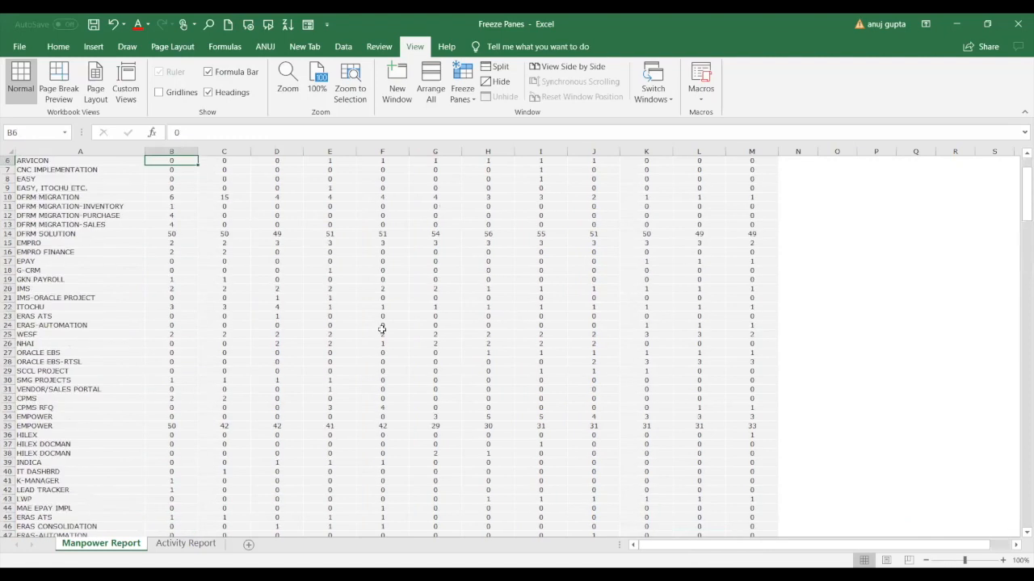
pyautogui.press('Up')
pyautogui.press('Up')
pyautogui.press('Up')
pyautogui.press('Up')
pyautogui.press('Up')
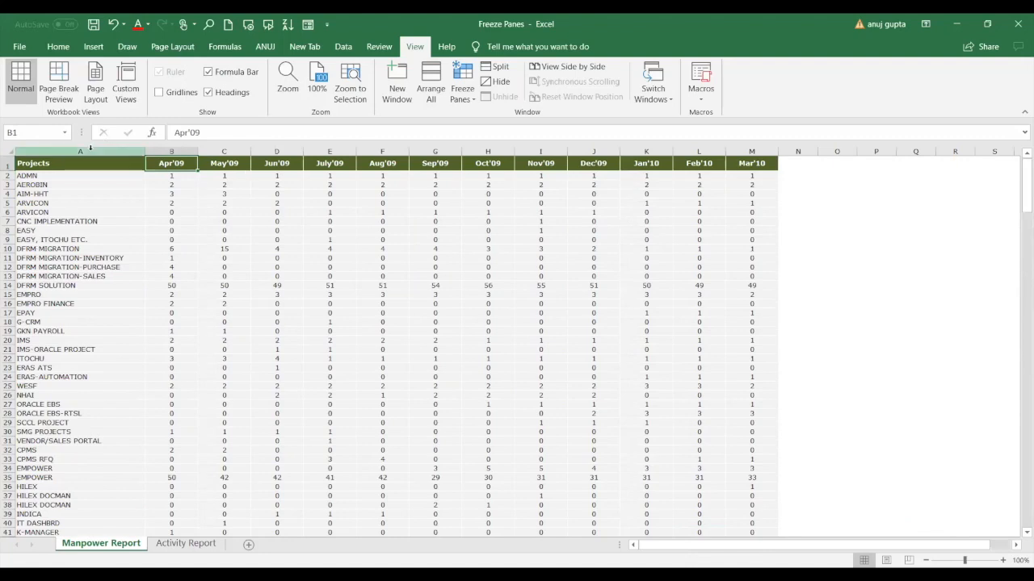
# Step: Select the header range A1:M1, freeze the top row of the Manpower Report sheet, and select cell E17
pyautogui.moveTo(93, 161); pyautogui.dragTo(751, 163)
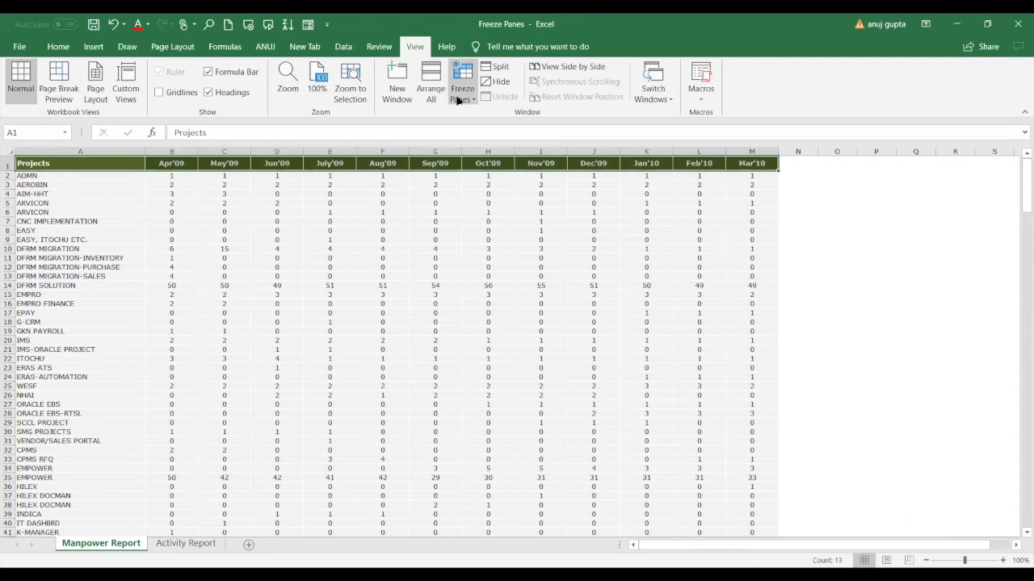
pyautogui.click(458, 99)
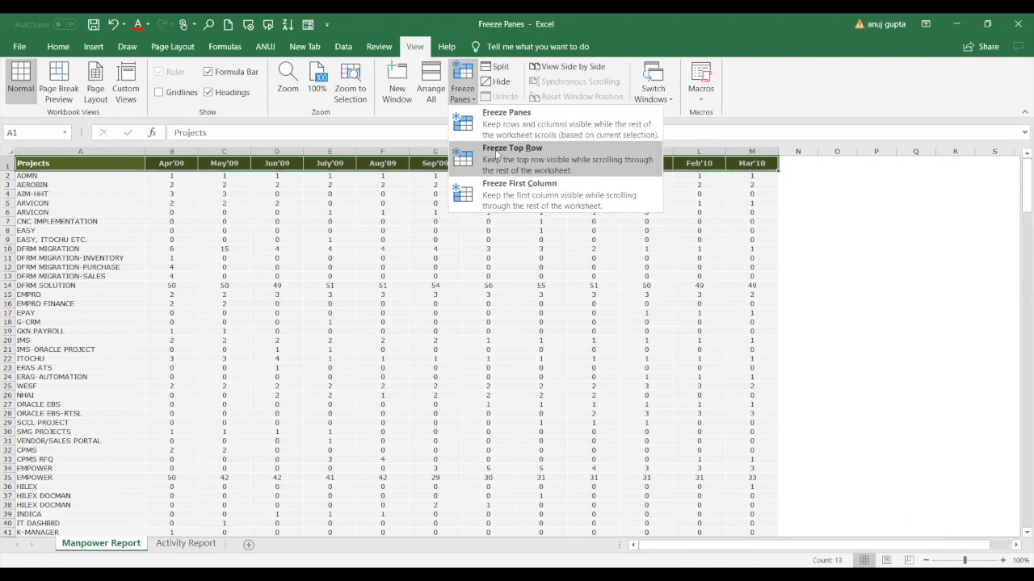
pyautogui.click(497, 154)
pyautogui.click(329, 311)
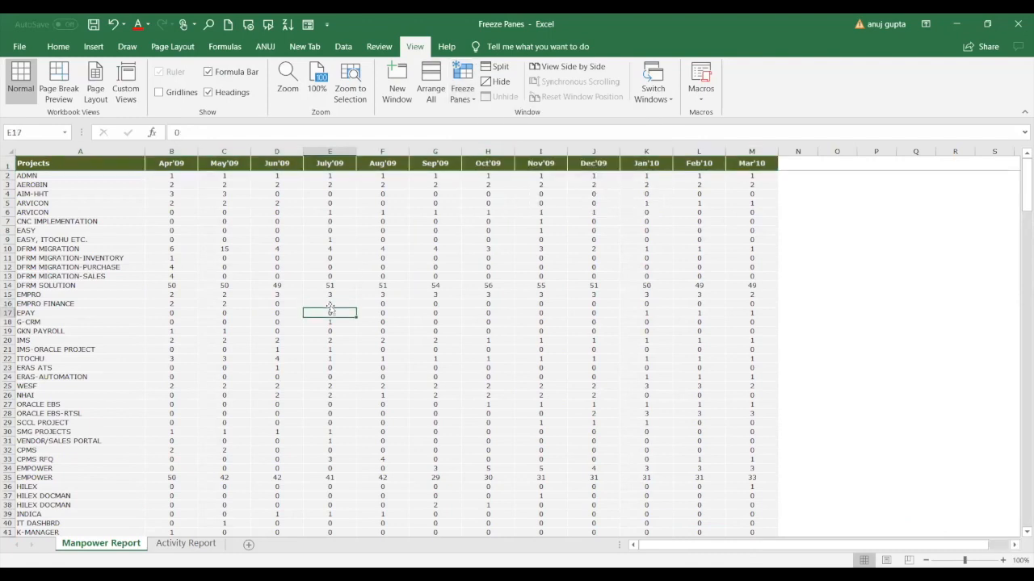
# Step: Examine how the month headings behave with the top row frozen while moving down the July'09 column to row 120
pyautogui.press('Down')
pyautogui.press('Down')
pyautogui.press('Down')
pyautogui.press('Down')
pyautogui.press('Down')
pyautogui.press('Down')
pyautogui.press('Down')
pyautogui.press('Down')
pyautogui.press('Down')
pyautogui.press('Down')
pyautogui.press('Down')
pyautogui.press('Down')
pyautogui.press('Down')
pyautogui.press('Down')
pyautogui.press('Down')
pyautogui.press('Down')
pyautogui.press('Down')
pyautogui.press('Down')
pyautogui.press('Down')
pyautogui.press('Down')
pyautogui.press('Down')
pyautogui.press('Down')
pyautogui.press('Down')
pyautogui.press('Down')
pyautogui.press('Down')
pyautogui.press('Down')
pyautogui.press('Down')
pyautogui.press('Down')
pyautogui.press('Down')
pyautogui.press('Down')
pyautogui.press('Down')
pyautogui.press('Down')
pyautogui.press('Down')
pyautogui.press('Down')
pyautogui.press('Down')
pyautogui.press('Down')
pyautogui.press('Down')
pyautogui.press('Down')
pyautogui.press('Down')
pyautogui.press('Down')
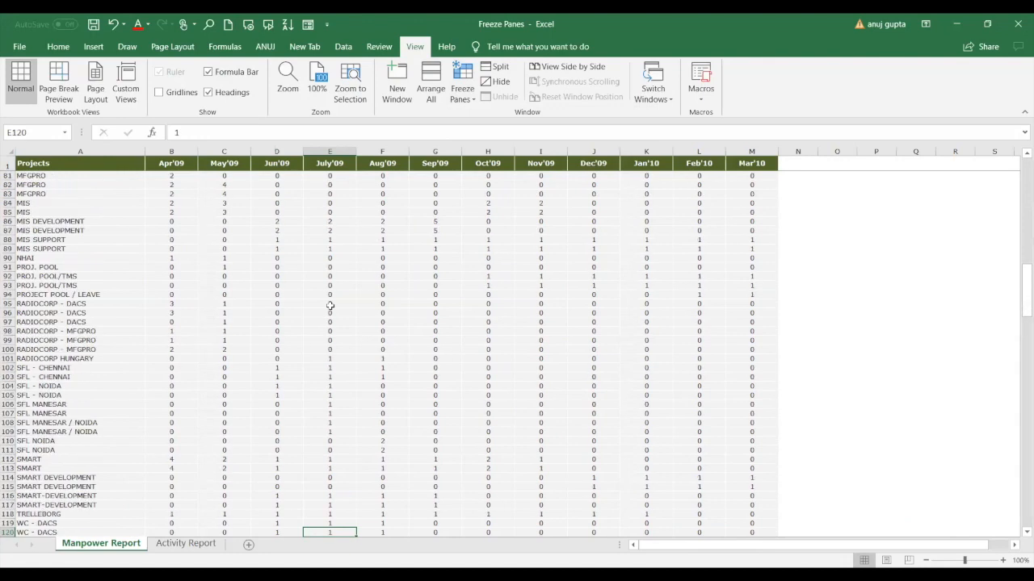
# Step: Examine how the project names behave with only the top row frozen while moving across row 120 beyond the data and back to column A
pyautogui.press('Right')
pyautogui.press('Right')
pyautogui.press('Right')
pyautogui.press('Right')
pyautogui.press('Right')
pyautogui.press('Right')
pyautogui.press('Right')
pyautogui.press('Right')
pyautogui.press('Right')
pyautogui.press('Right')
pyautogui.press('Right')
pyautogui.press('Right')
pyautogui.press('Right')
pyautogui.press('Right')
pyautogui.press('Right')
pyautogui.press('Right')
pyautogui.press('Right')
pyautogui.press('Right')
pyautogui.press('Left')
pyautogui.press('Left')
pyautogui.press('Left')
pyautogui.press('Left')
pyautogui.press('Left')
pyautogui.press('Left')
pyautogui.press('Left')
pyautogui.press('Left')
pyautogui.press('Left')
pyautogui.press('Left')
pyautogui.press('Left')
pyautogui.press('Left')
pyautogui.press('Left')
pyautogui.press('Left')
pyautogui.press('Left')
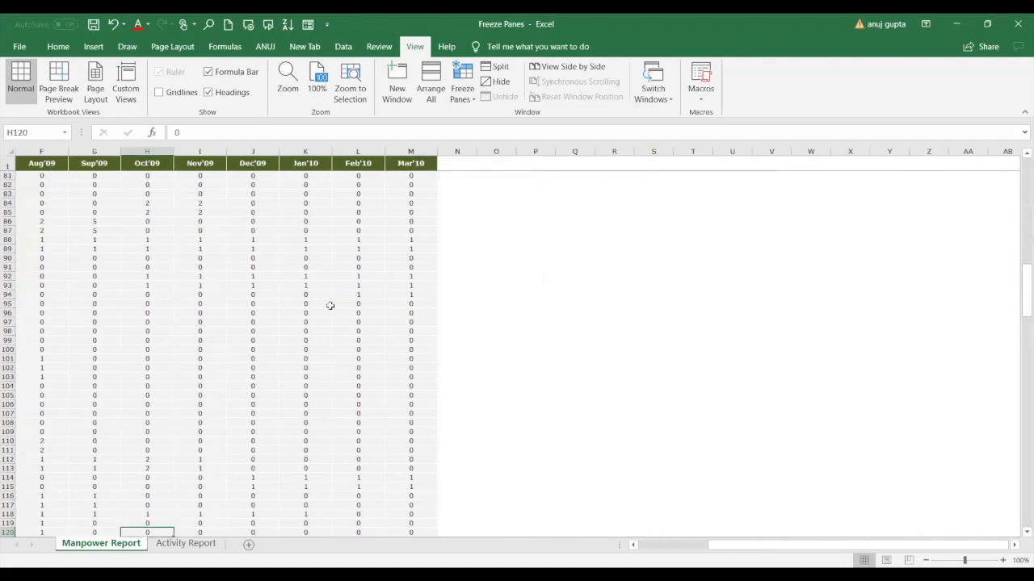
pyautogui.press('Home')
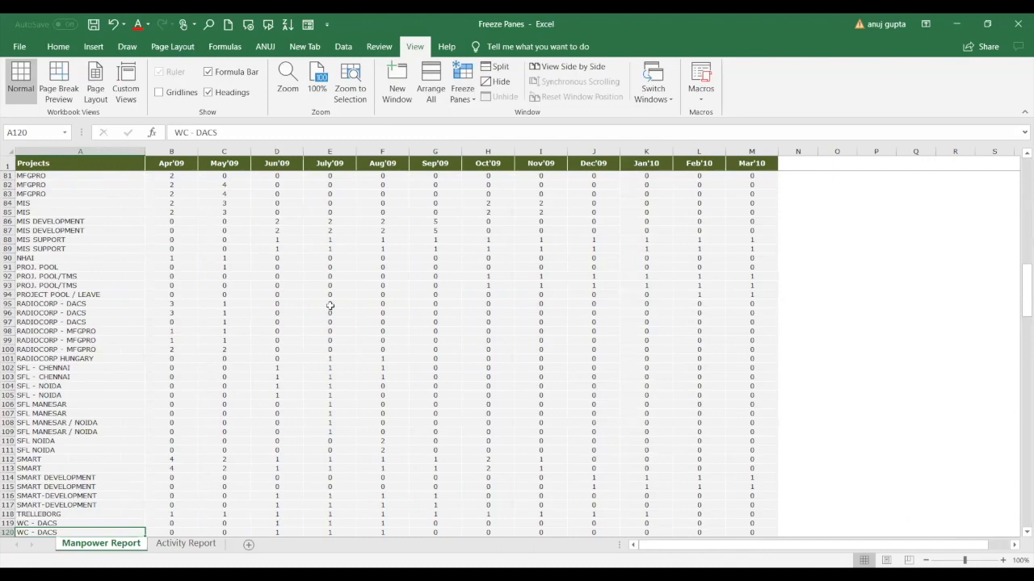
# Step: Freeze the first column of the Manpower Report sheet in place of the top row and select cell E16
pyautogui.click(472, 95)
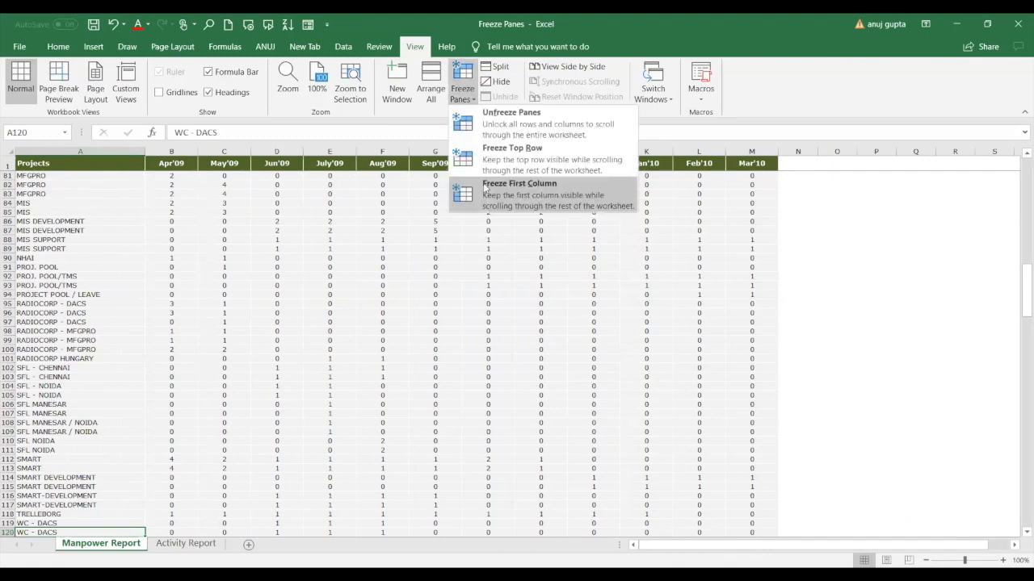
pyautogui.click(486, 192)
pyautogui.click(334, 297)
# Step: Examine how the month headings behave with only the first column frozen while moving down the July'09 column to row 77
pyautogui.press('Down')
pyautogui.press('Down')
pyautogui.press('Down')
pyautogui.press('Down')
pyautogui.press('Down')
pyautogui.press('Down')
pyautogui.press('Down')
pyautogui.press('Down')
pyautogui.press('Down')
pyautogui.press('Down')
pyautogui.press('Down')
pyautogui.press('Down')
pyautogui.press('Down')
pyautogui.press('Down')
pyautogui.press('Down')
pyautogui.press('Down')
pyautogui.press('Down')
pyautogui.press('Down')
pyautogui.press('Down')
pyautogui.press('Down')
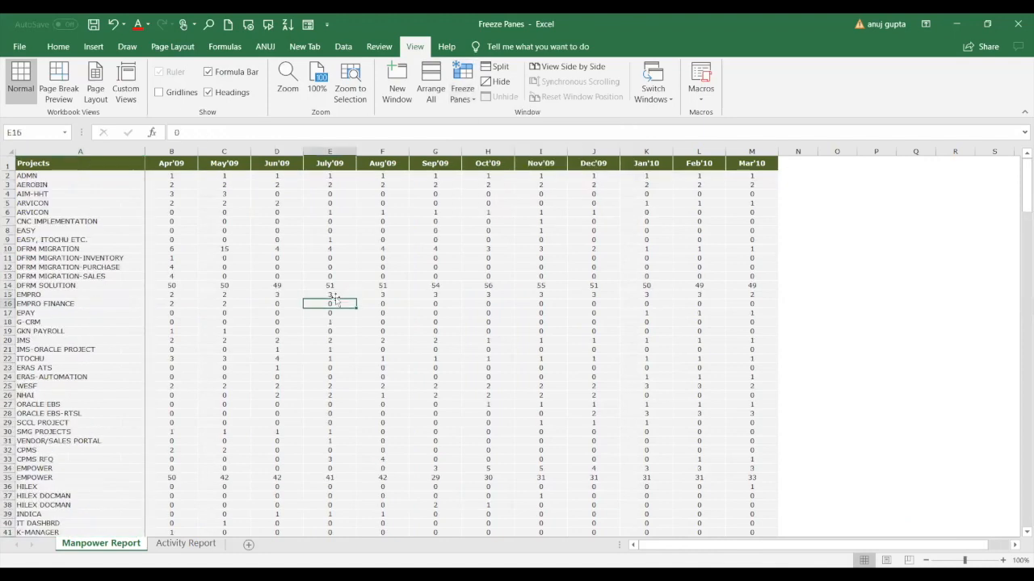
pyautogui.press('Down')
pyautogui.press('Down')
pyautogui.press('Down')
pyautogui.press('Down')
pyautogui.press('Down')
pyautogui.press('Down')
pyautogui.press('Down')
pyautogui.press('Down')
pyautogui.press('Down')
pyautogui.press('Down')
pyautogui.press('Down')
pyautogui.press('Down')
pyautogui.press('Down')
pyautogui.press('Down')
pyautogui.press('Down')
pyautogui.press('Down')
pyautogui.press('Down')
pyautogui.press('Down')
pyautogui.press('Down')
pyautogui.press('Down')
# Step: Examine how the frozen project name column behaves while moving across row 77 beyond the data to column AF
pyautogui.press('Right')
pyautogui.press('Right')
pyautogui.press('Right')
pyautogui.press('Right')
pyautogui.press('Right')
pyautogui.press('Right')
pyautogui.press('Right')
pyautogui.press('Right')
pyautogui.press('Right')
pyautogui.press('Right')
pyautogui.press('Right')
pyautogui.press('Right')
pyautogui.press('Right')
pyautogui.press('Right')
pyautogui.press('Right')
pyautogui.press('Right')
pyautogui.press('Right')
pyautogui.press('Right')
pyautogui.press('Right')
pyautogui.press('Right')
pyautogui.press('Right')
pyautogui.press('Right')
pyautogui.press('Right')
pyautogui.press('Right')
pyautogui.press('Right')
pyautogui.press('Right')
pyautogui.press('Right')
pyautogui.press('Right')
pyautogui.press('Right')
pyautogui.press('Right')
pyautogui.press('Right')
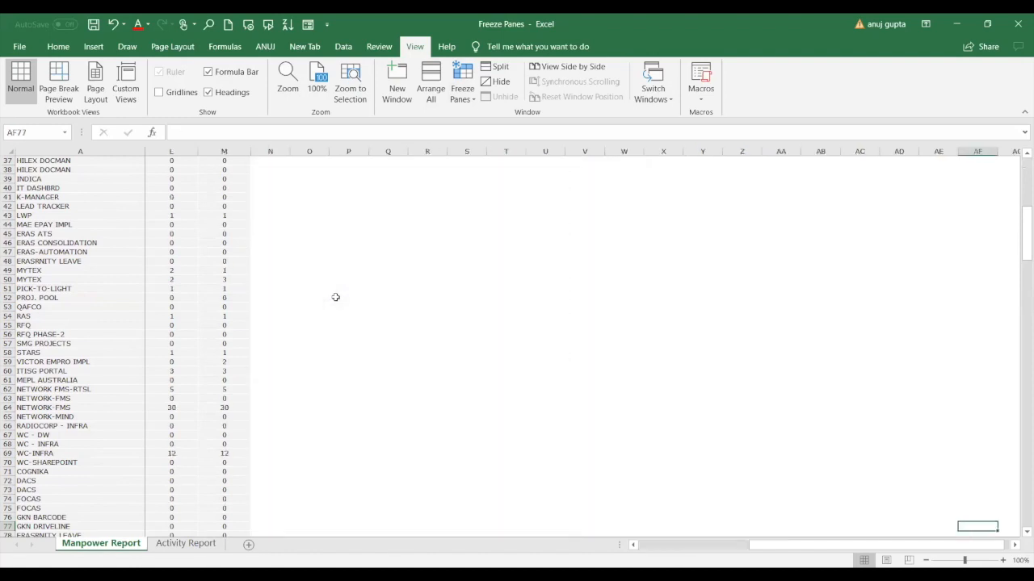
# Step: Examine how the frozen project name column behaves while moving back across row 77 from column AF to cell A77
pyautogui.press('Left')
pyautogui.press('Left')
pyautogui.press('Left')
pyautogui.press('Left')
pyautogui.press('Left')
pyautogui.press('Left')
pyautogui.press('Left')
pyautogui.press('Left')
pyautogui.press('Left')
pyautogui.press('Left')
pyautogui.press('Left')
pyautogui.press('Left')
pyautogui.press('Left')
pyautogui.press('Left')
pyautogui.press('Left')
pyautogui.press('Left')
pyautogui.press('Left')
pyautogui.press('Left')
pyautogui.press('Left')
pyautogui.press('Left')
pyautogui.press('Left')
pyautogui.press('Left')
pyautogui.press('Left')
pyautogui.press('Left')
pyautogui.press('Left')
pyautogui.press('Left')
pyautogui.press('Left')
pyautogui.press('Left')
pyautogui.press('Left')
pyautogui.press('Left')
pyautogui.press('Left')
pyautogui.press('Left')
pyautogui.press('Left')
pyautogui.press('Left')
pyautogui.press('Left')
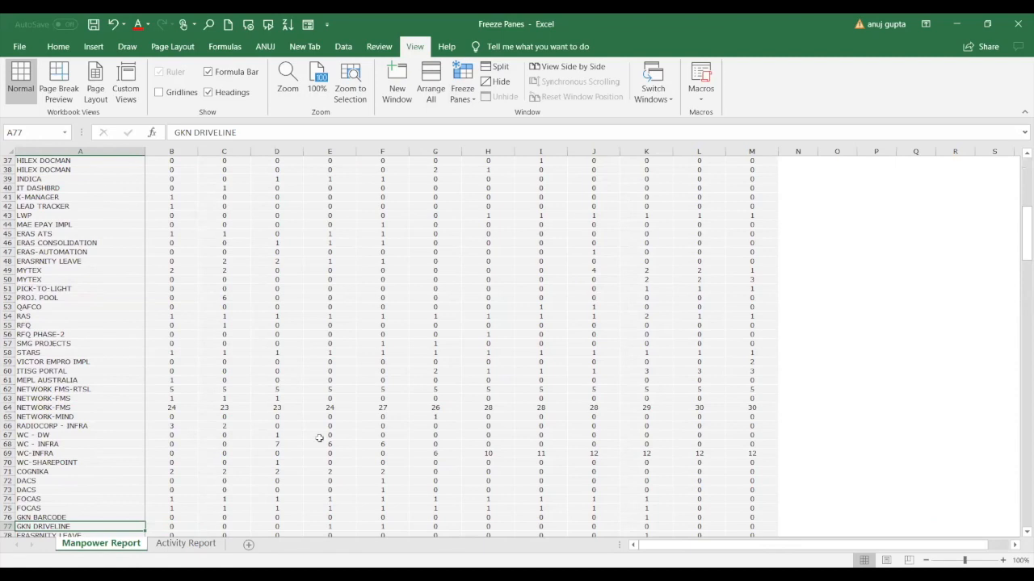
# Step: Unfreeze the panes of the Manpower Report sheet and move up column A to cell A1
pyautogui.click(464, 98)
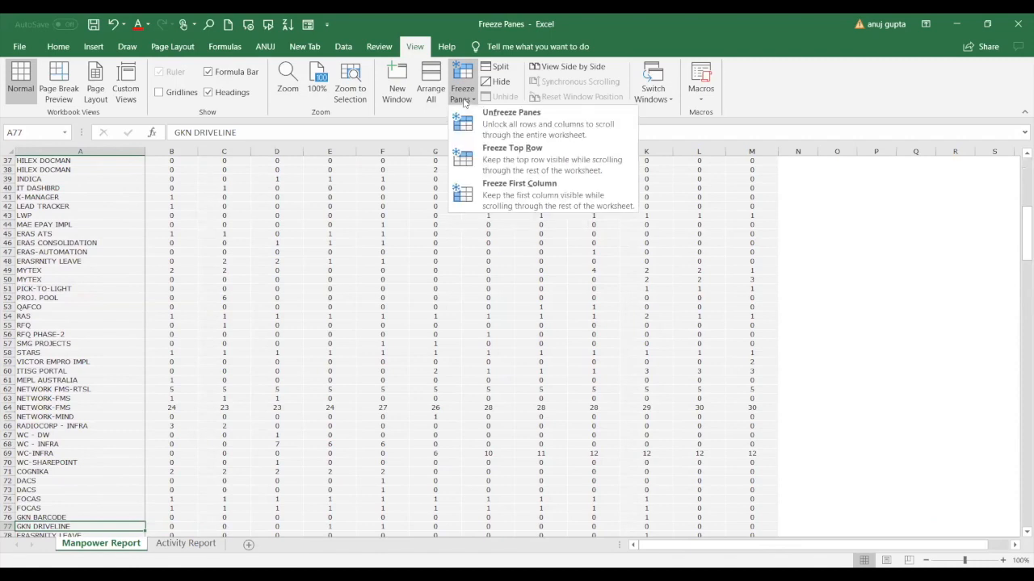
pyautogui.click(529, 128)
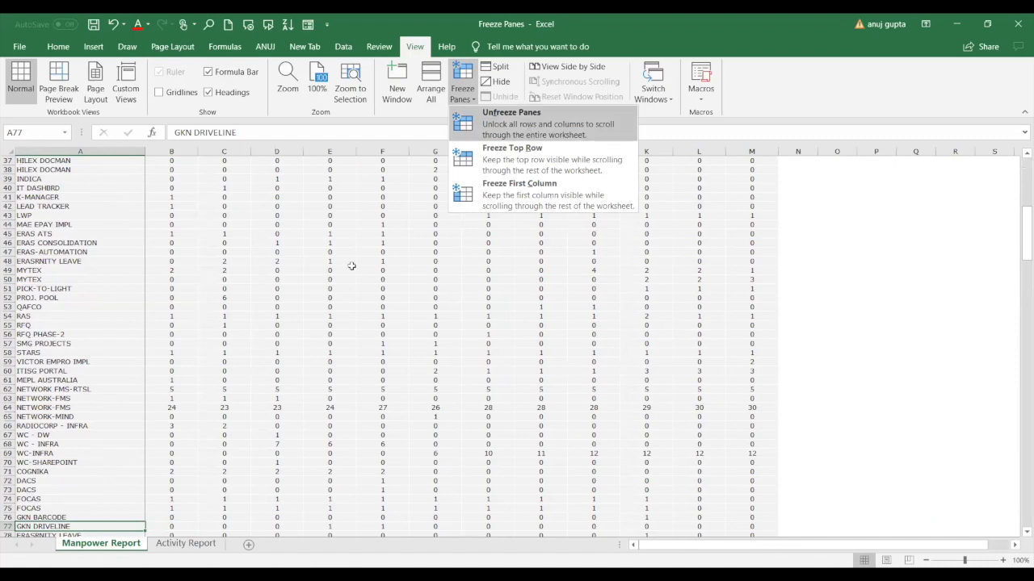
pyautogui.press('Up')
pyautogui.press('Up')
pyautogui.press('Up')
pyautogui.press('Up')
pyautogui.press('Up')
pyautogui.press('Up')
pyautogui.press('Up')
pyautogui.press('Up')
pyautogui.press('Up')
pyautogui.press('Up')
pyautogui.press('Up')
pyautogui.press('Up')
pyautogui.press('Up')
pyautogui.press('Up')
pyautogui.press('Up')
pyautogui.press('Up')
pyautogui.press('Up')
pyautogui.press('Up')
pyautogui.press('Up')
pyautogui.press('Up')
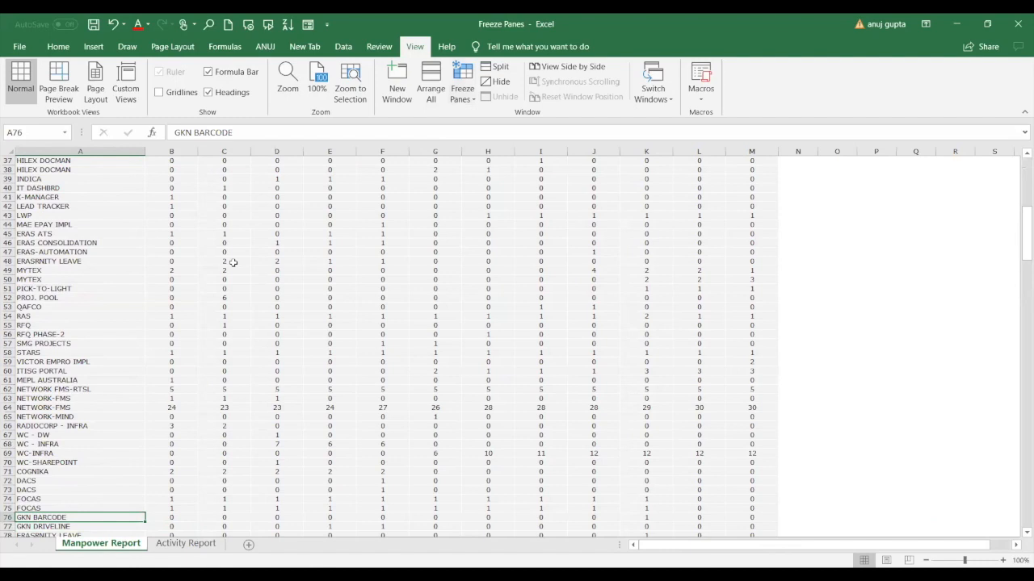
pyautogui.press('Up')
pyautogui.press('Up')
pyautogui.press('Up')
pyautogui.press('Up')
pyautogui.press('Up')
pyautogui.press('Up')
pyautogui.press('Up')
pyautogui.press('Up')
pyautogui.press('Up')
pyautogui.press('Up')
pyautogui.press('Up')
pyautogui.press('Up')
pyautogui.press('Up')
pyautogui.press('Up')
pyautogui.press('Up')
pyautogui.press('Up')
pyautogui.press('Up')
pyautogui.press('Up')
pyautogui.press('Up')
pyautogui.press('Up')
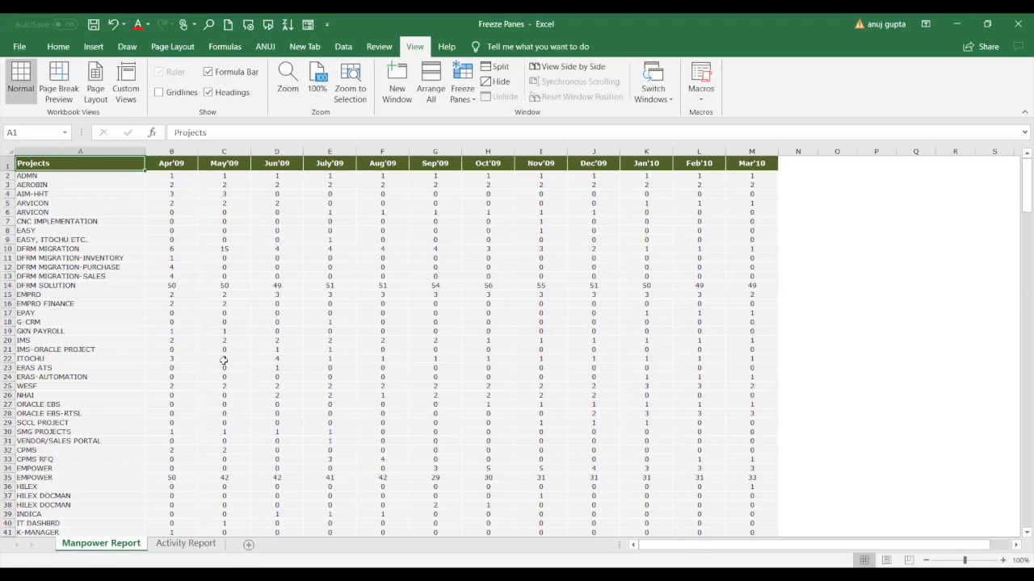
# Step: Freeze the panes at cell B2 to lock both the heading row and the project name column, and select cell E9
pyautogui.click(177, 177)
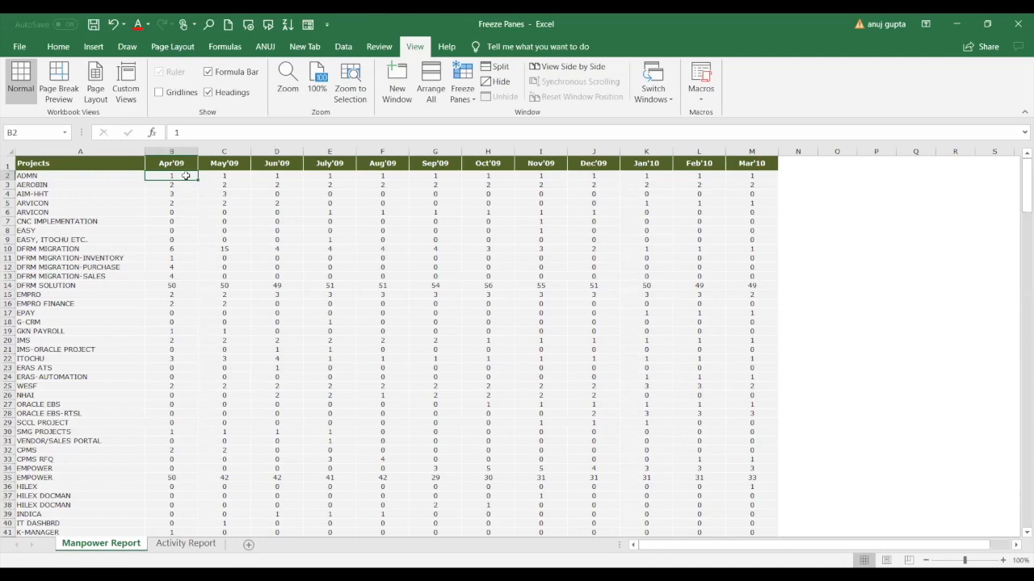
pyautogui.click(459, 104)
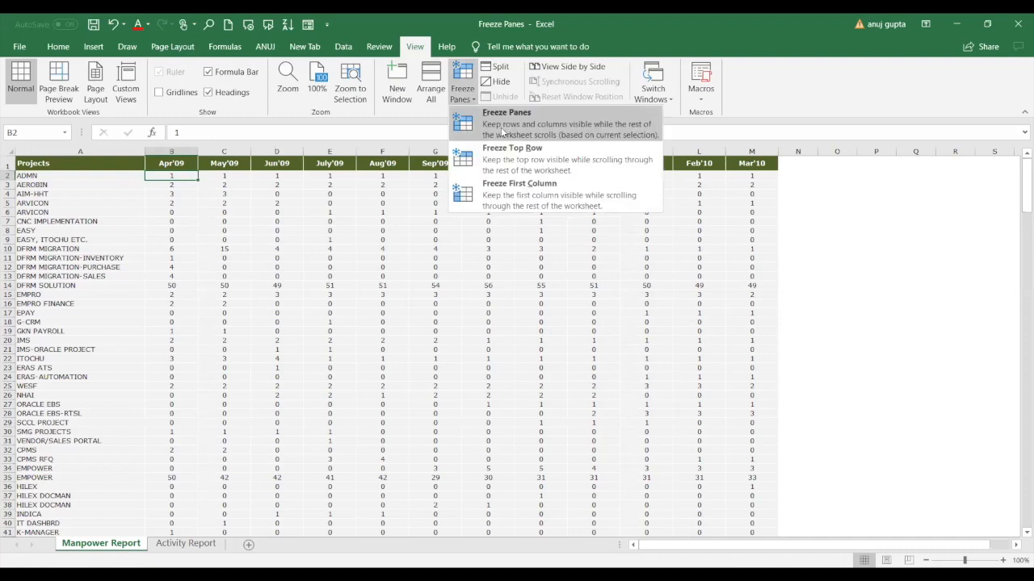
pyautogui.click(334, 237)
# Step: Examine how the frozen month headings behave while moving down the July'09 column to row 63
pyautogui.press('Down')
pyautogui.press('Down')
pyautogui.press('Down')
pyautogui.press('Down')
pyautogui.press('Down')
pyautogui.press('Down')
pyautogui.press('Down')
pyautogui.press('Down')
pyautogui.press('Down')
pyautogui.press('Down')
pyautogui.press('Down')
pyautogui.press('Down')
pyautogui.press('Down')
pyautogui.press('Down')
pyautogui.press('Down')
pyautogui.press('Down')
pyautogui.press('Down')
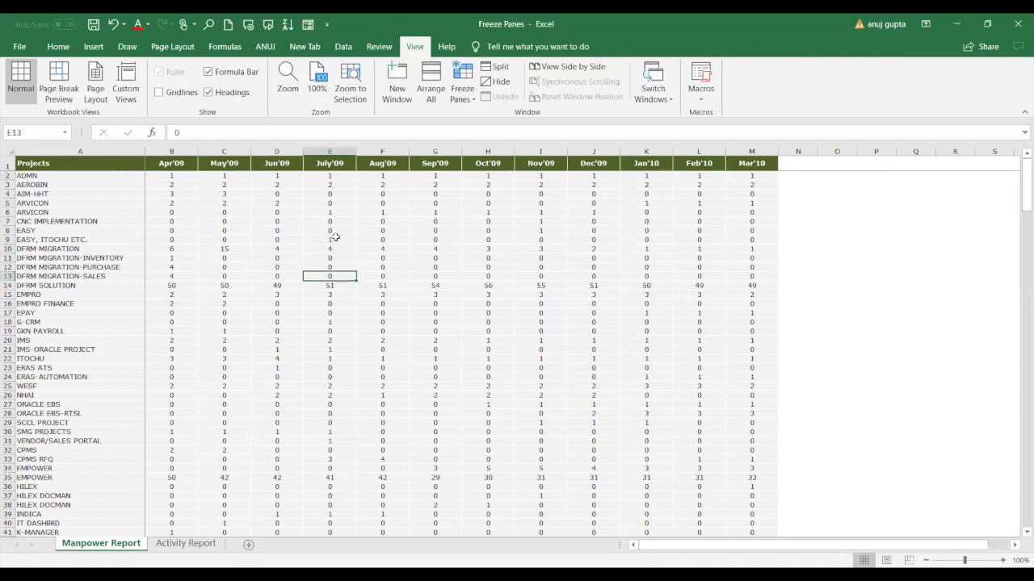
pyautogui.press('Down')
pyautogui.press('Down')
pyautogui.press('Down')
pyautogui.press('Down')
pyautogui.press('Down')
pyautogui.press('Down')
pyautogui.press('Down')
pyautogui.press('Down')
pyautogui.press('Down')
pyautogui.press('Down')
pyautogui.press('Down')
pyautogui.press('Down')
pyautogui.press('Down')
pyautogui.press('Down')
pyautogui.press('Down')
pyautogui.press('Down')
pyautogui.press('Down')
pyautogui.press('Down')
pyautogui.press('Down')
pyautogui.press('Down')
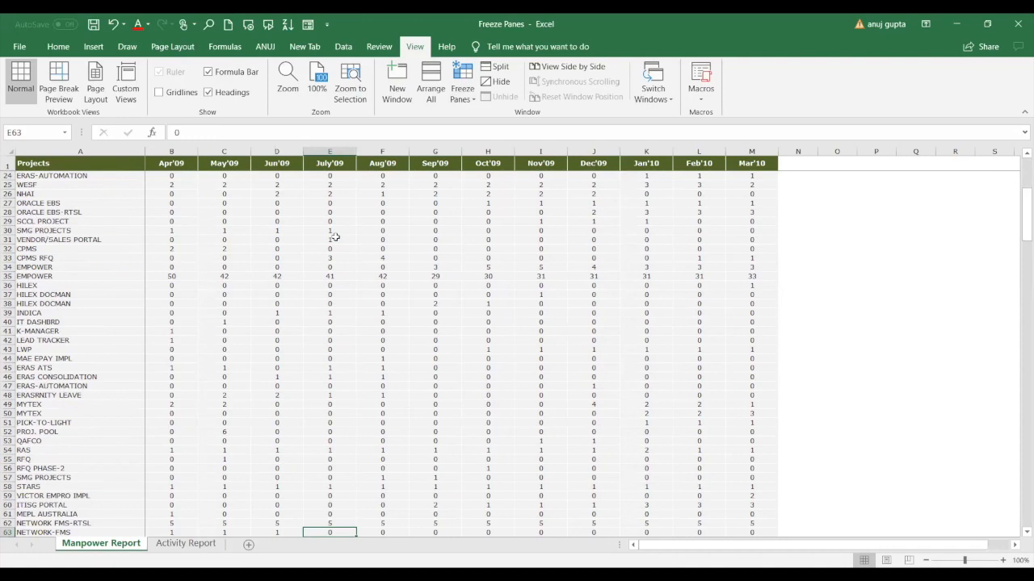
# Step: Examine how the frozen project names behave while moving across row 63 beyond the data and back to column A
pyautogui.press('Right')
pyautogui.press('Right')
pyautogui.press('Right')
pyautogui.press('Right')
pyautogui.press('Right')
pyautogui.press('Right')
pyautogui.press('Right')
pyautogui.press('Right')
pyautogui.press('Right')
pyautogui.press('Right')
pyautogui.press('Right')
pyautogui.press('Right')
pyautogui.press('Right')
pyautogui.press('Right')
pyautogui.press('Right')
pyautogui.press('Right')
pyautogui.press('Right')
pyautogui.press('Right')
pyautogui.press('Right')
pyautogui.press('Right')
pyautogui.press('Left')
pyautogui.press('Left')
pyautogui.press('Left')
pyautogui.press('Left')
pyautogui.press('Left')
pyautogui.press('Left')
pyautogui.press('Left')
pyautogui.press('Left')
pyautogui.press('Left')
pyautogui.press('Left')
pyautogui.press('Left')
pyautogui.press('Left')
pyautogui.press('Left')
pyautogui.press('Left')
pyautogui.press('Left')
pyautogui.press('Left')
pyautogui.press('Left')
pyautogui.press('Left')
pyautogui.press('Left')
pyautogui.press('Left')
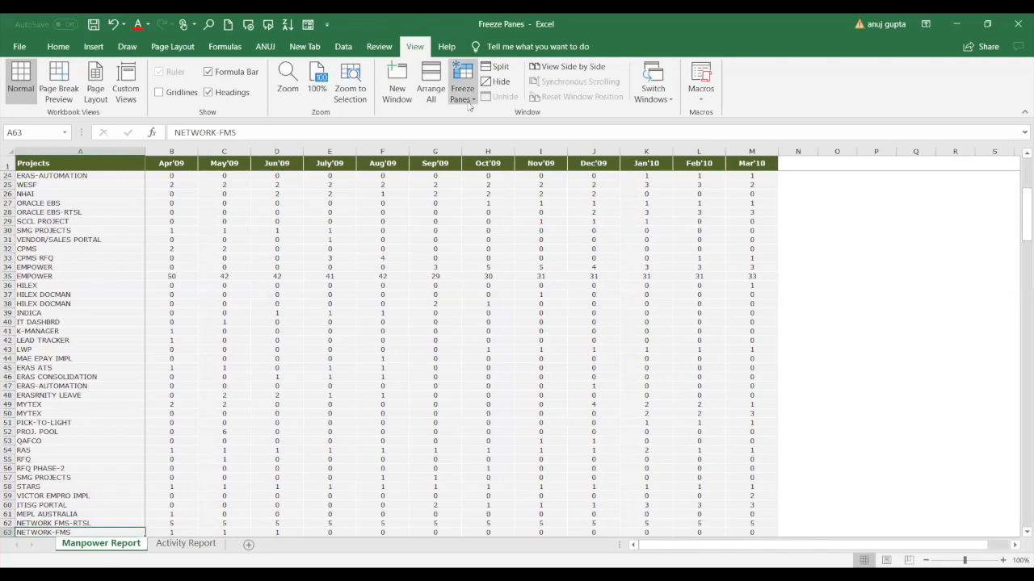
# Step: Freeze the Manpower Report panes at cell C4 to lock rows 1 to 3 and columns A and B
pyautogui.scroll(8, 215, 193)
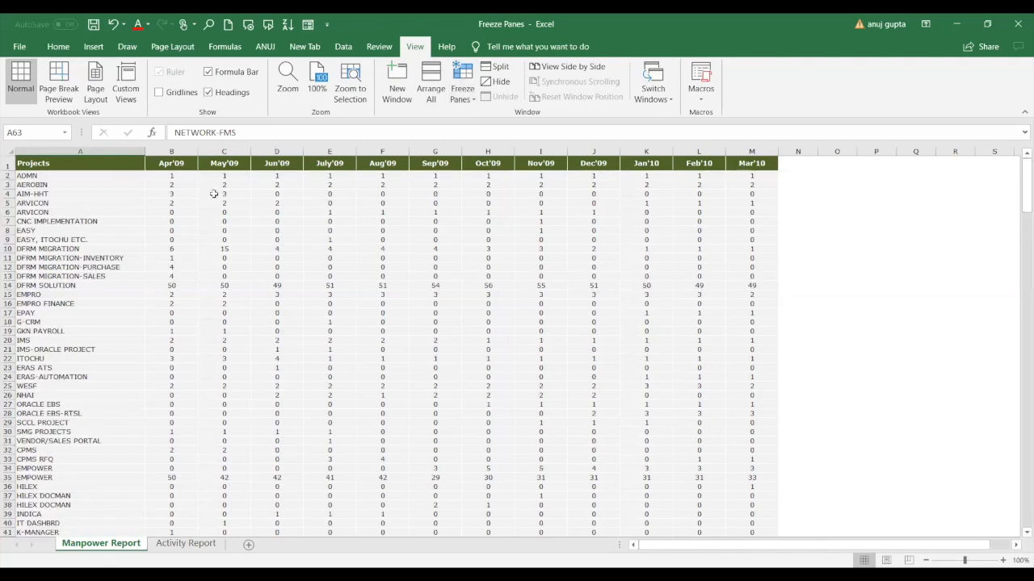
pyautogui.click(175, 193)
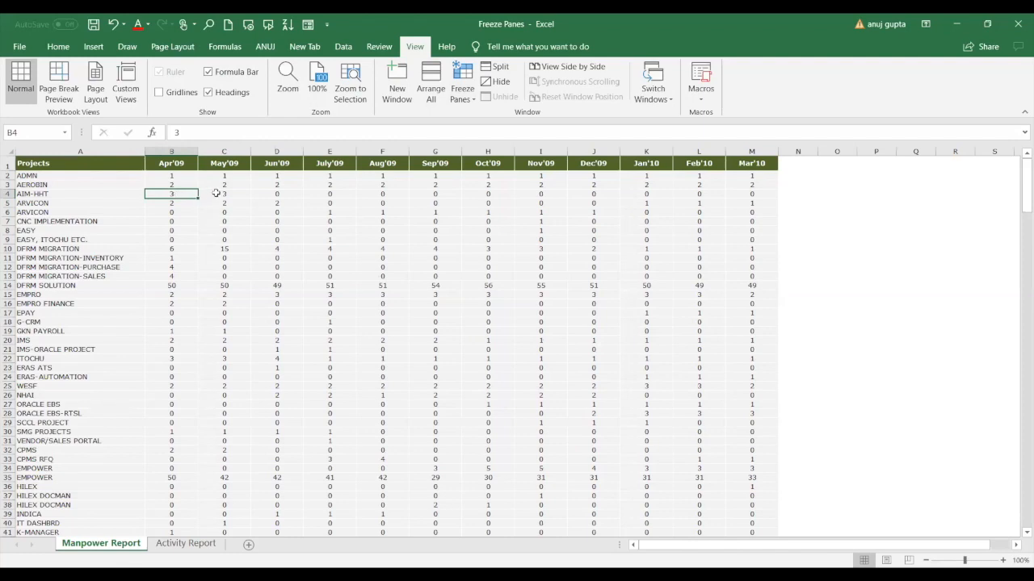
pyautogui.click(215, 193)
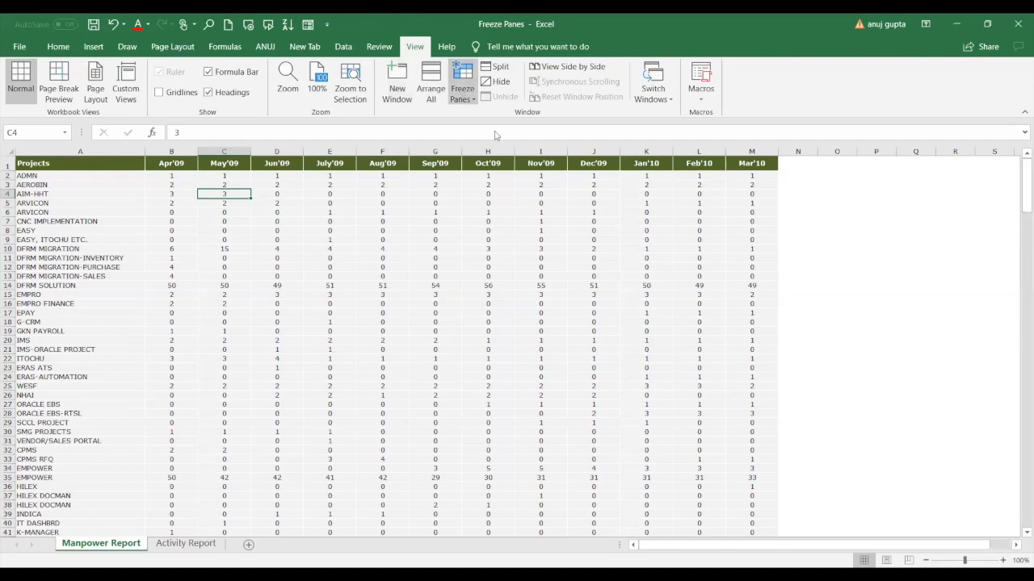
pyautogui.click(463, 94)
pyautogui.click(497, 131)
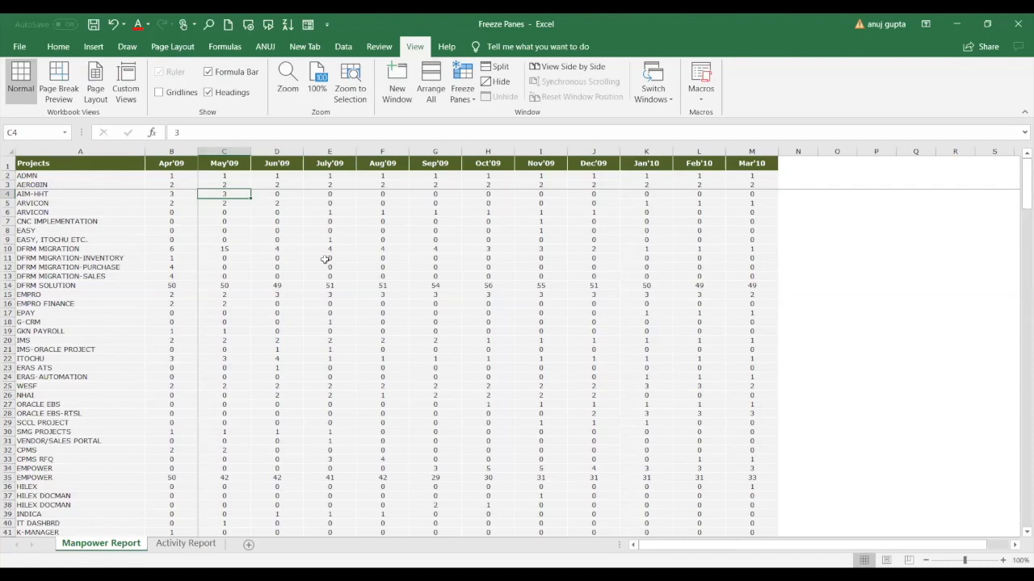
# Step: Examine how the frozen top three rows behave while moving down the May'09 column to row 57
pyautogui.press('Down')
pyautogui.press('Down')
pyautogui.press('Down')
pyautogui.press('Down')
pyautogui.press('Down')
pyautogui.press('Down')
pyautogui.press('Down')
pyautogui.press('Down')
pyautogui.press('Down')
pyautogui.press('Down')
pyautogui.press('Down')
pyautogui.press('Down')
pyautogui.press('Down')
pyautogui.press('Down')
pyautogui.press('Down')
pyautogui.press('Down')
pyautogui.press('Down')
pyautogui.press('Down')
pyautogui.press('Down')
pyautogui.press('Down')
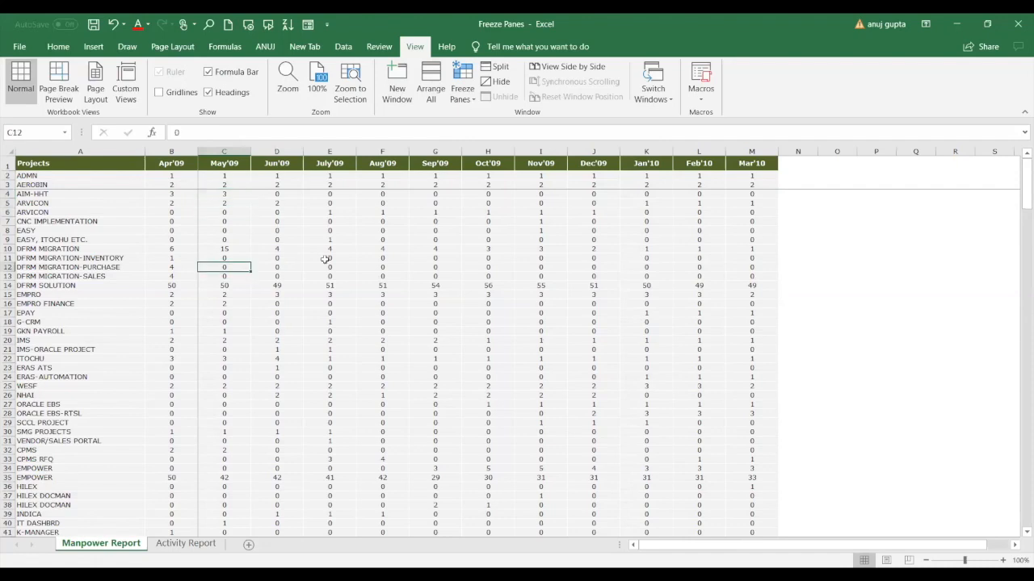
pyautogui.press('Down')
pyautogui.press('Down')
pyautogui.press('Down')
pyautogui.press('Down')
pyautogui.press('Down')
pyautogui.press('Down')
pyautogui.press('Down')
pyautogui.press('Down')
pyautogui.press('Down')
pyautogui.press('Down')
pyautogui.press('Down')
pyautogui.press('Down')
pyautogui.press('Down')
pyautogui.press('Down')
pyautogui.press('Down')
pyautogui.press('Down')
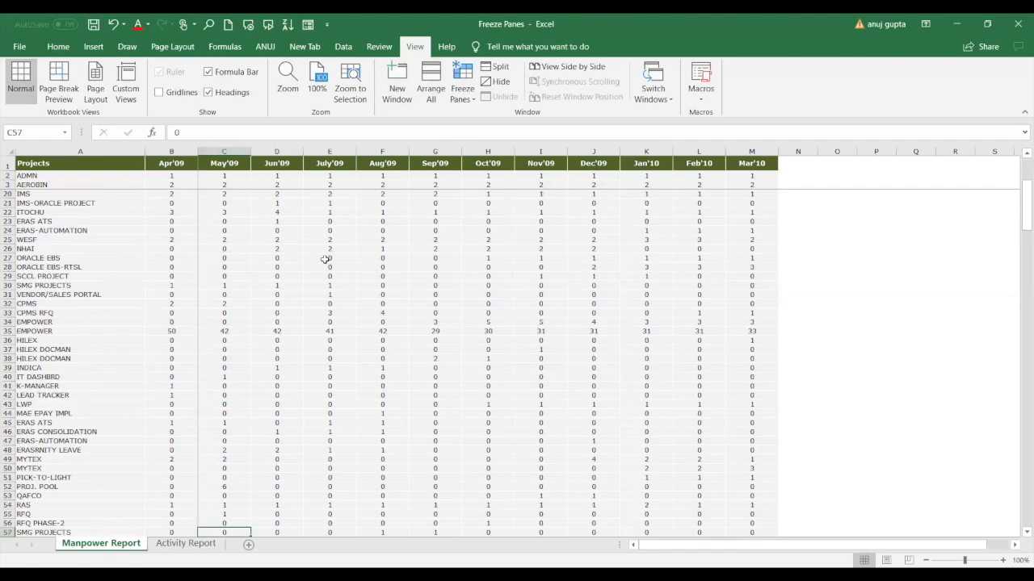
# Step: Examine how frozen columns A and B behave while moving across row 57 beyond the data and back to column C
pyautogui.press('Right')
pyautogui.press('Right')
pyautogui.press('Right')
pyautogui.press('Right')
pyautogui.press('Right')
pyautogui.press('Right')
pyautogui.press('Right')
pyautogui.press('Right')
pyautogui.press('Right')
pyautogui.press('Right')
pyautogui.press('Right')
pyautogui.press('Right')
pyautogui.press('Right')
pyautogui.press('Right')
pyautogui.press('Right')
pyautogui.press('Right')
pyautogui.press('Right')
pyautogui.press('Right')
pyautogui.press('Right')
pyautogui.press('Right')
pyautogui.press('Right')
pyautogui.press('Right')
pyautogui.press('Right')
pyautogui.press('Right')
pyautogui.press('Right')
pyautogui.press('Right')
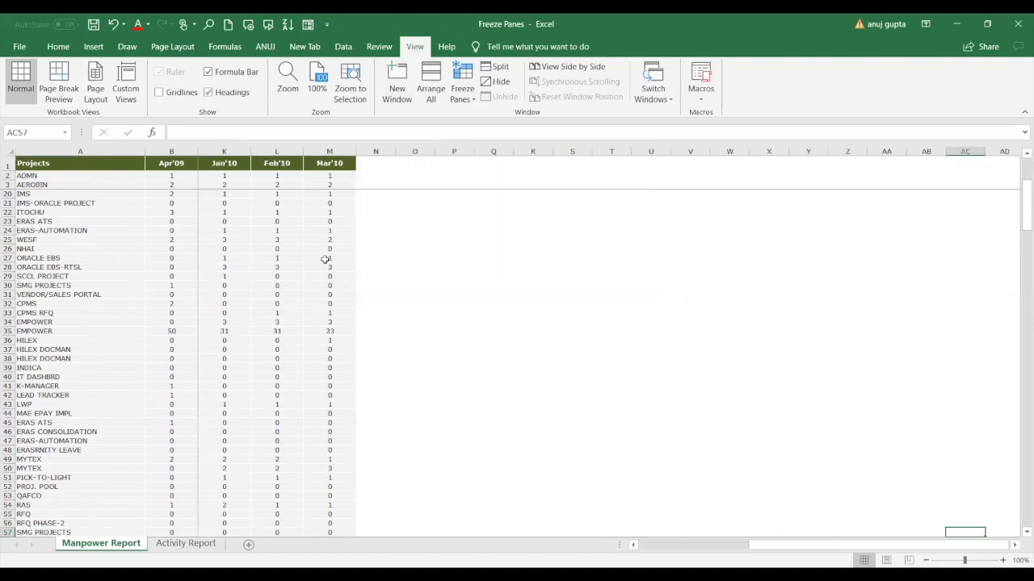
pyautogui.press('Left')
pyautogui.press('Left')
pyautogui.press('Left')
pyautogui.press('Left')
pyautogui.press('Left')
pyautogui.press('Left')
pyautogui.press('Left')
pyautogui.press('Left')
pyautogui.press('Left')
pyautogui.press('Left')
pyautogui.press('Left')
pyautogui.press('Left')
pyautogui.press('Left')
pyautogui.press('Left')
pyautogui.press('Left')
pyautogui.press('Left')
pyautogui.press('Left')
pyautogui.press('Left')
pyautogui.press('Left')
pyautogui.press('Left')
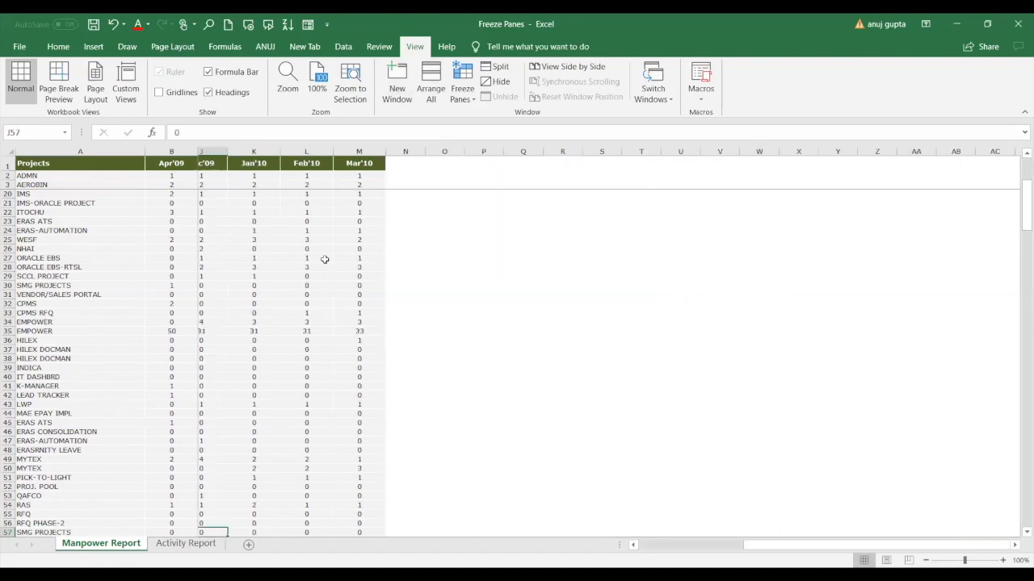
pyautogui.press('Right')
pyautogui.press('Right')
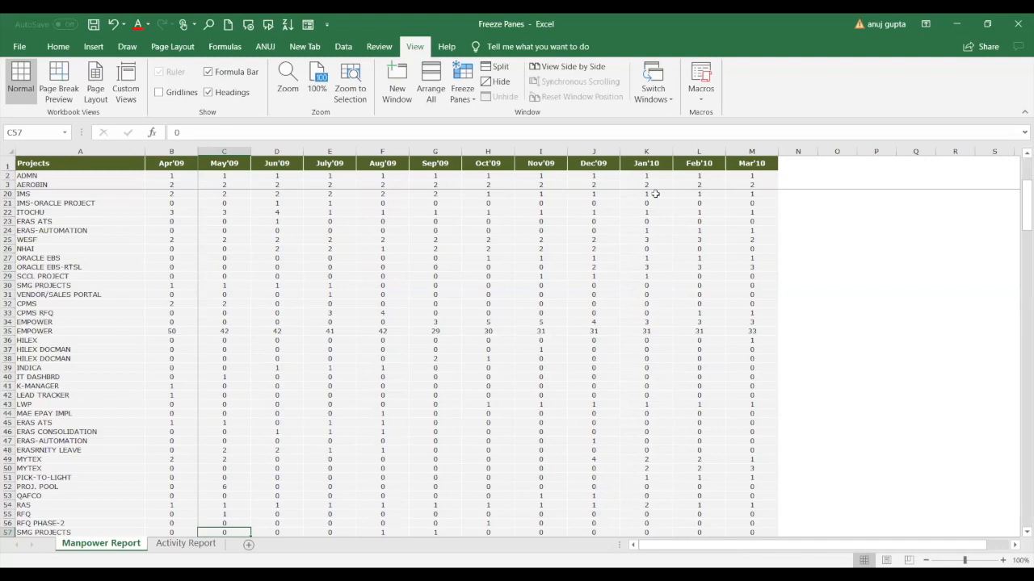
pyautogui.click(240, 213)
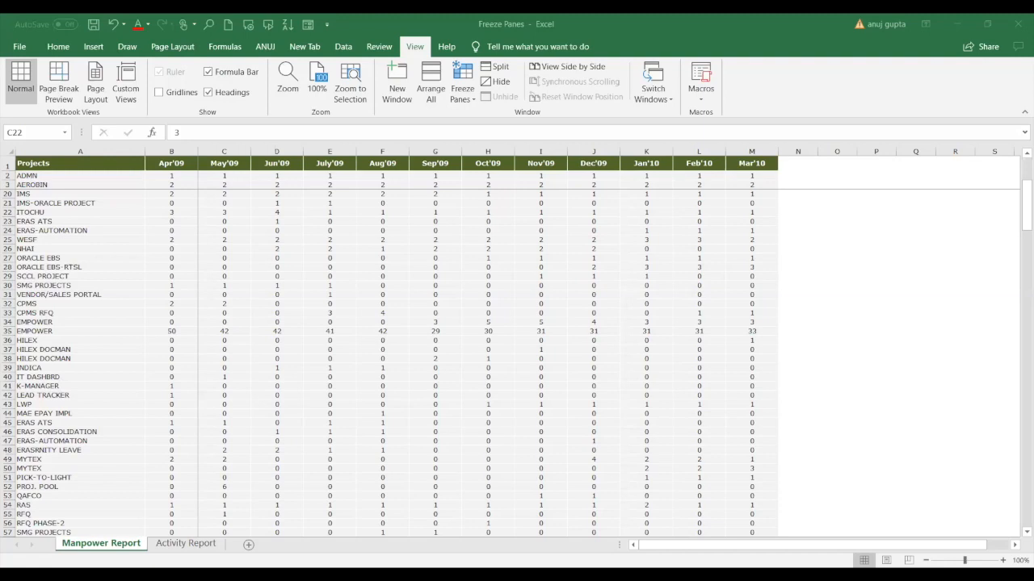
pyautogui.click(295, 203)
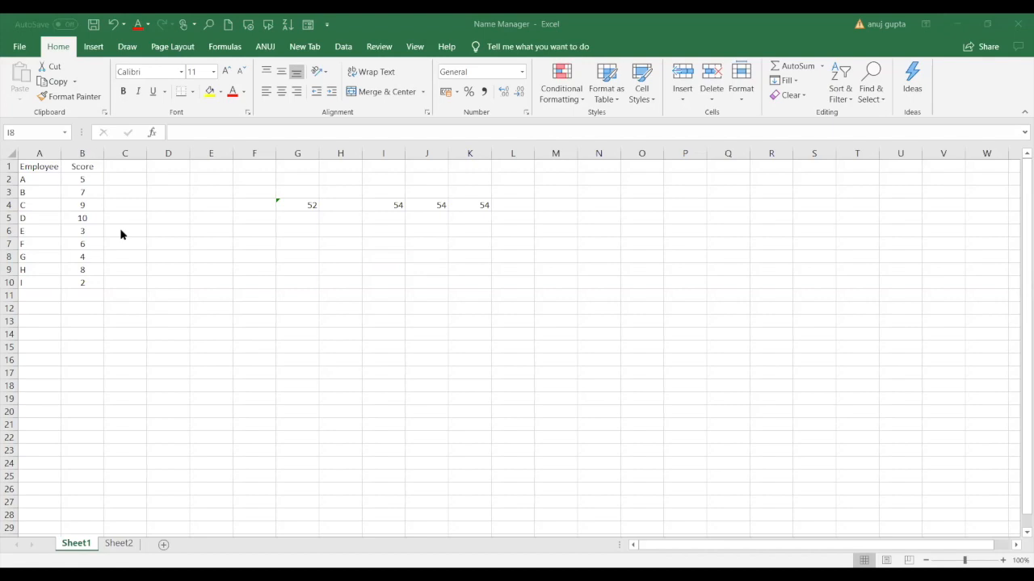
# Step: On Sheet1 of the Name Manager workbook, total the scores with =SUM(B2:B10) in cell B11
pyautogui.click(42, 176)
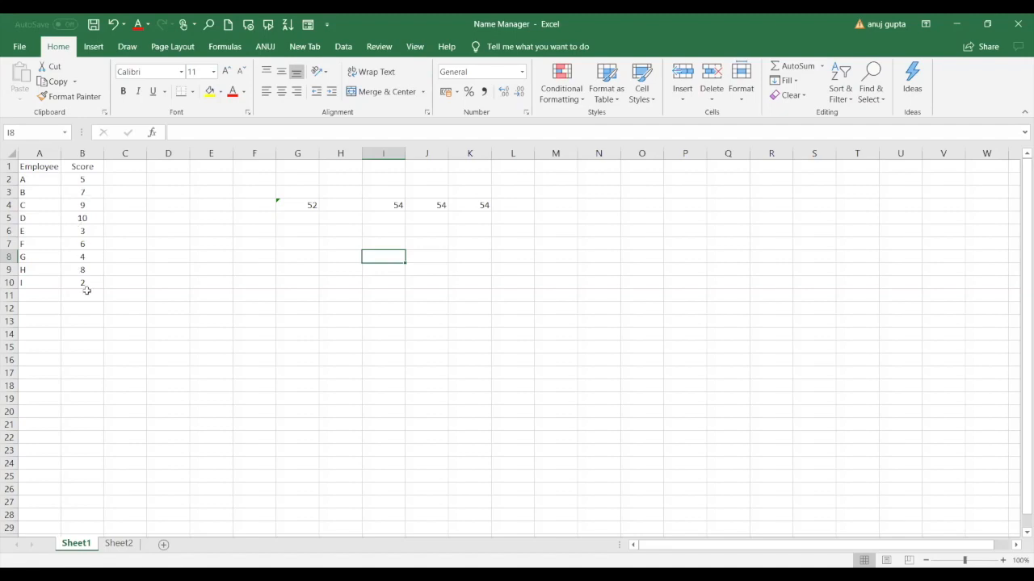
pyautogui.moveTo(80, 179); pyautogui.dragTo(79, 283)
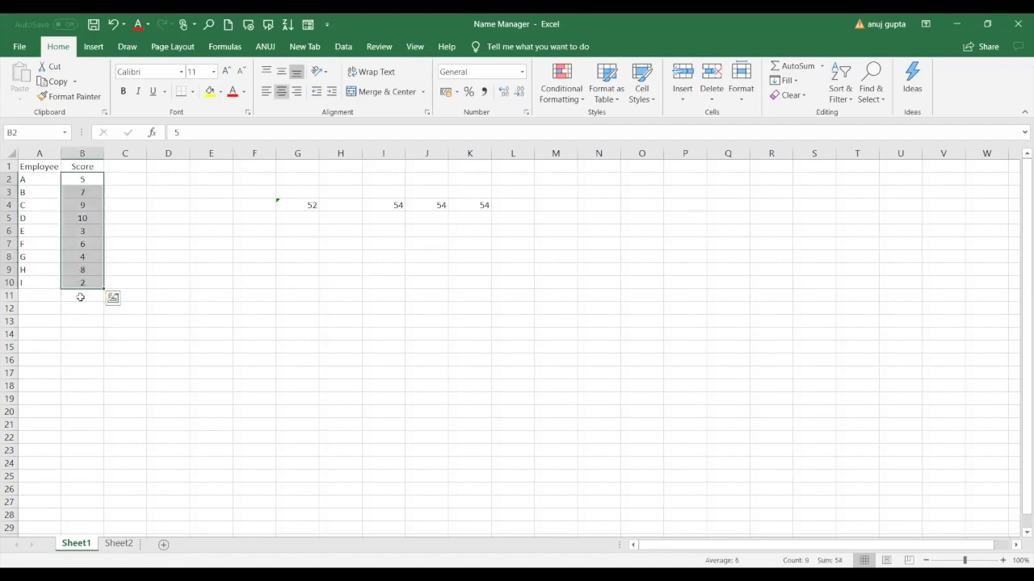
pyautogui.click(81, 295)
pyautogui.write('=s')
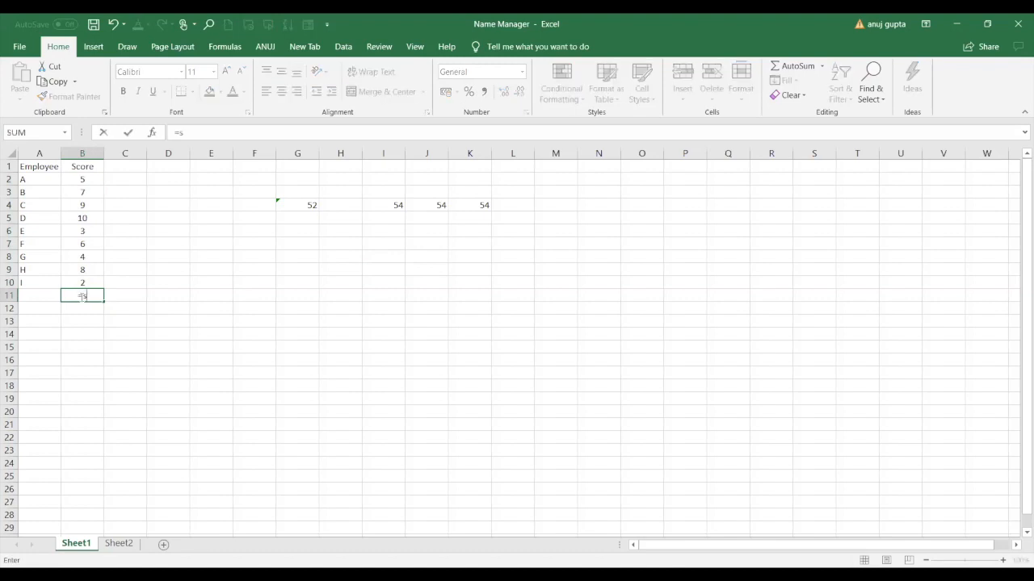
pyautogui.write('um(')
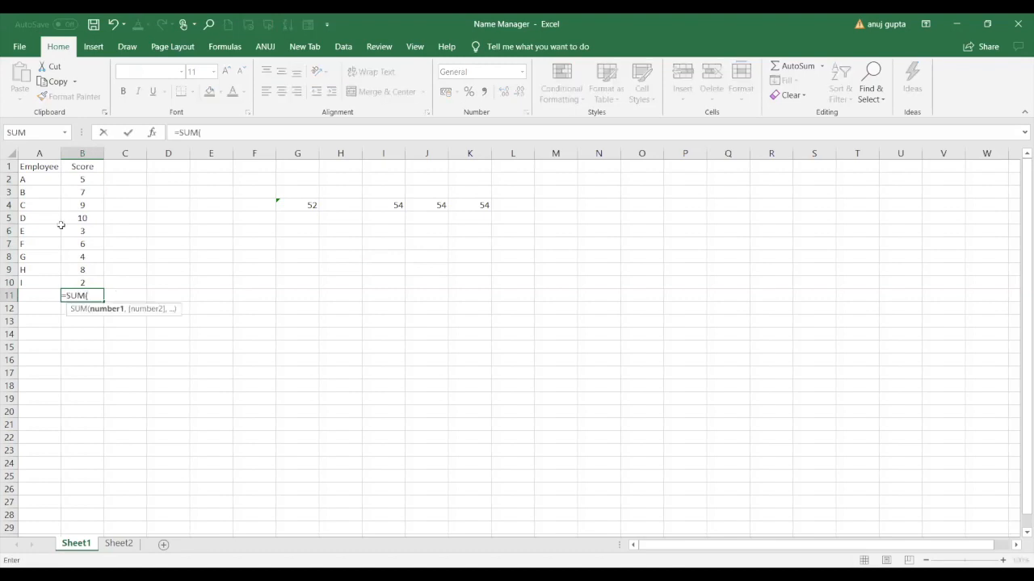
pyautogui.moveTo(84, 183); pyautogui.dragTo(86, 277)
pyautogui.write(')')
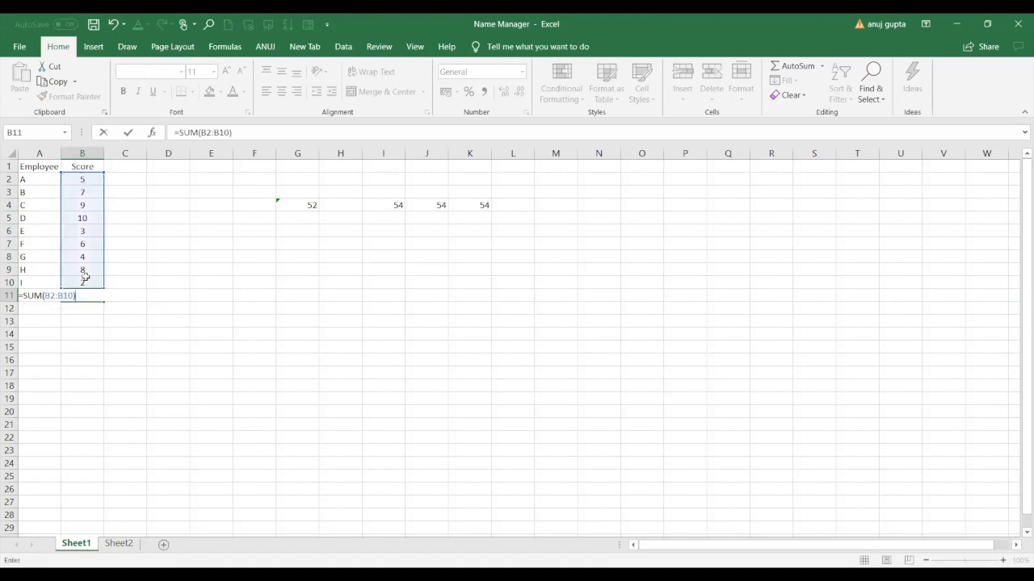
pyautogui.press('Return')
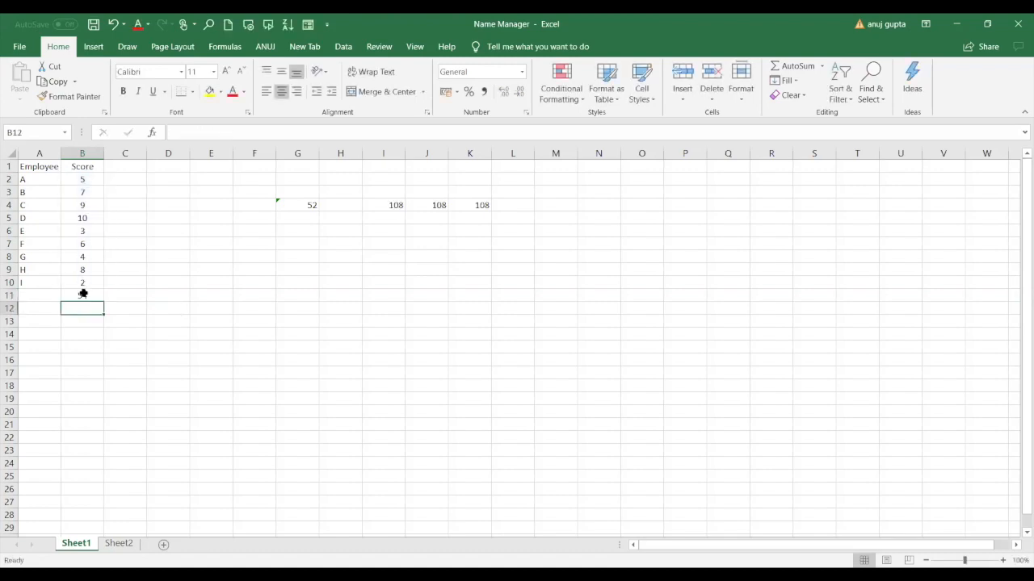
# Step: Inspect the sum formulas in cells B11 and G4, and link cell G11 to the score total with =B11
pyautogui.click(84, 296)
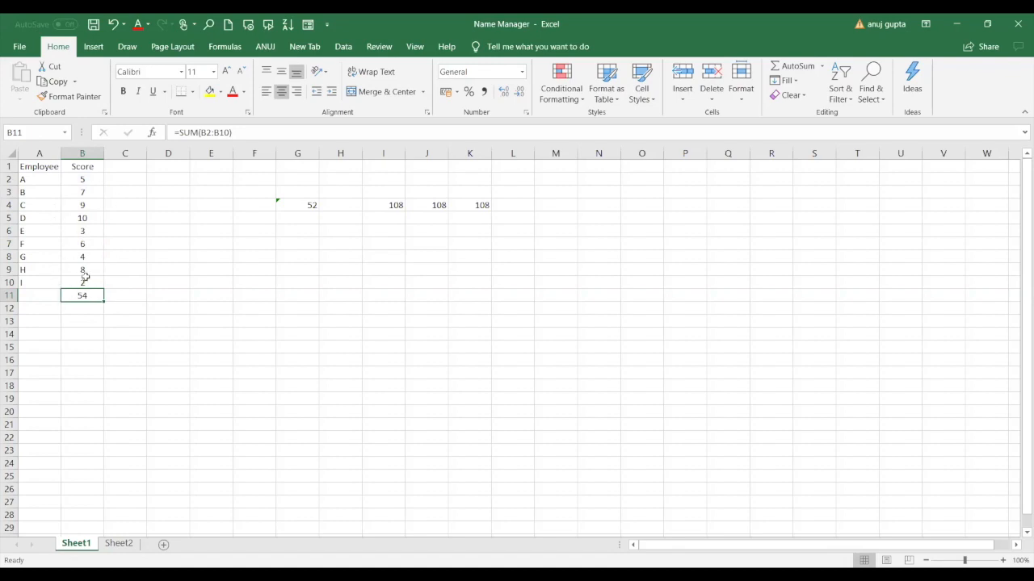
pyautogui.click(286, 204)
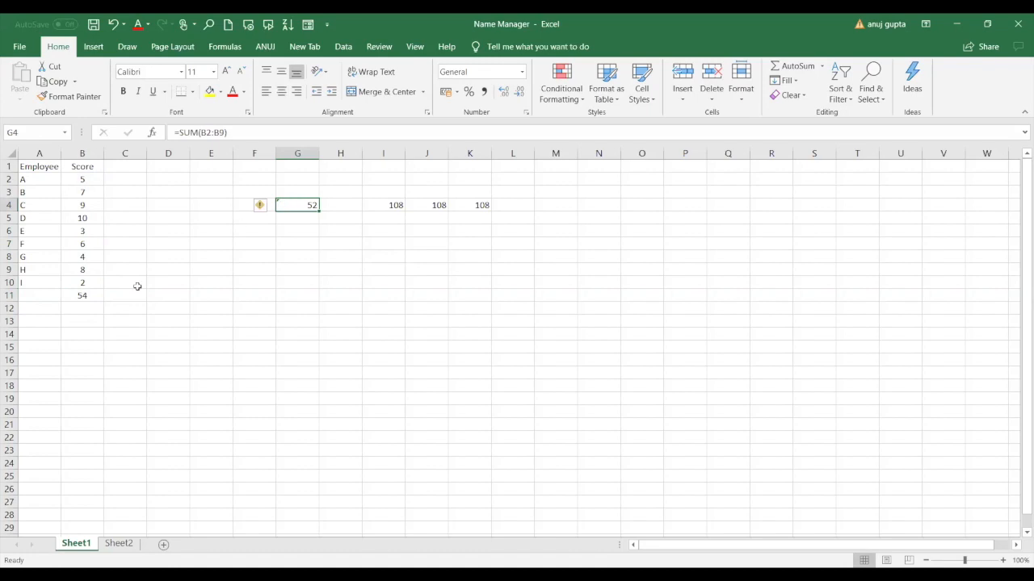
pyautogui.click(91, 296)
pyautogui.click(300, 297)
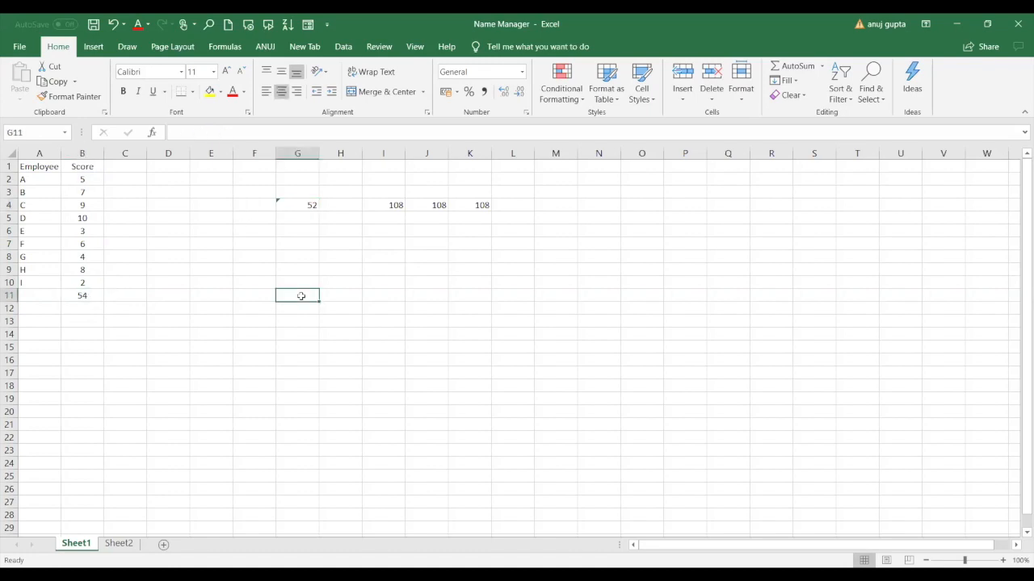
pyautogui.write('=')
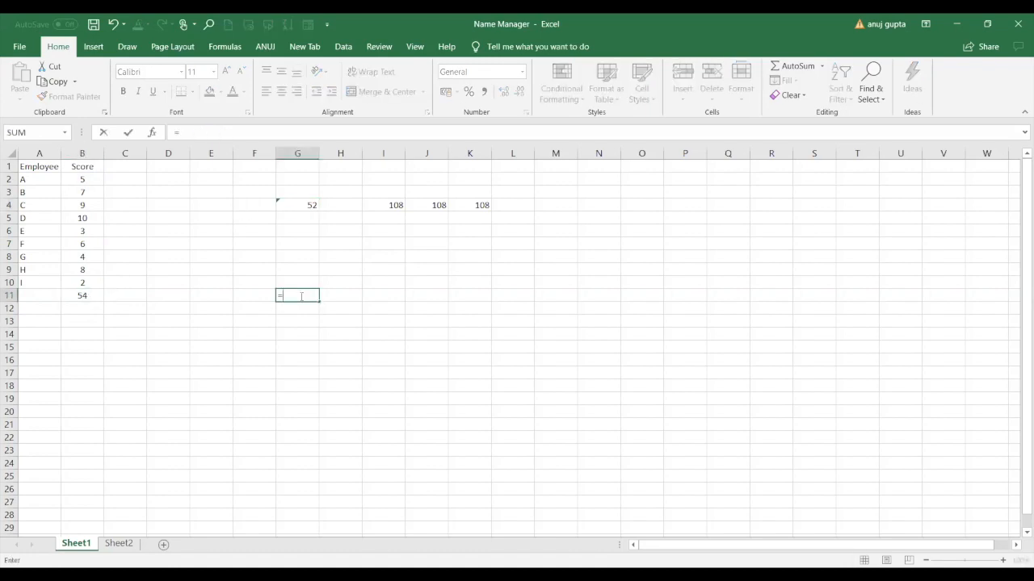
pyautogui.click(83, 296)
pyautogui.press('Return')
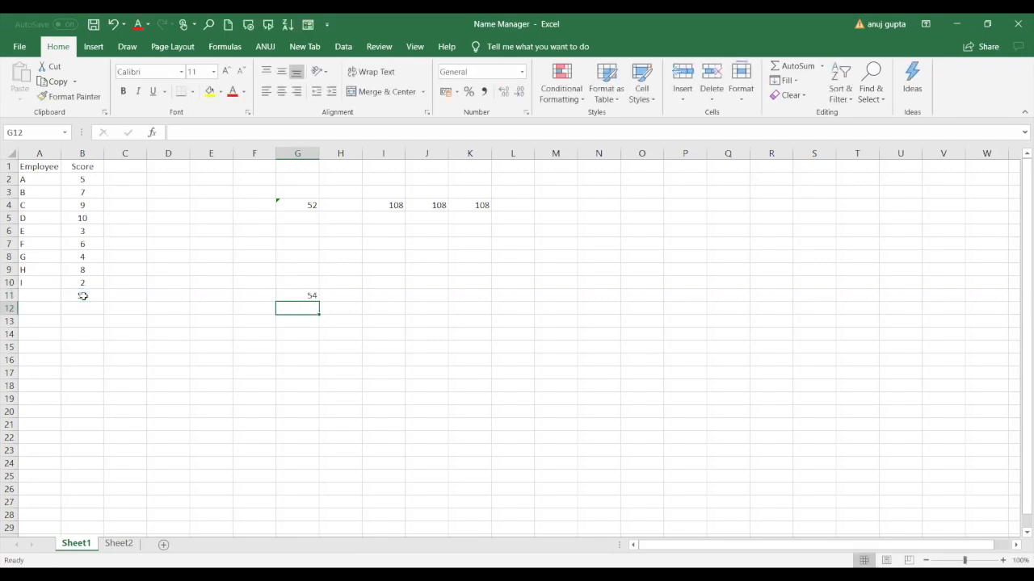
# Step: Try to link cell G15 on Sheet2 to the score total in cell B11 of Sheet1
pyautogui.click(119, 544)
pyautogui.click(314, 349)
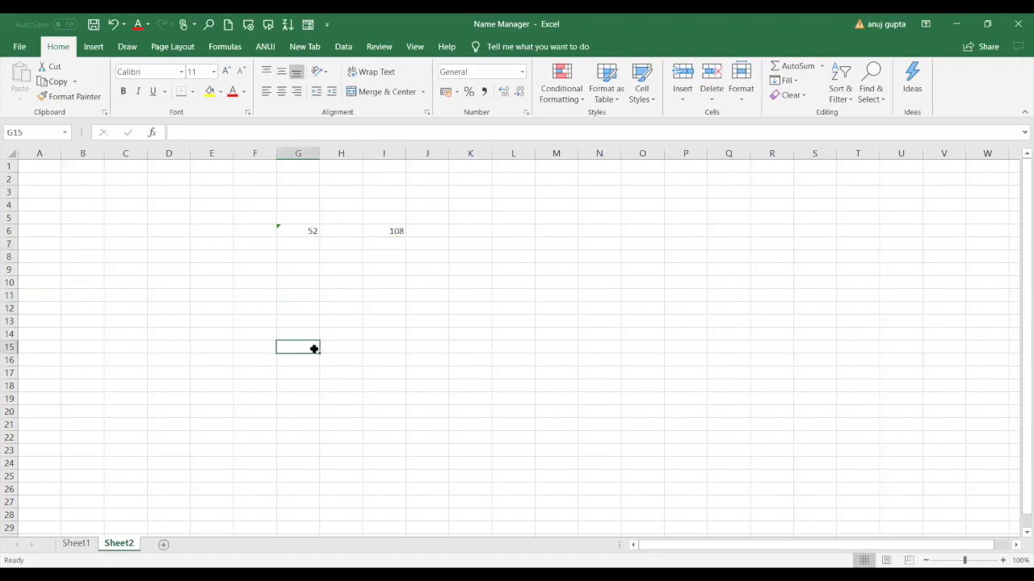
pyautogui.write('=')
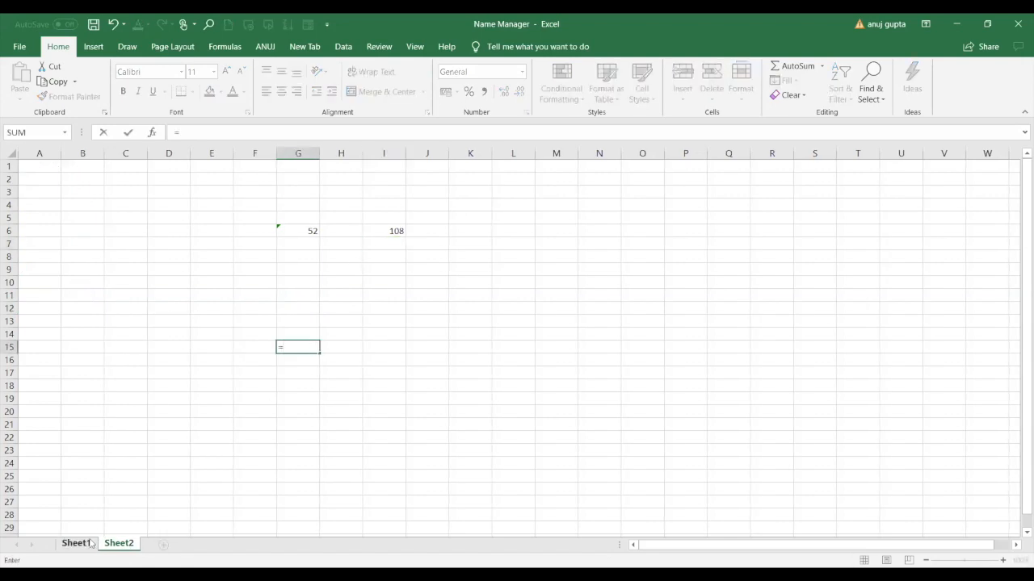
pyautogui.click(88, 545)
pyautogui.click(82, 296)
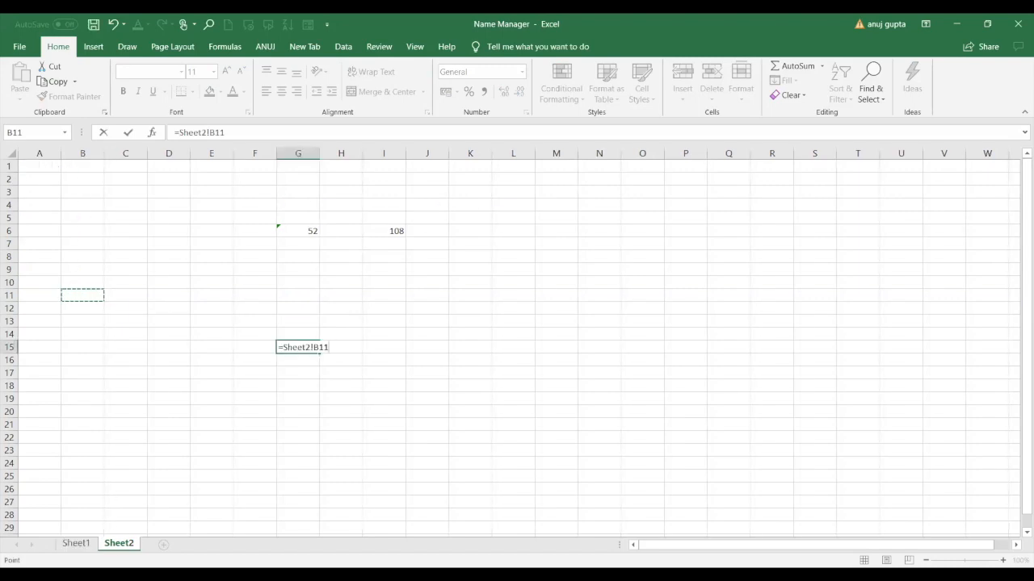
pyautogui.press('Return')
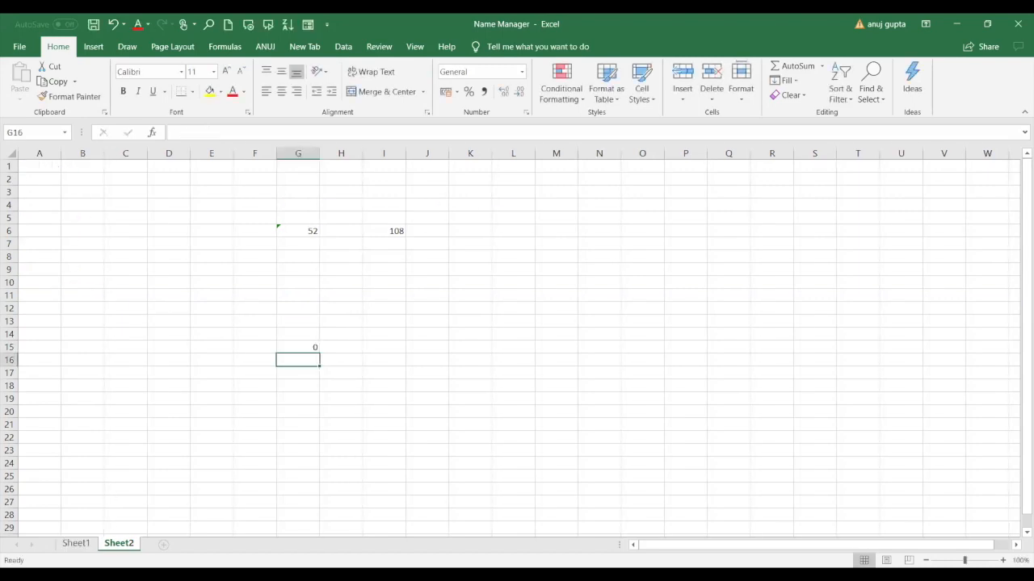
# Step: Clear cell G15 on Sheet2 and retry the reference to the score total in Sheet1's cell B11
pyautogui.click(307, 344)
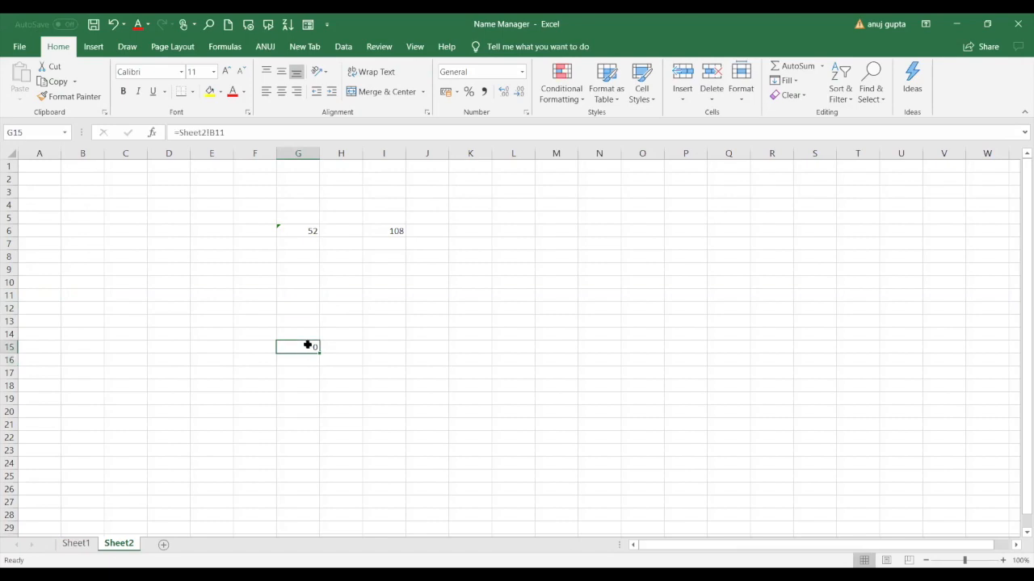
pyautogui.press('Delete')
pyautogui.write('=')
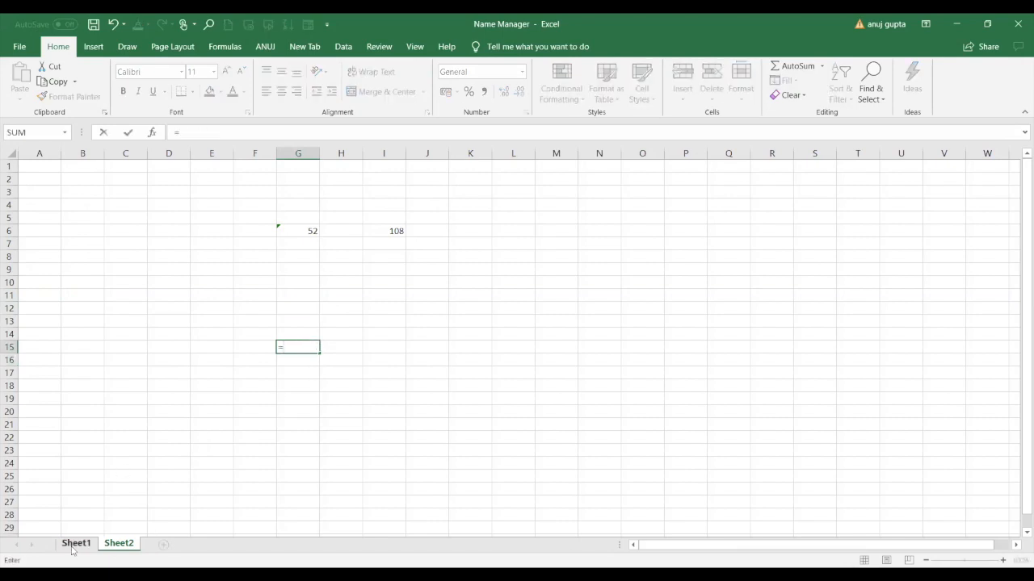
pyautogui.click(72, 545)
pyautogui.click(92, 294)
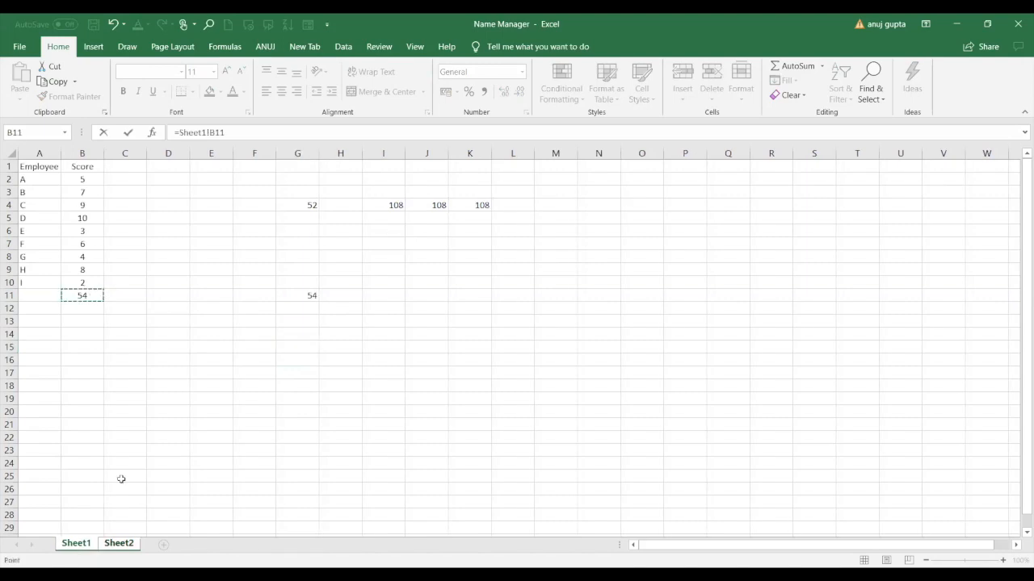
pyautogui.click(118, 545)
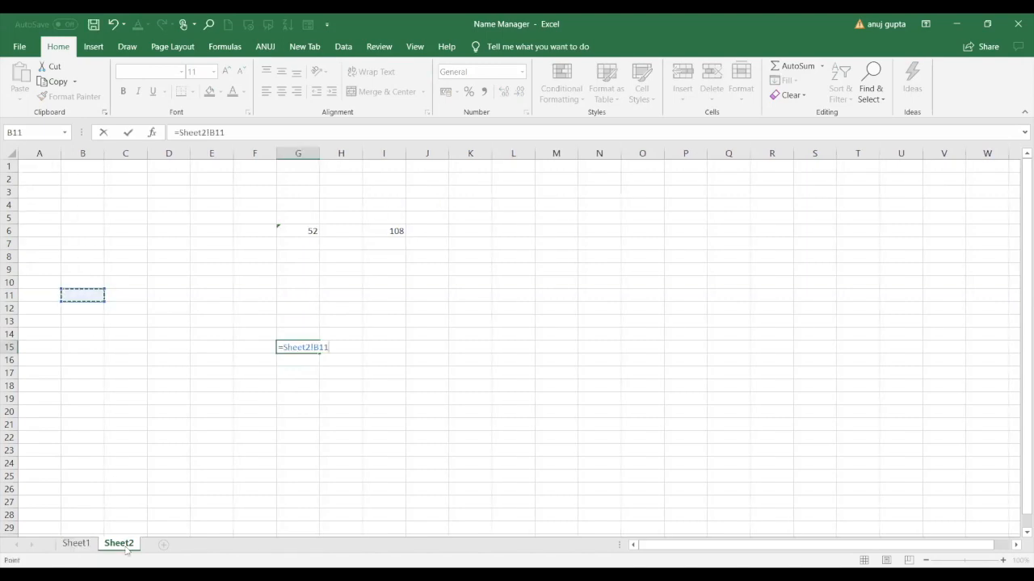
pyautogui.press('Return')
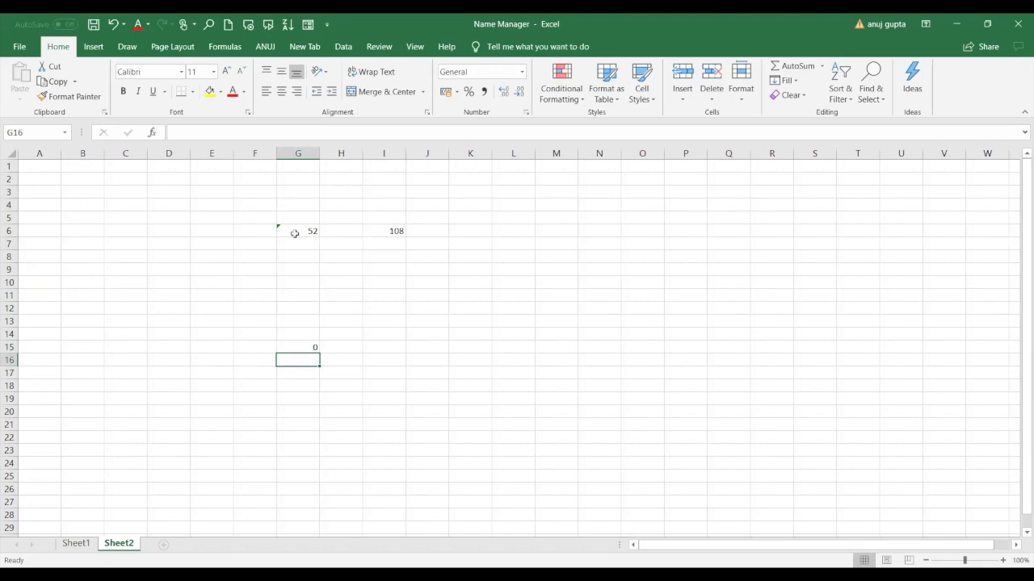
# Step: Clear cell G15 on Sheet2 and try to total Sheet1's scores in B2:B10 there with SUM
pyautogui.click(295, 234)
pyautogui.click(314, 337)
pyautogui.click(304, 350)
pyautogui.press('Delete')
pyautogui.write('=s')
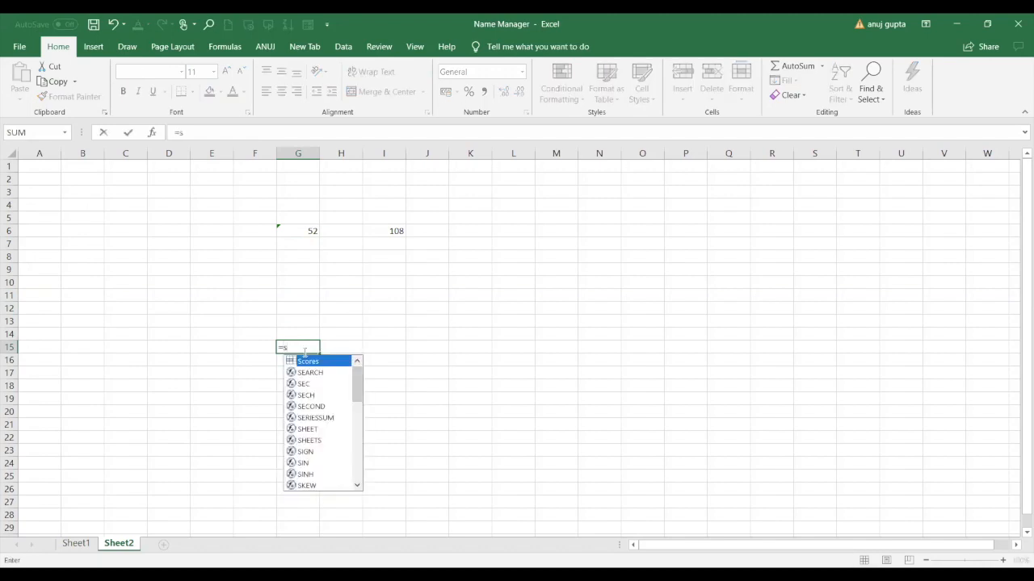
pyautogui.write('um')
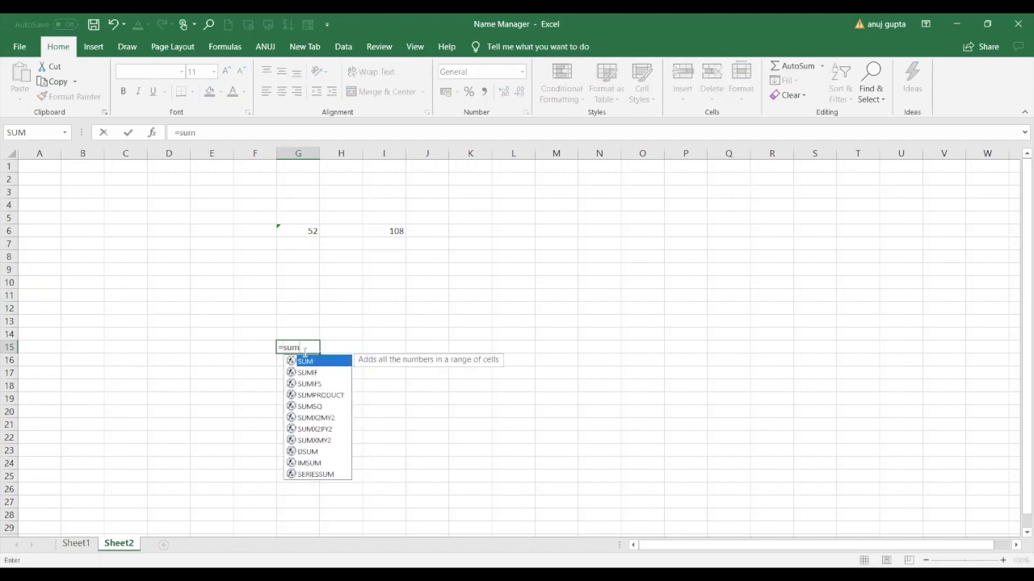
pyautogui.press('Tab')
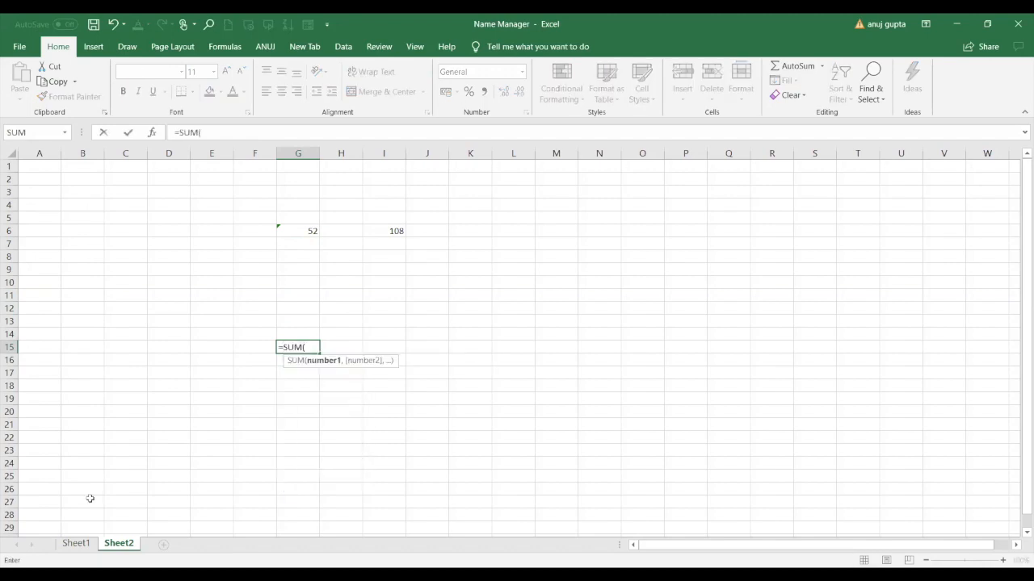
pyautogui.click(76, 545)
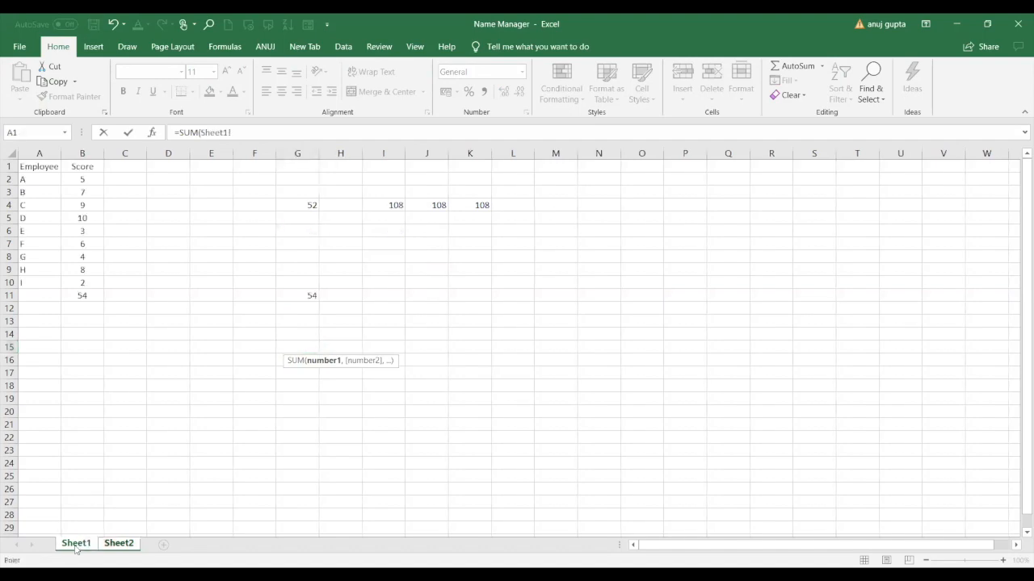
pyautogui.click(78, 177)
pyautogui.moveTo(78, 175); pyautogui.dragTo(79, 285)
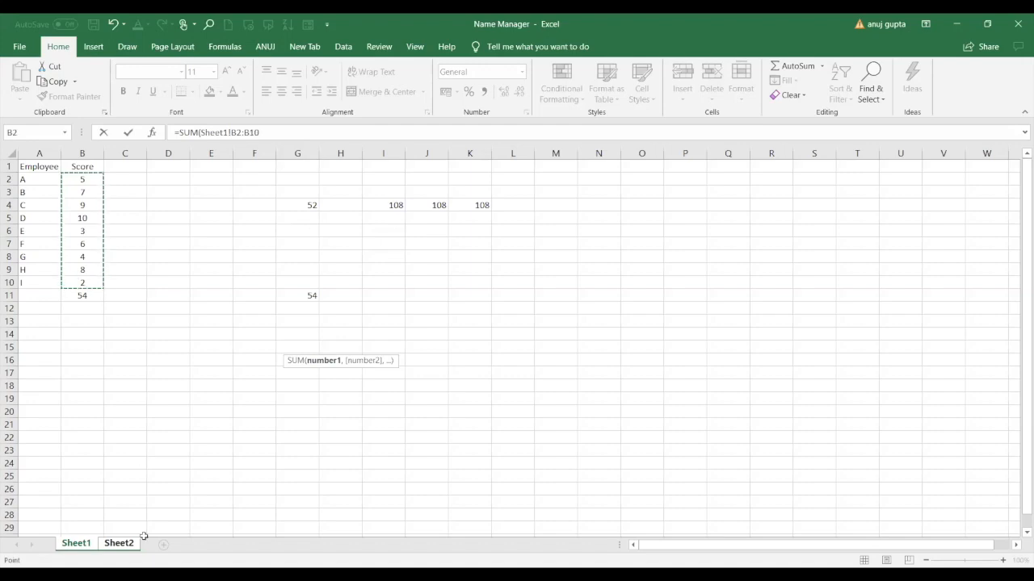
pyautogui.click(132, 545)
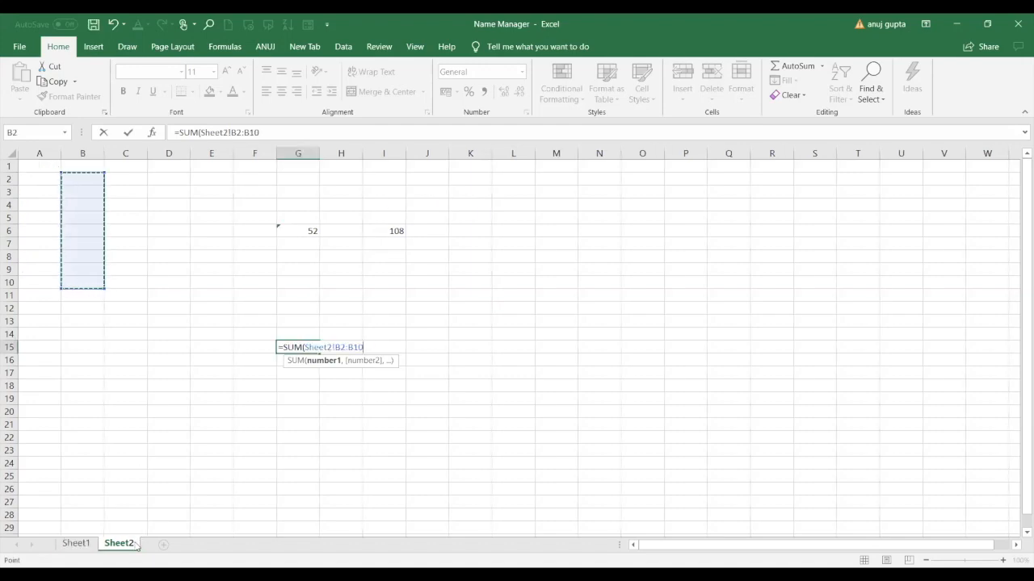
pyautogui.press('Return')
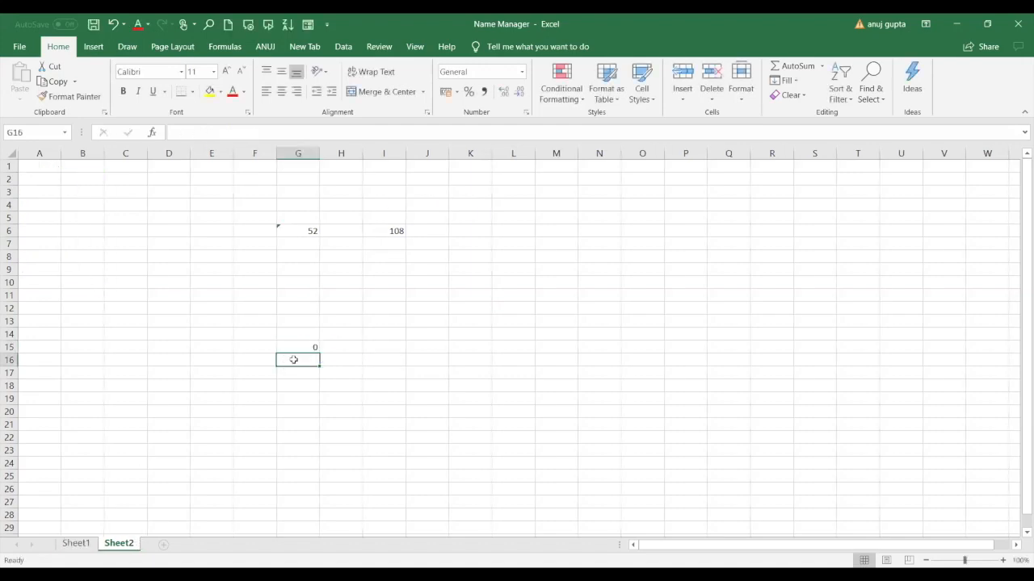
pyautogui.click(319, 307)
pyautogui.click(312, 347)
# Step: Try again to sum Sheet1's score range B2:B10, this time in cell G8 of Sheet2, and check the formula
pyautogui.click(299, 253)
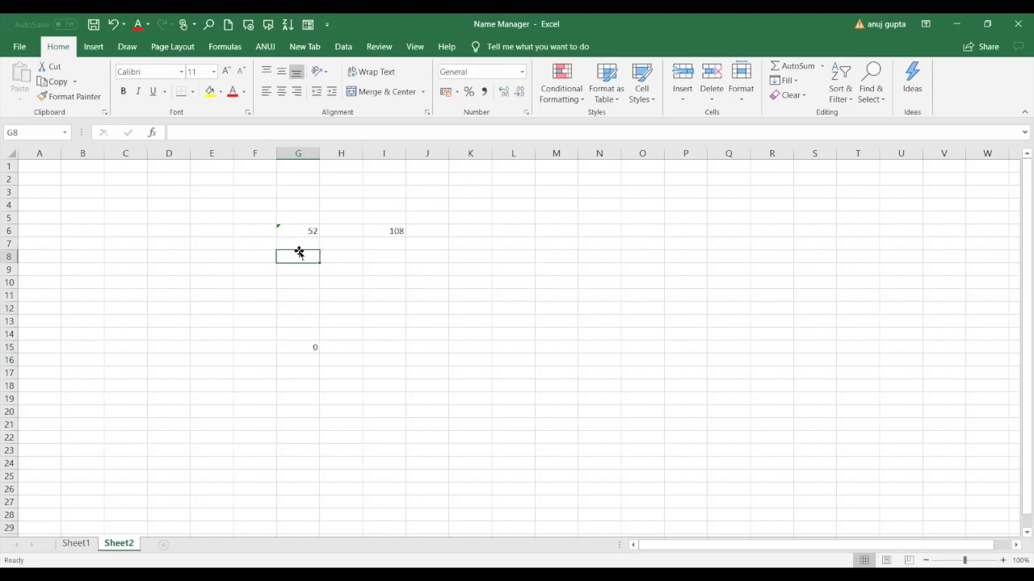
pyautogui.write('=s')
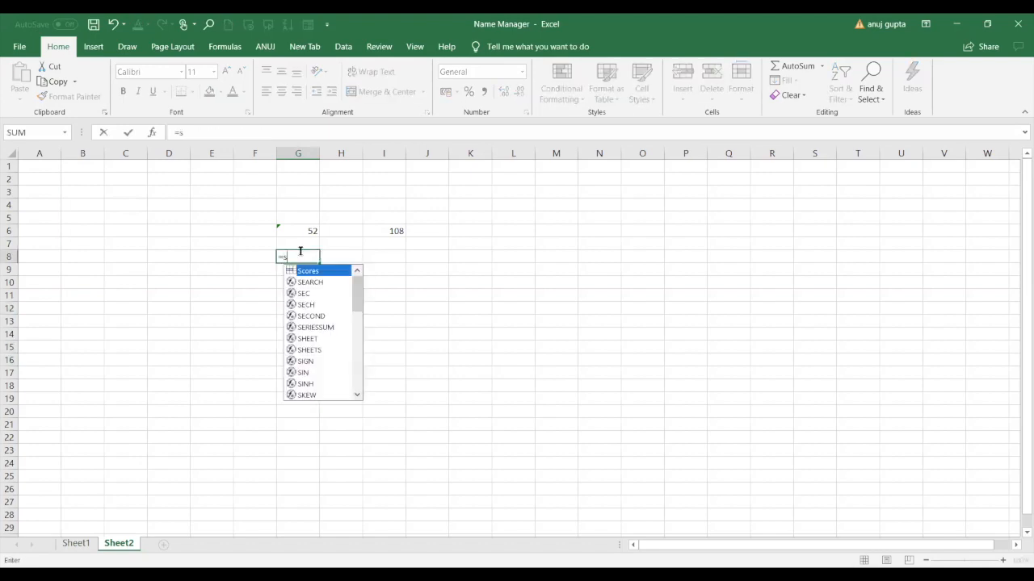
pyautogui.write('um(')
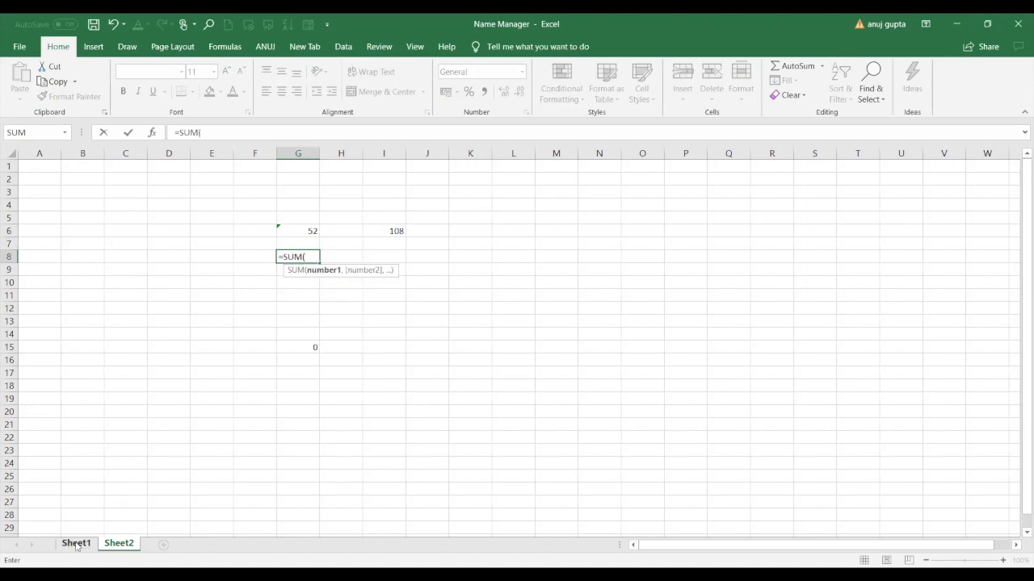
pyautogui.click(76, 544)
pyautogui.click(86, 179)
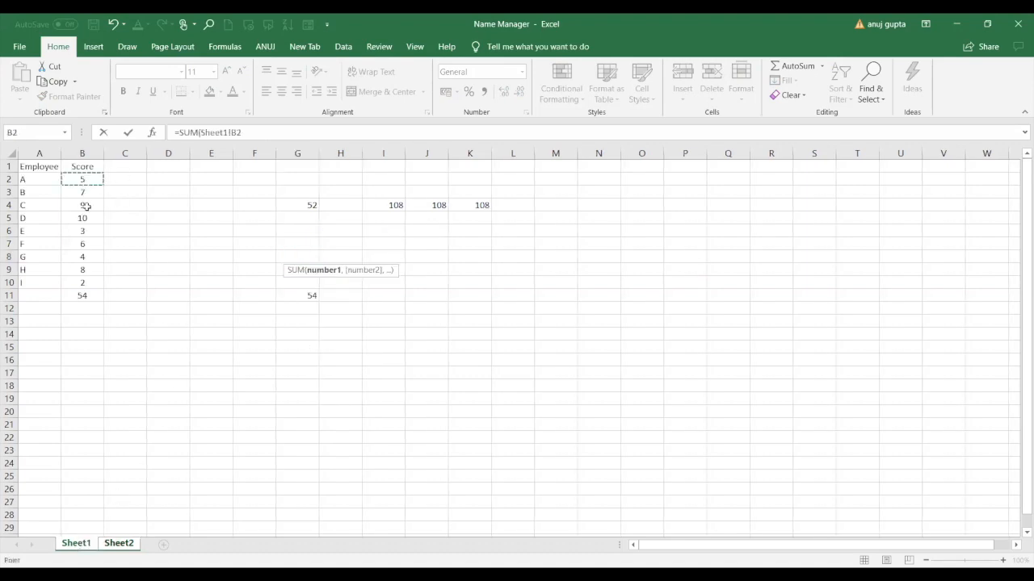
pyautogui.keyDown('shift'); pyautogui.click(86, 283); pyautogui.keyUp('shift')
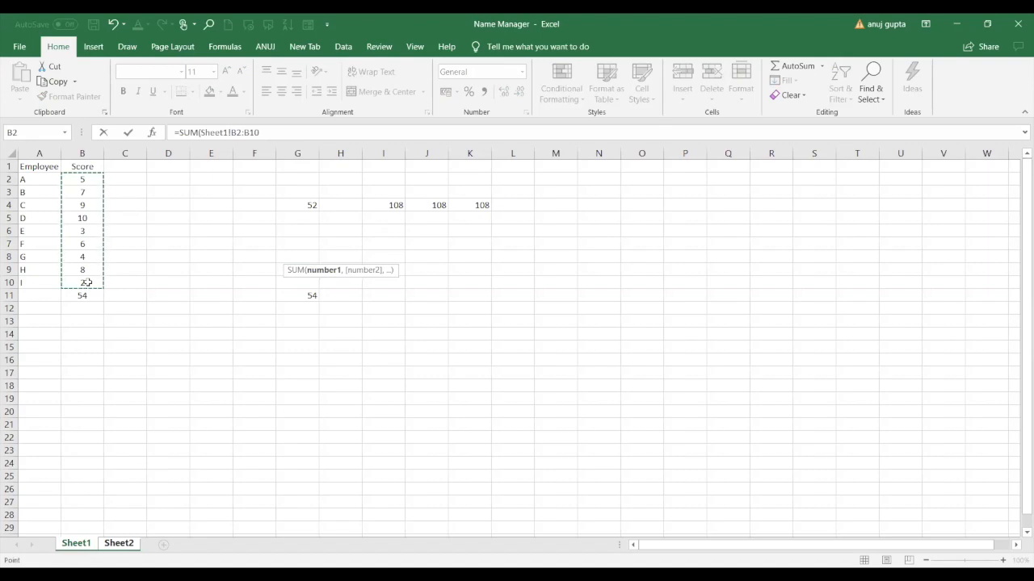
pyautogui.click(119, 544)
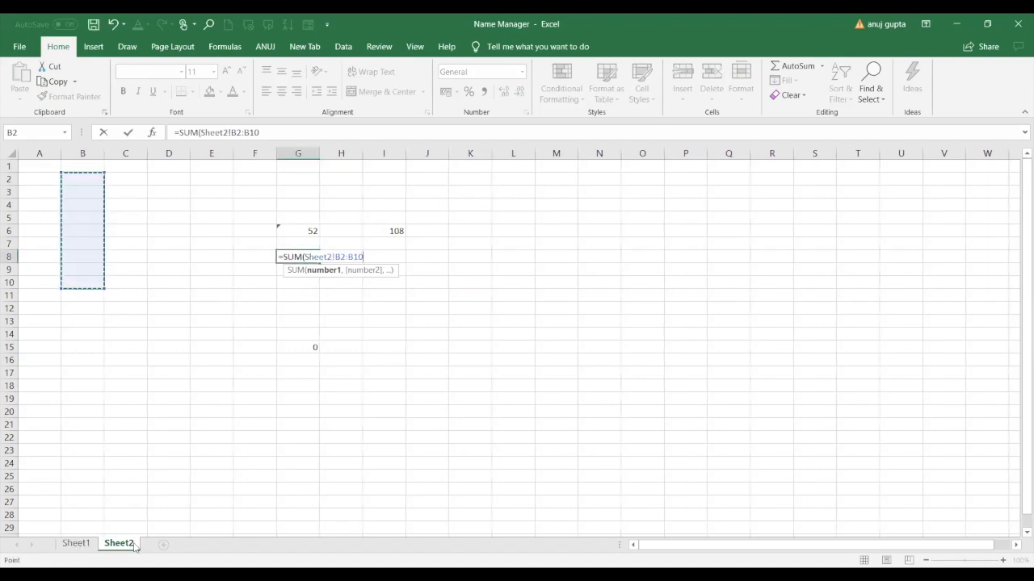
pyautogui.press('Return')
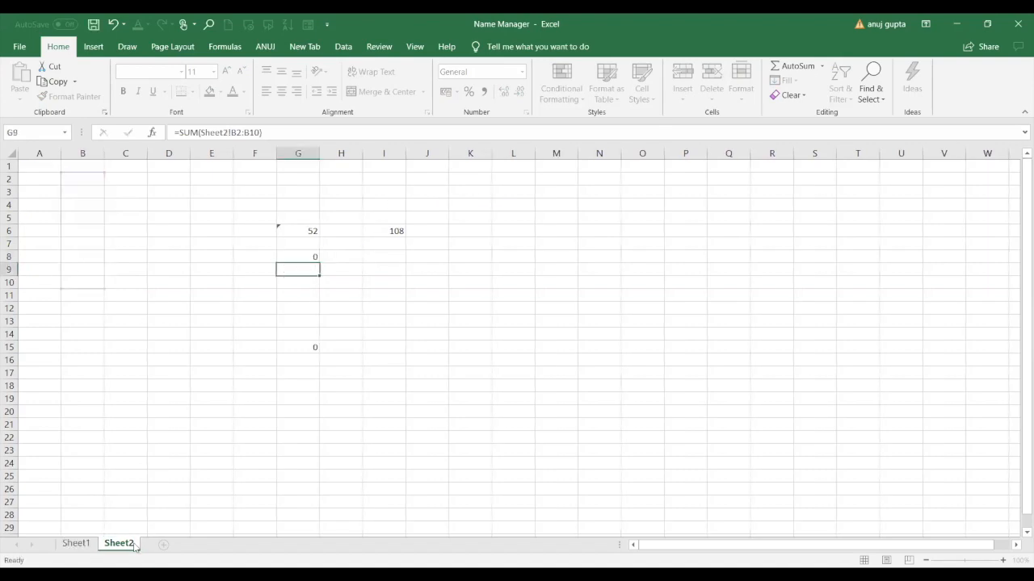
pyautogui.click(303, 256)
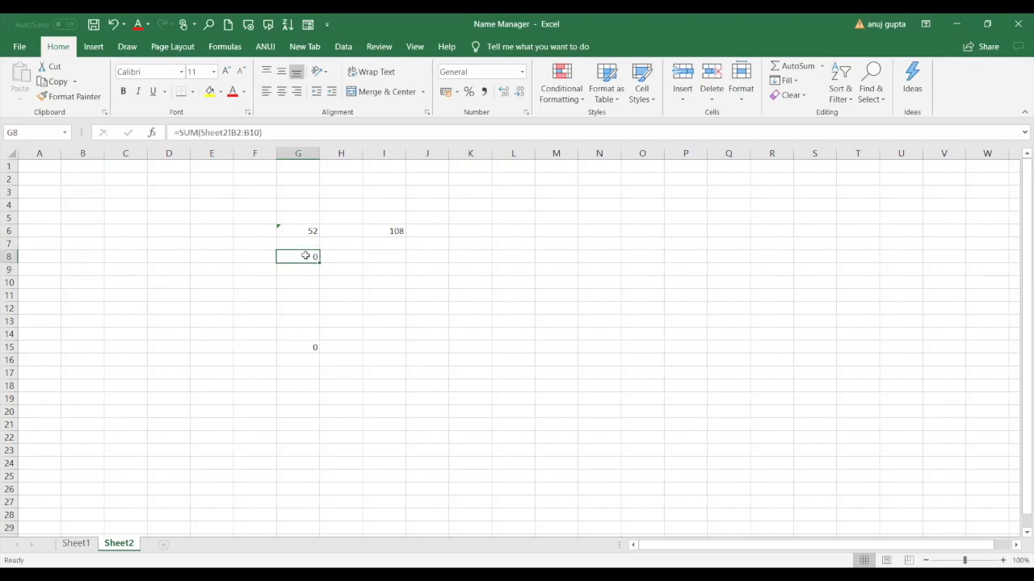
# Step: On Sheet1, total the scores in cell G9 with =SUM(B2:B10)
pyautogui.click(79, 544)
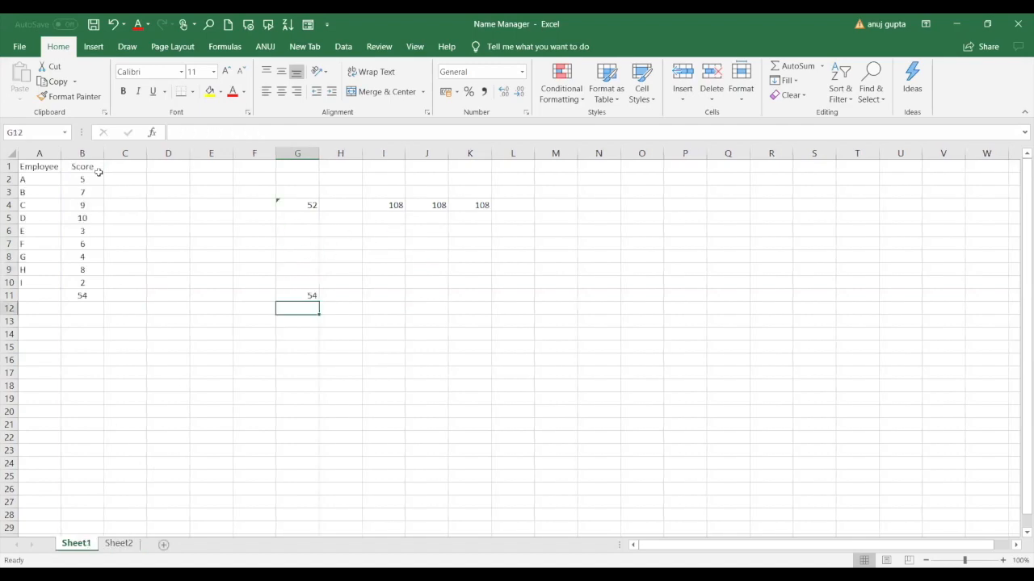
pyautogui.click(125, 535)
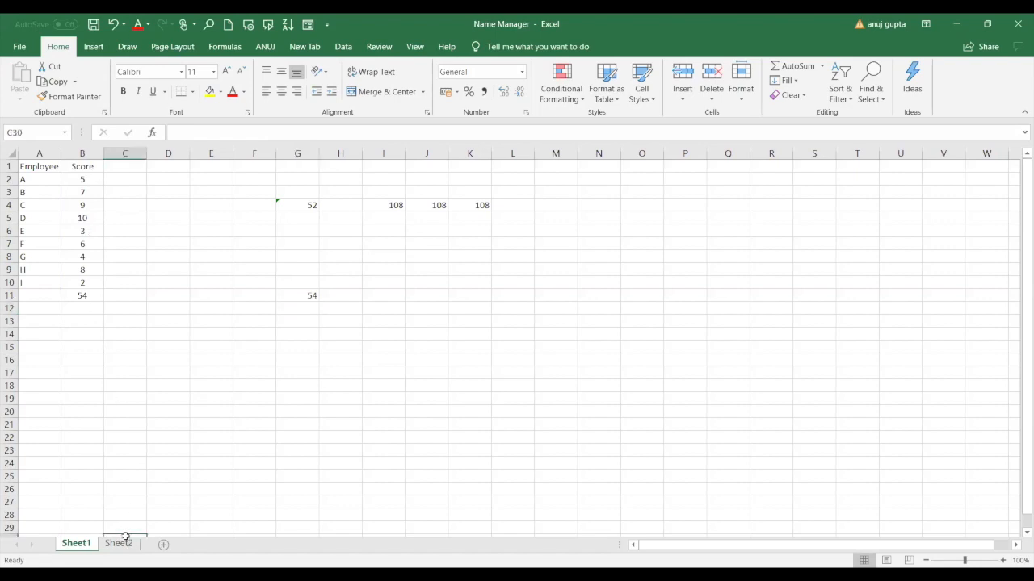
pyautogui.click(305, 265)
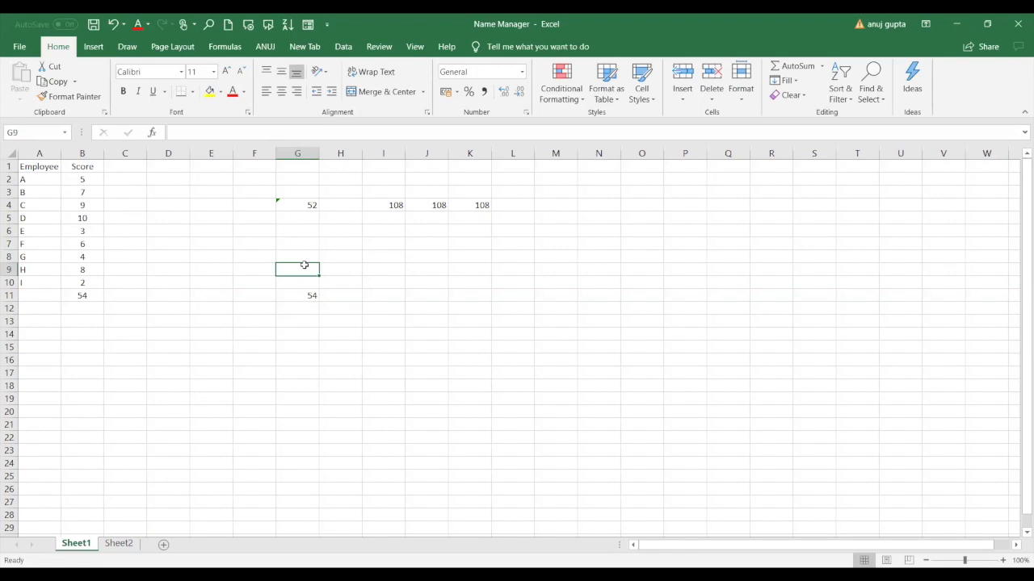
pyautogui.write('=s')
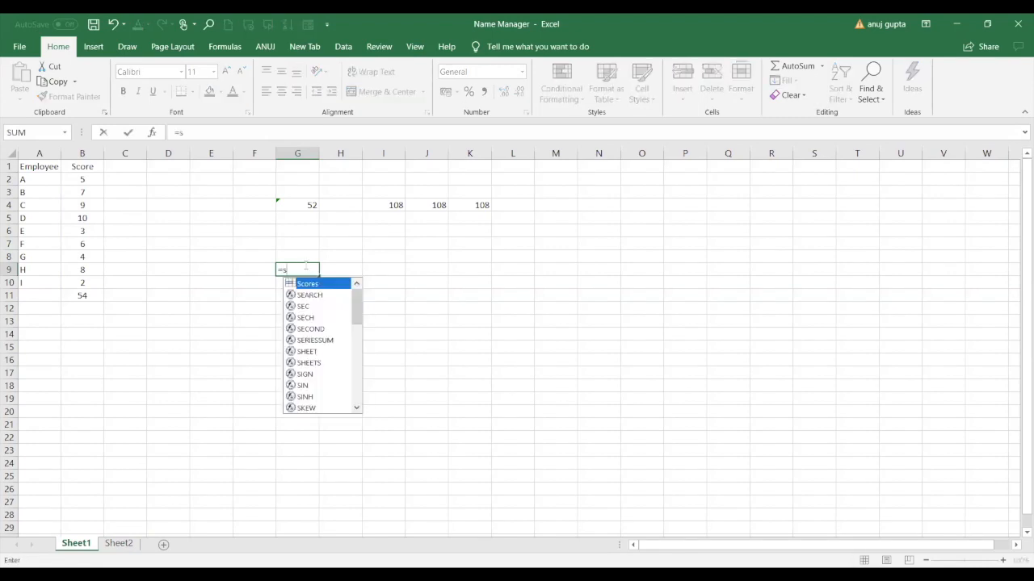
pyautogui.write('um')
pyautogui.press('Tab')
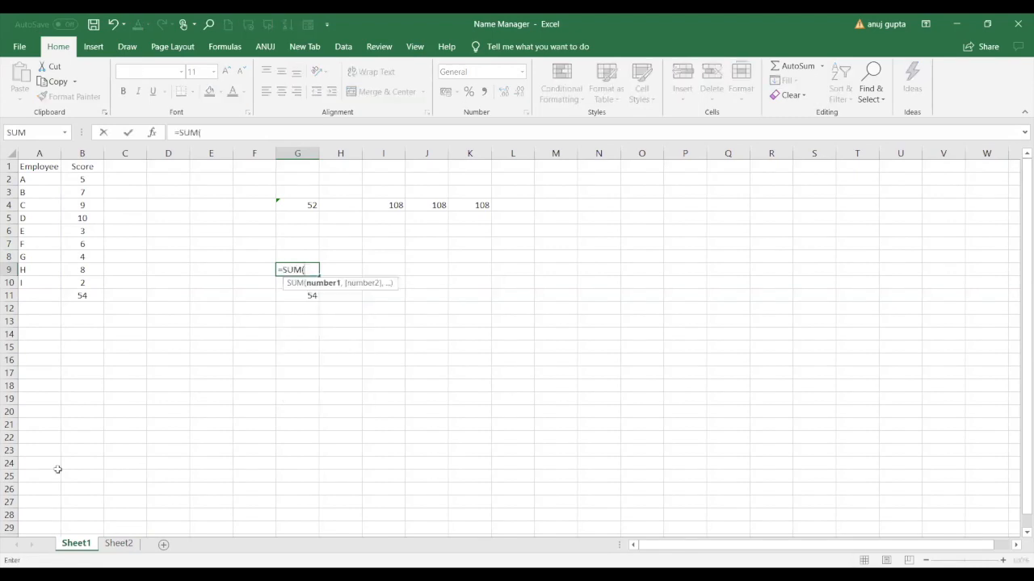
pyautogui.click(84, 182)
pyautogui.keyDown('shift'); pyautogui.click(83, 277); pyautogui.keyUp('shift')
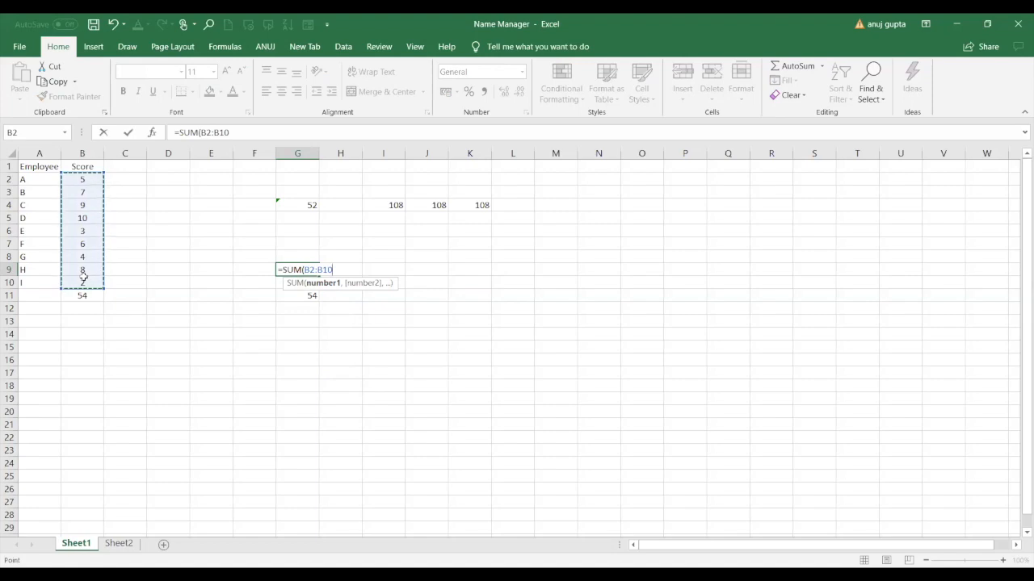
pyautogui.write(')')
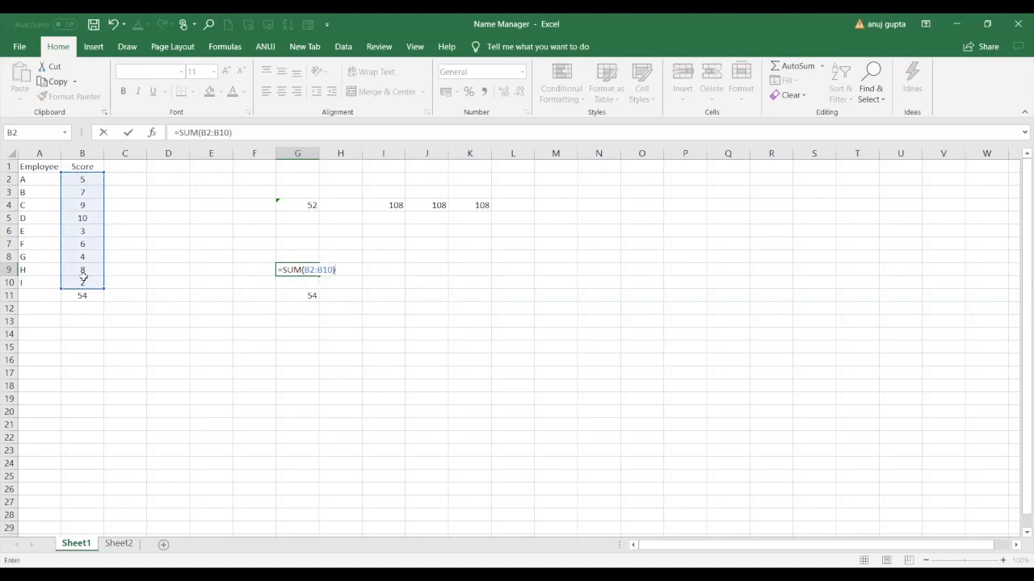
pyautogui.press('Return')
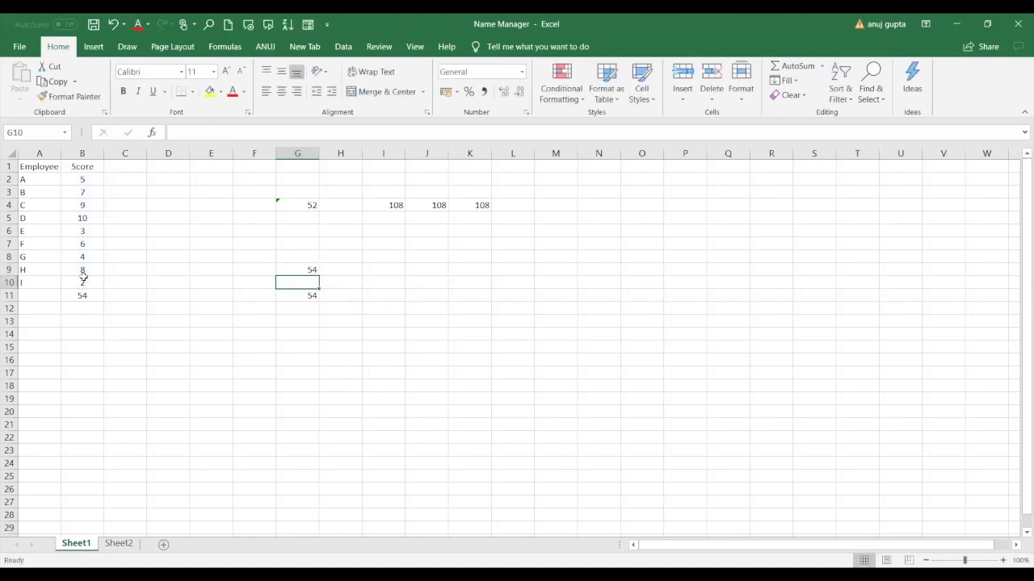
# Step: In cell G10 of Sheet2, total Sheet1's scores with =SUM(Sheet1!B2:B10) and check the formula
pyautogui.click(118, 543)
pyautogui.click(302, 281)
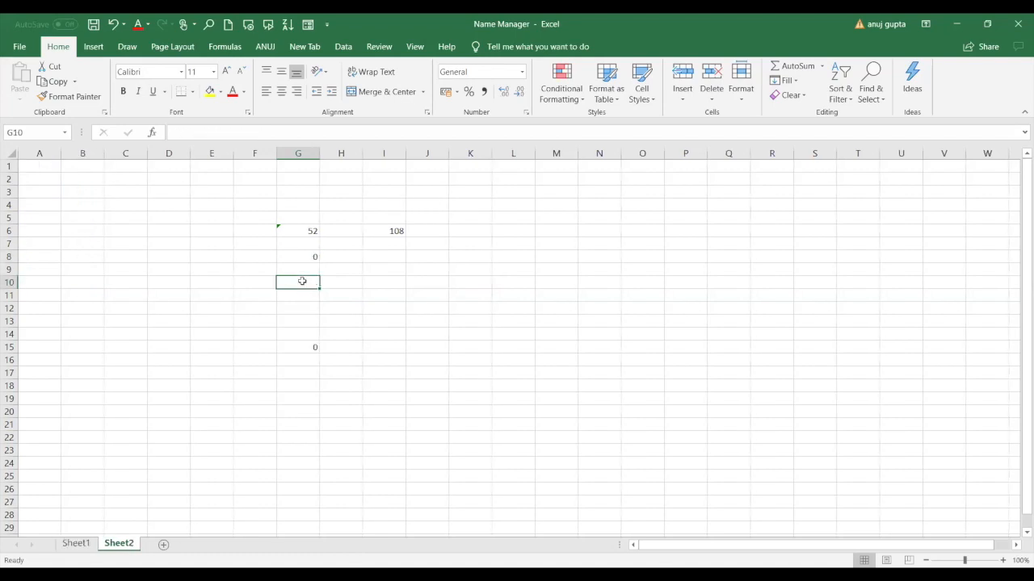
pyautogui.write('=s')
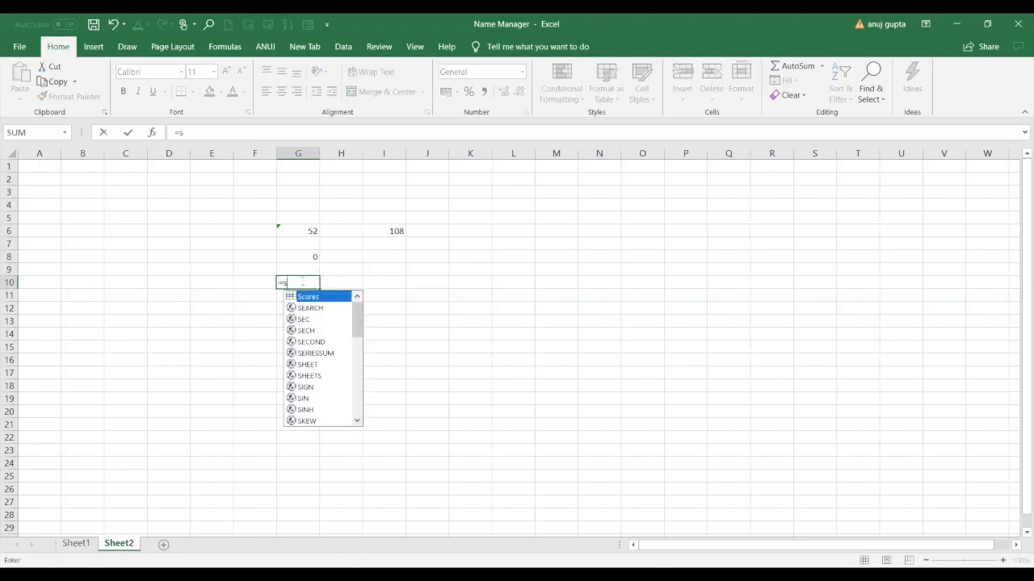
pyautogui.write('um')
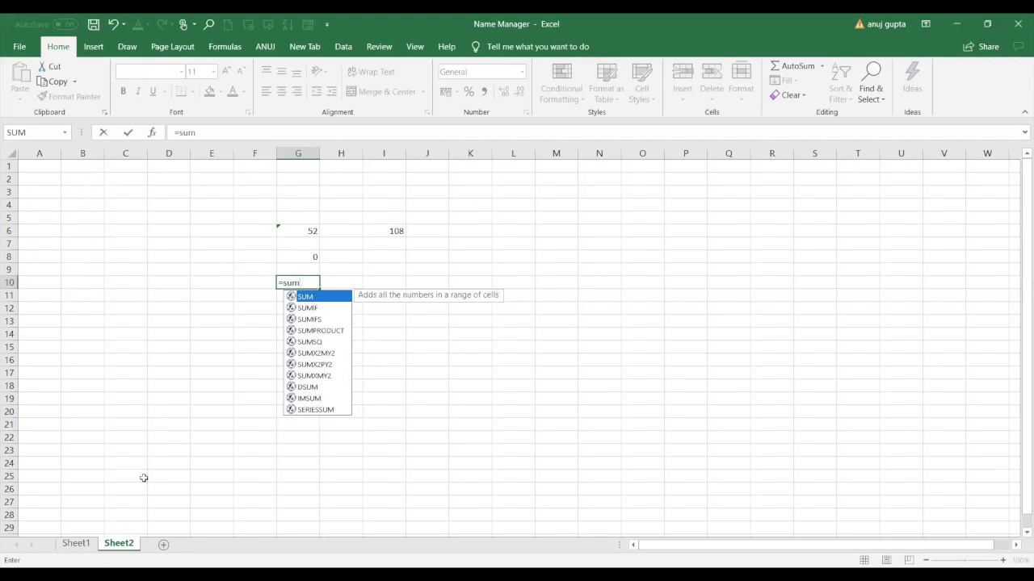
pyautogui.press('Tab')
pyautogui.click(76, 543)
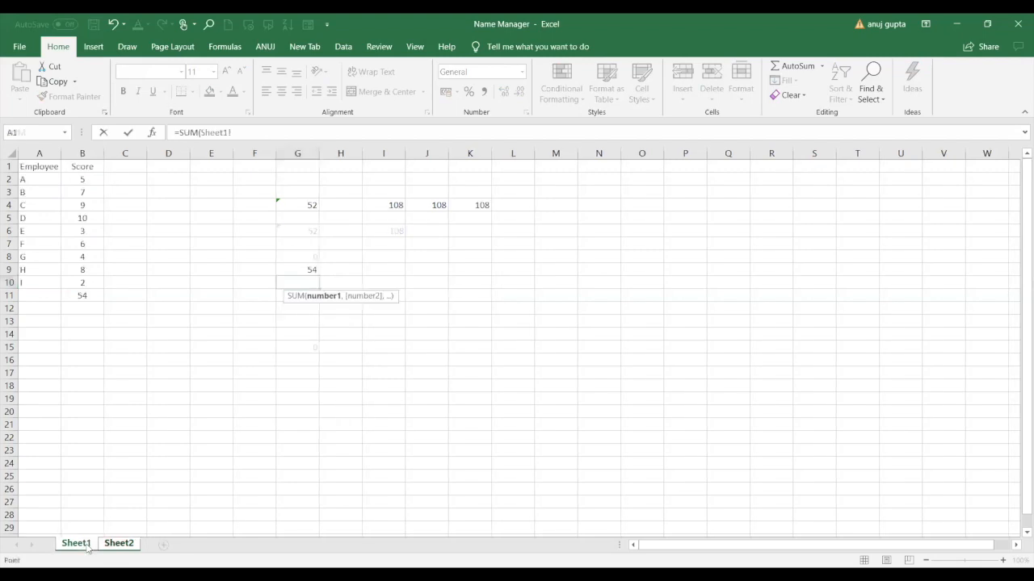
pyautogui.click(88, 185)
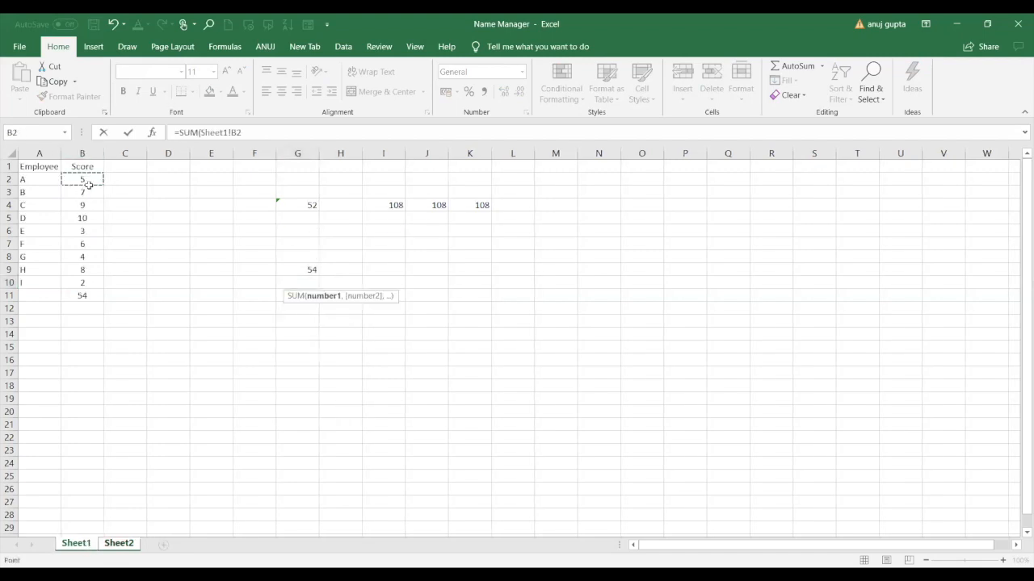
pyautogui.moveTo(89, 185); pyautogui.dragTo(87, 277)
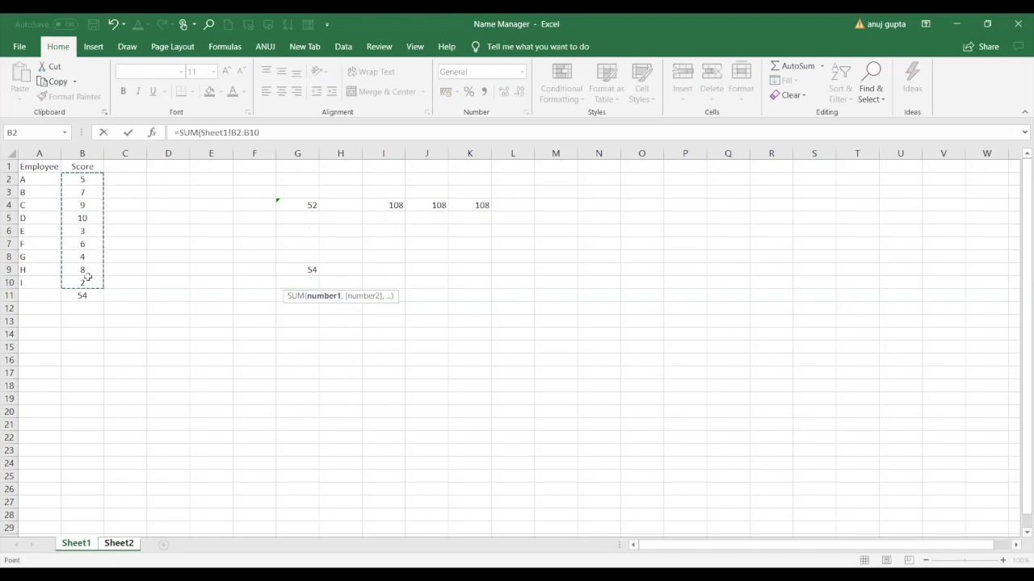
pyautogui.press('Return')
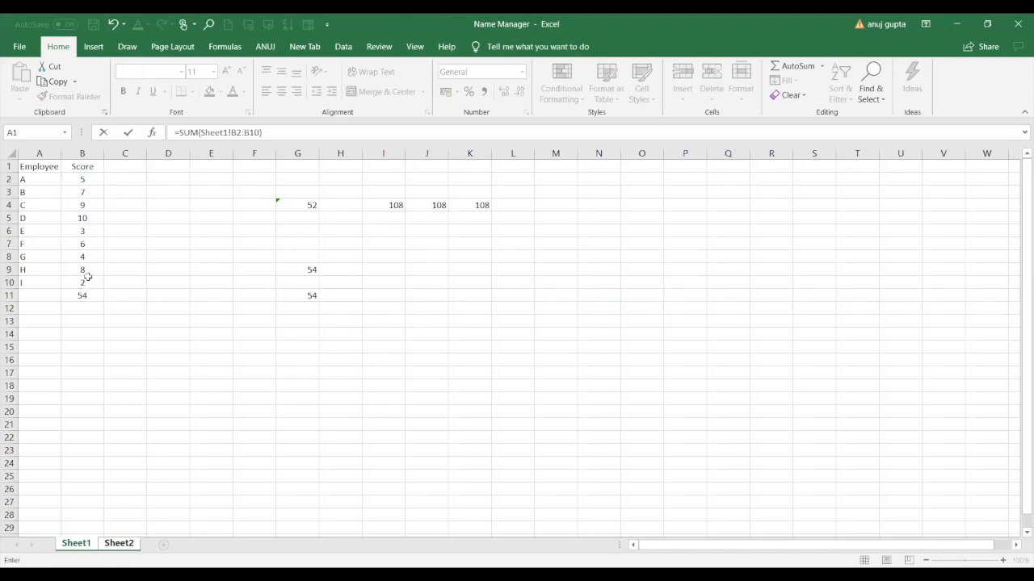
pyautogui.press('Return')
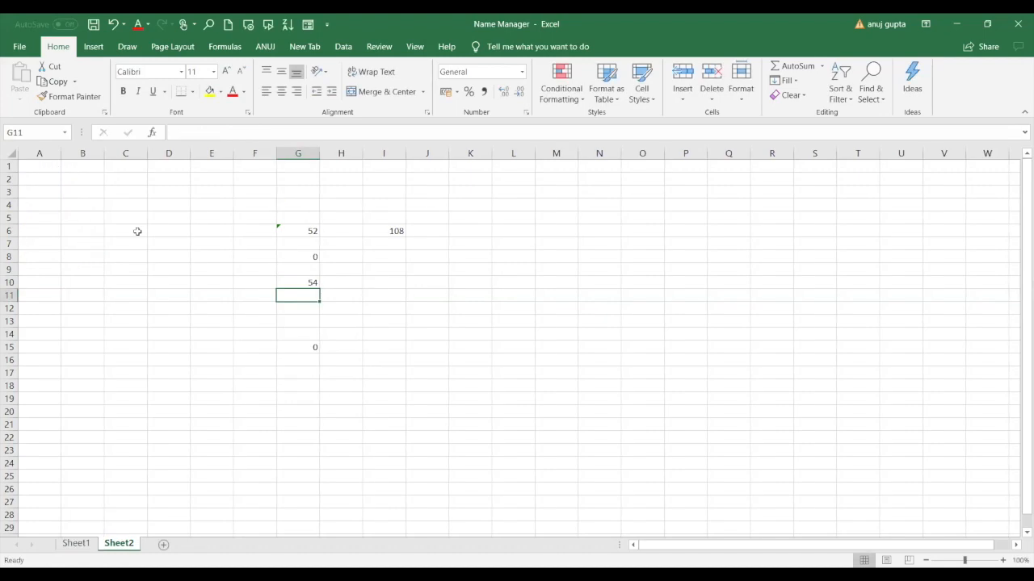
pyautogui.click(311, 281)
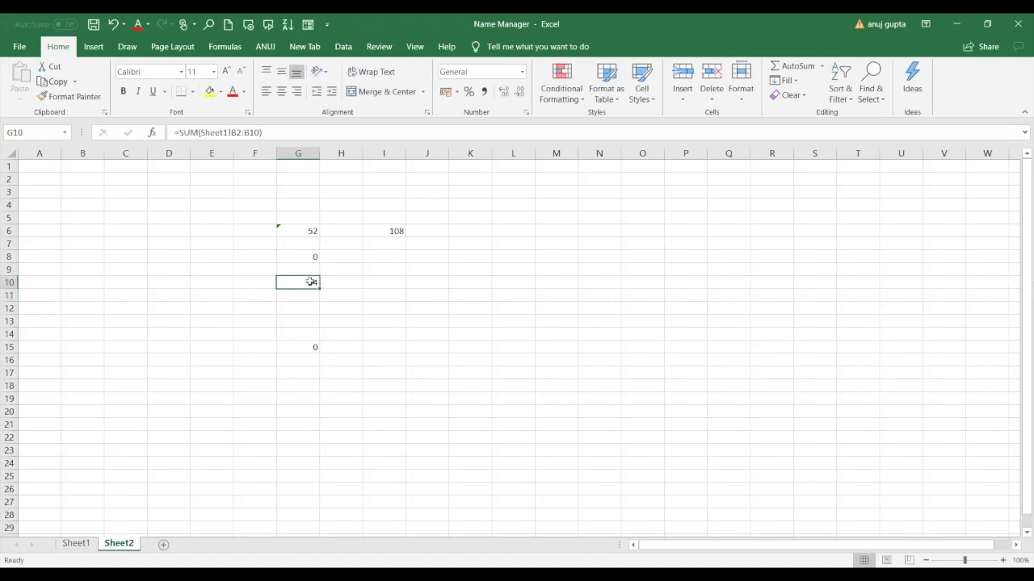
# Step: Review the score range B2:B10 on Sheet1 and the sum formula in cell B11
pyautogui.click(73, 545)
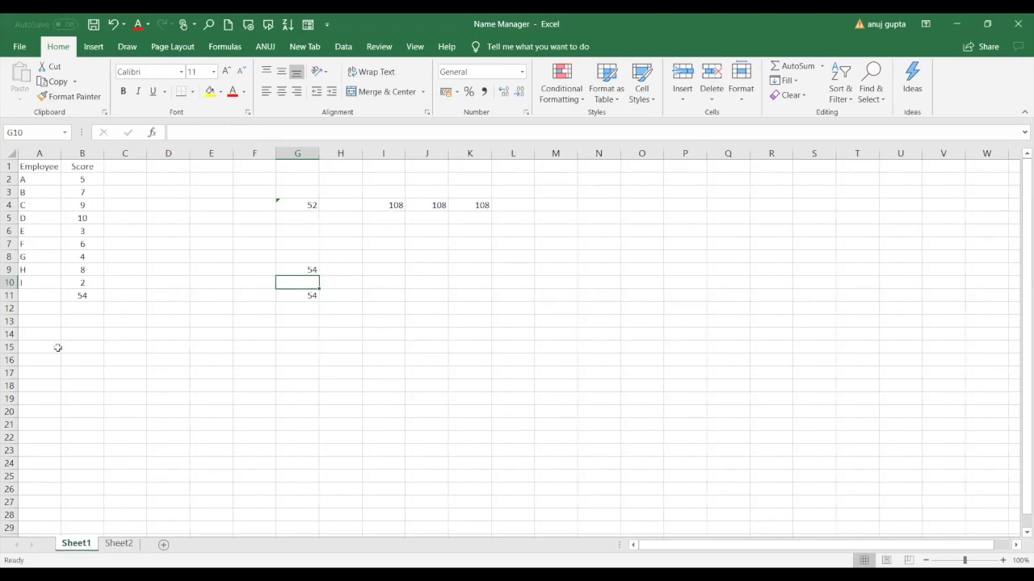
pyautogui.moveTo(94, 179); pyautogui.dragTo(87, 278)
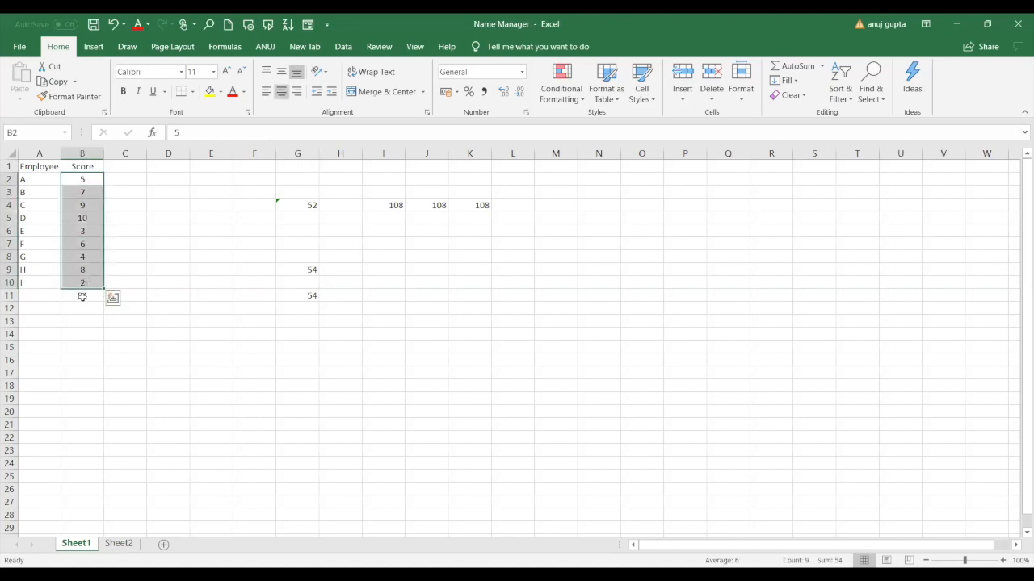
pyautogui.hotkey('alt', '=')
pyautogui.click(81, 297)
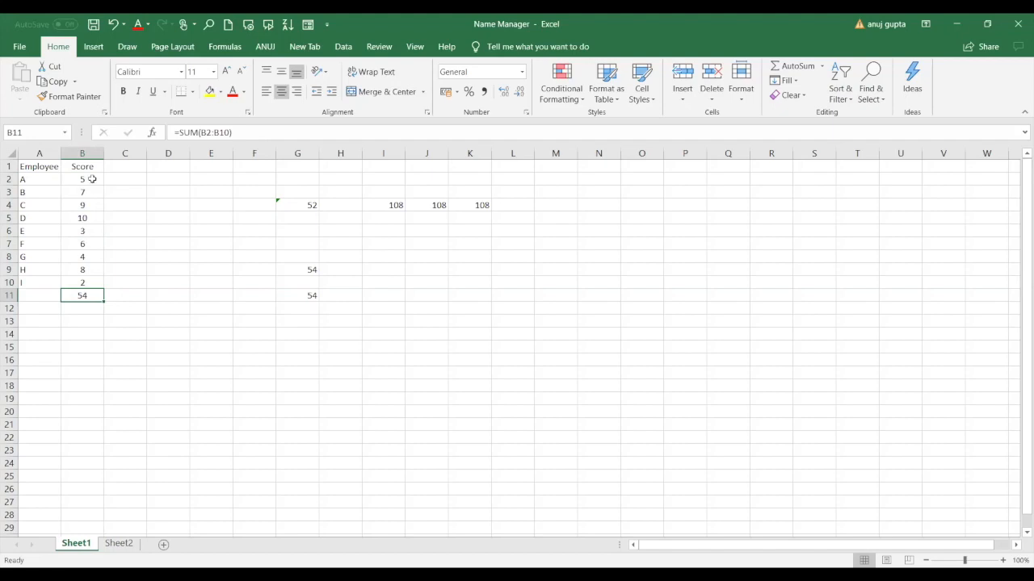
# Step: Try to name the score range B2:B10 on Sheet1 with a person's first name
pyautogui.moveTo(88, 176); pyautogui.dragTo(80, 287)
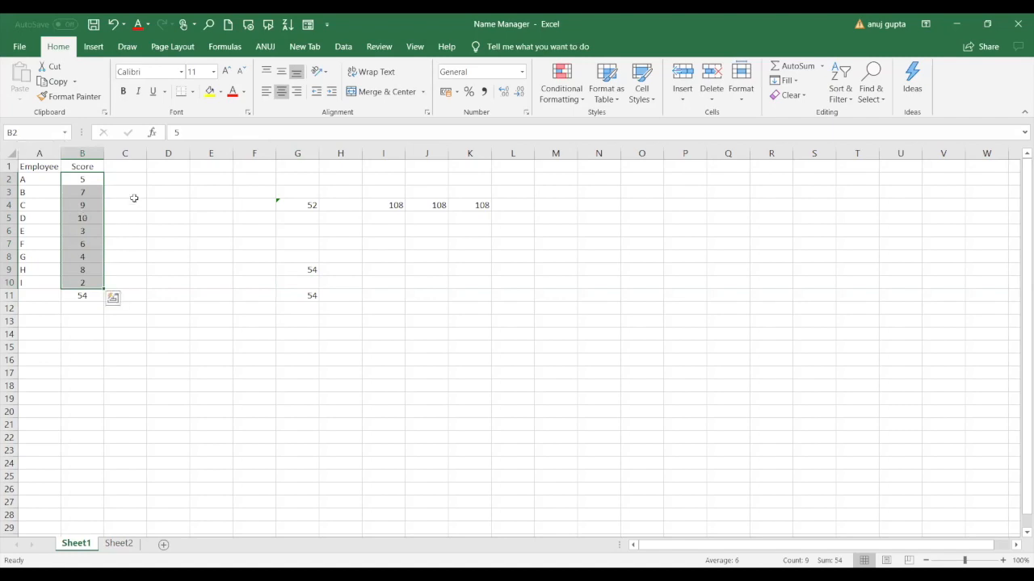
pyautogui.click(113, 191)
pyautogui.moveTo(84, 180); pyautogui.dragTo(85, 281)
pyautogui.click(43, 135)
pyautogui.write('anuj')
pyautogui.click(294, 338)
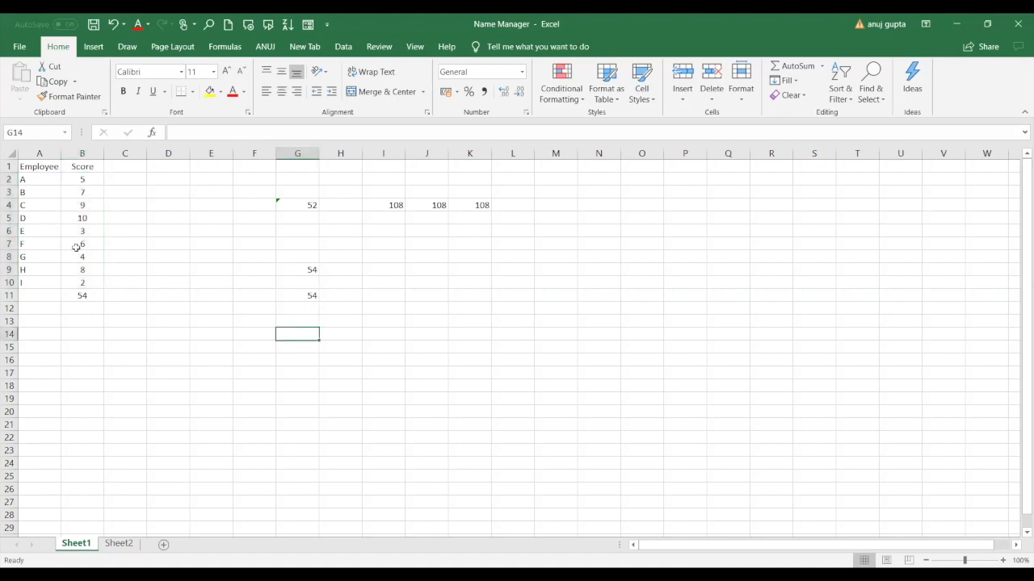
# Step: Name the range B2:B9 on Sheet1 with a person's first name
pyautogui.click(90, 177)
pyautogui.moveTo(91, 177); pyautogui.dragTo(80, 275)
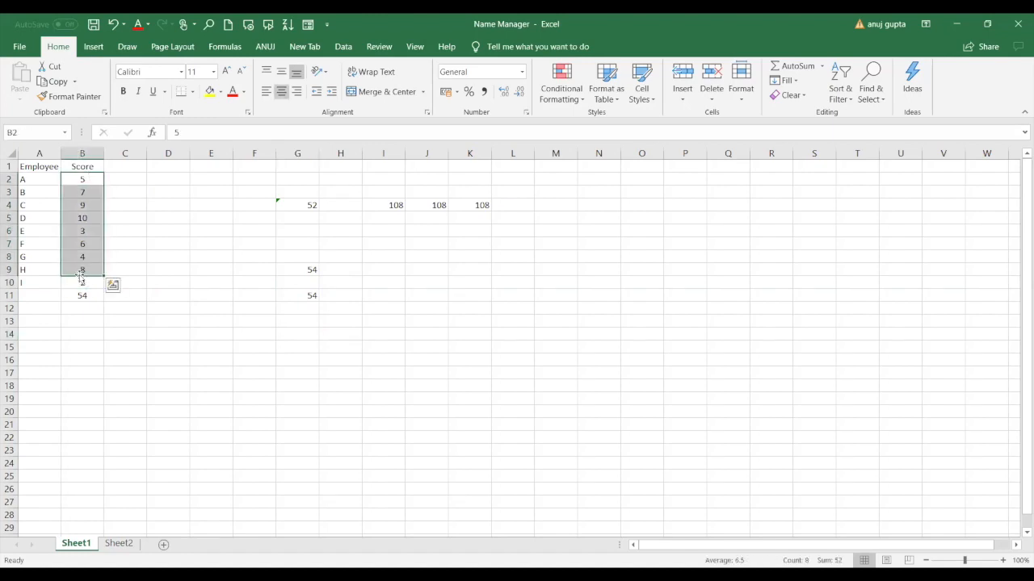
pyautogui.click(24, 132)
pyautogui.write('anuj')
pyautogui.press('Return')
# Step: In cell G14 of Sheet1, total the newly named range B2:B9 with a SUM formula that uses its name
pyautogui.click(295, 334)
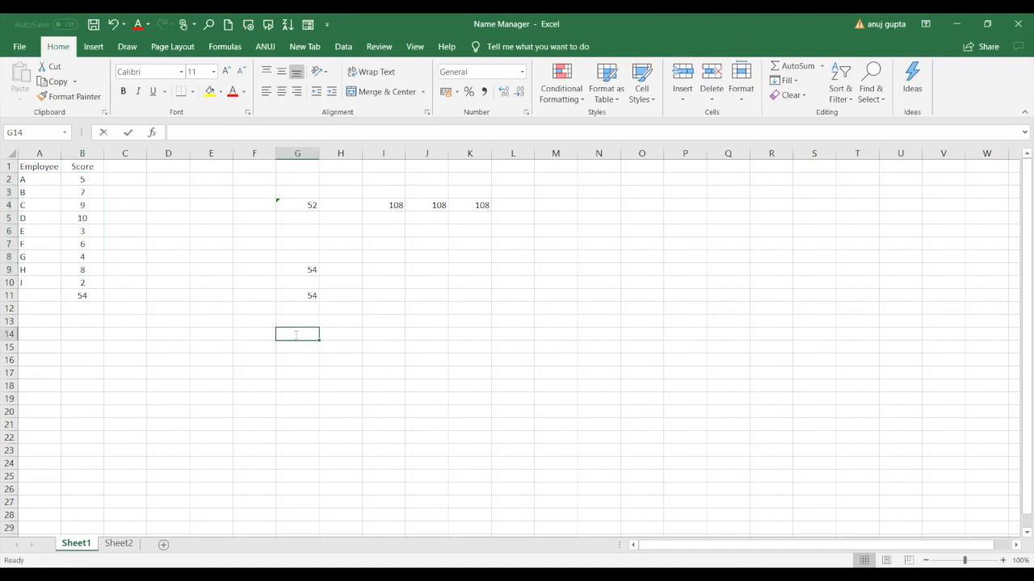
pyautogui.write('=sum')
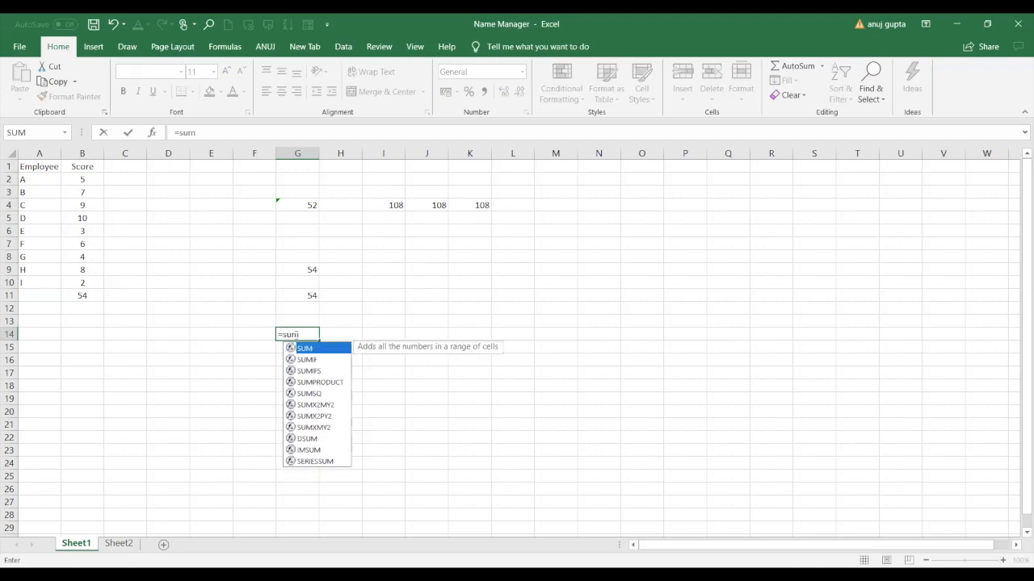
pyautogui.press('Tab')
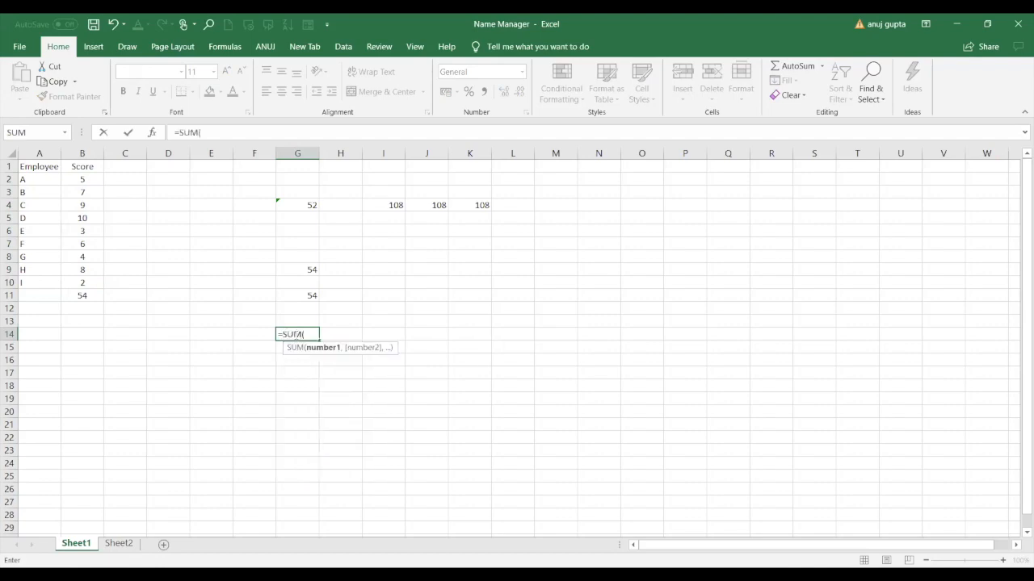
pyautogui.write('an')
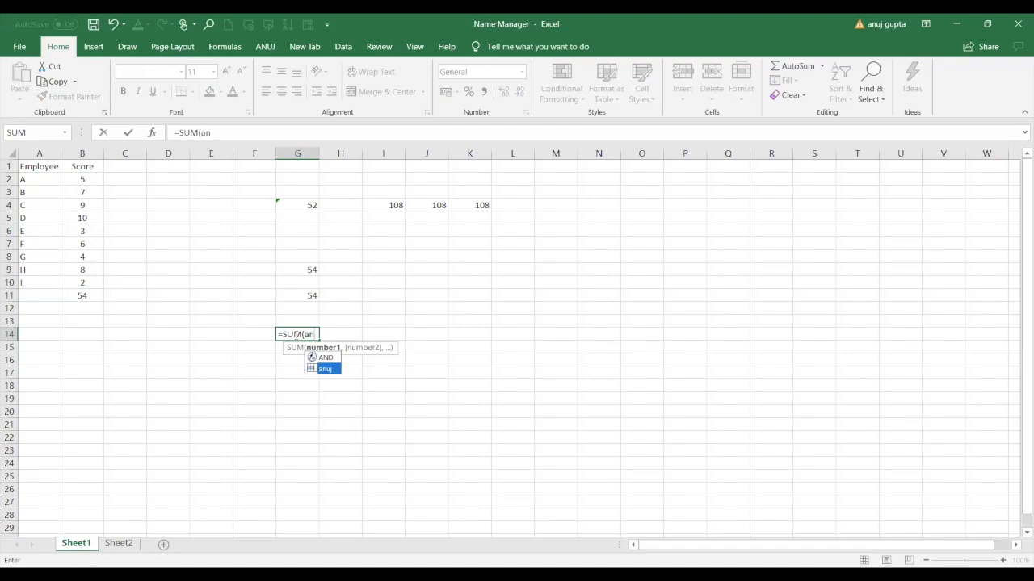
pyautogui.press('Tab')
pyautogui.write(')')
pyautogui.press('Return')
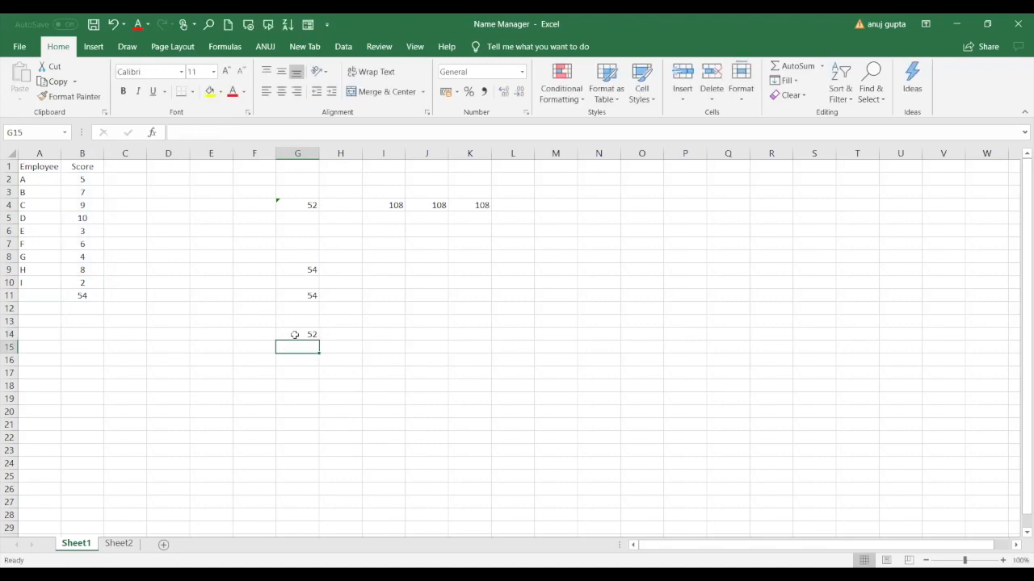
# Step: Change employee E's score in cell B6 to 4 and clear the sum formula from cell G14
pyautogui.click(97, 281)
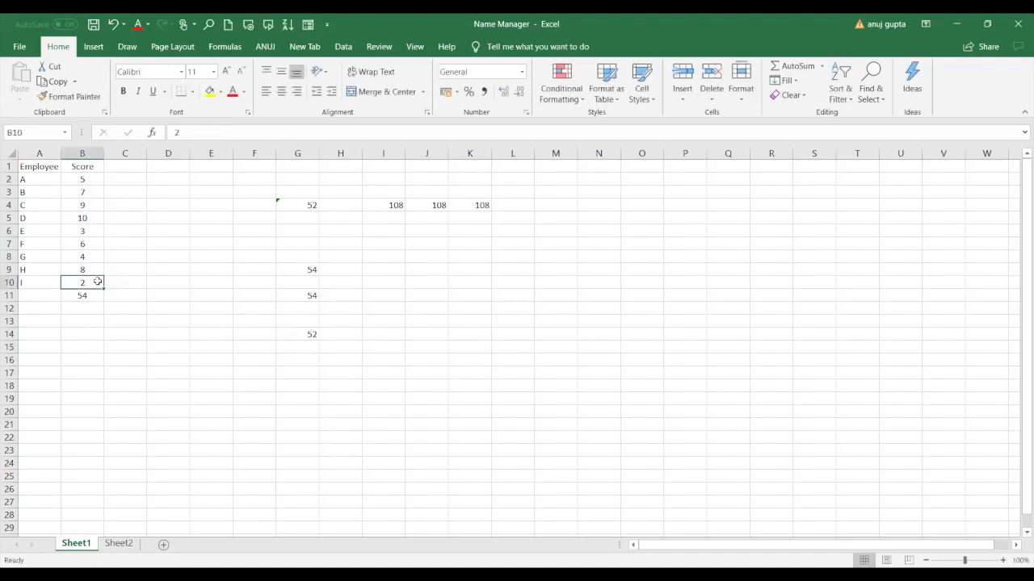
pyautogui.click(89, 229)
pyautogui.write('4')
pyautogui.press('Return')
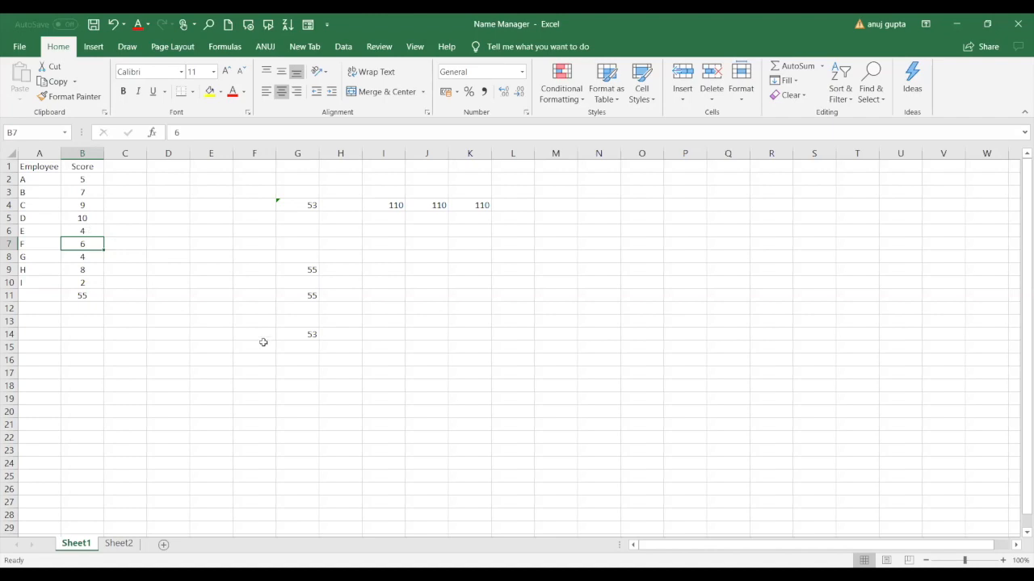
pyautogui.click(288, 334)
pyautogui.press('Delete')
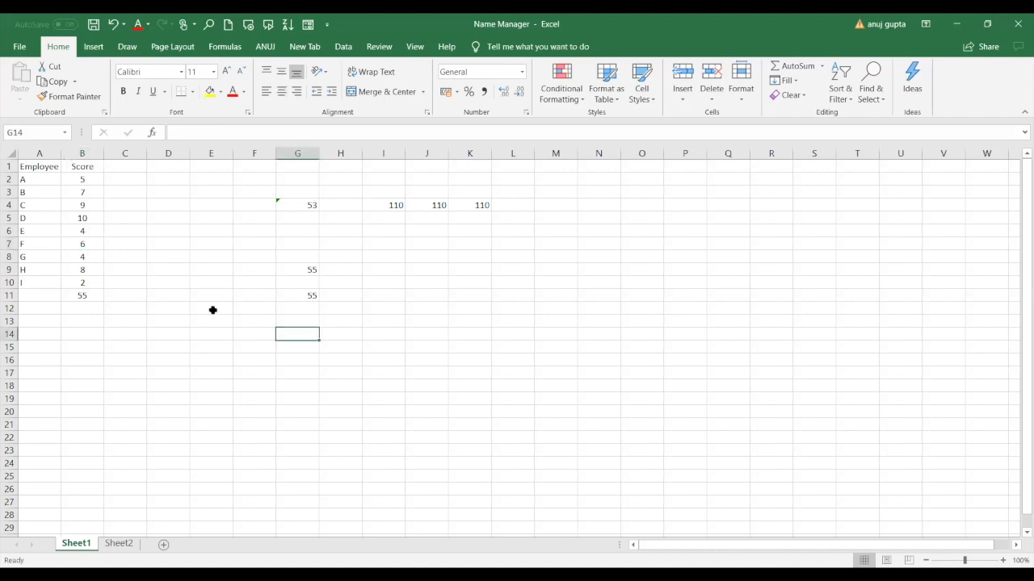
# Step: Name the full score range B2:B10 on Sheet1 as mba
pyautogui.moveTo(85, 177); pyautogui.dragTo(94, 279)
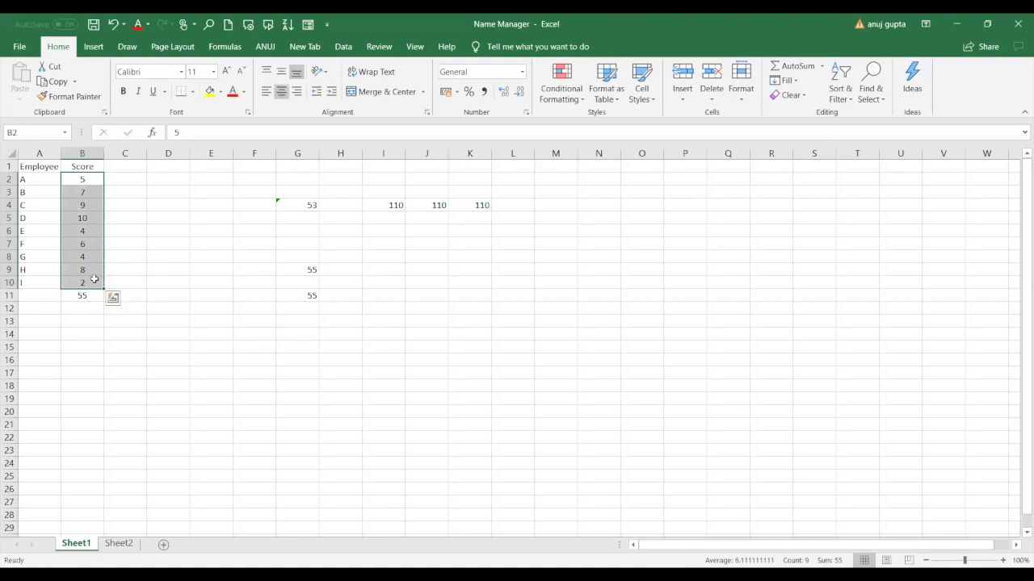
pyautogui.click(44, 132)
pyautogui.write('mba')
pyautogui.press('Return')
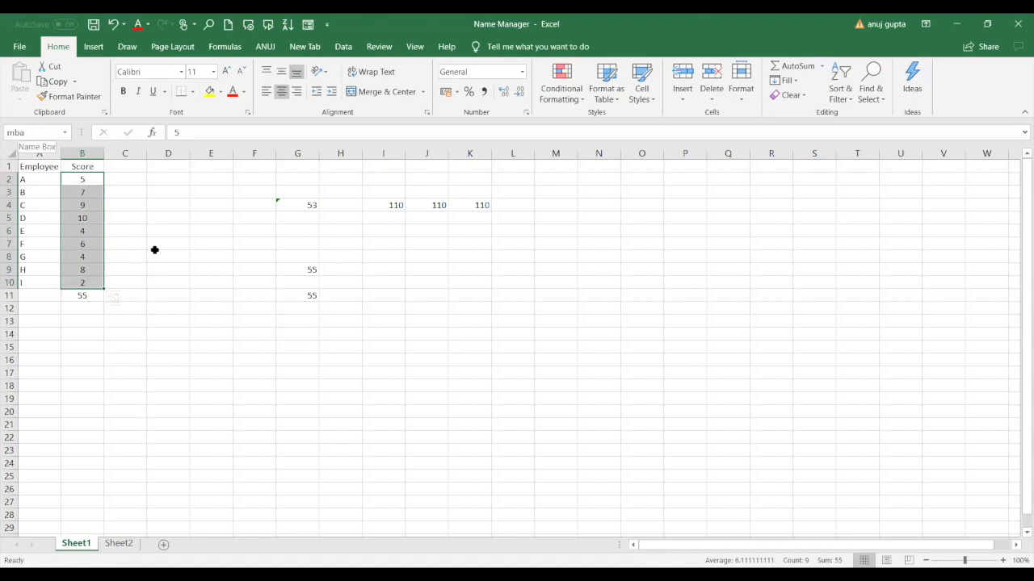
# Step: In cell G16 of Sheet1, total the named score range with =SUM(mba)
pyautogui.click(289, 365)
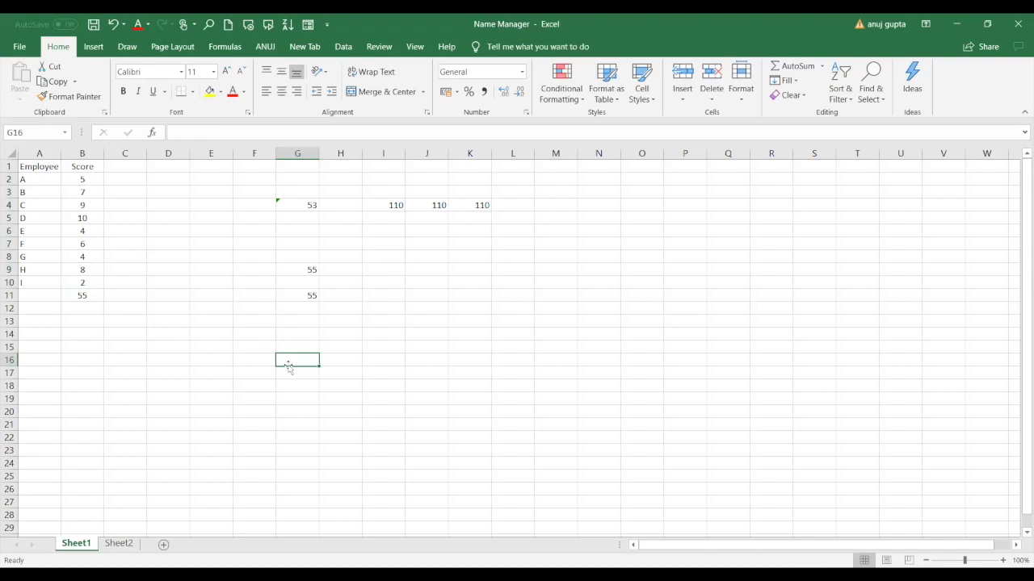
pyautogui.write('=s')
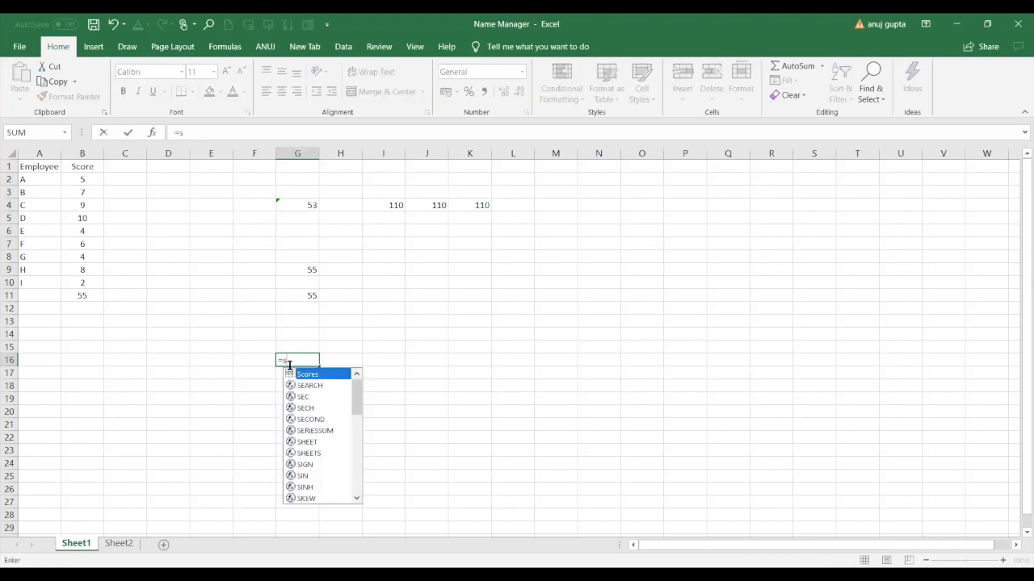
pyautogui.write('u')
pyautogui.press('Tab')
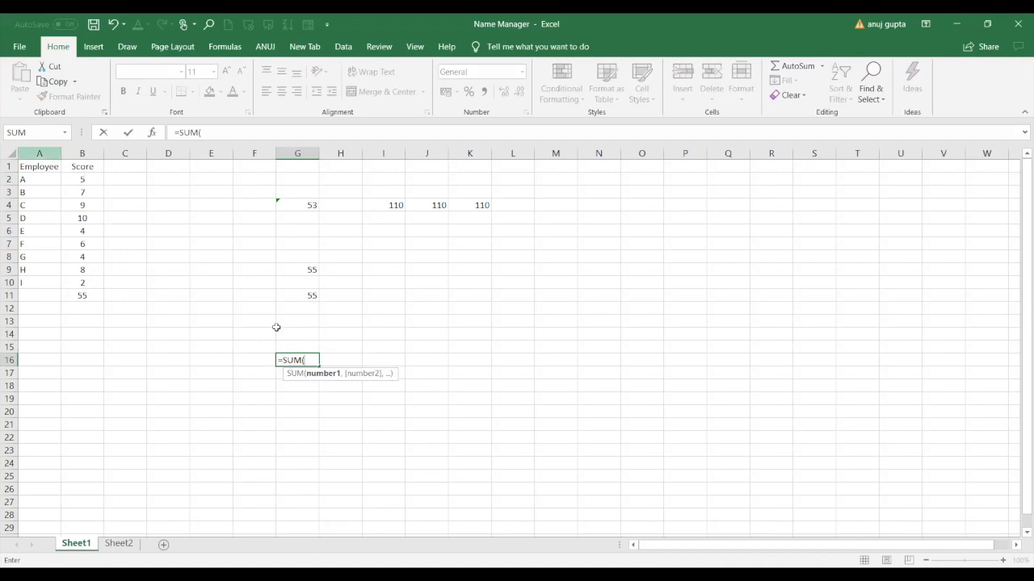
pyautogui.write('m')
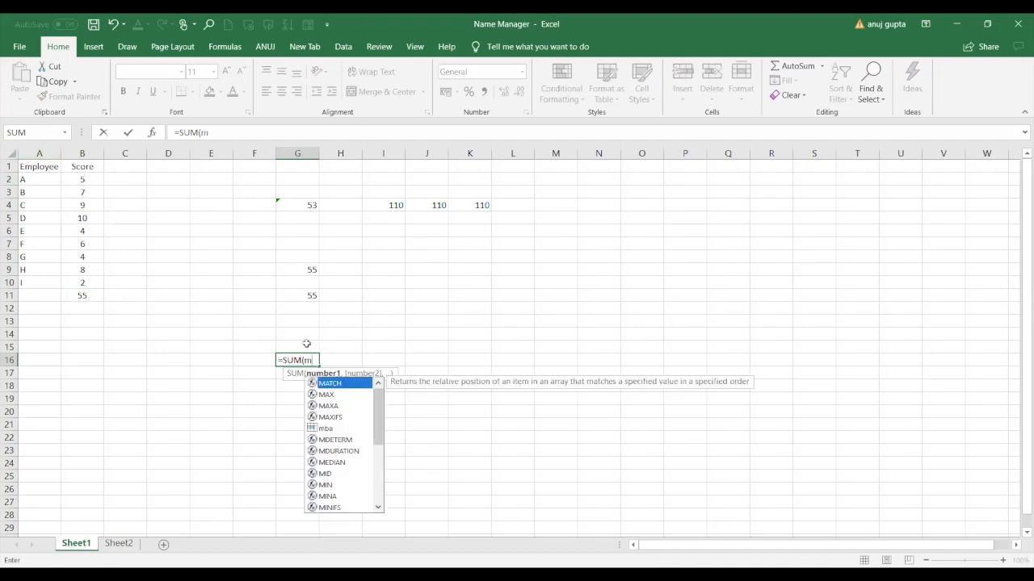
pyautogui.write('b')
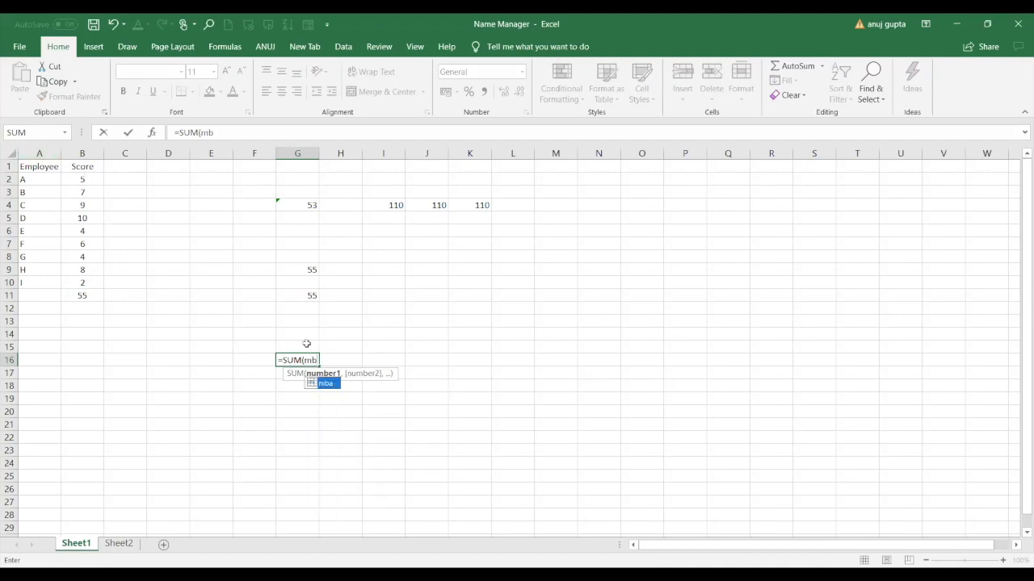
pyautogui.write('a')
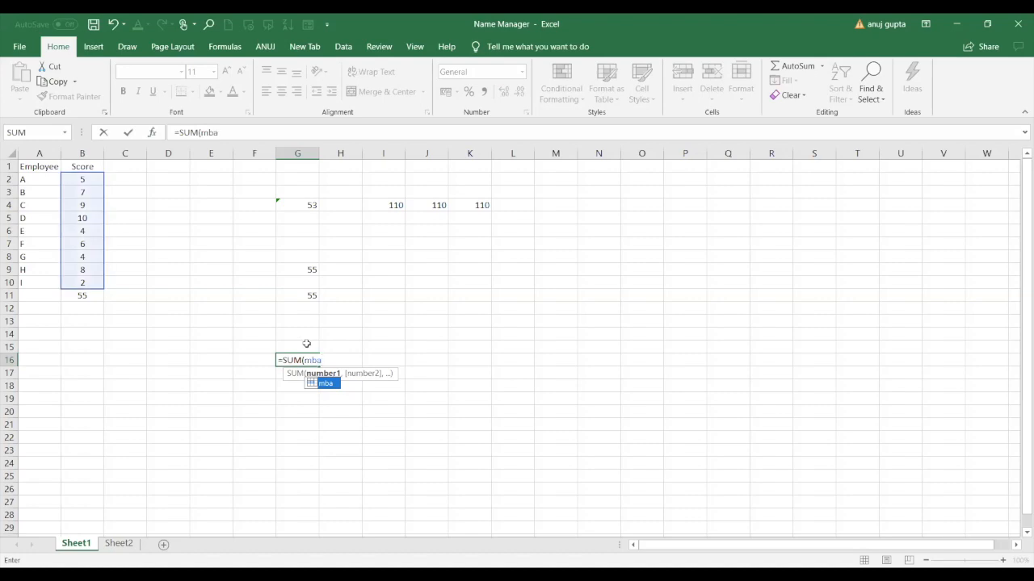
pyautogui.write(')')
pyautogui.press('Return')
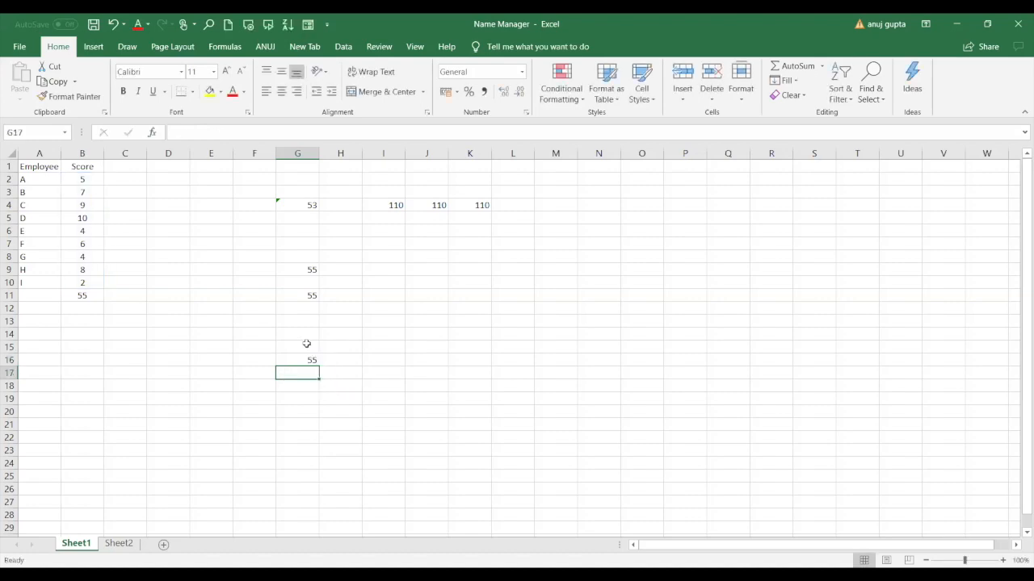
# Step: In cell I12 of Sheet2, total the named score range with =SUM(mba)
pyautogui.click(122, 537)
pyautogui.click(125, 550)
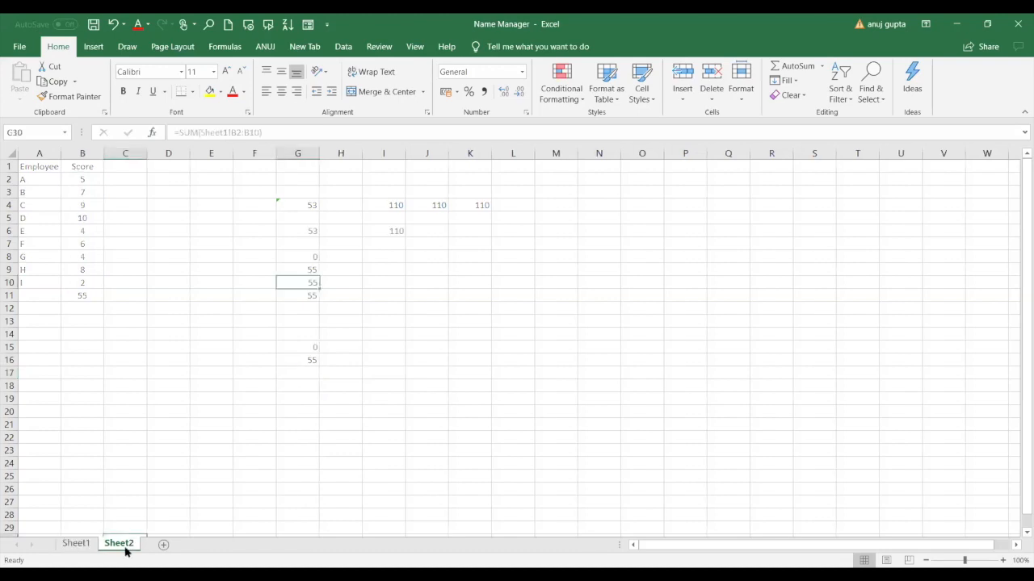
pyautogui.click(372, 311)
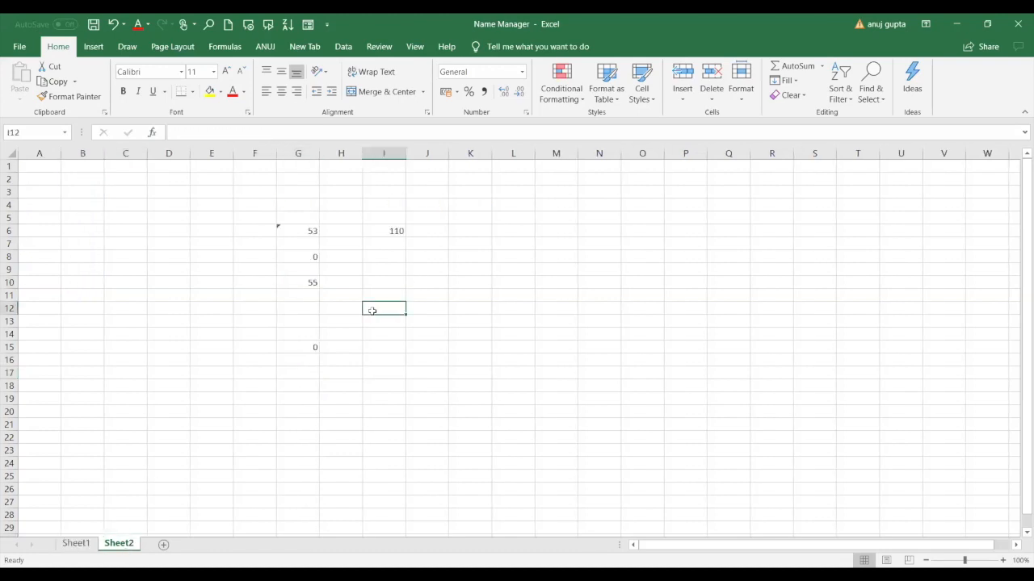
pyautogui.write('=s')
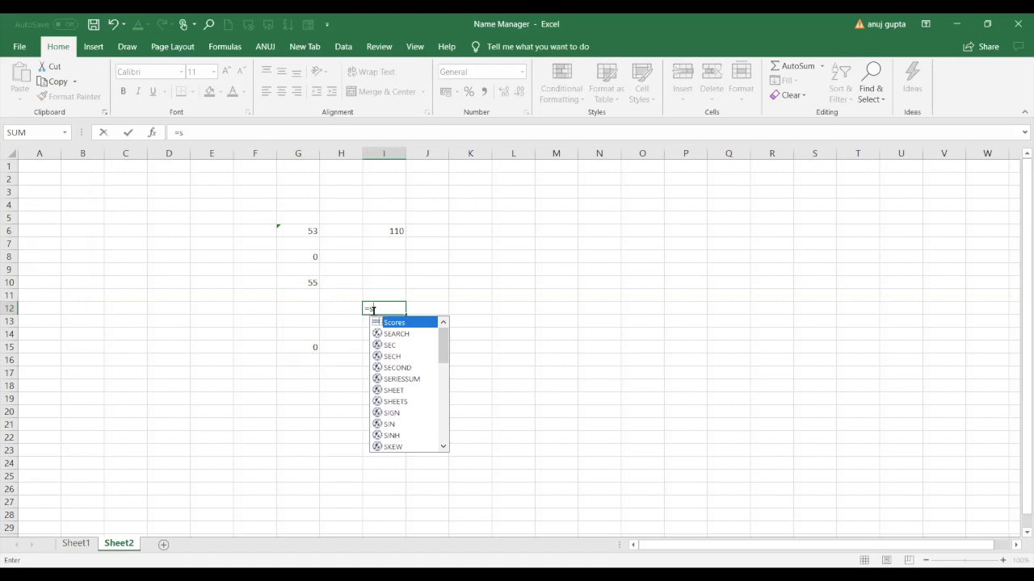
pyautogui.write('um(Scores)')
pyautogui.press('Return')
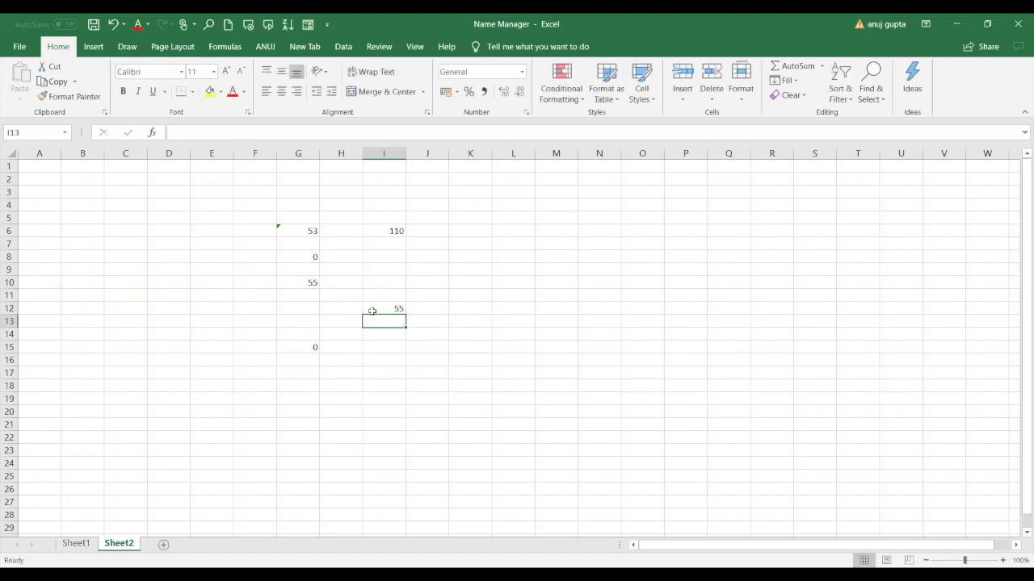
# Step: On Sheet1, change employee G's score in cell B8 to 45
pyautogui.click(76, 544)
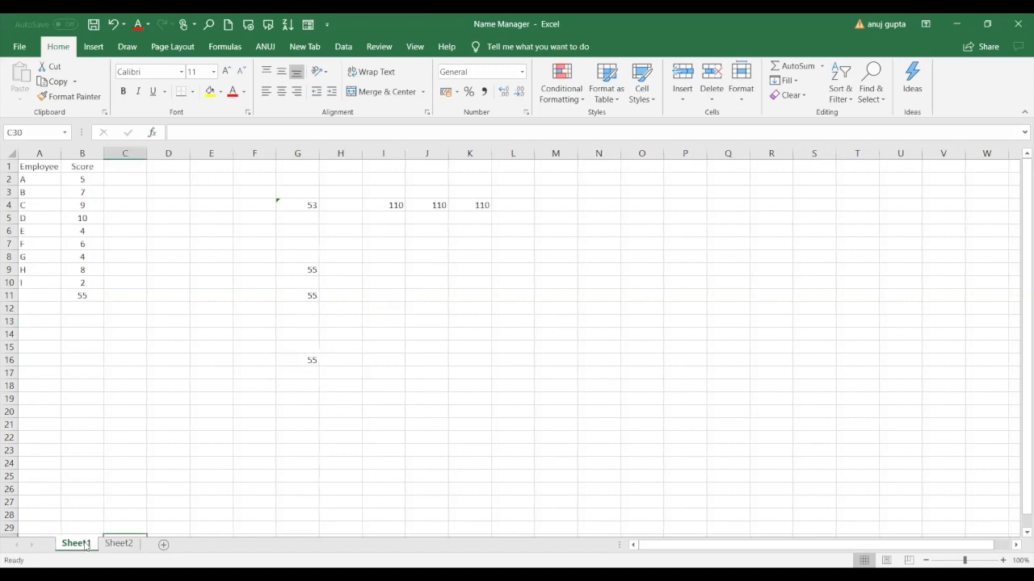
pyautogui.click(81, 256)
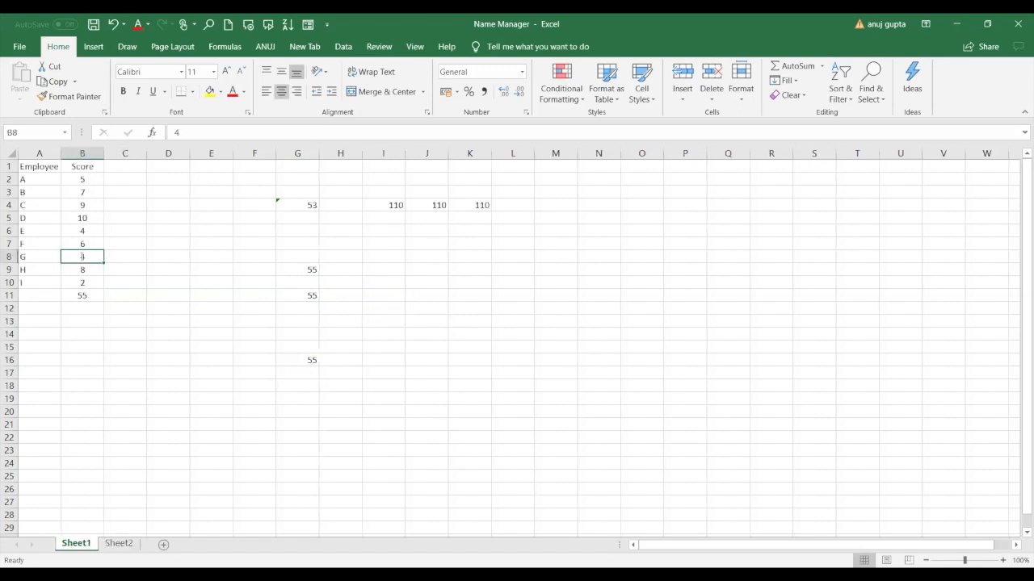
pyautogui.write('45')
pyautogui.press('Return')
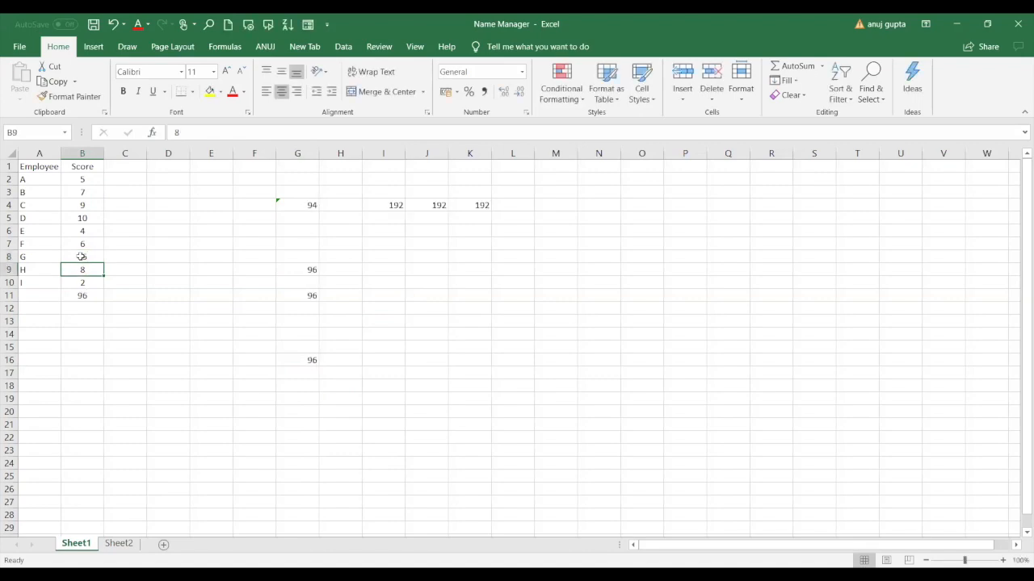
# Step: Check the sum formulas in cells I12 and G15 of Sheet2 and compare them with the scores on Sheet1
pyautogui.click(118, 543)
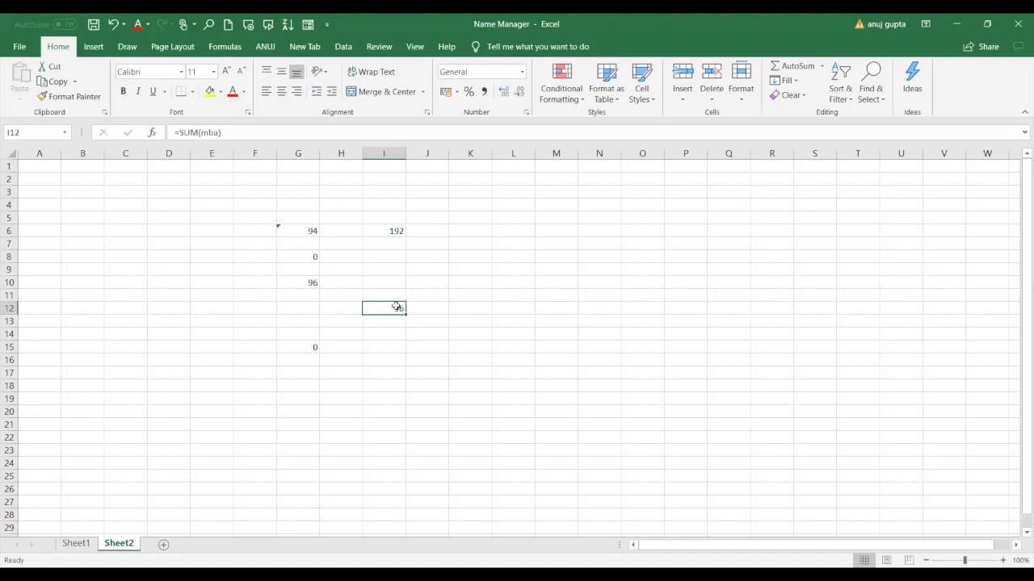
pyautogui.click(311, 352)
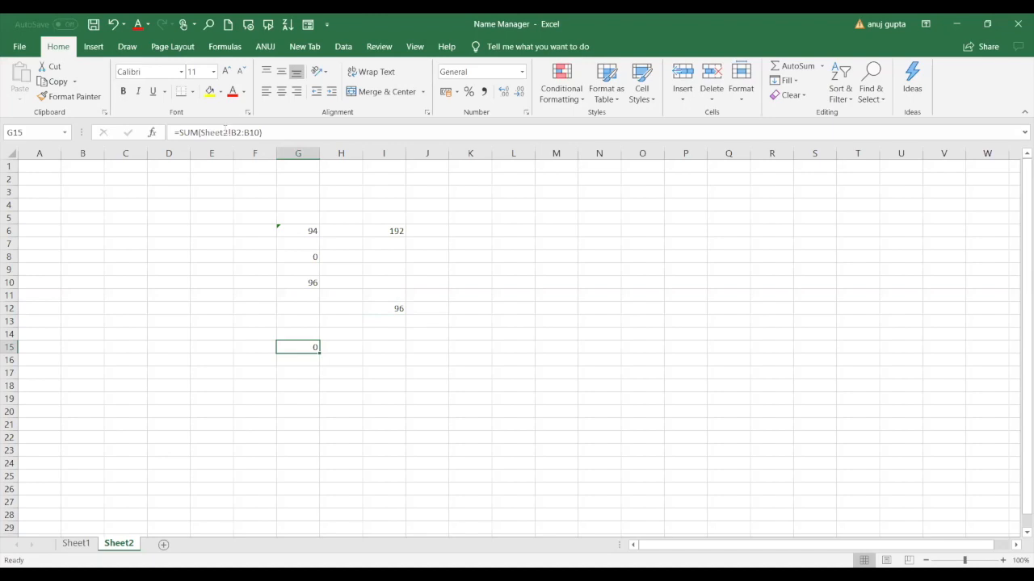
pyautogui.click(75, 545)
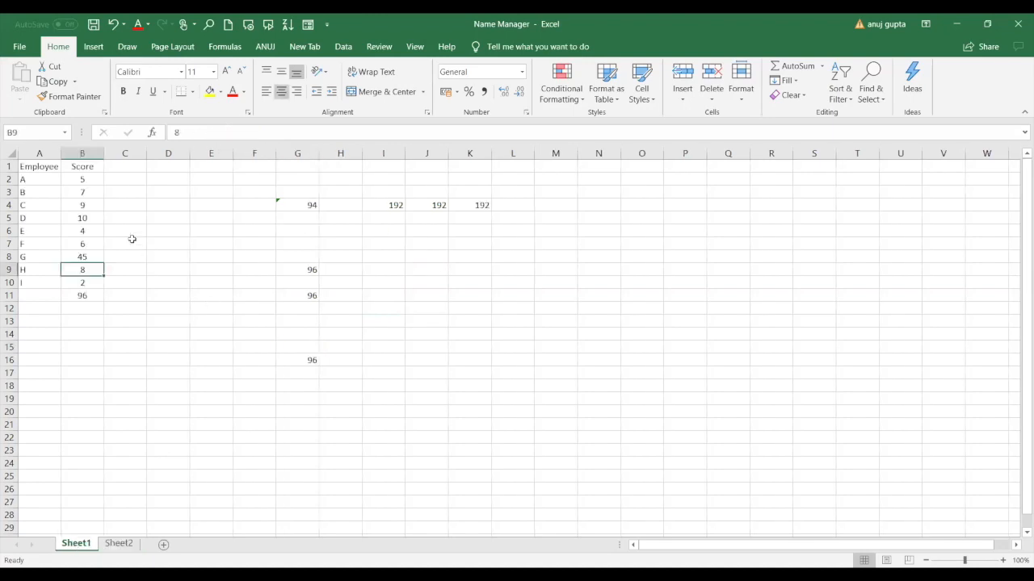
# Step: In cell G22 of Sheet2, build =SUM(mba) by picking the scores B2:B10 on Sheet1, and check the formula
pyautogui.click(119, 544)
pyautogui.click(279, 436)
pyautogui.write('=s')
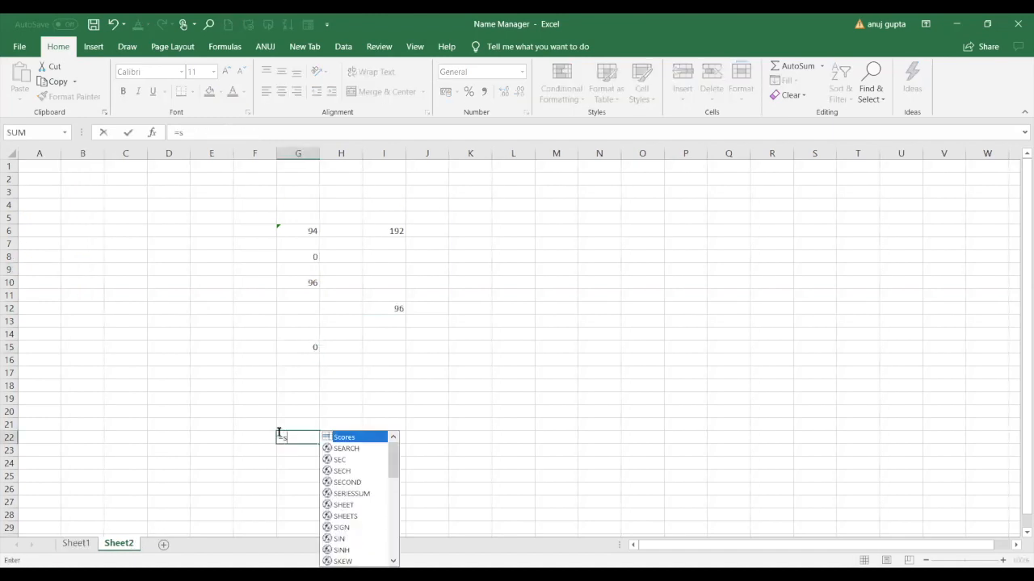
pyautogui.write('um')
pyautogui.press('Tab')
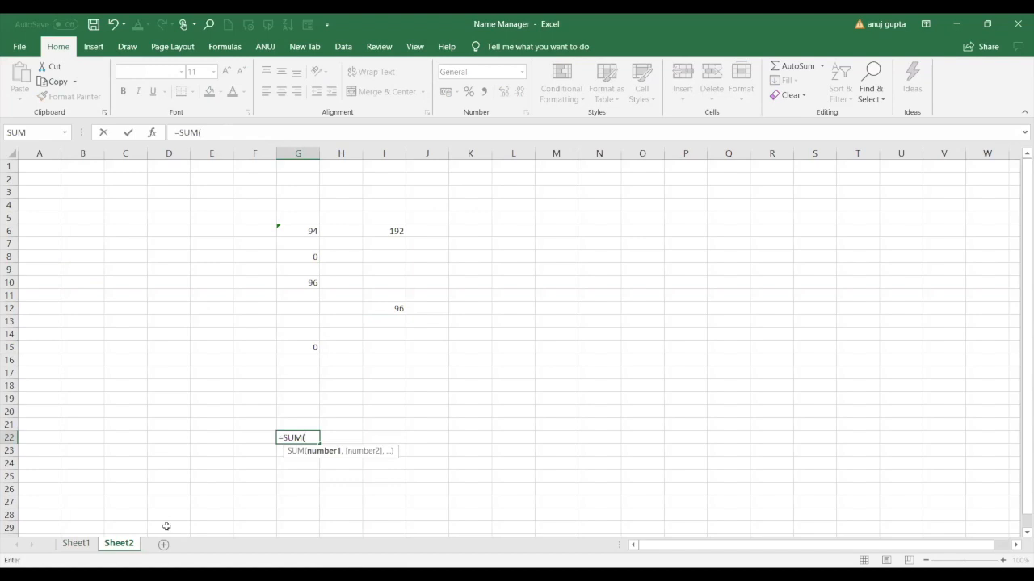
pyautogui.click(91, 548)
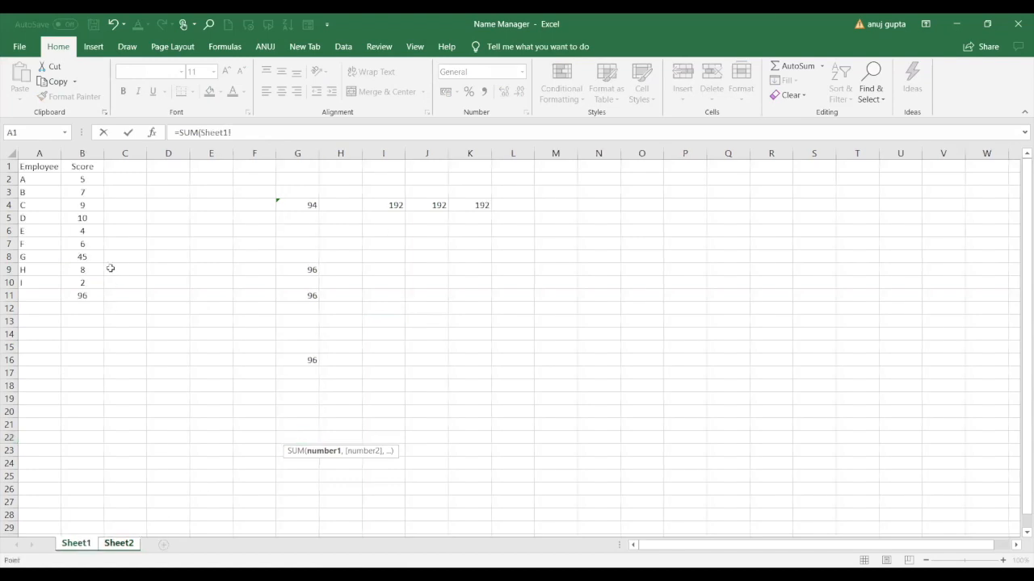
pyautogui.moveTo(88, 273)
pyautogui.mouseDown()
pyautogui.moveTo(84, 174)
pyautogui.moveTo(81, 279)
pyautogui.mouseUp()
pyautogui.click(82, 179)
pyautogui.write(')')
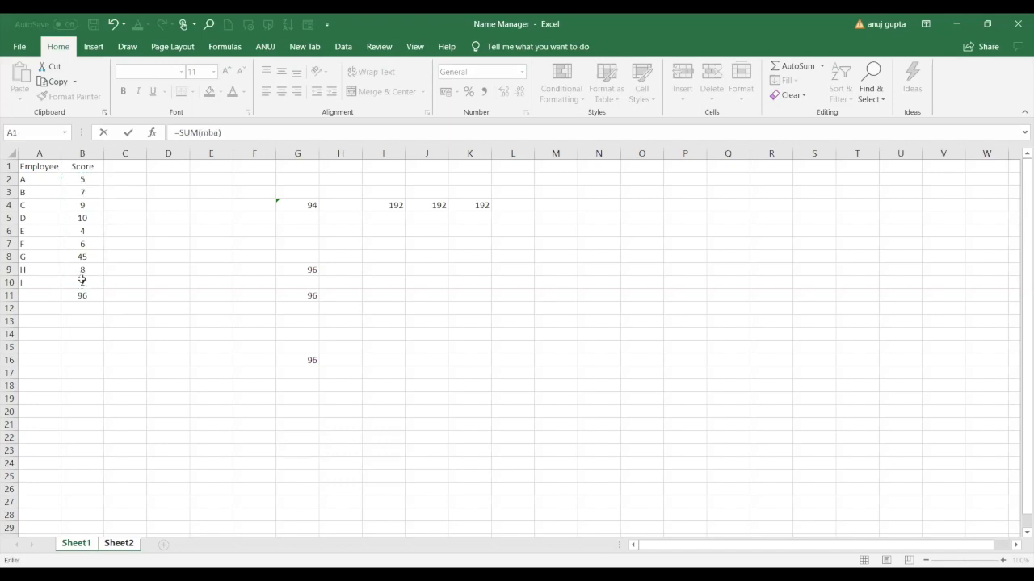
pyautogui.press('Return')
pyautogui.click(295, 429)
pyautogui.click(297, 435)
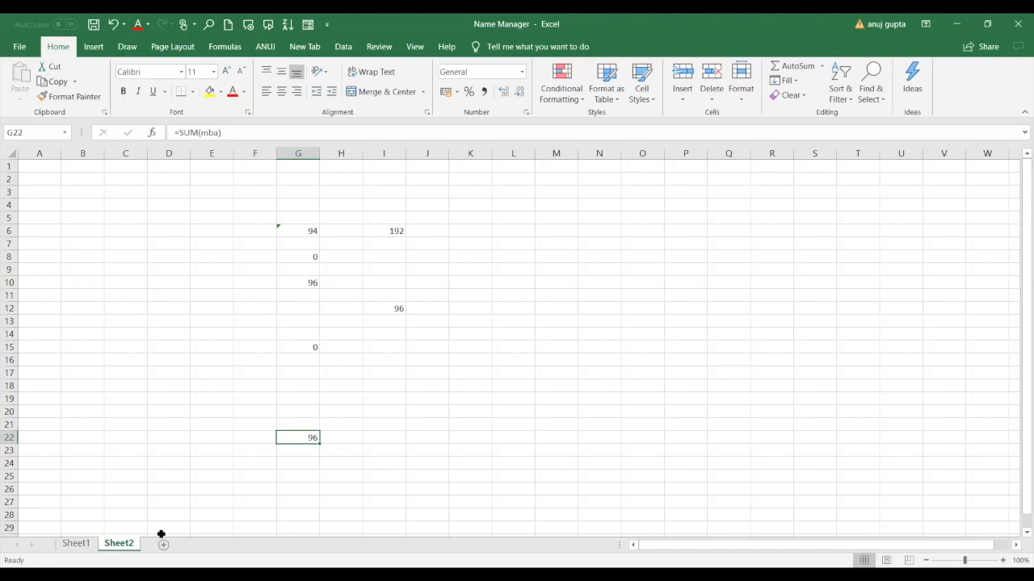
pyautogui.click(75, 544)
pyautogui.click(126, 544)
pyautogui.click(129, 441)
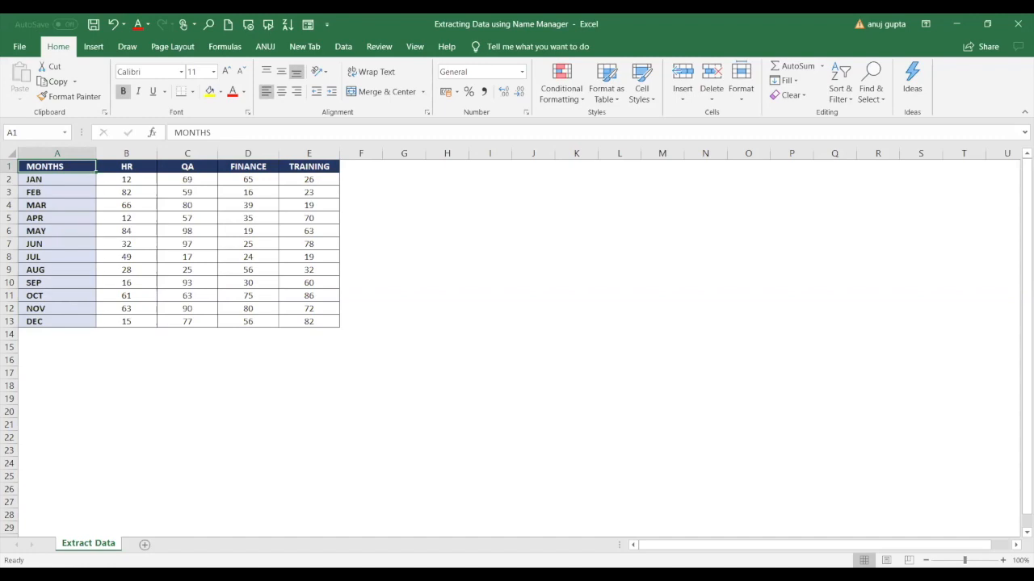
# Step: Examine the monthly values by department on the Extract Data sheet, comparing the MAY and JUN rows with the FINANCE column
pyautogui.scroll(7, 529, 462)
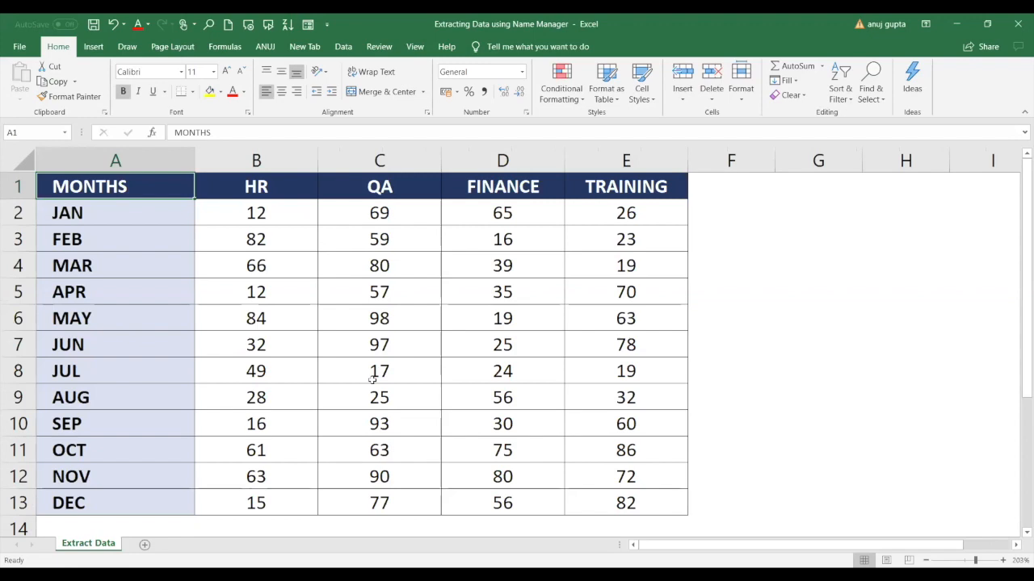
pyautogui.moveTo(89, 323); pyautogui.dragTo(552, 319)
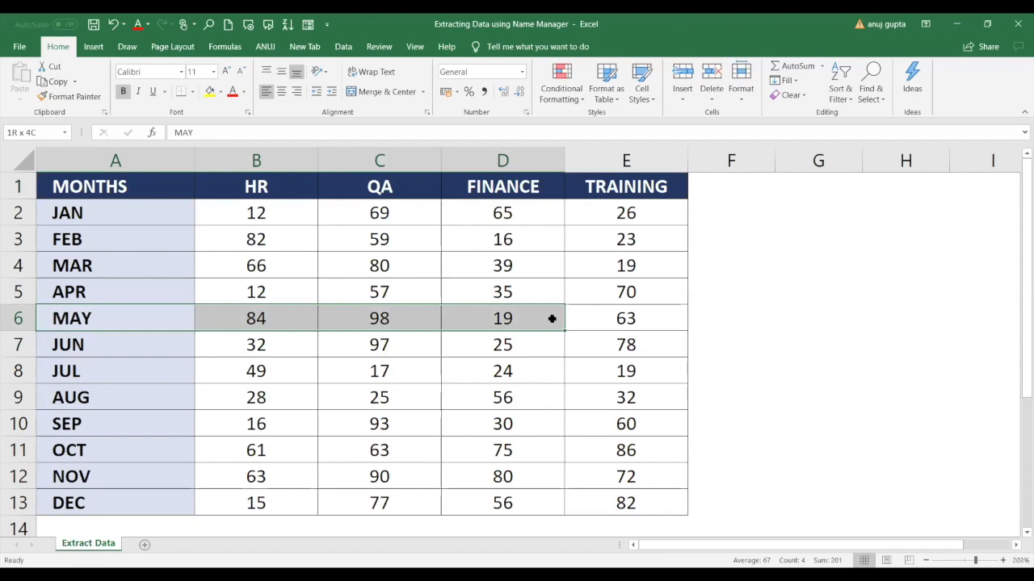
pyautogui.moveTo(89, 184); pyautogui.dragTo(100, 493)
pyautogui.moveTo(173, 189); pyautogui.dragTo(570, 200)
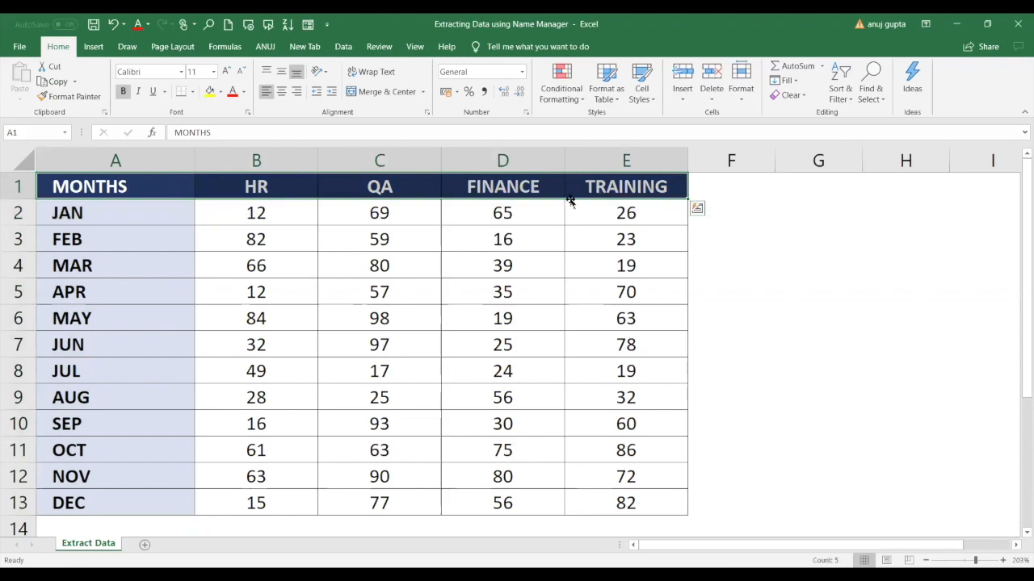
pyautogui.moveTo(119, 344); pyautogui.dragTo(221, 344)
pyautogui.moveTo(446, 357); pyautogui.dragTo(595, 346)
pyautogui.click(596, 346)
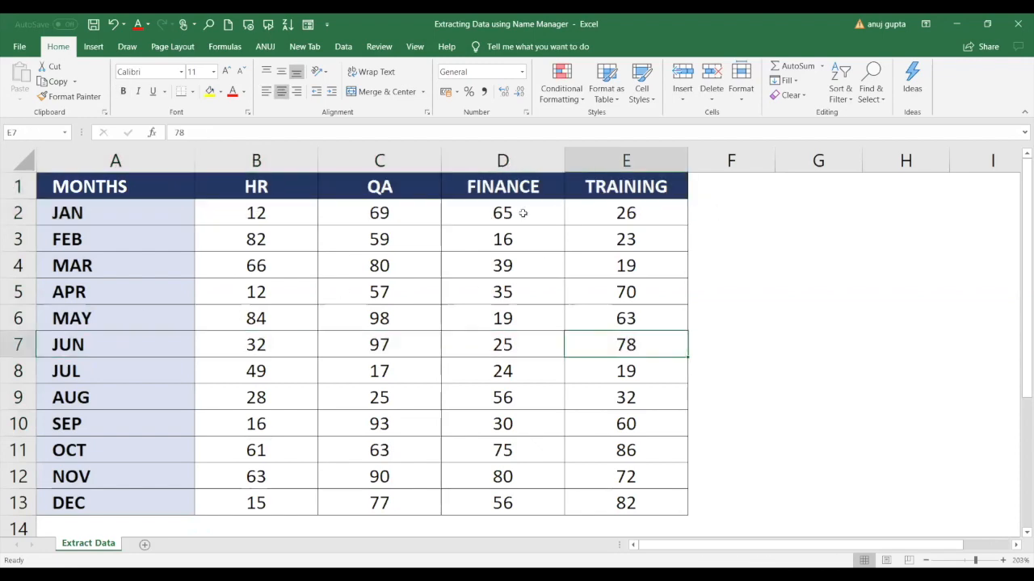
pyautogui.moveTo(521, 184); pyautogui.dragTo(503, 476)
pyautogui.moveTo(101, 347); pyautogui.dragTo(614, 350)
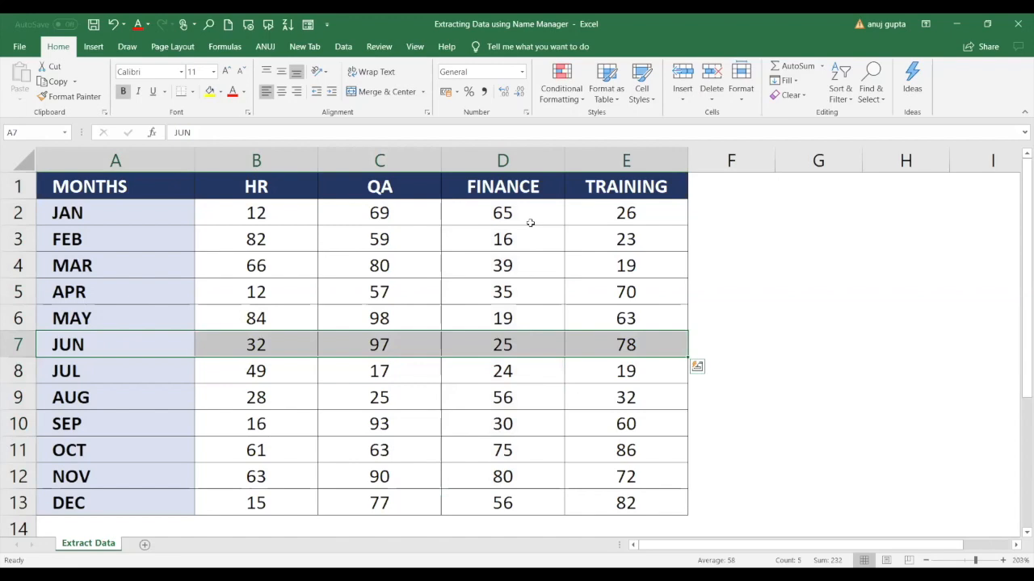
pyautogui.moveTo(521, 184); pyautogui.dragTo(501, 493)
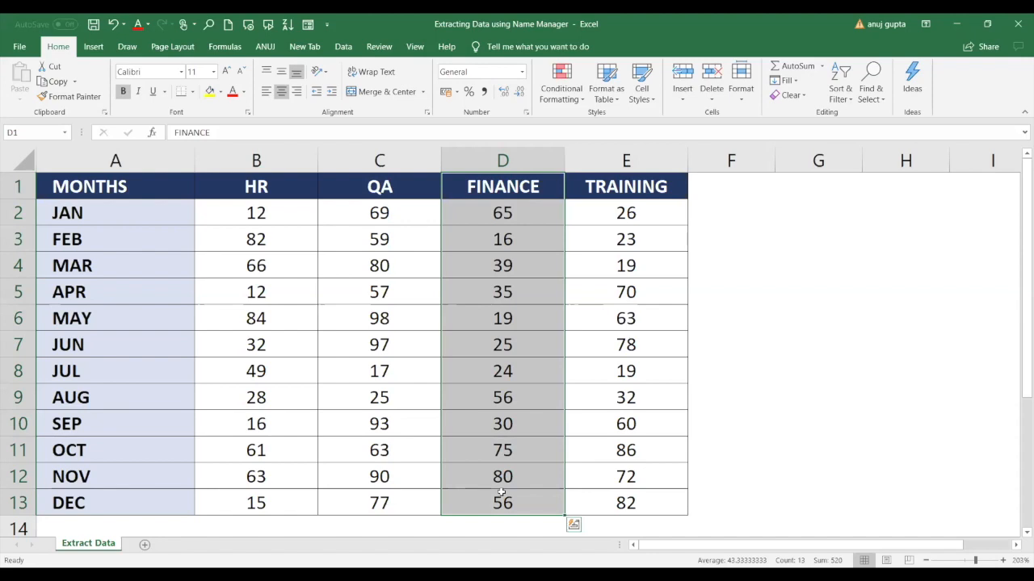
pyautogui.moveTo(113, 344); pyautogui.dragTo(612, 348)
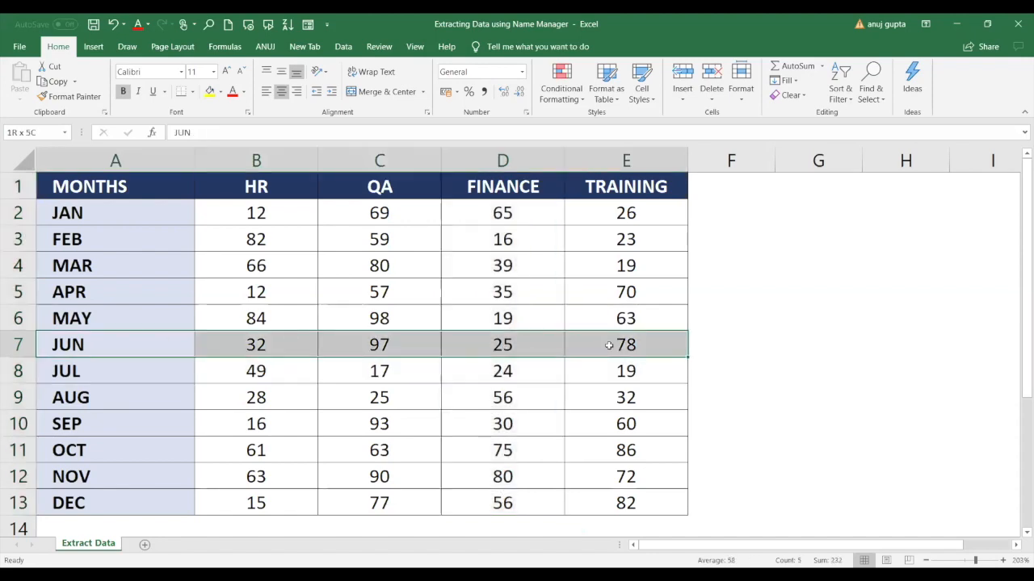
pyautogui.moveTo(525, 188); pyautogui.dragTo(508, 501)
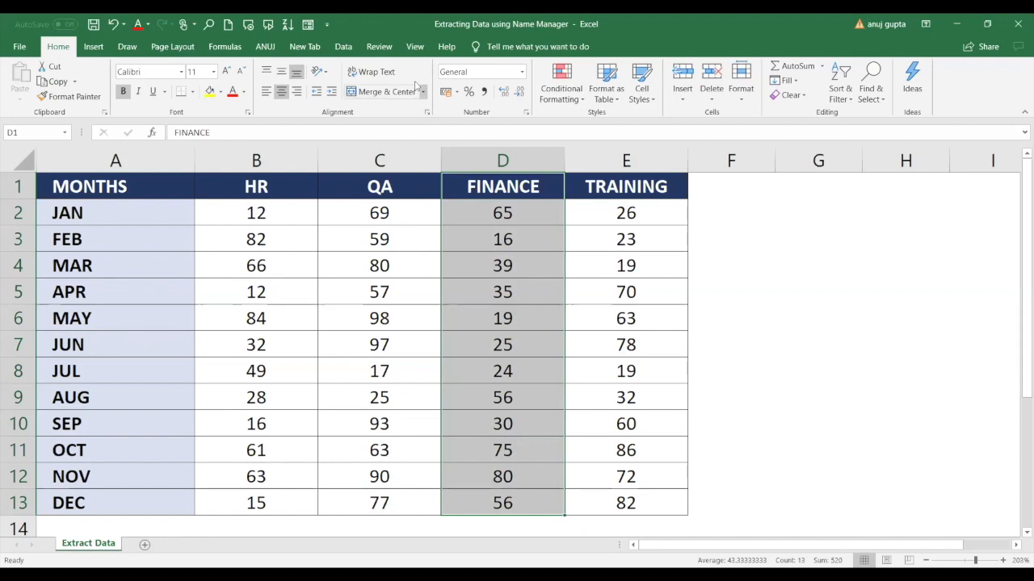
pyautogui.click(226, 46)
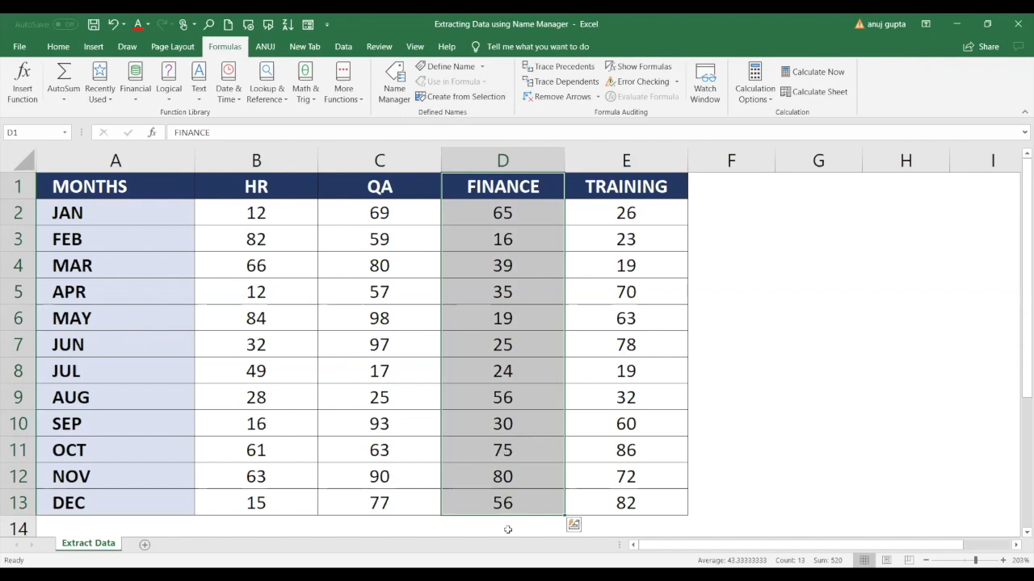
pyautogui.click(391, 97)
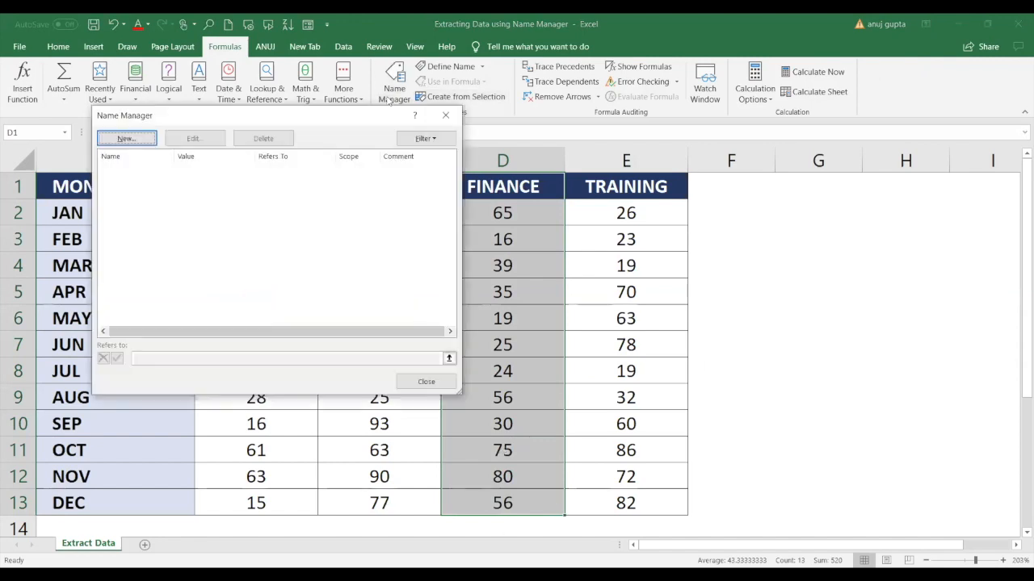
pyautogui.click(144, 144)
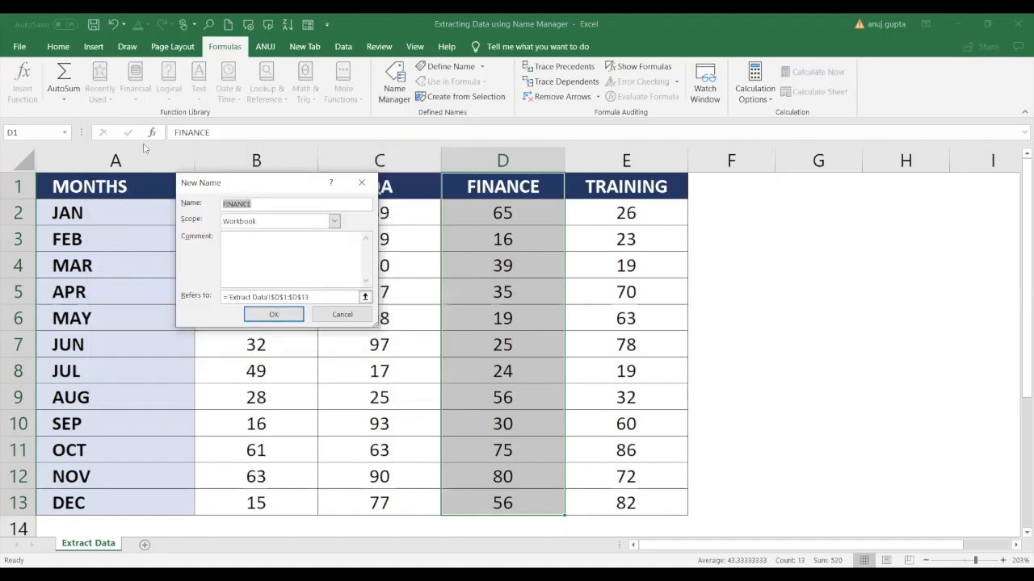
pyautogui.write('anuj')
pyautogui.click(335, 221)
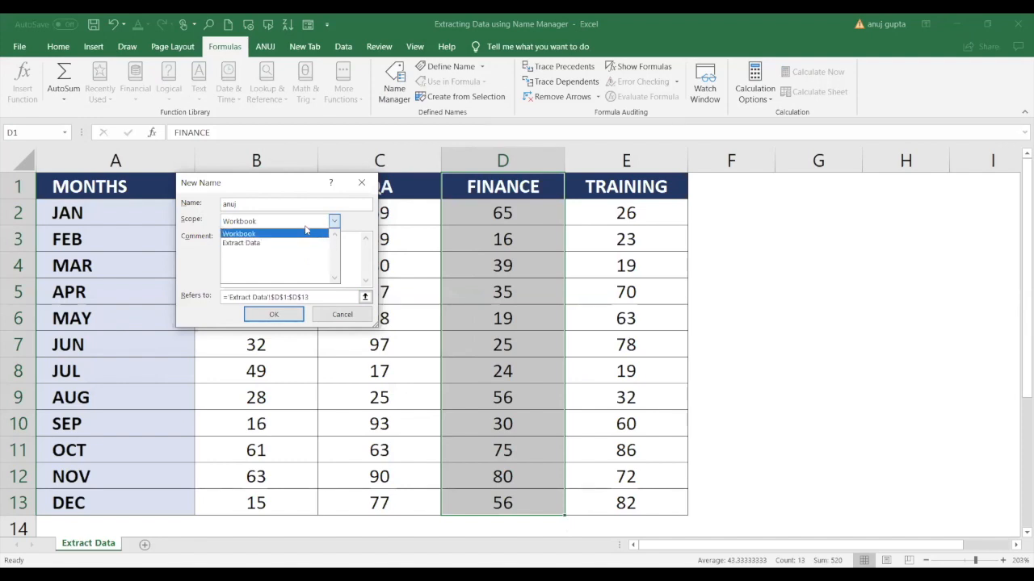
pyautogui.click(362, 184)
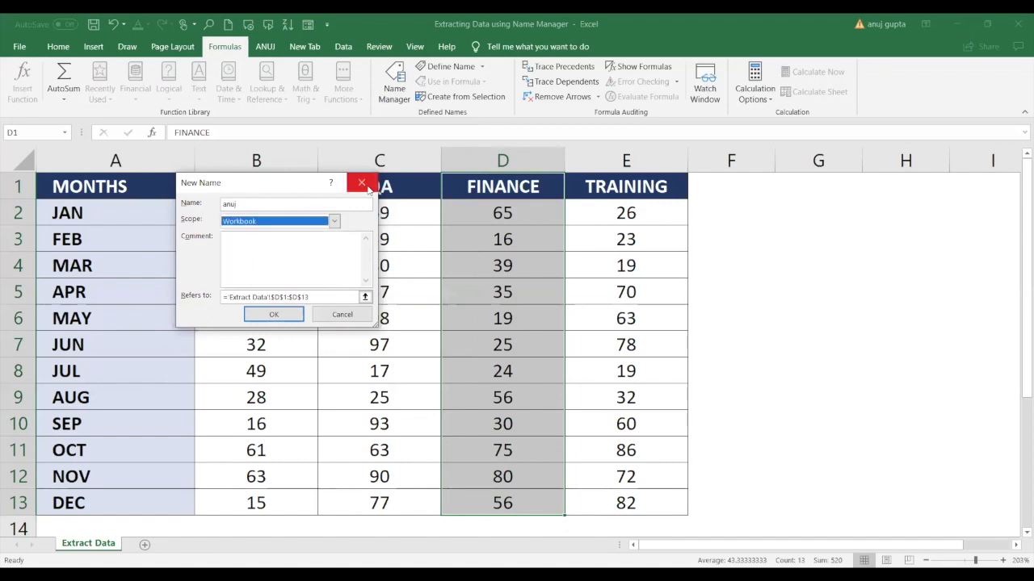
pyautogui.click(363, 184)
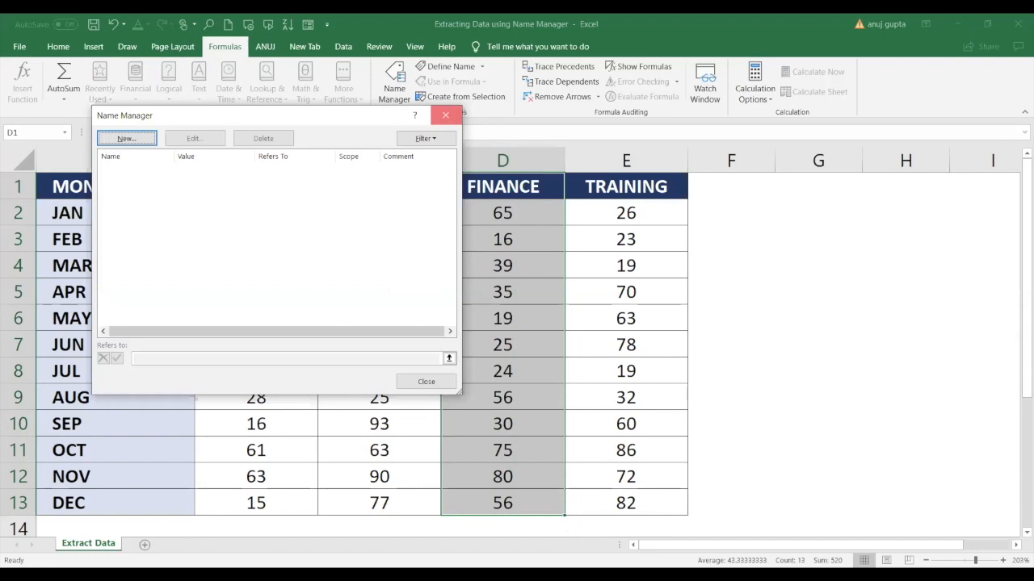
pyautogui.press('Escape')
# Step: Add two blank worksheets to the workbook and return to the Extract Data sheet
pyautogui.click(145, 545)
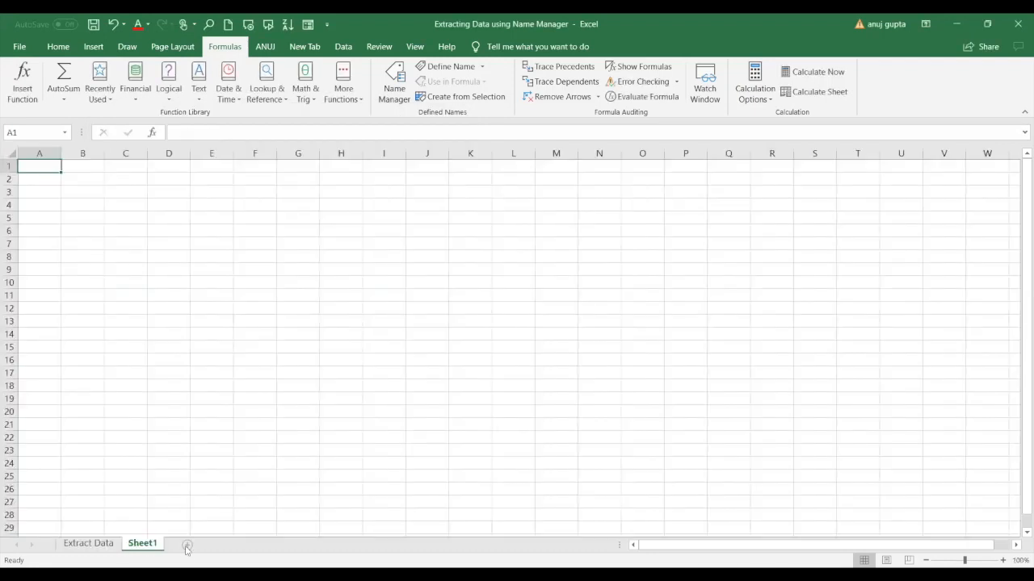
pyautogui.click(186, 549)
pyautogui.click(112, 546)
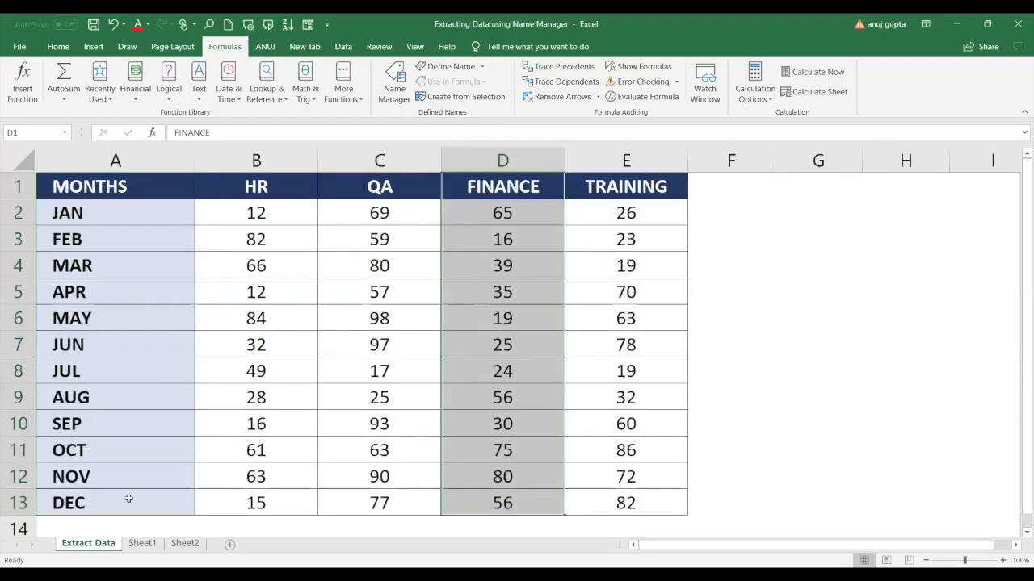
# Step: Define a name mis with Workbook scope that refers to F1:F13 on the Extract Data sheet
pyautogui.click(393, 81)
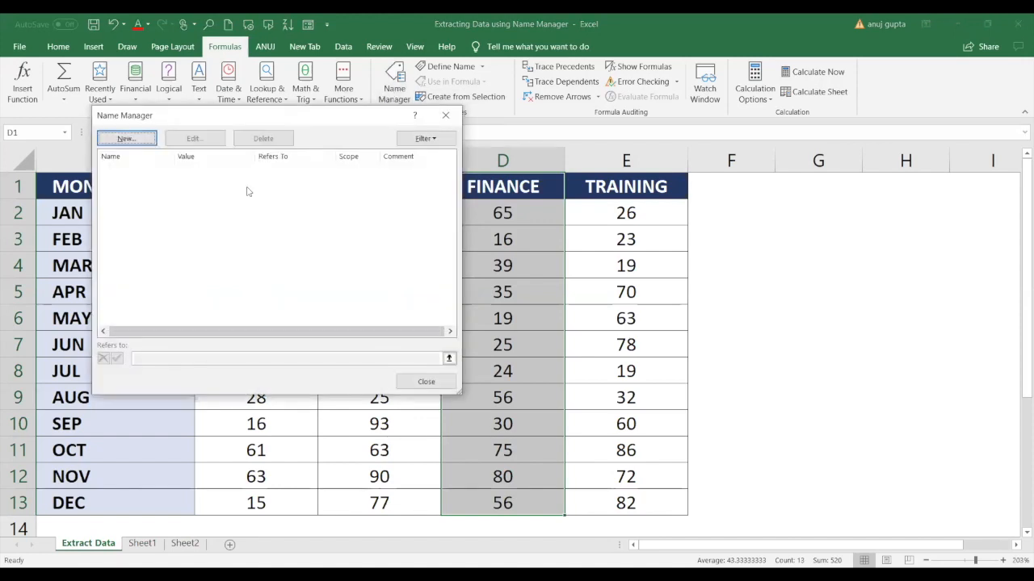
pyautogui.click(147, 143)
pyautogui.write('anu')
pyautogui.press('BackSpace')
pyautogui.press('BackSpace')
pyautogui.press('BackSpace')
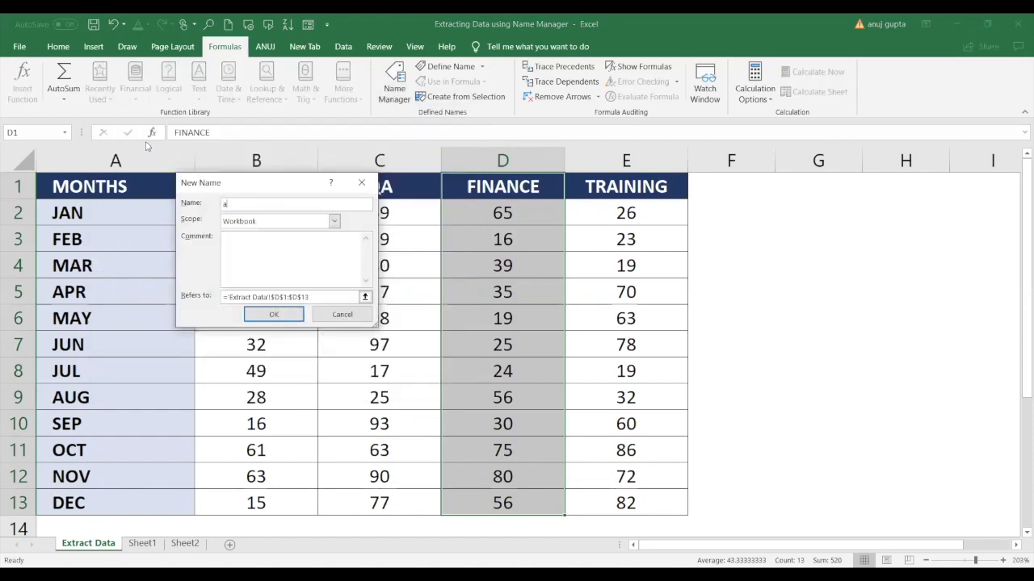
pyautogui.write('mis')
pyautogui.click(333, 221)
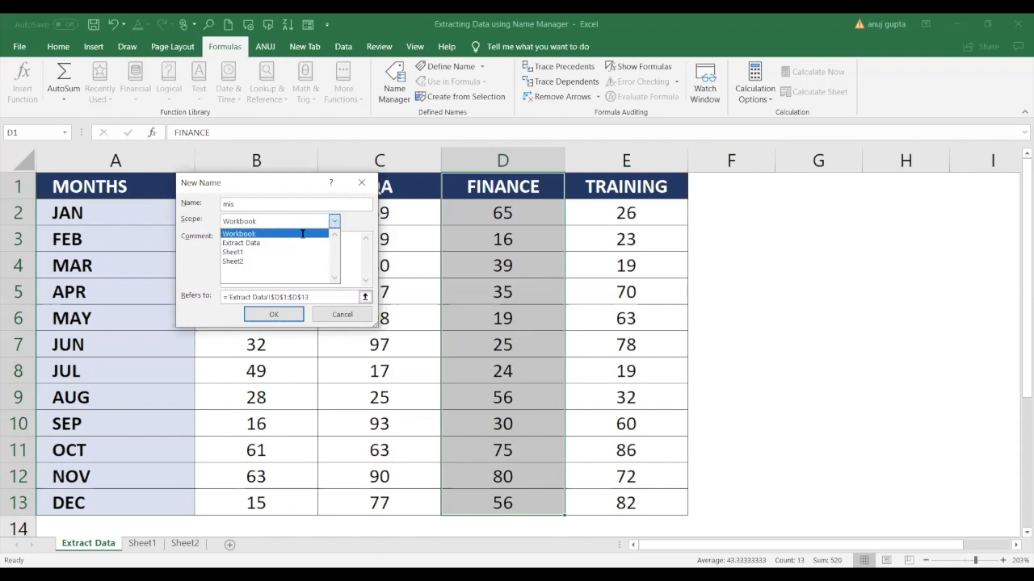
pyautogui.click(302, 234)
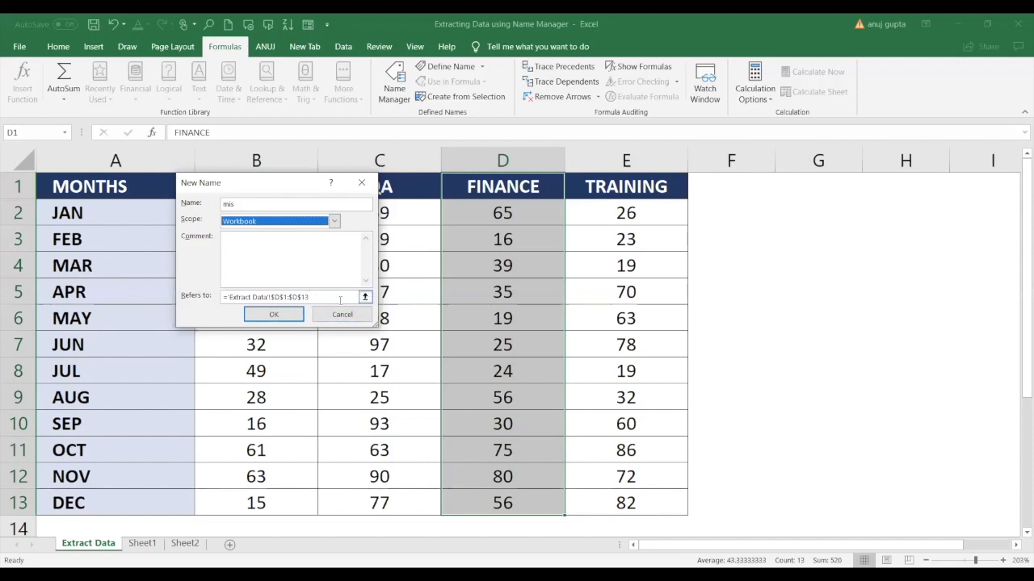
pyautogui.click(366, 300)
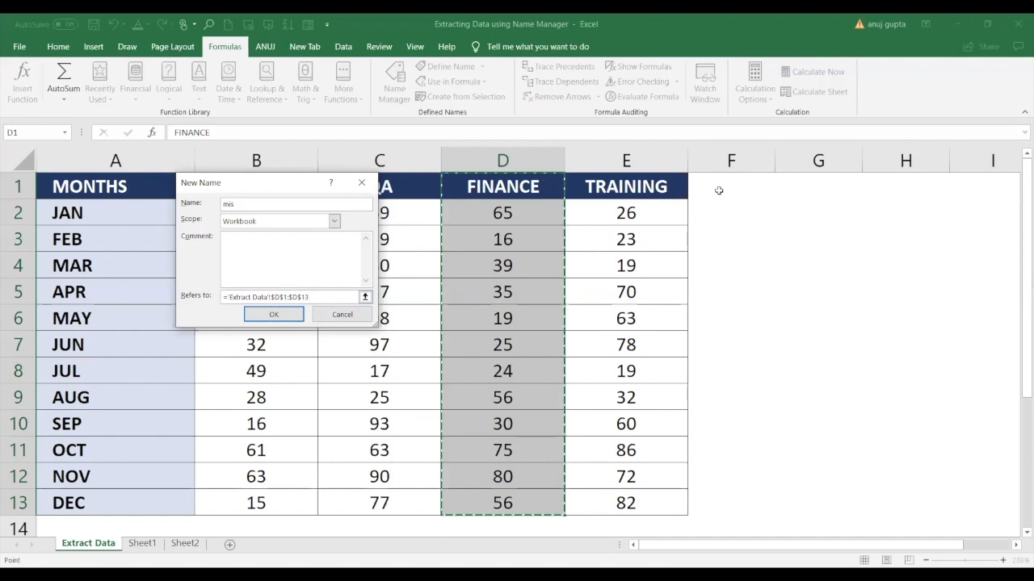
pyautogui.moveTo(719, 191); pyautogui.dragTo(739, 496)
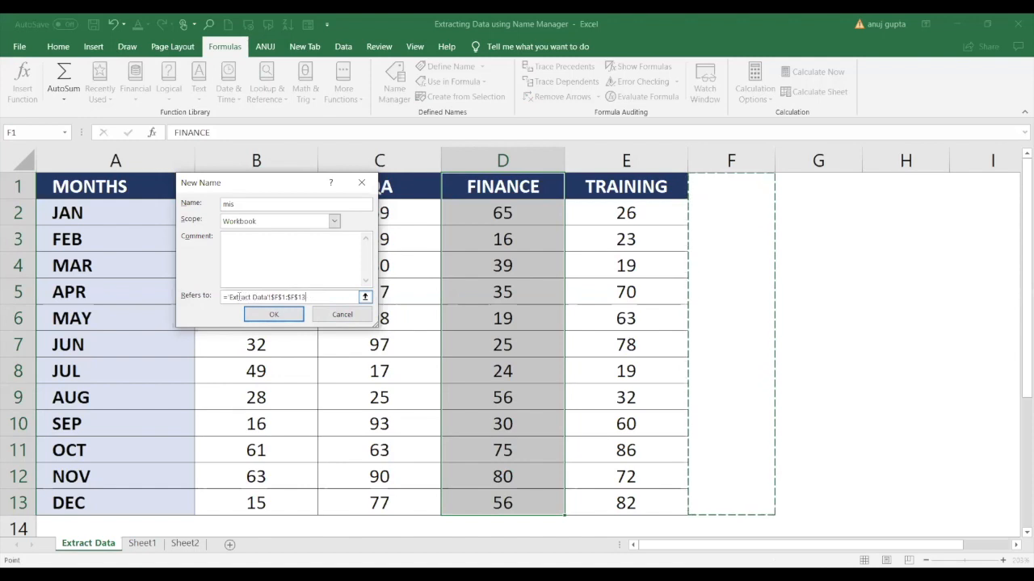
pyautogui.click(279, 318)
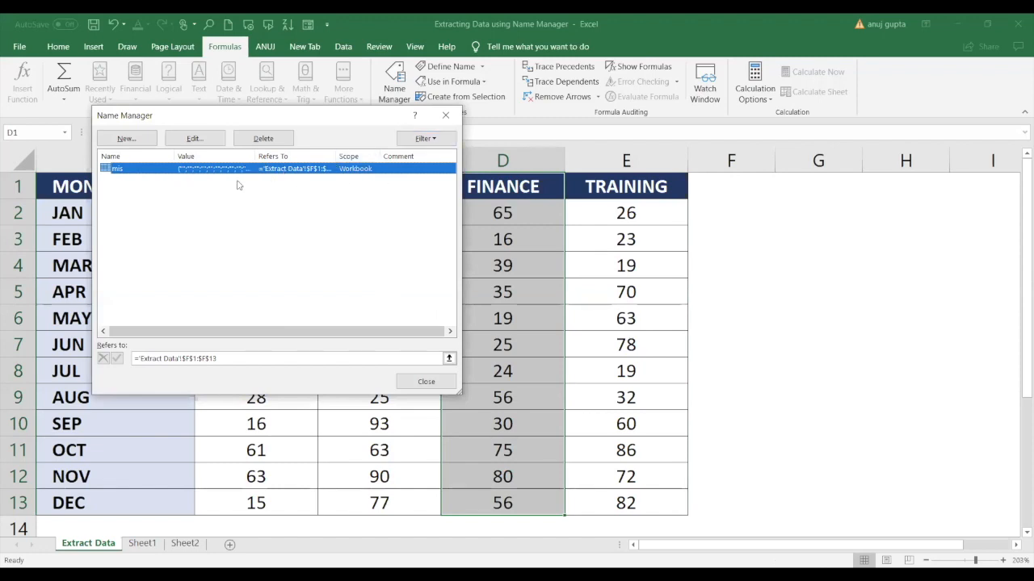
# Step: Review the definition of the name mis and delete it from the Name Manager
pyautogui.click(190, 139)
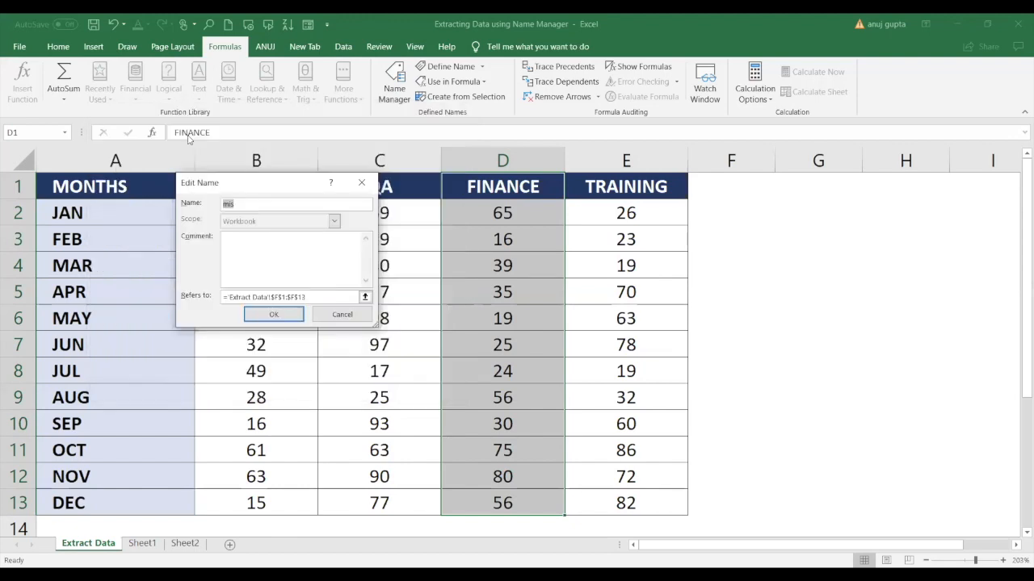
pyautogui.click(288, 319)
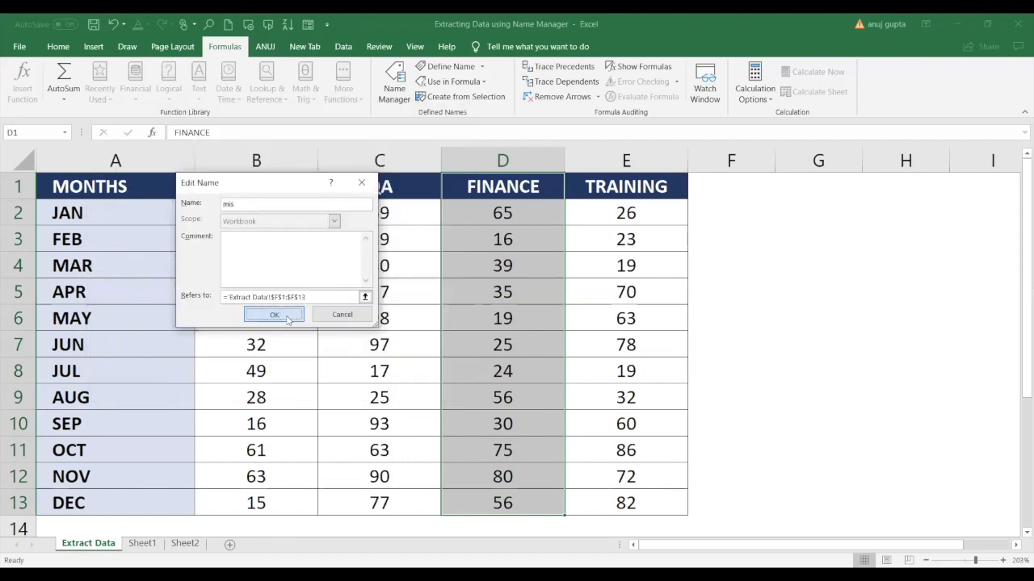
pyautogui.click(266, 139)
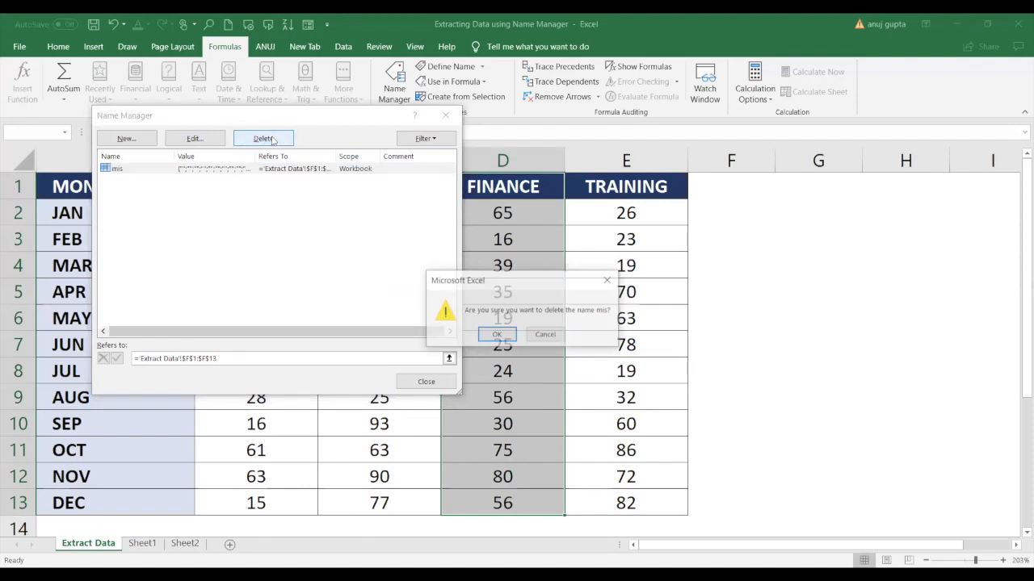
pyautogui.click(499, 335)
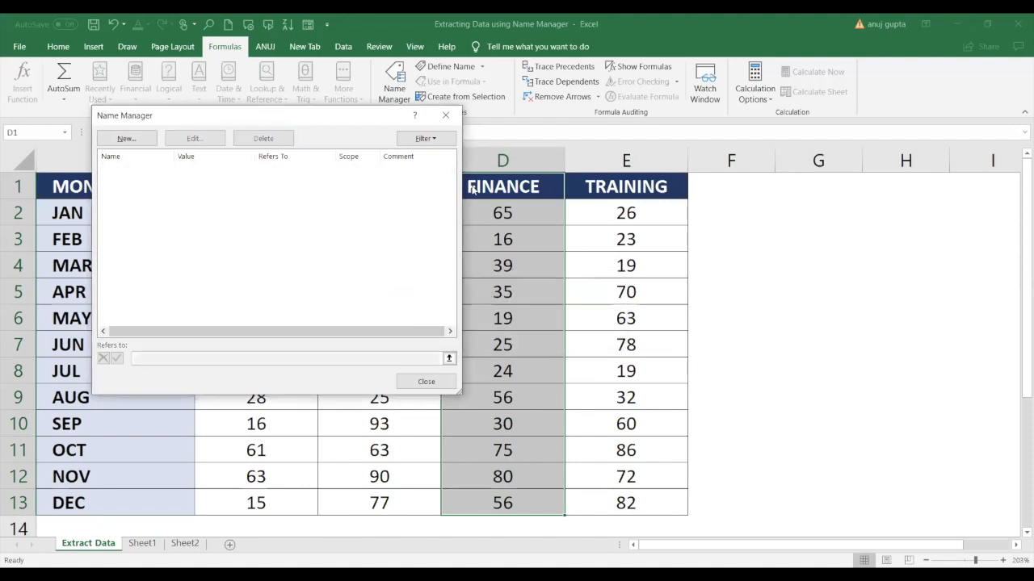
pyautogui.click(445, 116)
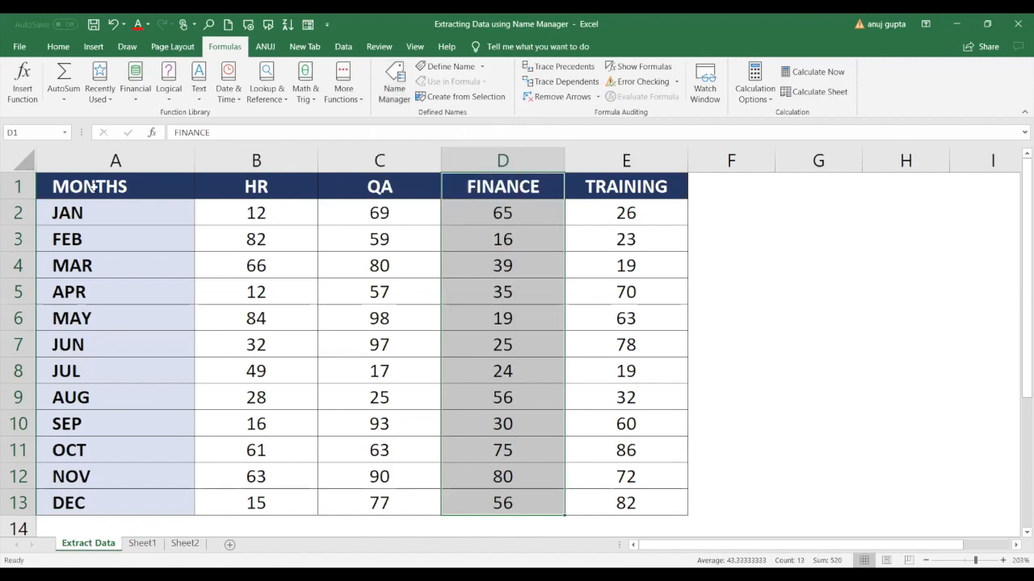
# Step: Try to name the QA values in C2:C13 qa directly from the cell selection
pyautogui.moveTo(370, 212); pyautogui.dragTo(377, 504)
pyautogui.click(41, 132)
pyautogui.write('qa')
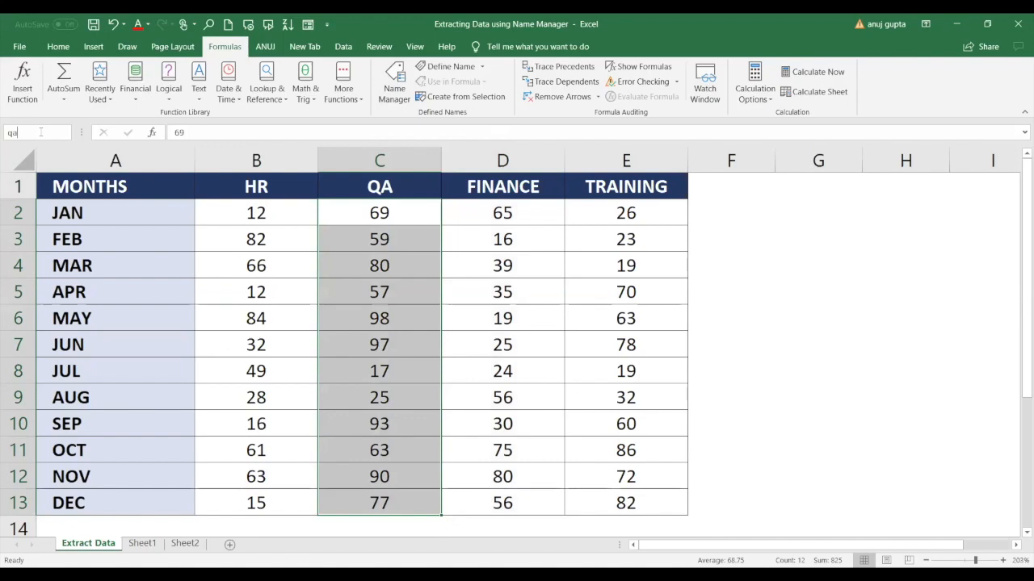
pyautogui.click(788, 368)
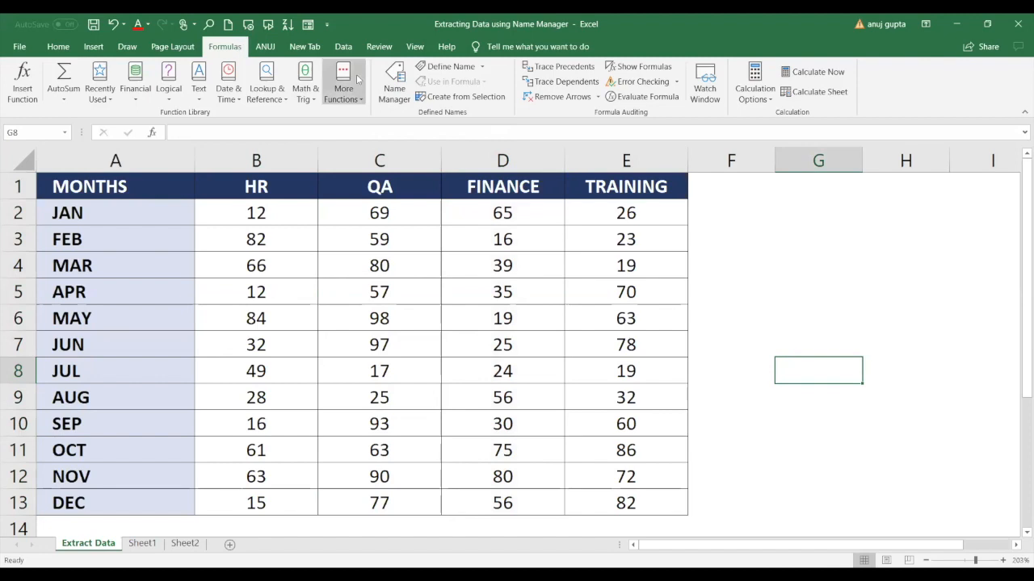
pyautogui.click(395, 85)
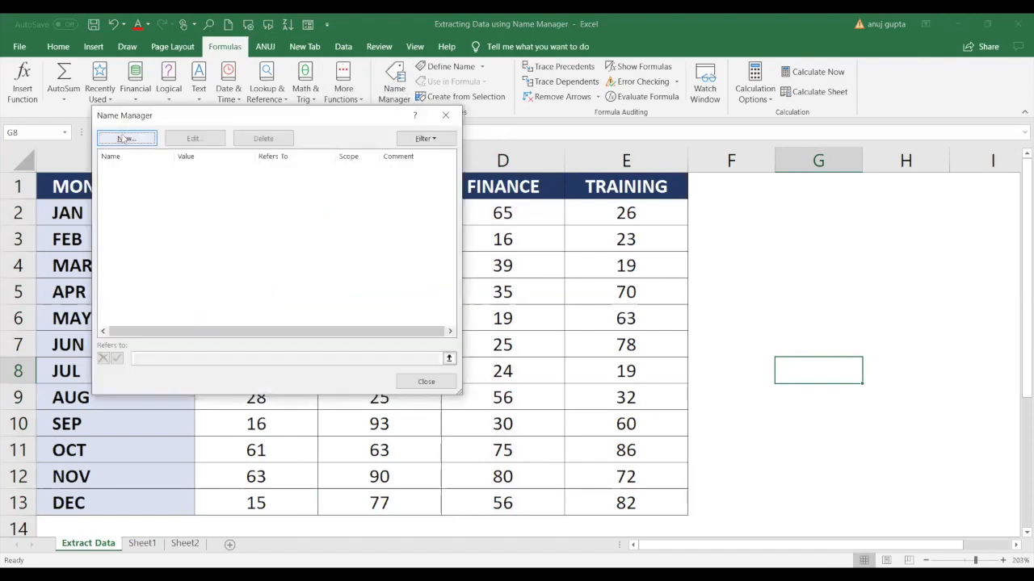
pyautogui.click(124, 139)
pyautogui.write('qa')
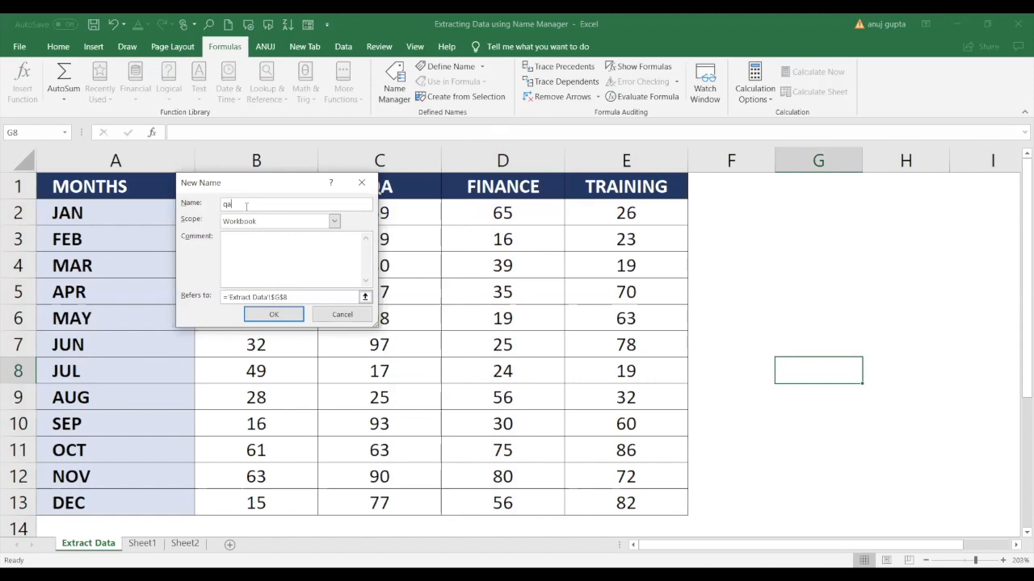
pyautogui.click(334, 221)
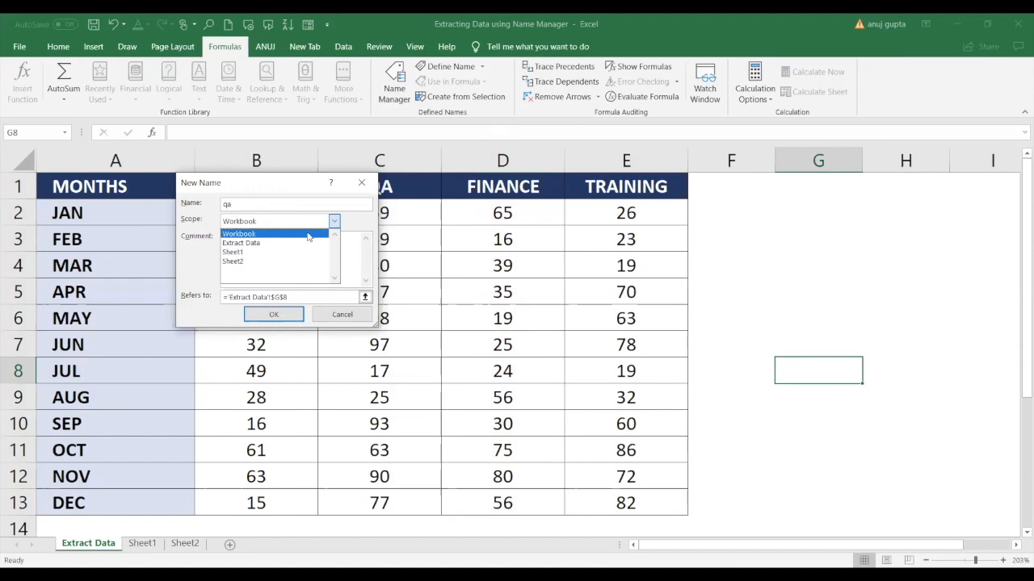
pyautogui.click(308, 236)
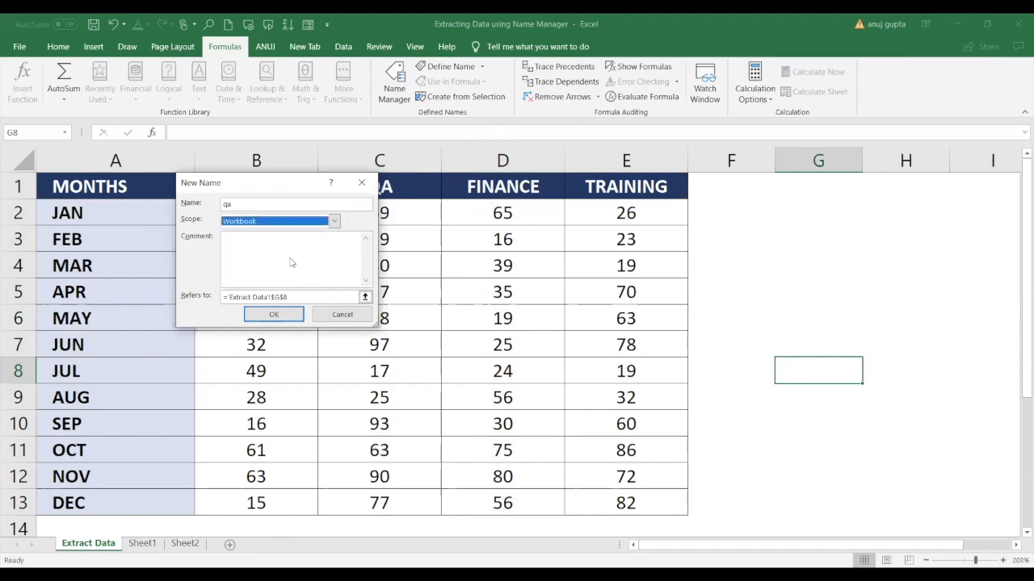
pyautogui.click(291, 259)
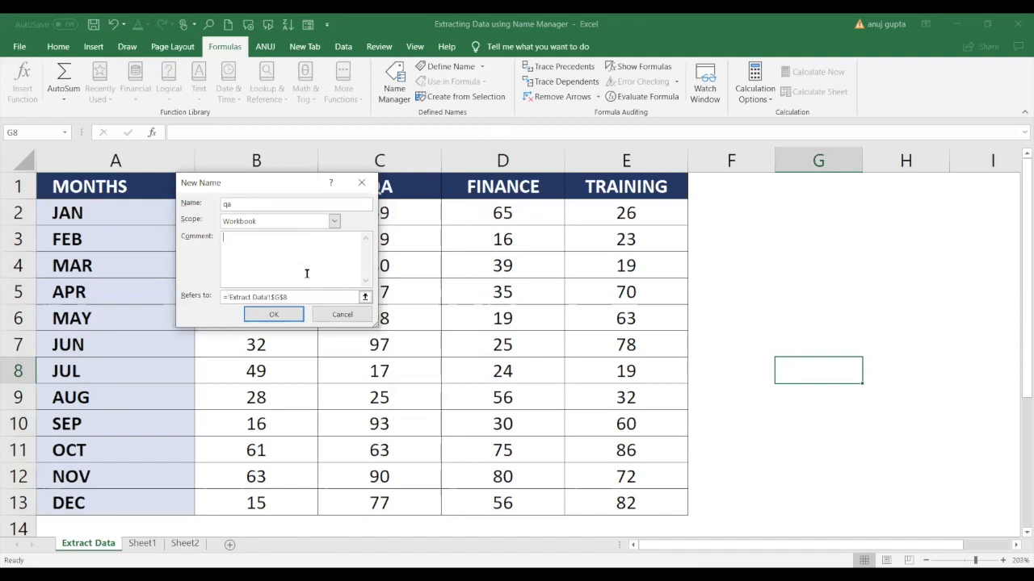
pyautogui.write('this is for qa')
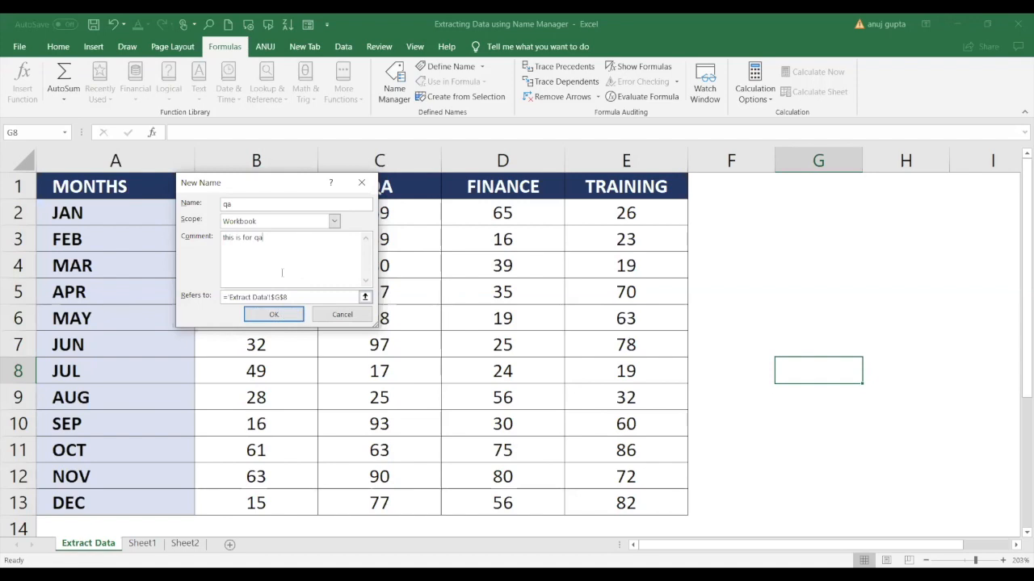
pyautogui.click(362, 183)
pyautogui.click(445, 116)
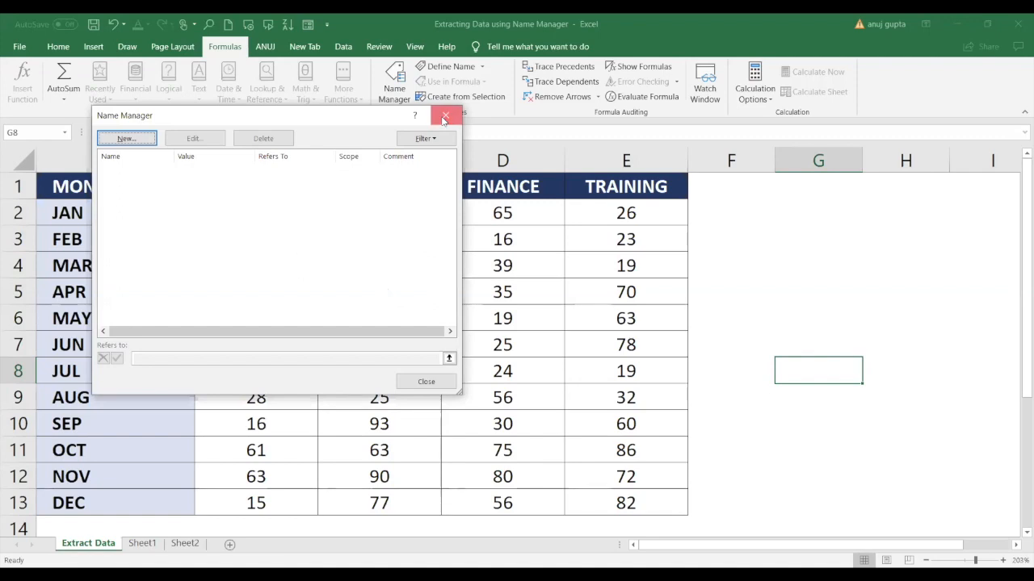
pyautogui.click(396, 90)
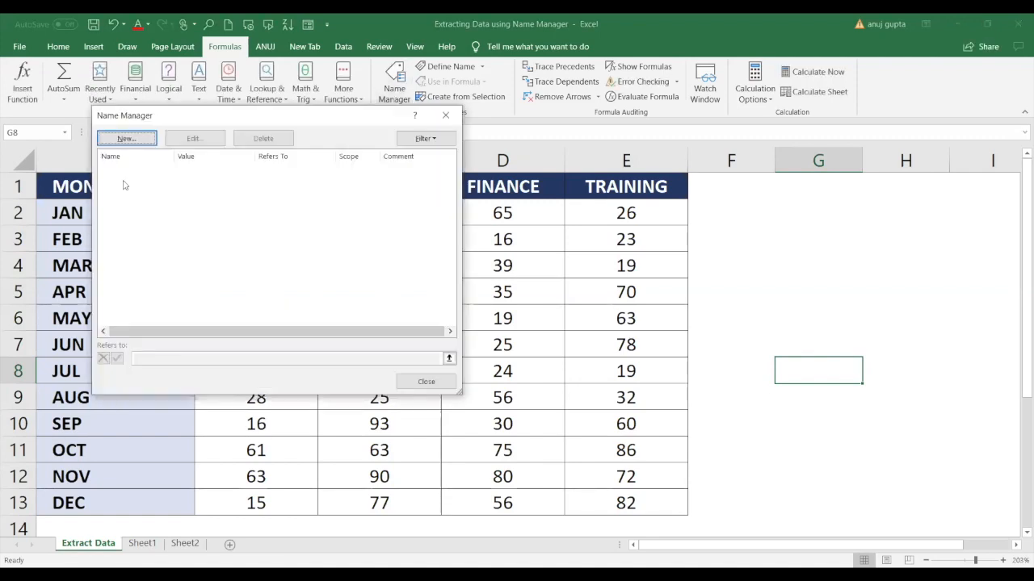
pyautogui.click(148, 139)
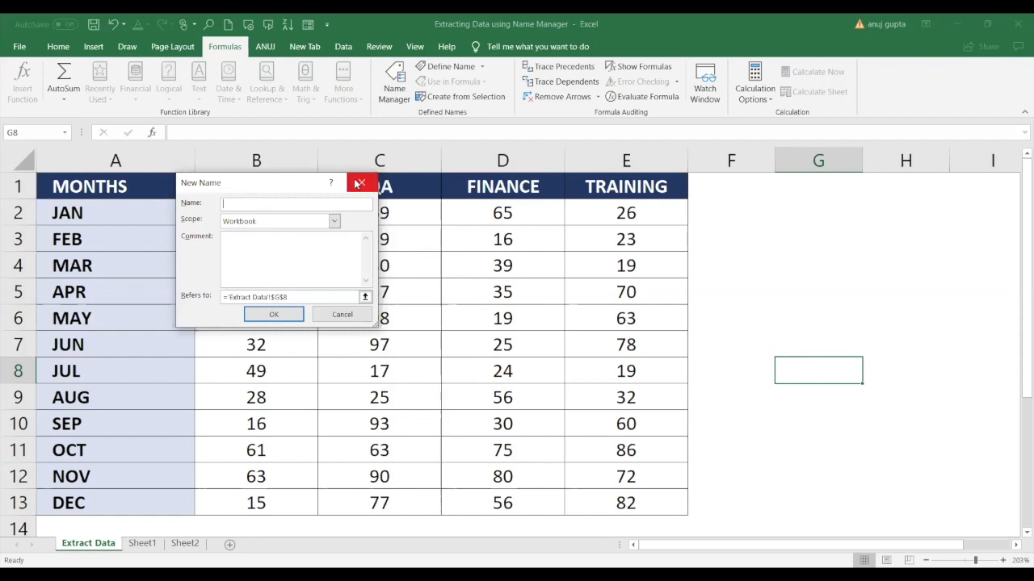
pyautogui.click(357, 184)
pyautogui.click(445, 118)
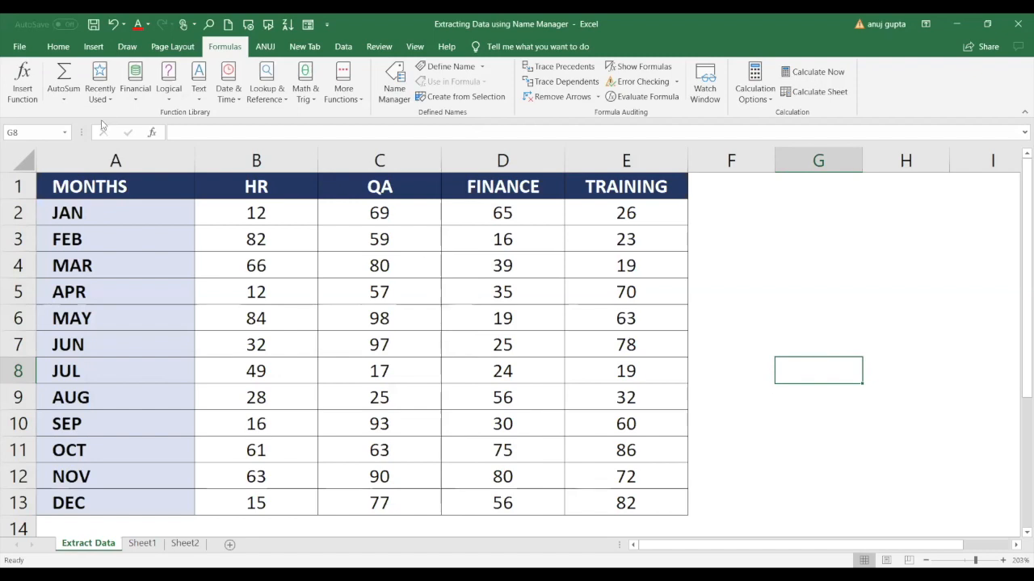
# Step: Define a Workbook-scope name qa with the comment "this is my personal name manager" that refers to F1:F13 on the Extract Data sheet
pyautogui.click(387, 96)
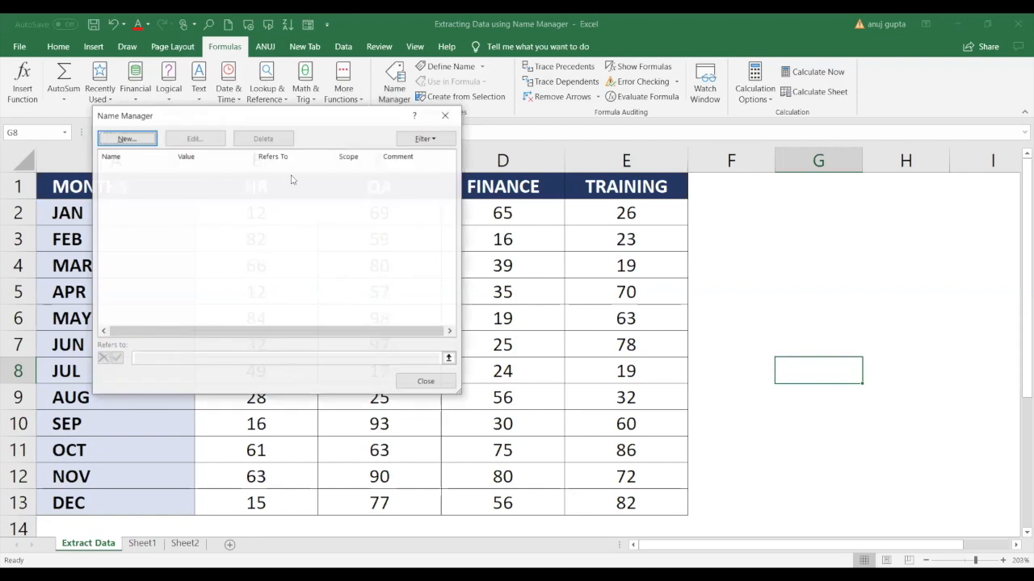
pyautogui.click(127, 139)
pyautogui.write('qa')
pyautogui.click(259, 244)
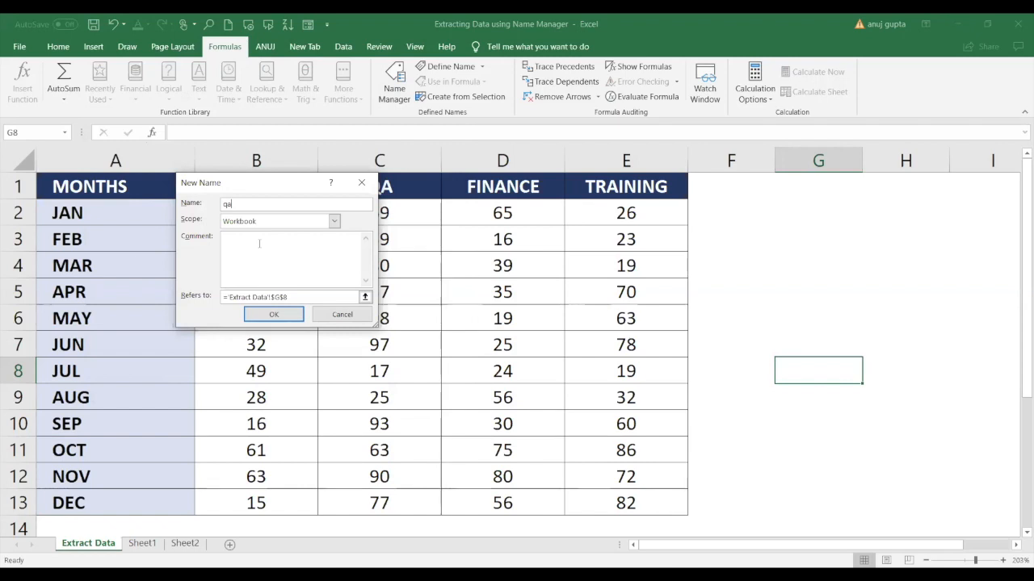
pyautogui.write('this is m')
pyautogui.write('y perosn')
pyautogui.write('ona')
pyautogui.write('l nam')
pyautogui.write('e manager')
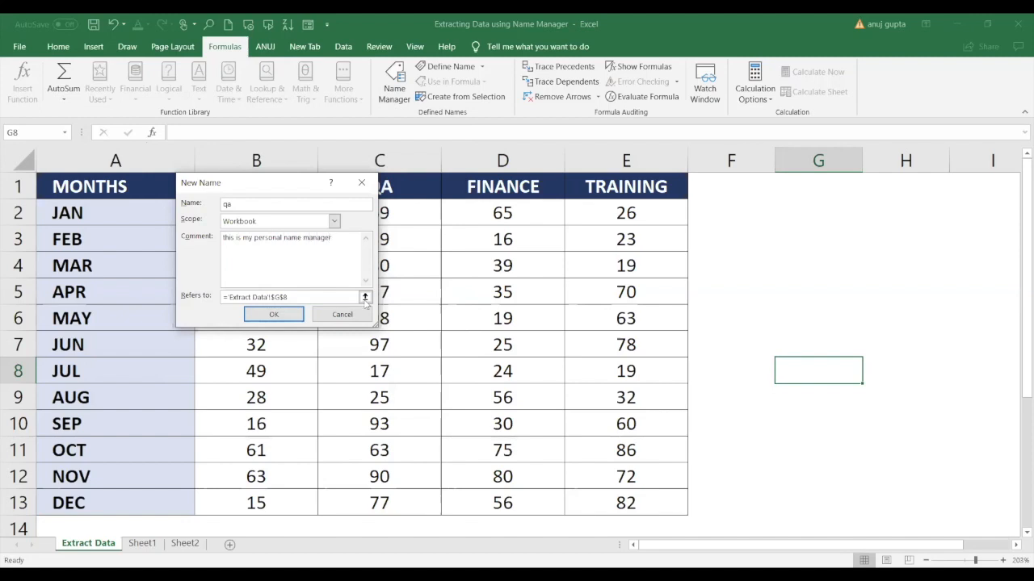
pyautogui.click(308, 298)
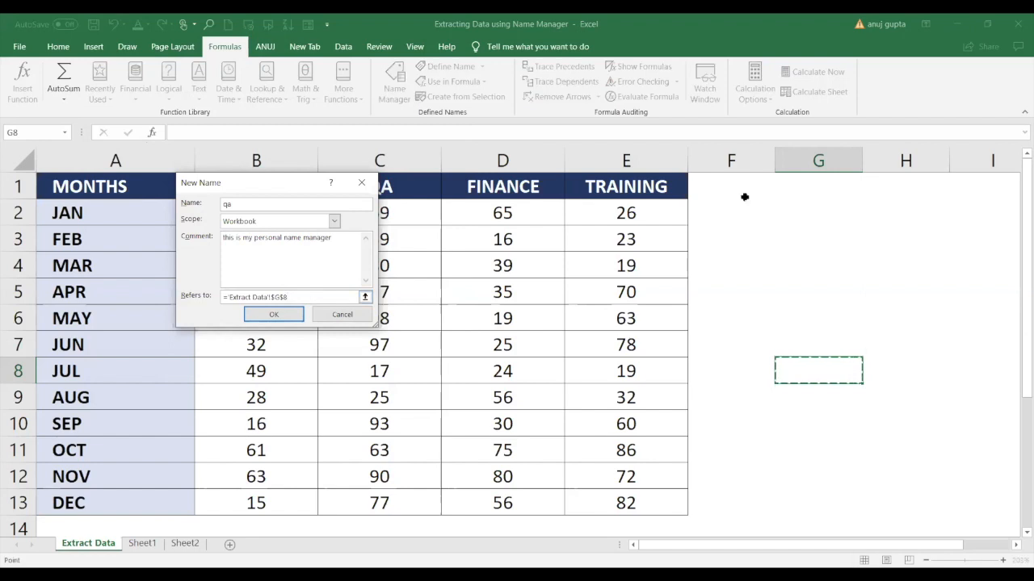
pyautogui.moveTo(744, 196); pyautogui.dragTo(731, 503)
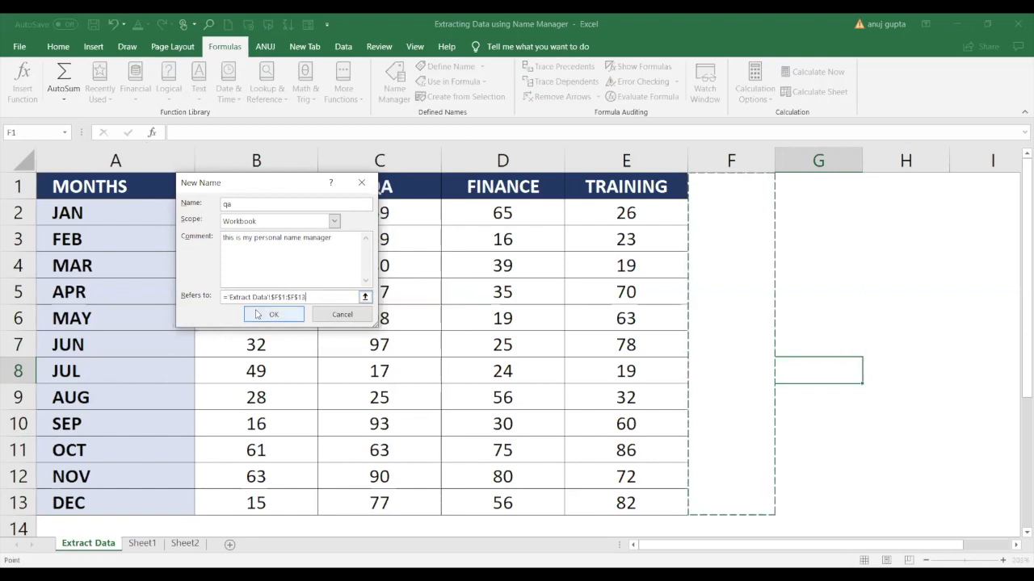
pyautogui.click(274, 314)
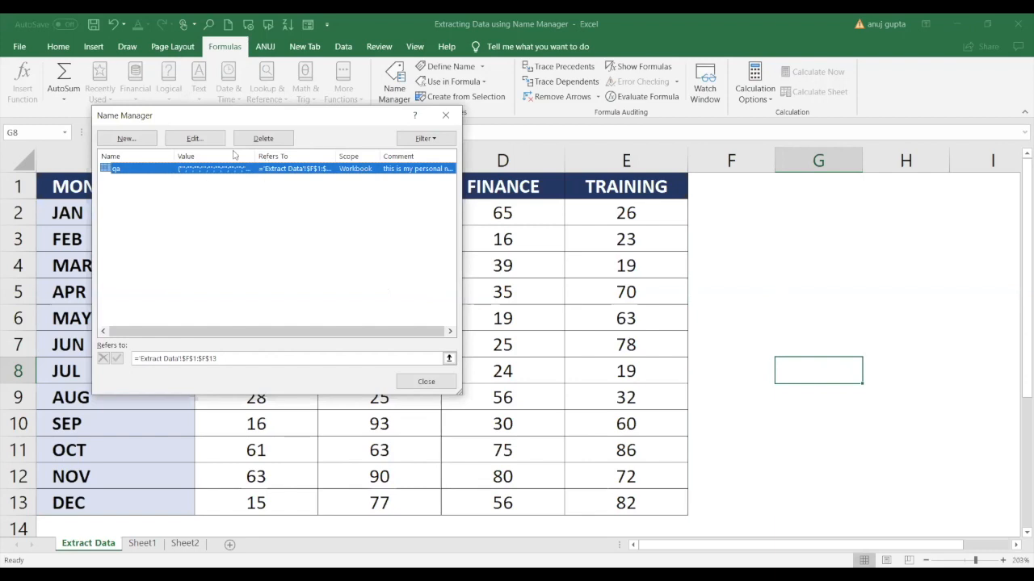
pyautogui.click(425, 382)
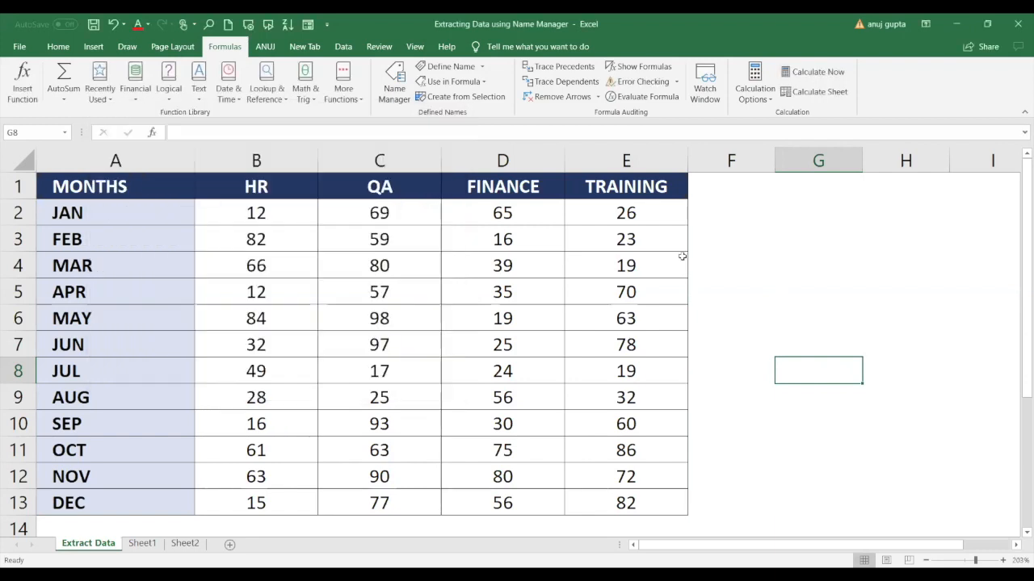
# Step: Enter =SUM(qa) in cell E14 to total the named range
pyautogui.click(710, 210)
pyautogui.click(574, 537)
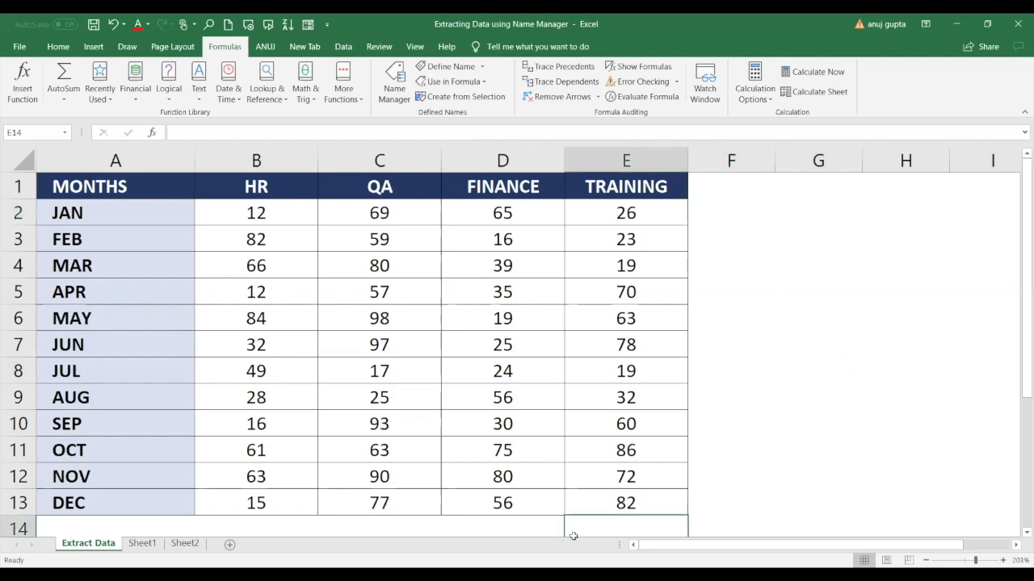
pyautogui.write('=')
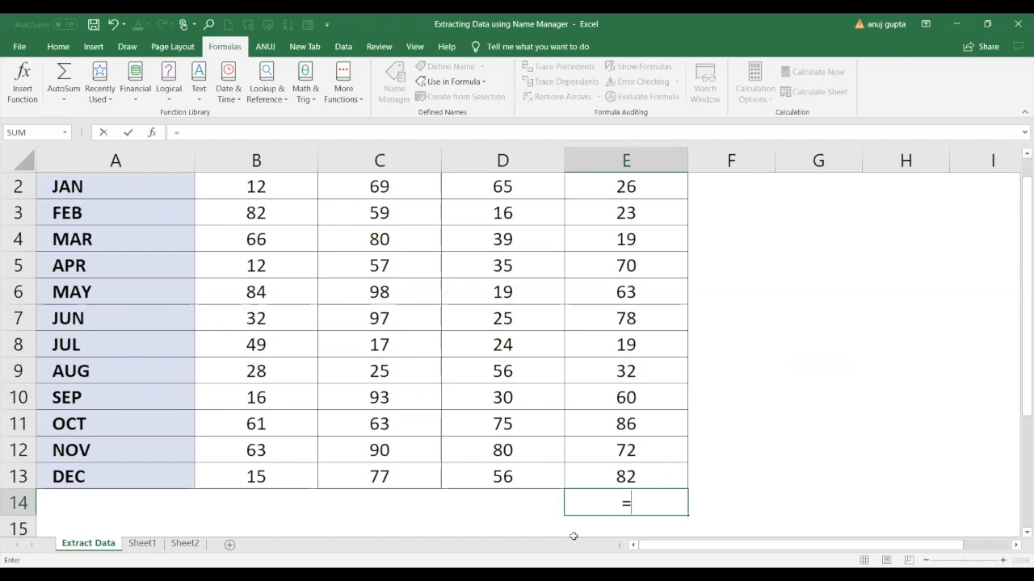
pyautogui.write('SUM(')
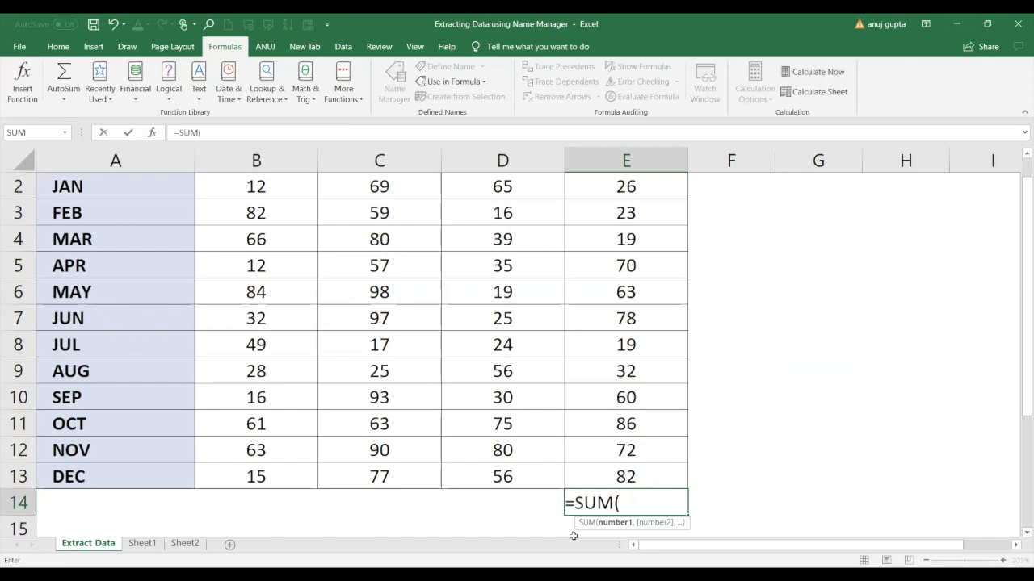
pyautogui.write('q')
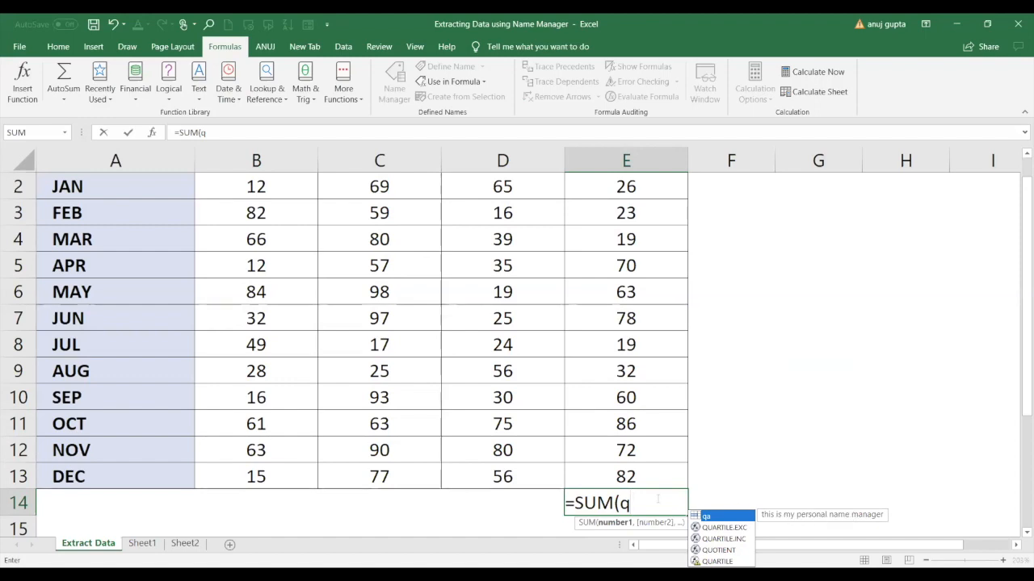
pyautogui.press('Return')
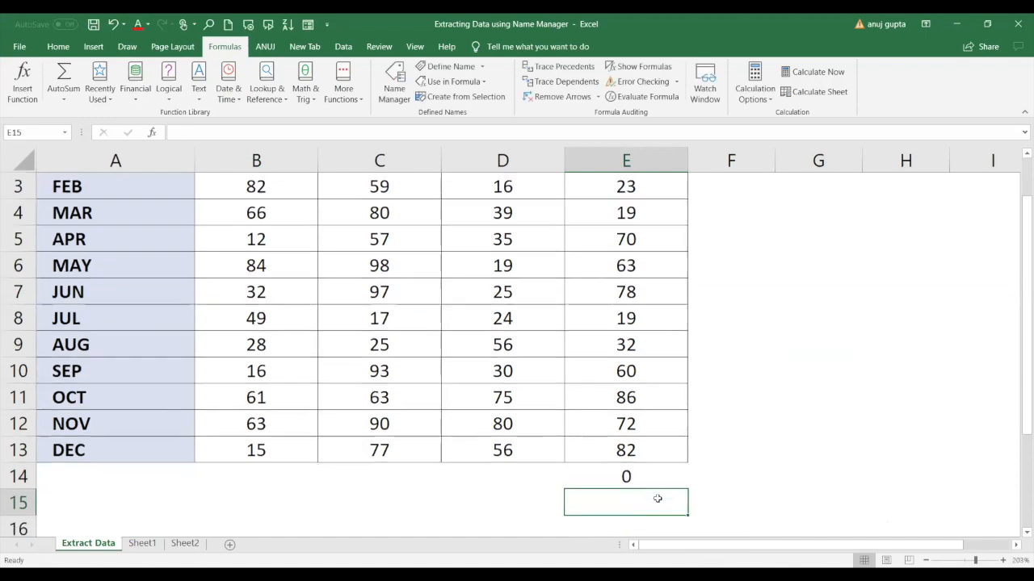
pyautogui.click(654, 483)
# Step: Fill cells F6:F13 with the numbers 1 through 8, one per row
pyautogui.click(757, 269)
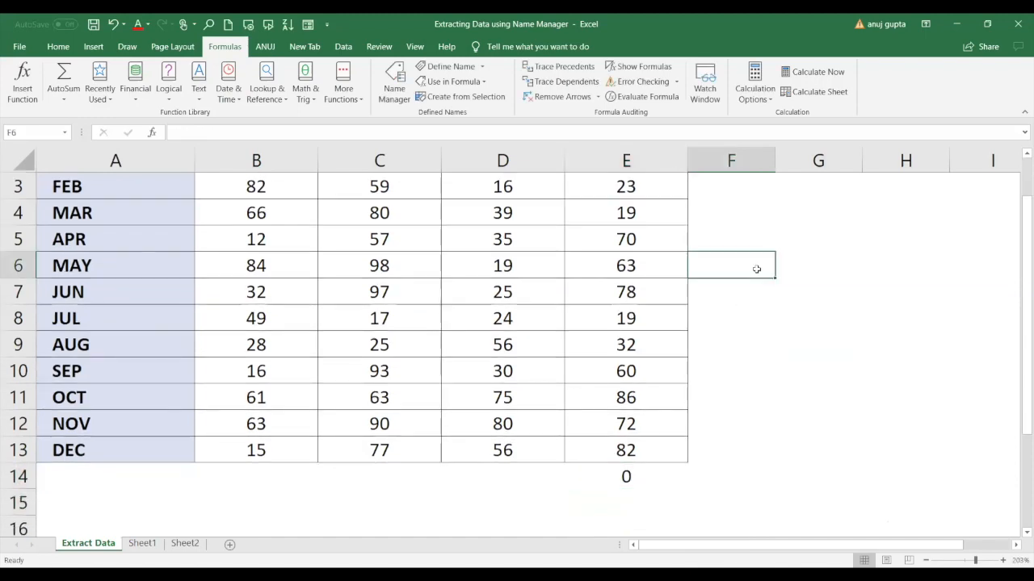
pyautogui.write('1')
pyautogui.press('Return')
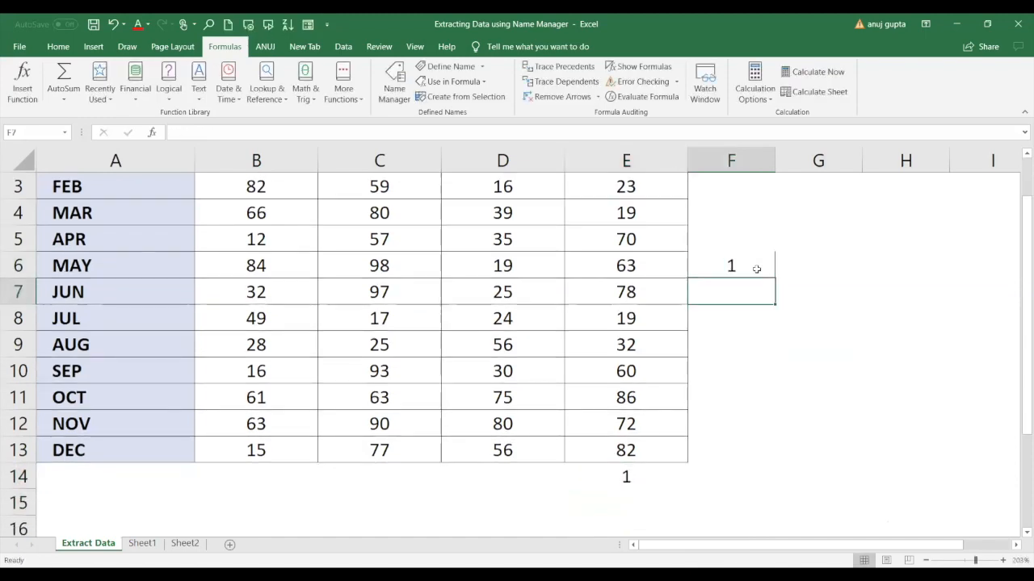
pyautogui.write('2')
pyautogui.press('Return')
pyautogui.write('3')
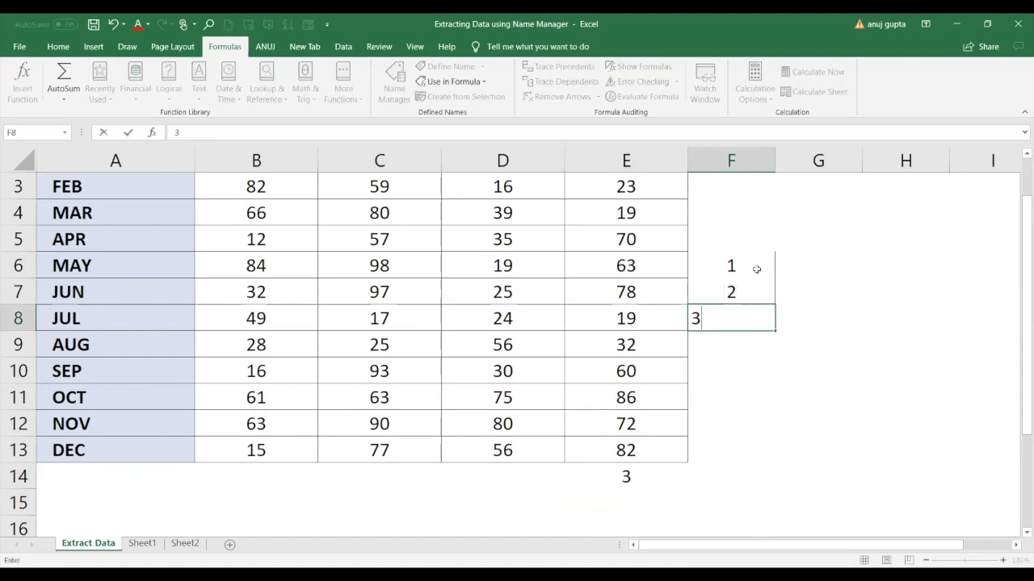
pyautogui.press('Return')
pyautogui.write('4')
pyautogui.press('Return')
pyautogui.write('5')
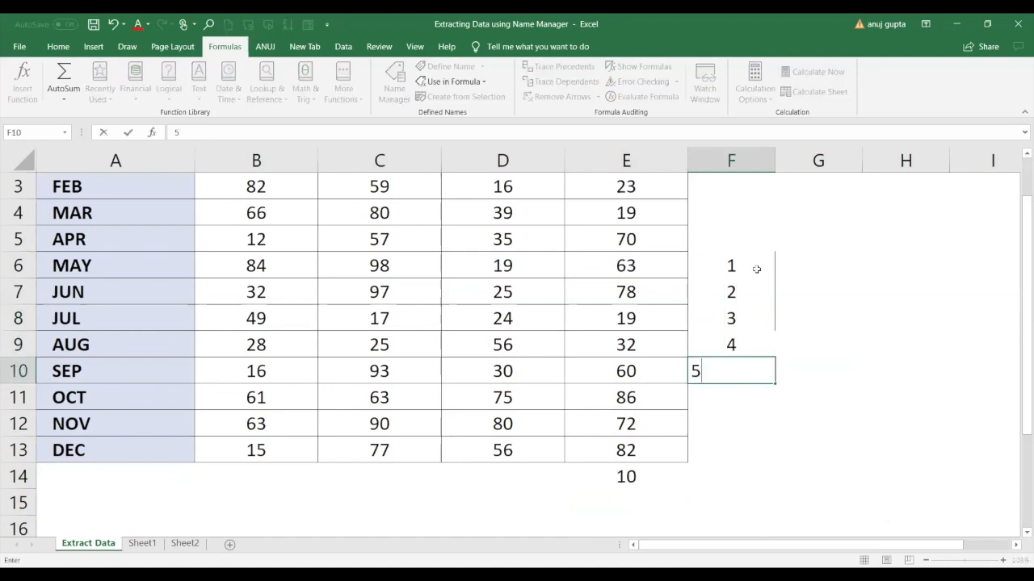
pyautogui.press('Return')
pyautogui.write('6')
pyautogui.press('Return')
pyautogui.write('7')
pyautogui.press('Return')
pyautogui.write('8')
pyautogui.press('Up')
# Step: Enter 9 in cell F5, 111 in F3 and 12 in F4
pyautogui.press('Up')
pyautogui.press('Up')
pyautogui.press('Up')
pyautogui.press('Up')
pyautogui.press('Up')
pyautogui.press('Up')
pyautogui.press('Up')
pyautogui.write('9')
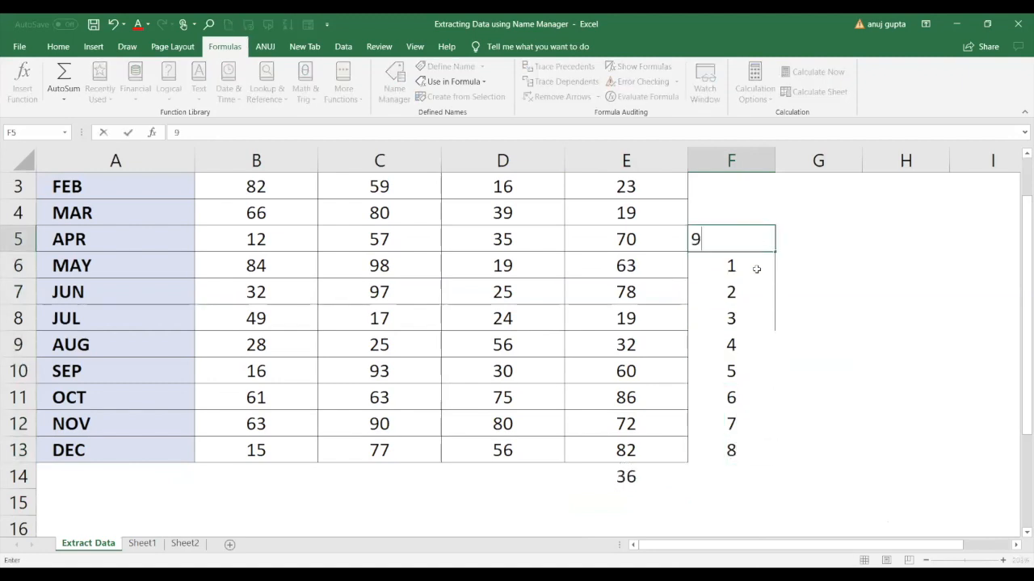
pyautogui.press('Up')
pyautogui.press('Up')
pyautogui.write('111')
pyautogui.press('Return')
pyautogui.write('12')
pyautogui.press('Return')
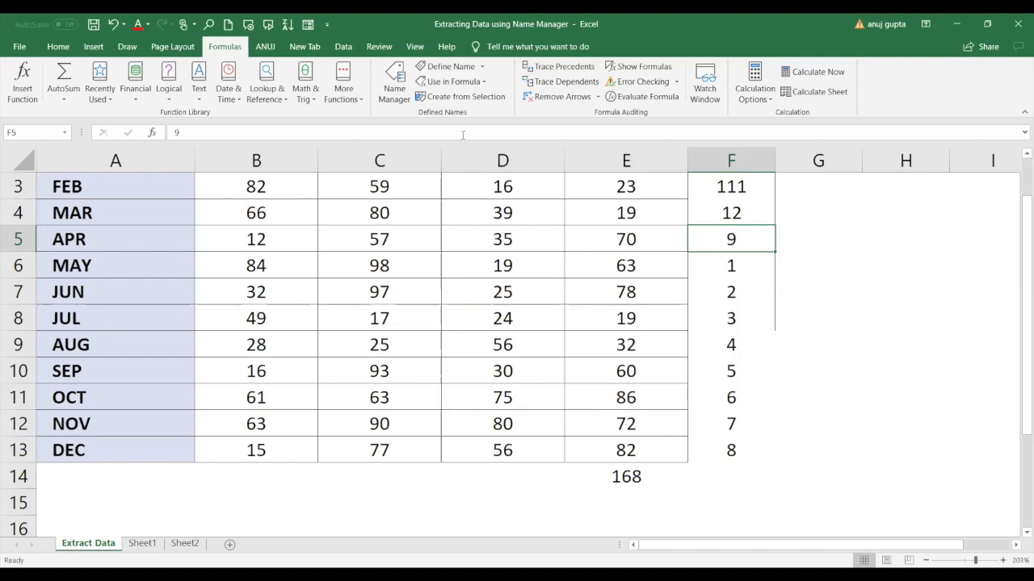
# Step: Delete the name qa from the Name Manager and return to the sheet
pyautogui.click(394, 82)
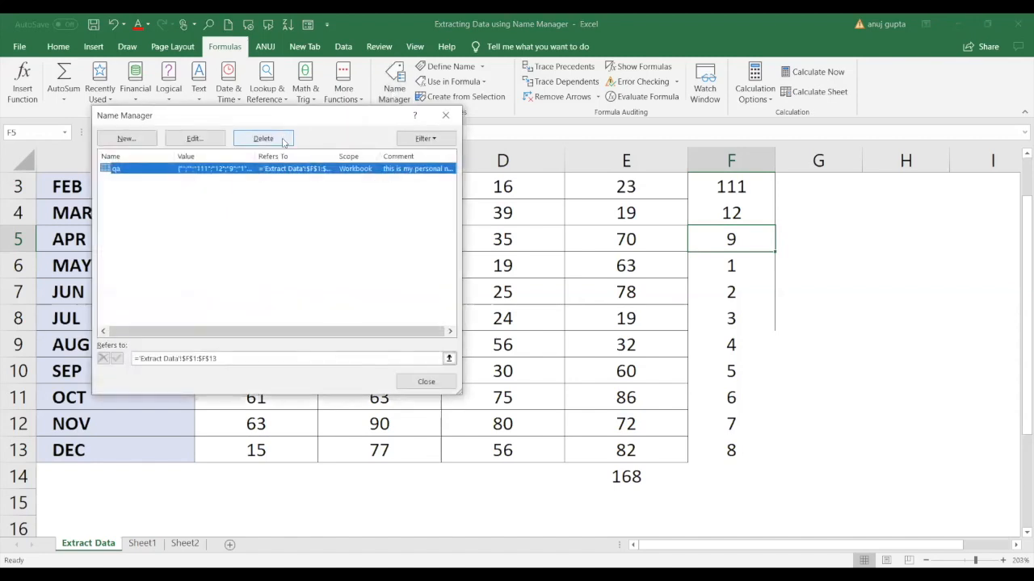
pyautogui.click(285, 139)
pyautogui.click(498, 334)
pyautogui.click(434, 382)
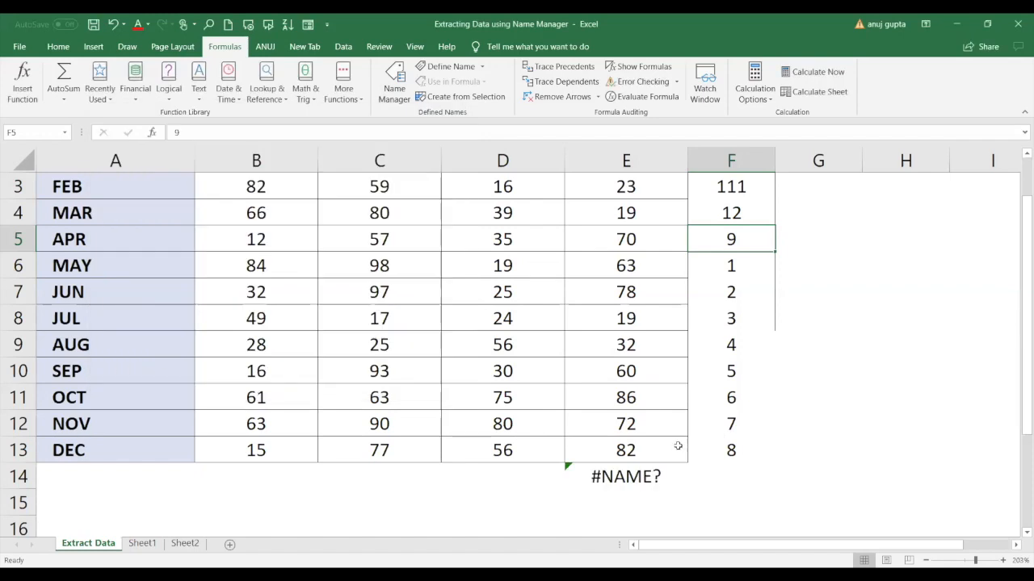
# Step: Clear the test numbers in F3:F13 and the SUM formula in E14
pyautogui.scroll(1, 724, 188)
pyautogui.moveTo(732, 236); pyautogui.dragTo(746, 495)
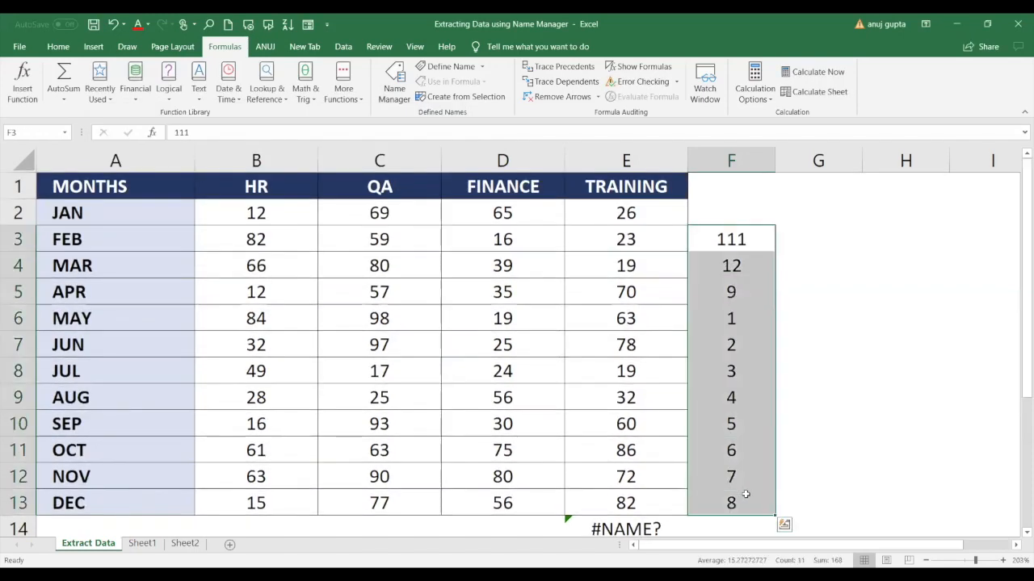
pyautogui.press('Delete')
pyautogui.click(646, 525)
pyautogui.press('Delete')
pyautogui.scroll(-2, 647, 525)
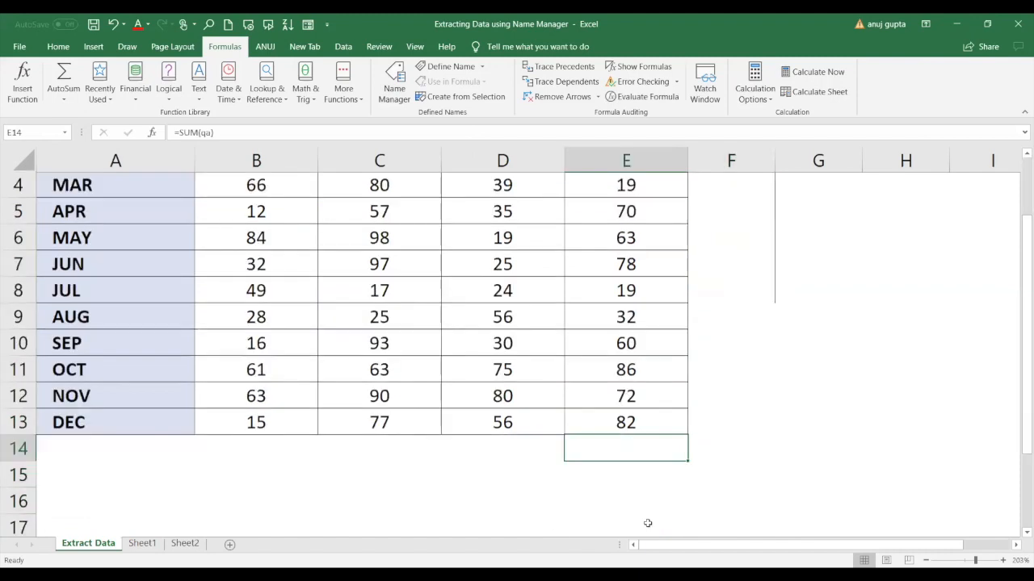
pyautogui.click(642, 396)
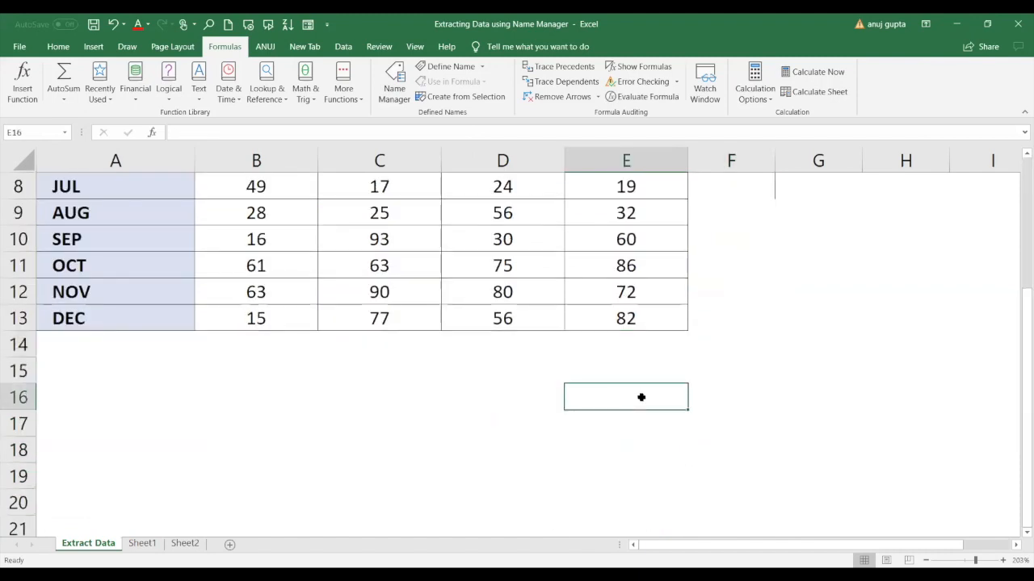
pyautogui.press('Up')
pyautogui.press('Up')
pyautogui.press('Up')
pyautogui.press('Up')
pyautogui.press('Up')
pyautogui.press('Up')
pyautogui.press('Up')
pyautogui.press('Up')
pyautogui.press('Up')
pyautogui.press('Up')
pyautogui.press('Up')
pyautogui.press('Up')
pyautogui.press('Up')
pyautogui.press('Up')
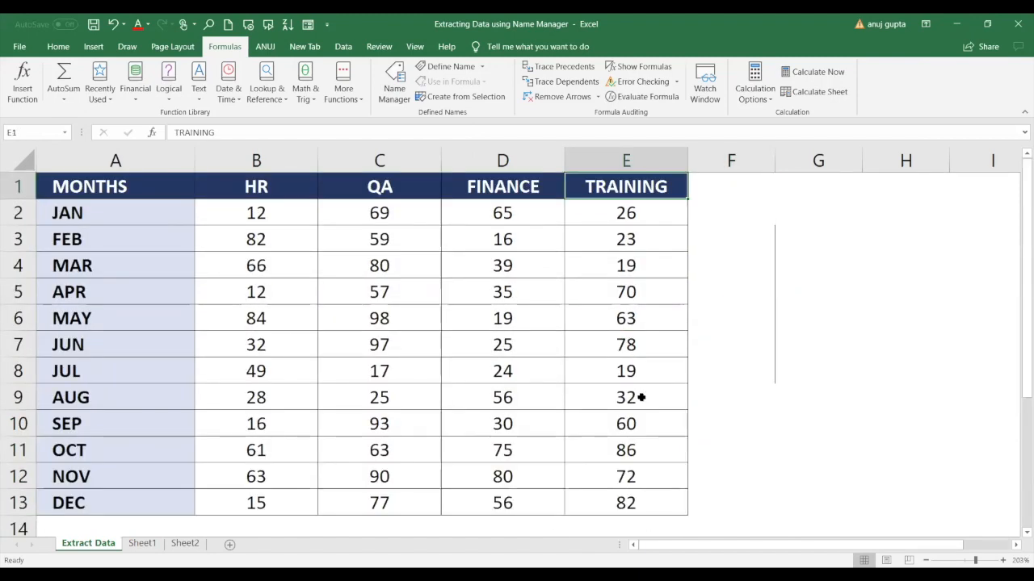
pyautogui.press('Down')
pyautogui.press('Down')
pyautogui.press('Down')
pyautogui.press('Down')
pyautogui.press('Down')
pyautogui.press('Down')
pyautogui.press('Down')
pyautogui.press('Down')
pyautogui.press('Down')
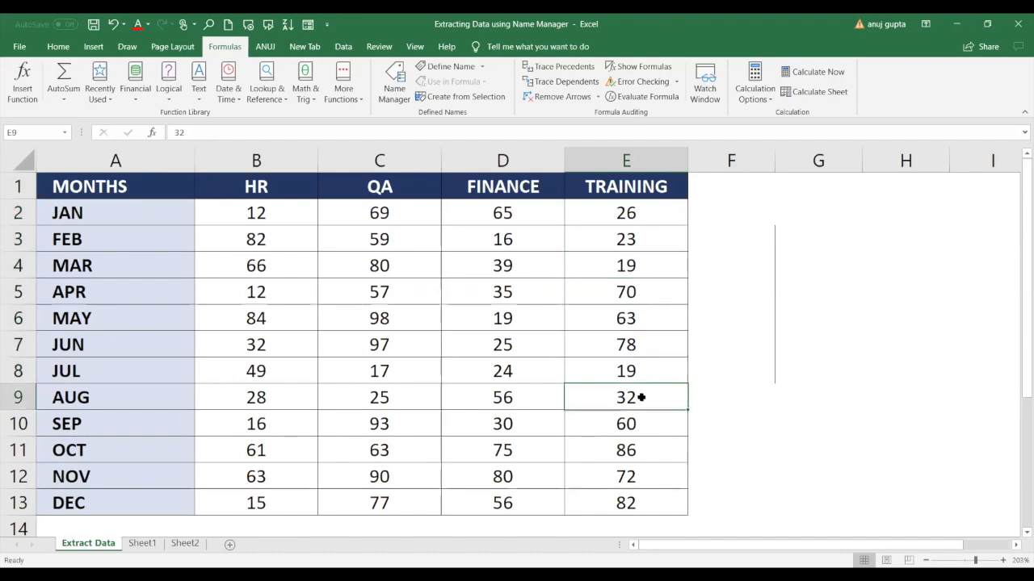
pyautogui.press('Down')
pyautogui.press('Down')
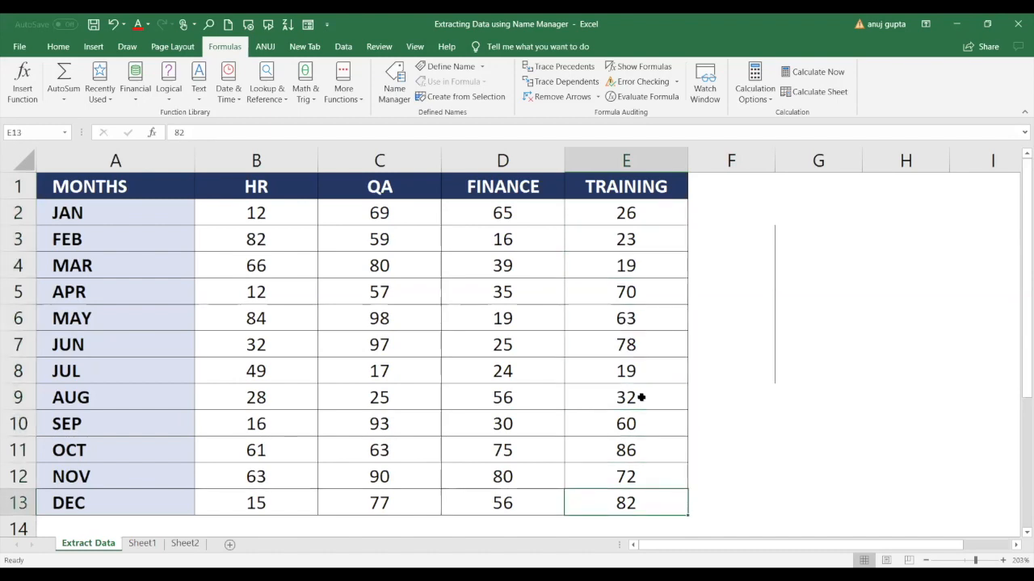
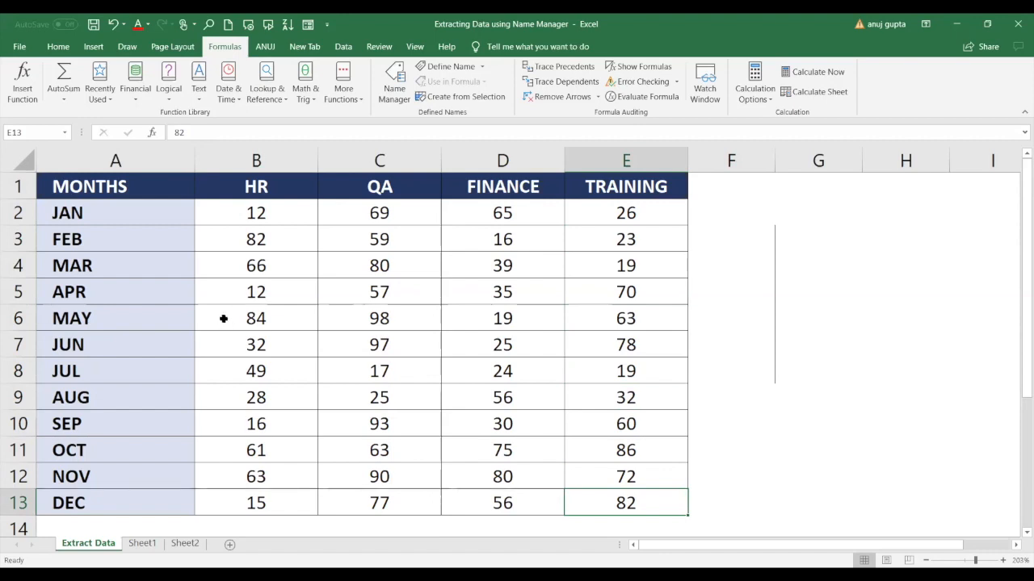
pyautogui.moveTo(143, 342); pyautogui.dragTo(557, 292)
pyautogui.moveTo(538, 191); pyautogui.dragTo(525, 424)
pyautogui.moveTo(529, 506); pyautogui.dragTo(529, 506)
# Step: Try to create names from the top row and left column with only cell D7 selected
pyautogui.click(518, 349)
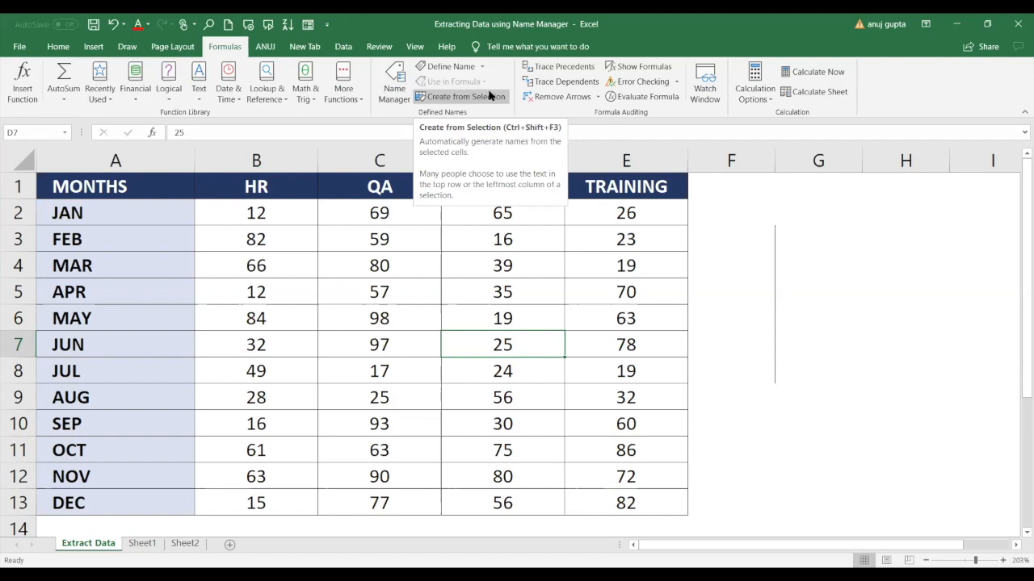
pyautogui.click(489, 96)
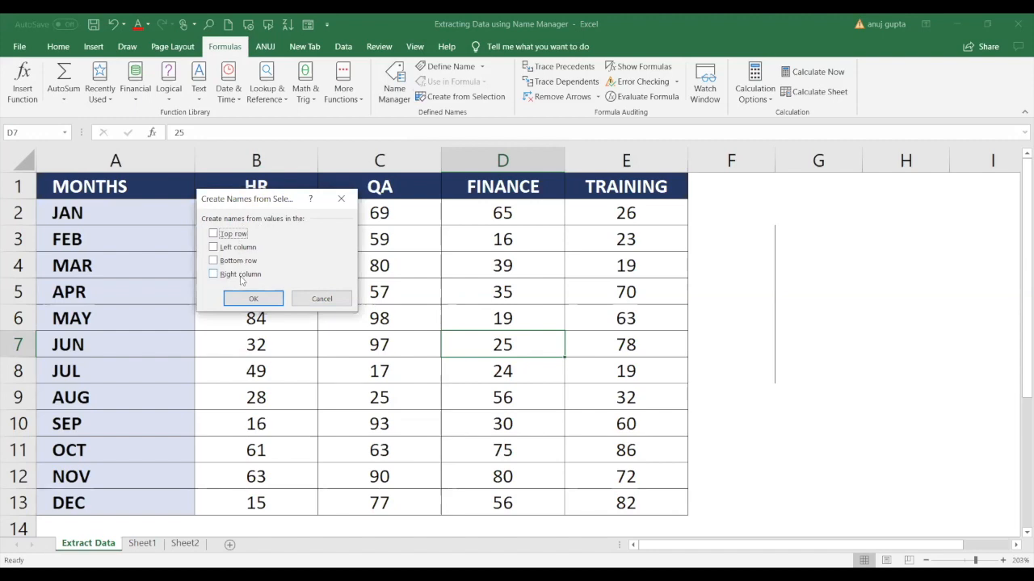
pyautogui.click(235, 240)
pyautogui.click(214, 249)
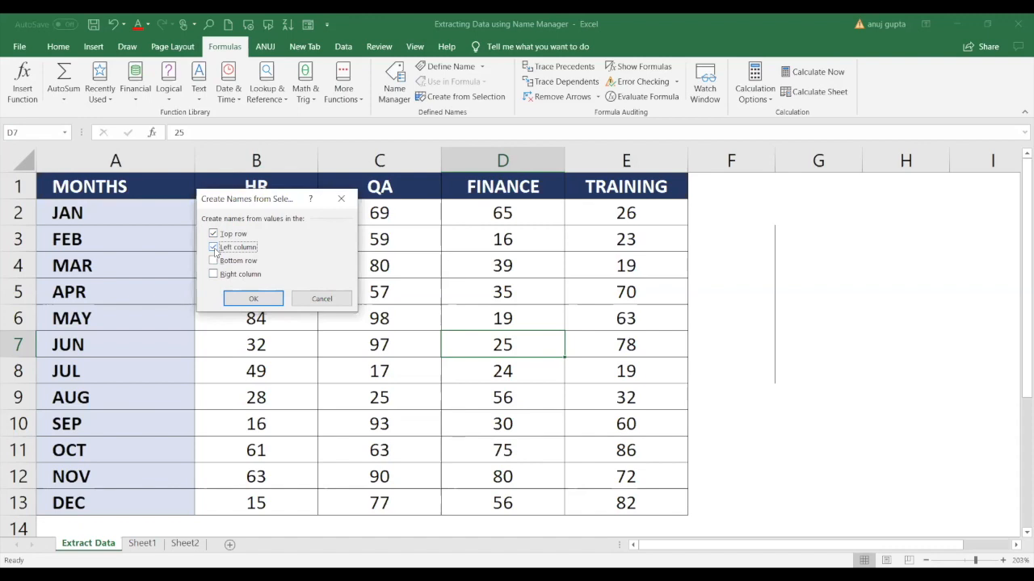
pyautogui.click(253, 300)
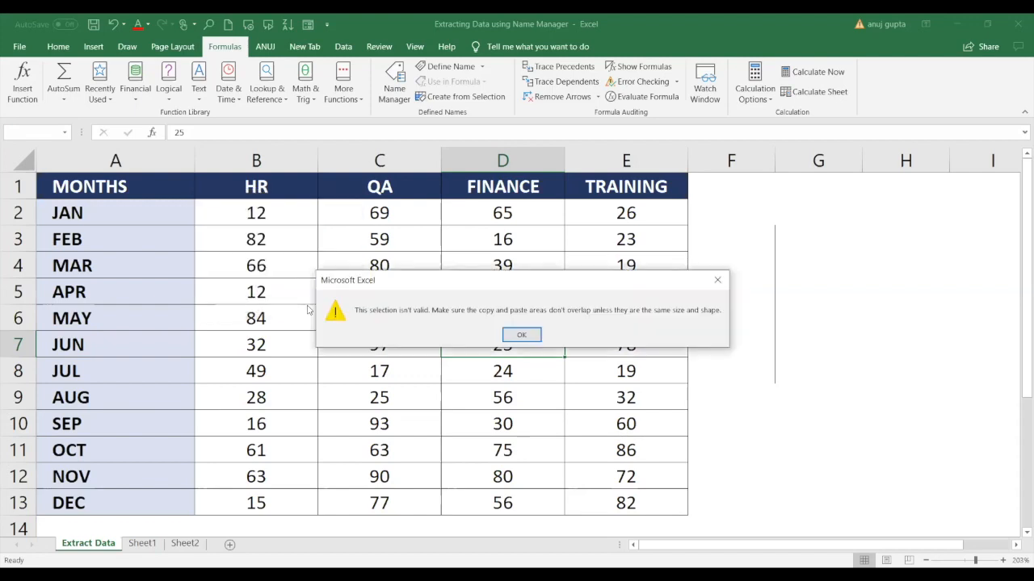
pyautogui.click(518, 338)
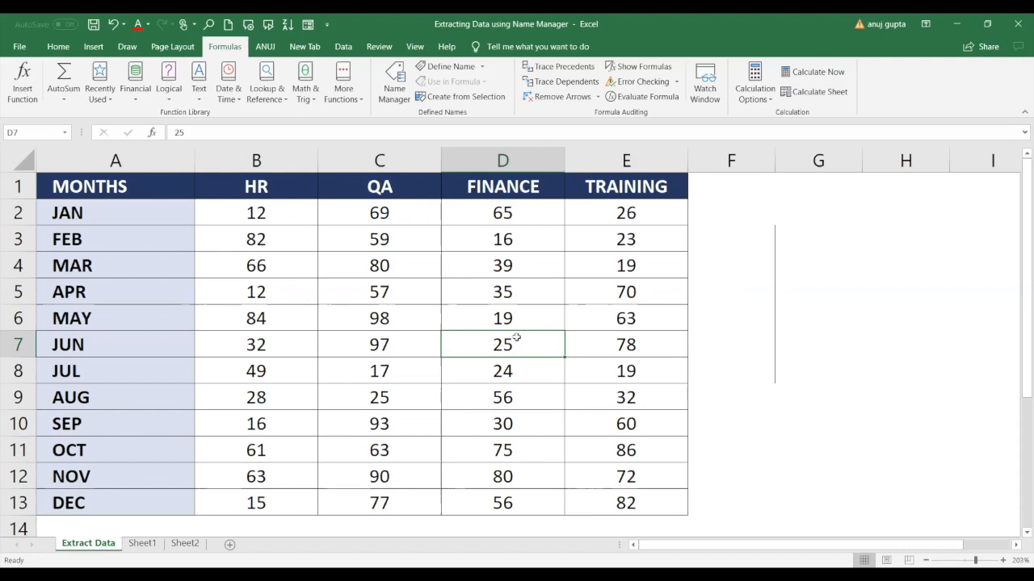
pyautogui.click(738, 432)
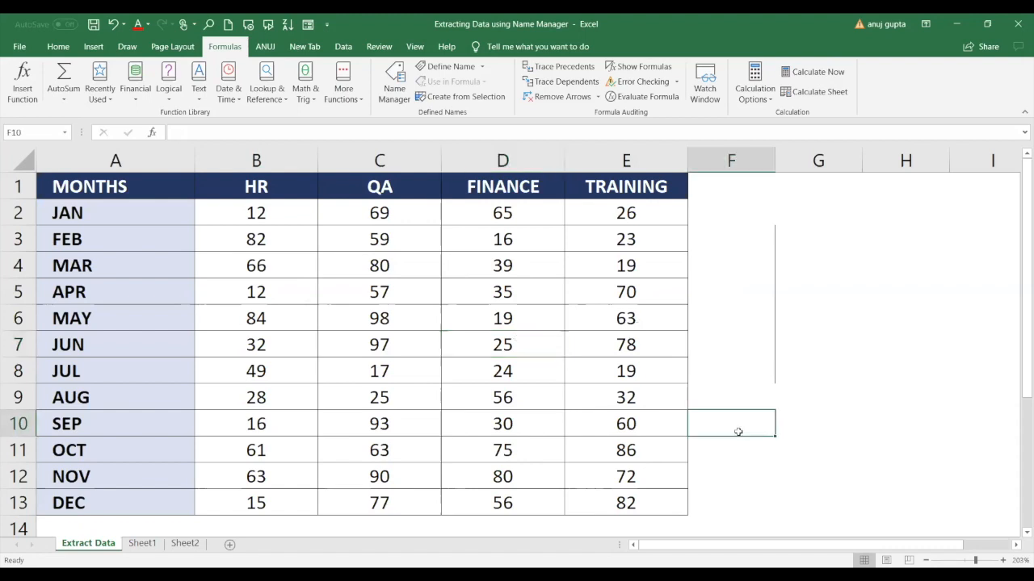
pyautogui.write('=')
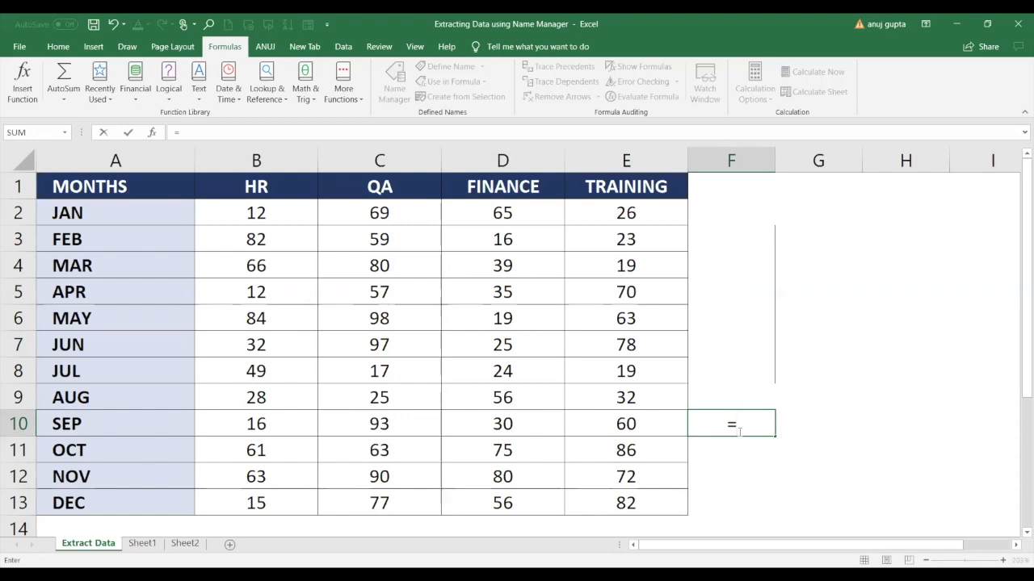
pyautogui.write('fin')
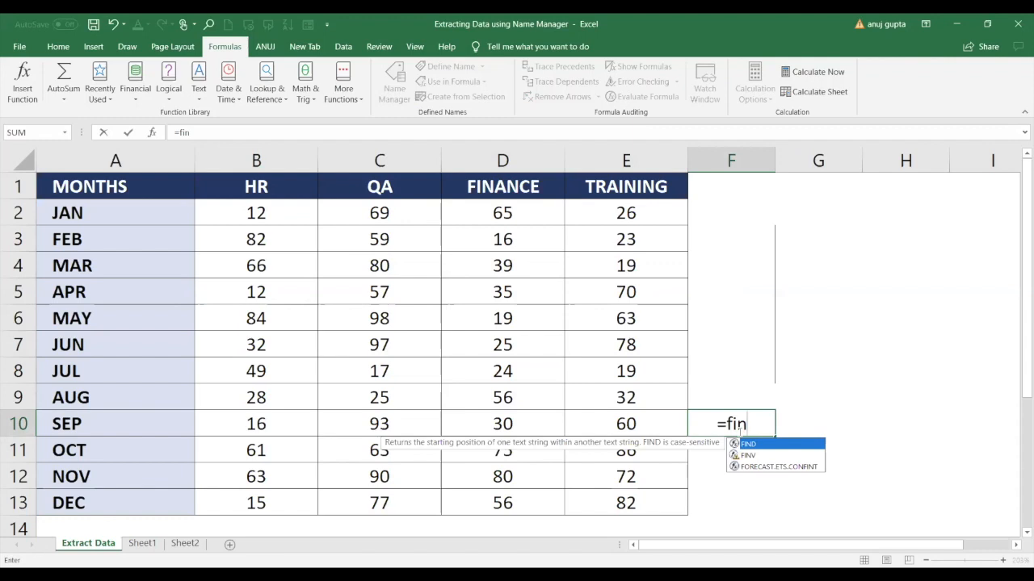
pyautogui.write('an')
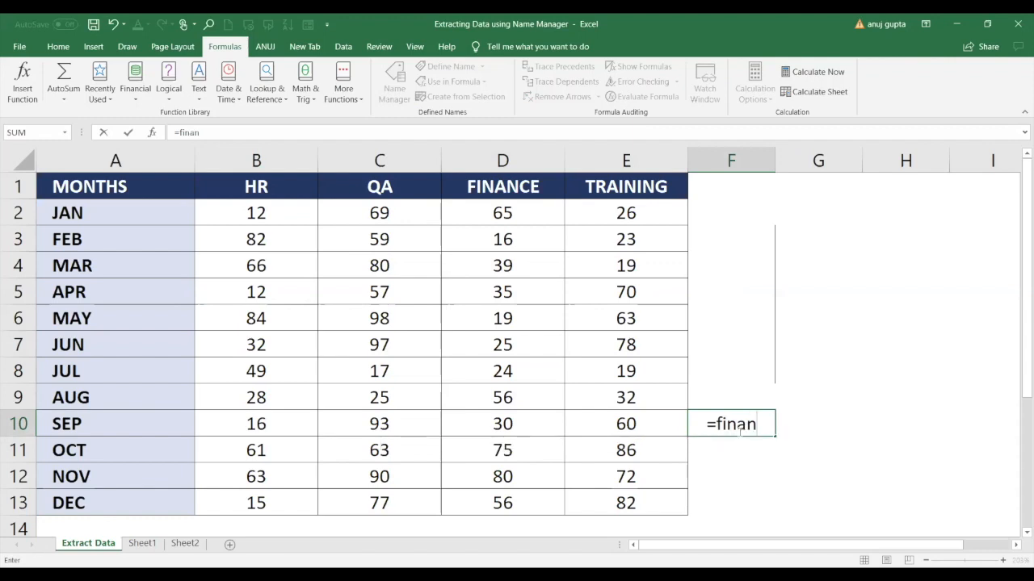
pyautogui.write('ce')
pyautogui.press('BackSpace')
pyautogui.press('BackSpace')
pyautogui.press('BackSpace')
pyautogui.press('BackSpace')
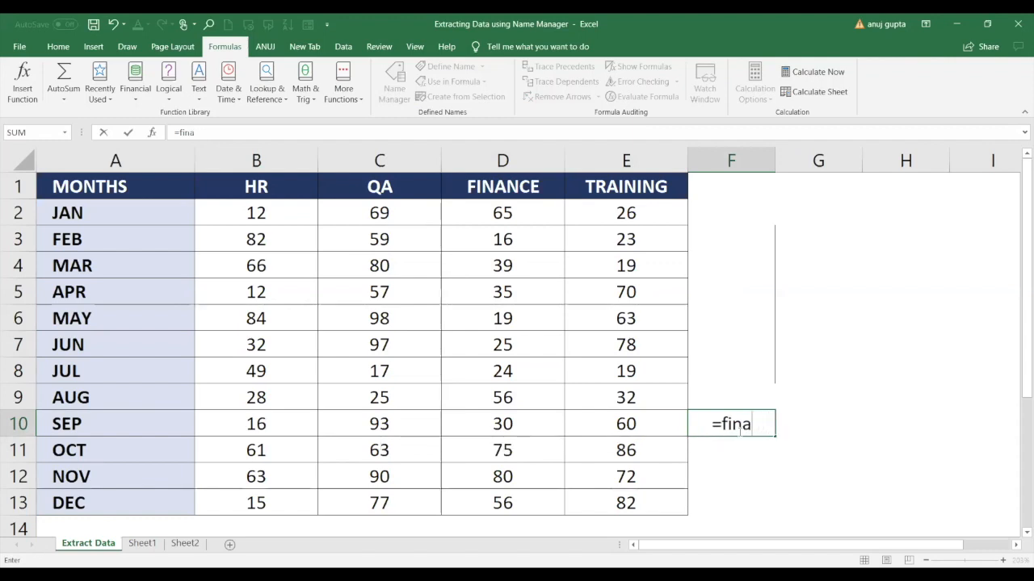
pyautogui.press('BackSpace')
pyautogui.press('BackSpace')
pyautogui.press('BackSpace')
pyautogui.press('BackSpace')
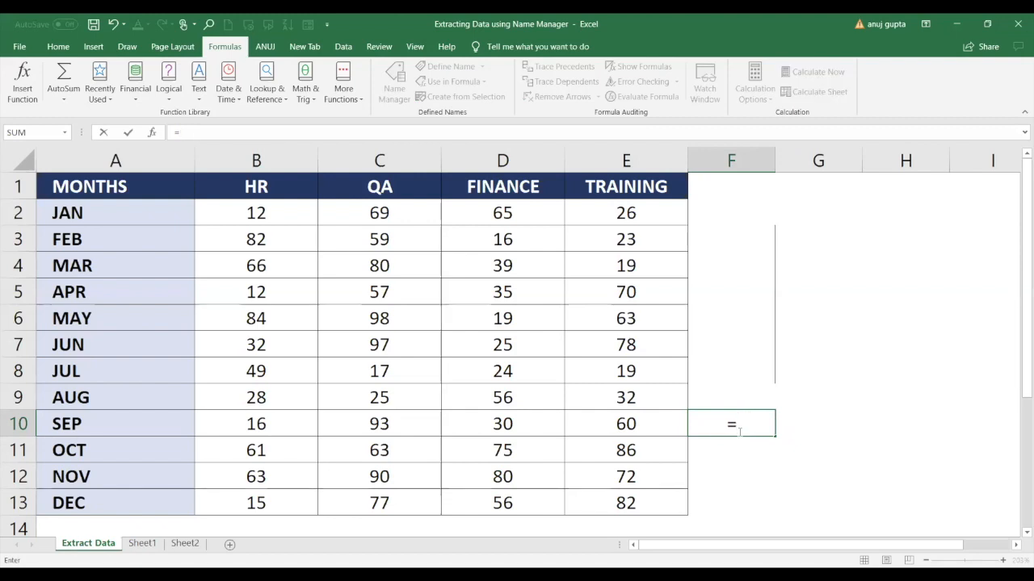
pyautogui.write('FIN')
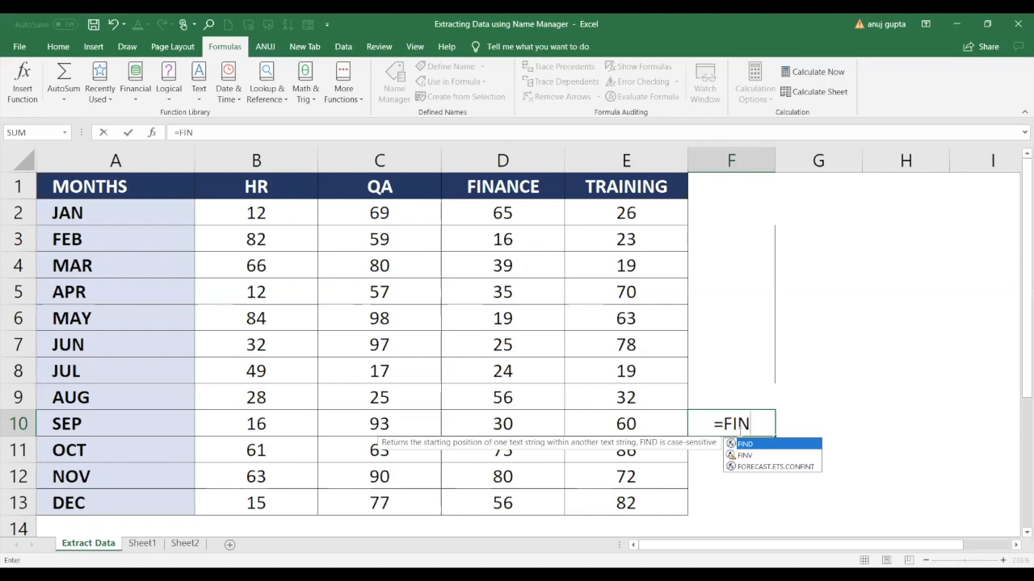
pyautogui.write('ANCE')
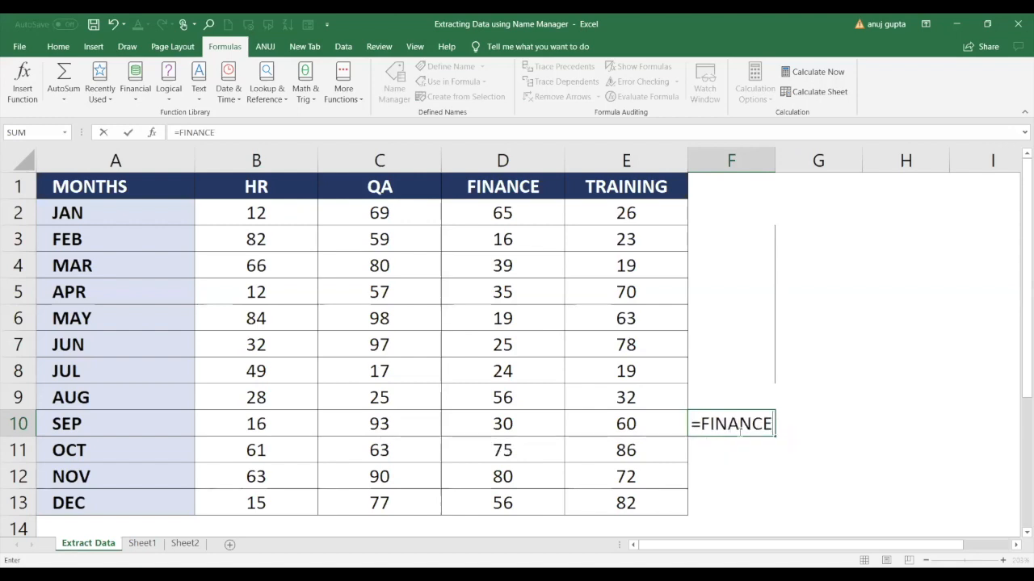
pyautogui.press('BackSpace')
pyautogui.press('BackSpace')
pyautogui.press('BackSpace')
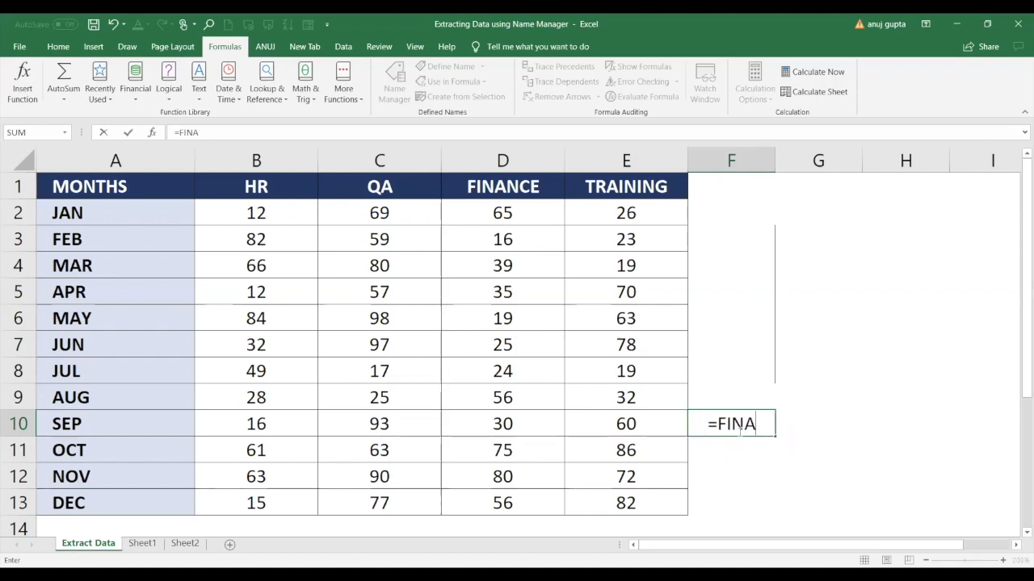
pyautogui.press('BackSpace')
pyautogui.press('BackSpace')
pyautogui.press('BackSpace')
pyautogui.press('BackSpace')
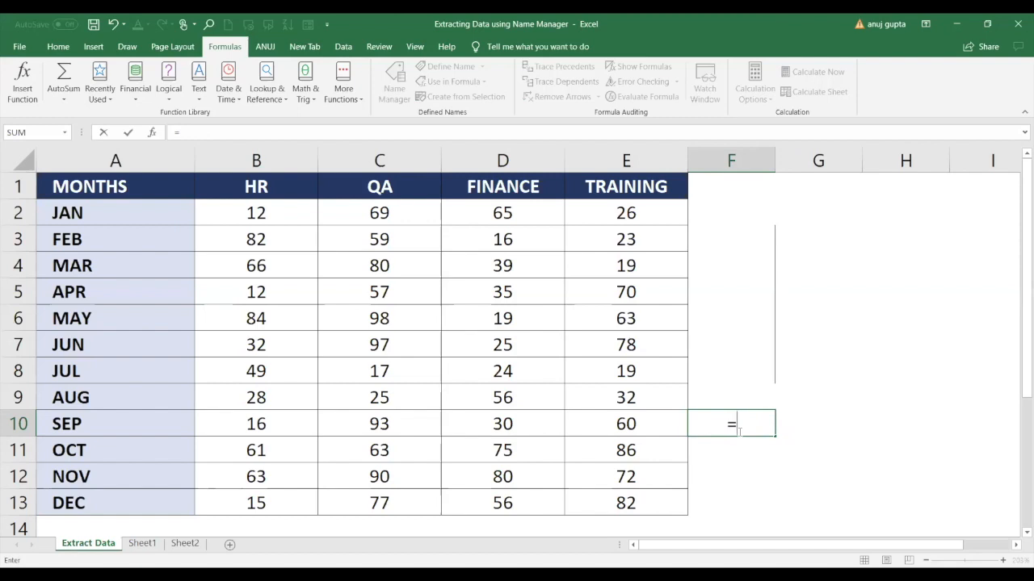
# Step: Complete the formula in F10 as =JUN FINANCE to extract the June finance value by name
pyautogui.write('JUN')
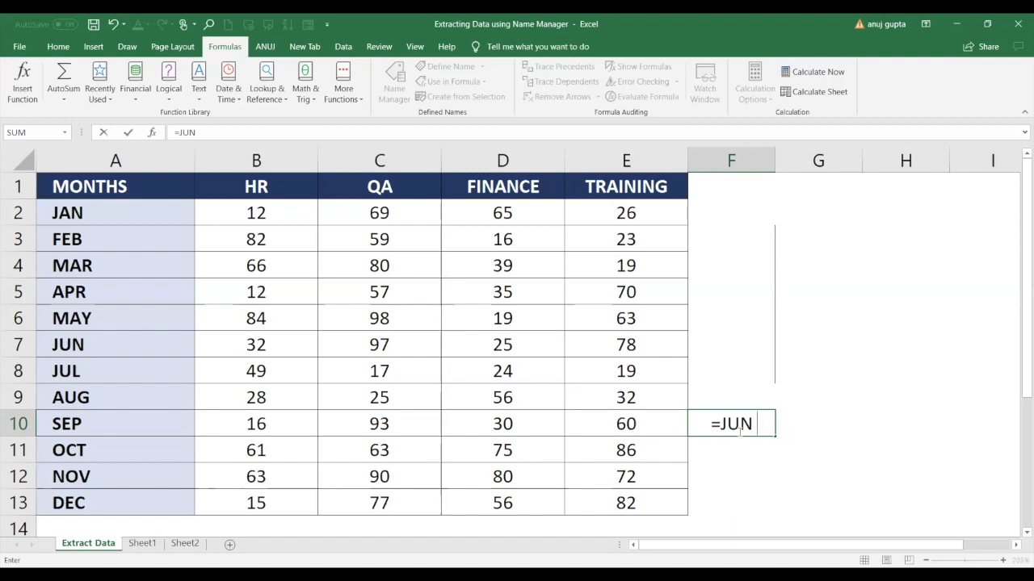
pyautogui.write(' FINA')
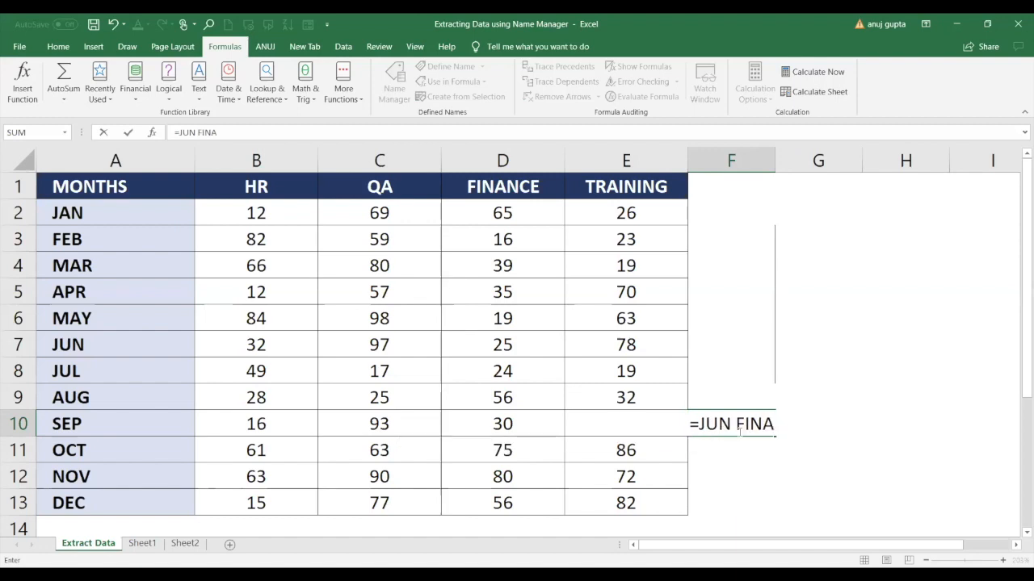
pyautogui.write('NCE')
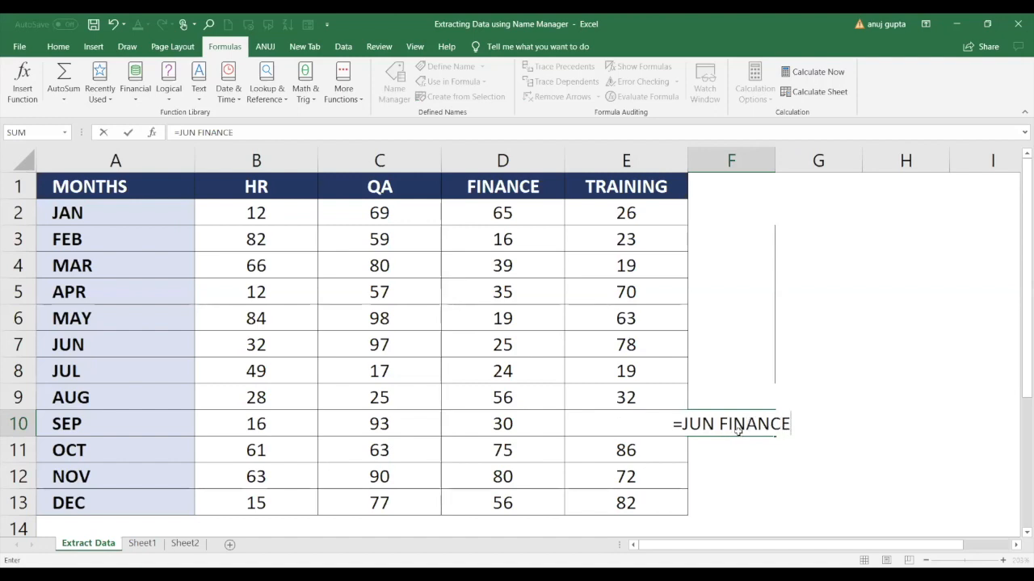
pyautogui.press('Return')
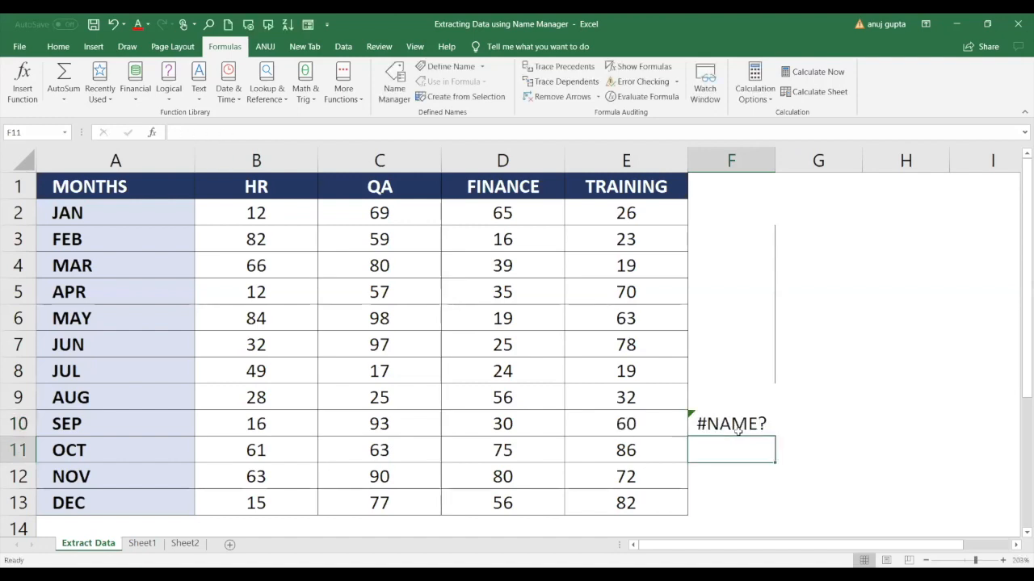
# Step: Try to create names from the top row and left column with only F10 selected, and clear the formula in F10
pyautogui.click(737, 428)
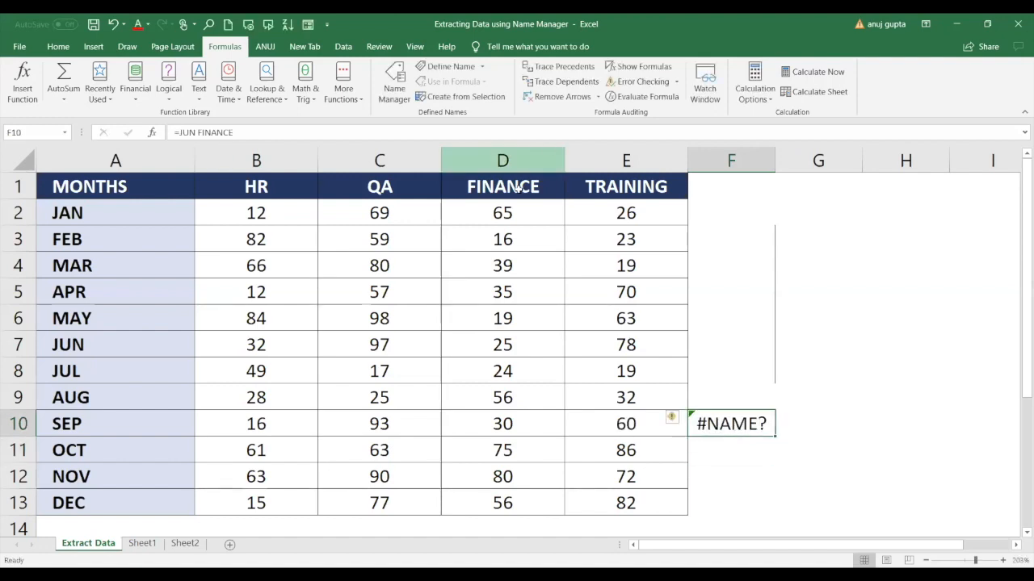
pyautogui.click(466, 96)
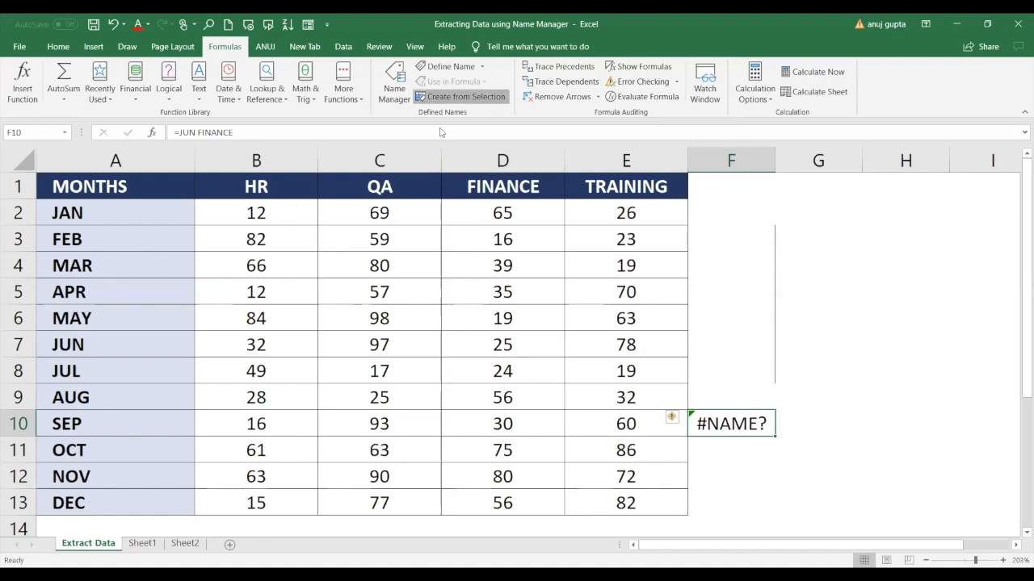
pyautogui.click(243, 235)
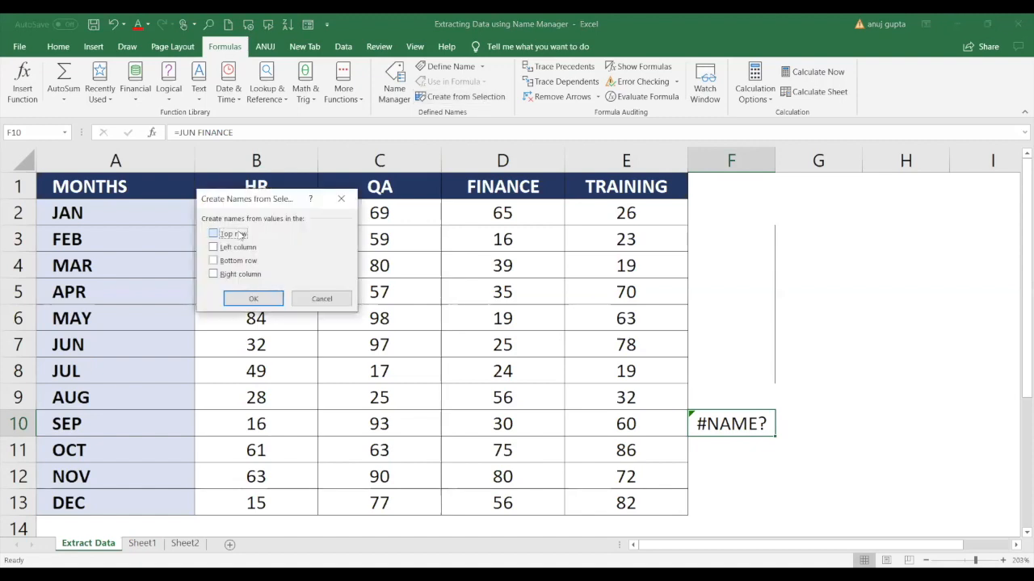
pyautogui.click(239, 247)
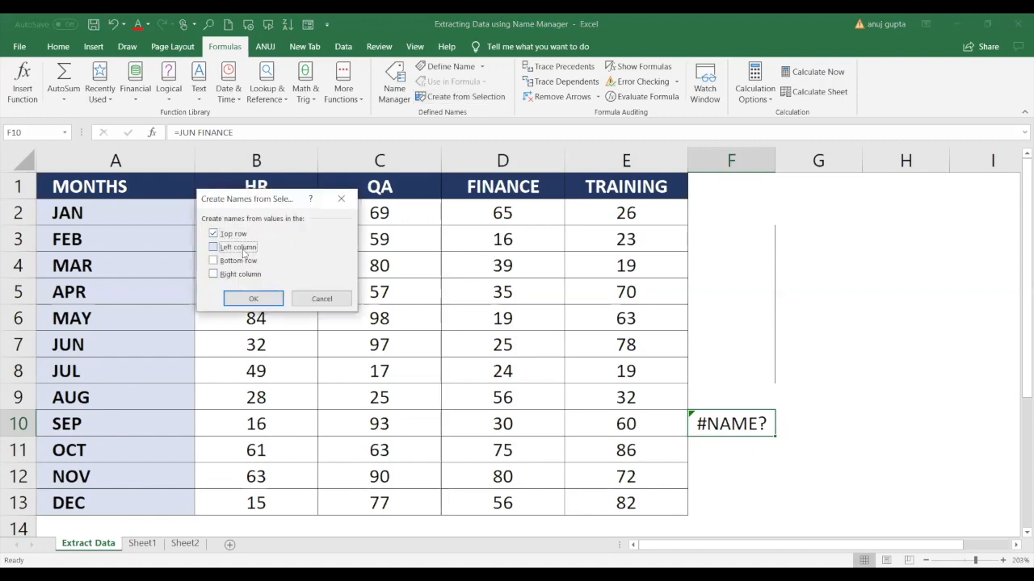
pyautogui.click(262, 299)
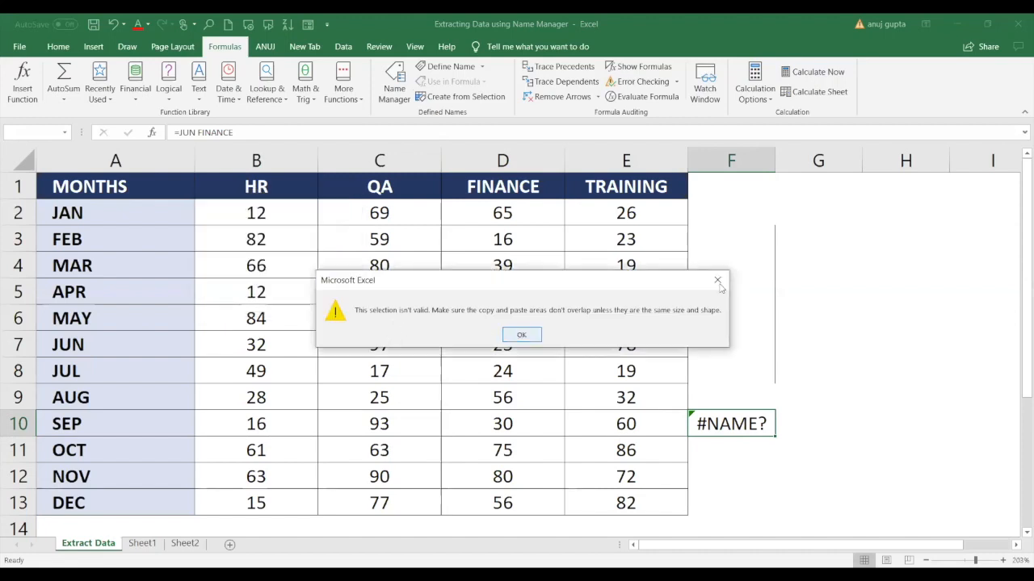
pyautogui.click(718, 281)
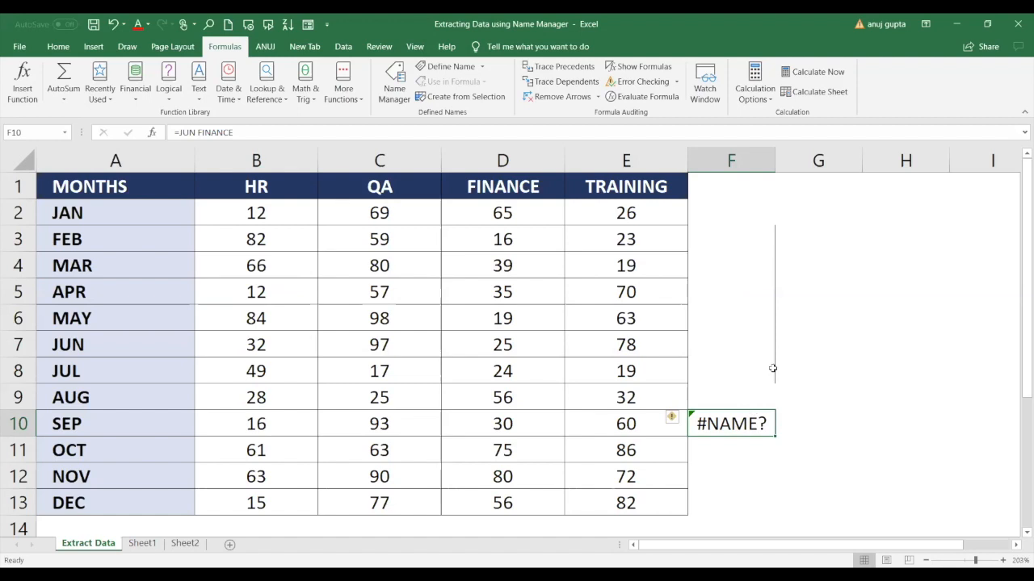
pyautogui.press('Delete')
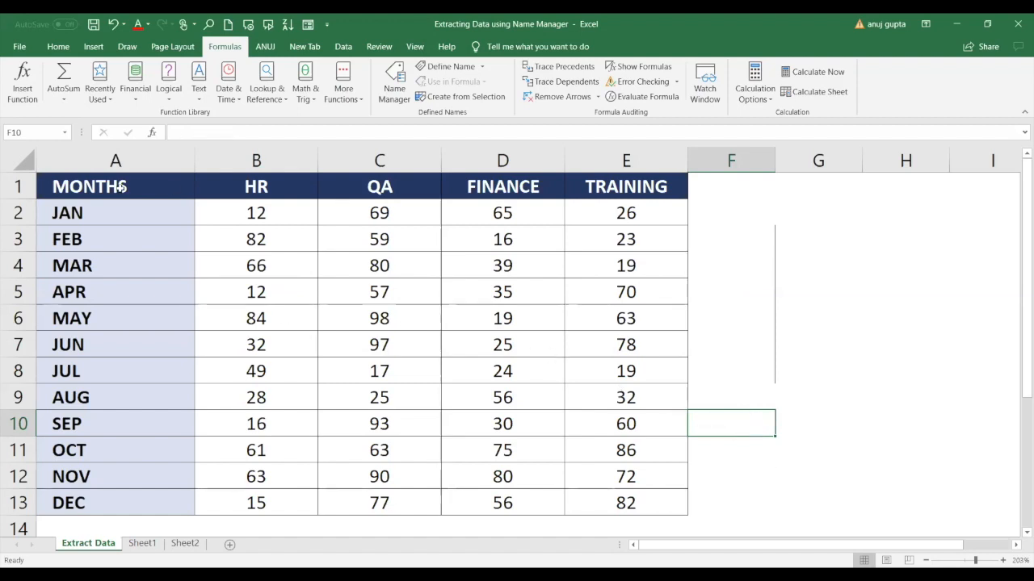
pyautogui.scroll(4, 117, 187)
pyautogui.scroll(-4, 212, 223)
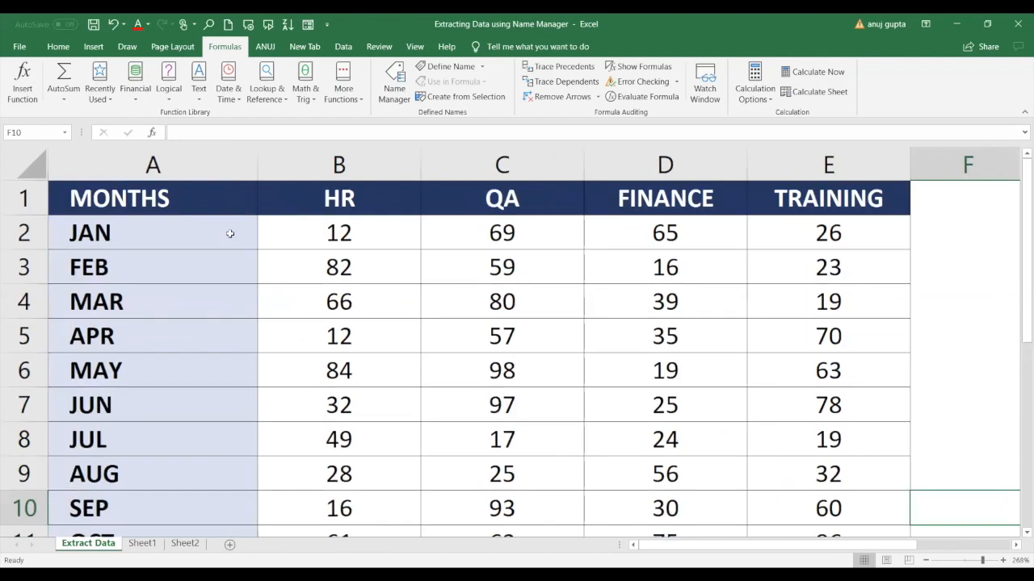
pyautogui.hscroll(3, 231, 234)
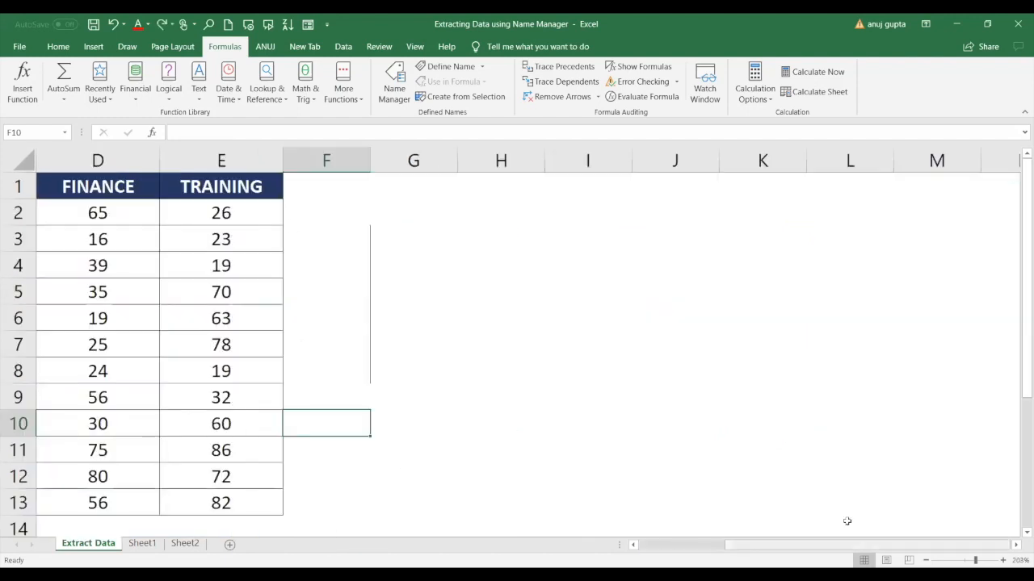
pyautogui.scroll(-4, 457, 396)
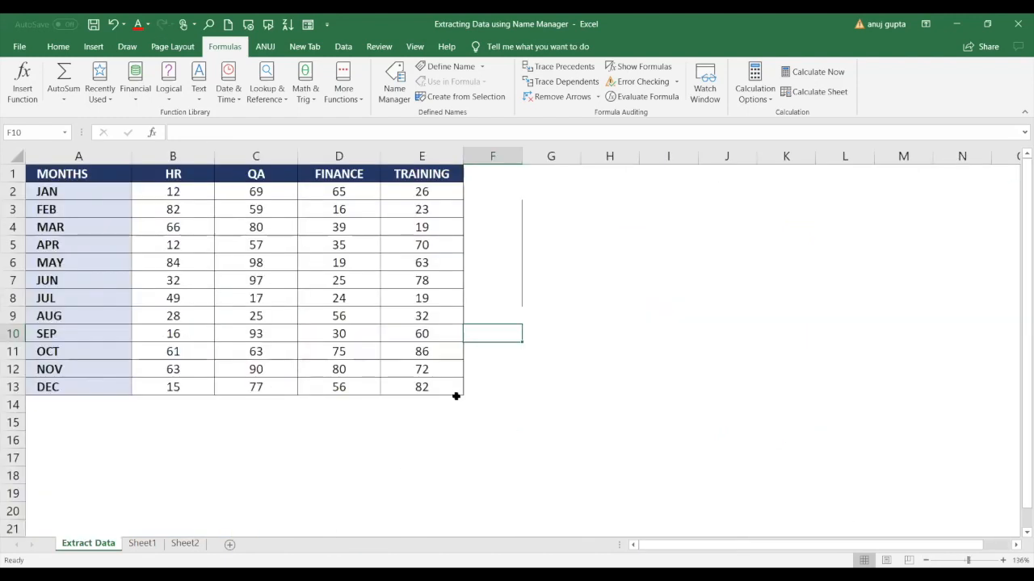
pyautogui.click(259, 233)
pyautogui.click(458, 98)
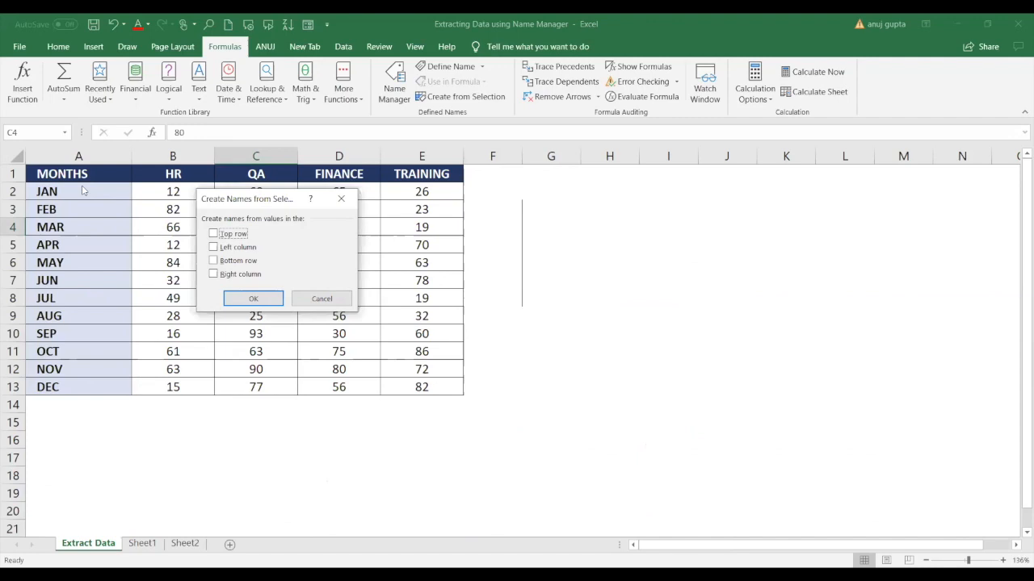
pyautogui.click(326, 303)
# Step: Try to create names from the top row and left column with only the header row A1:E1 selected
pyautogui.moveTo(93, 176); pyautogui.dragTo(410, 181)
pyautogui.click(462, 96)
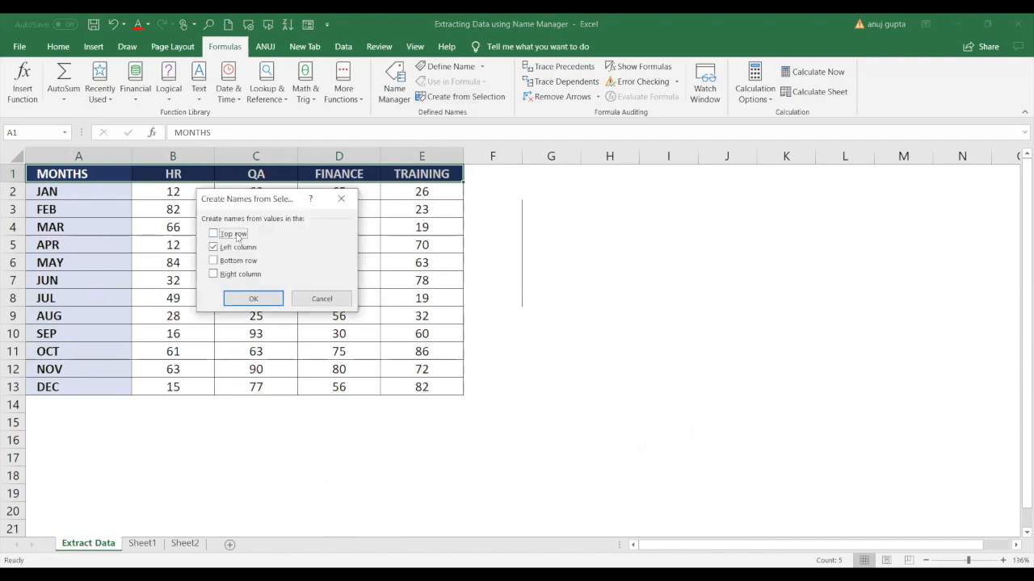
pyautogui.click(237, 236)
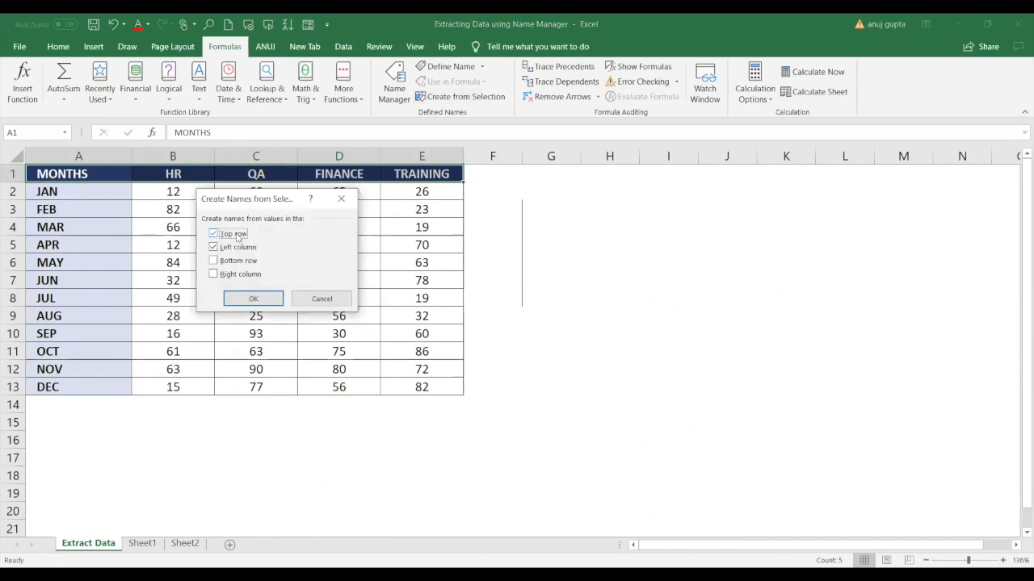
pyautogui.click(261, 300)
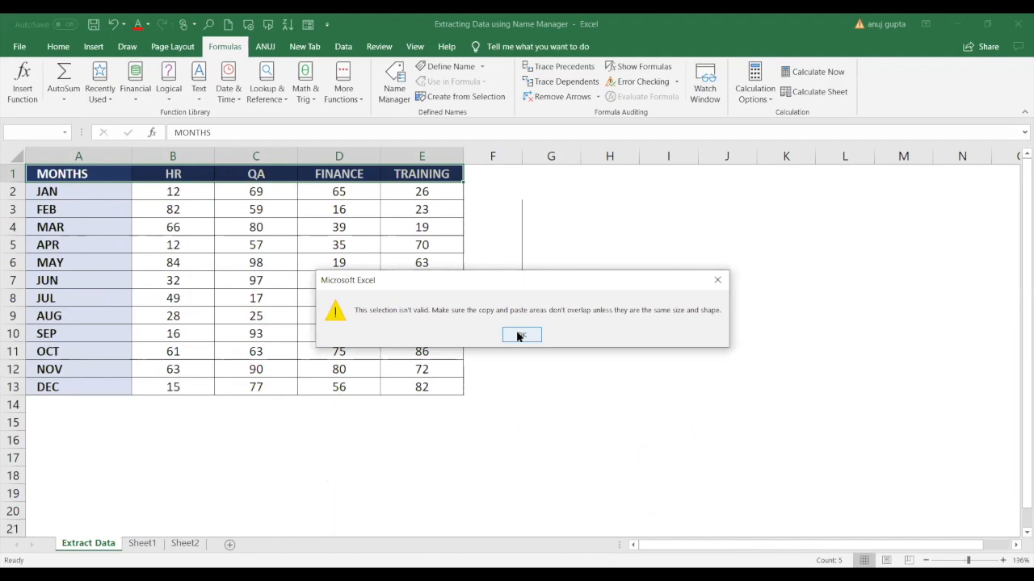
pyautogui.click(519, 335)
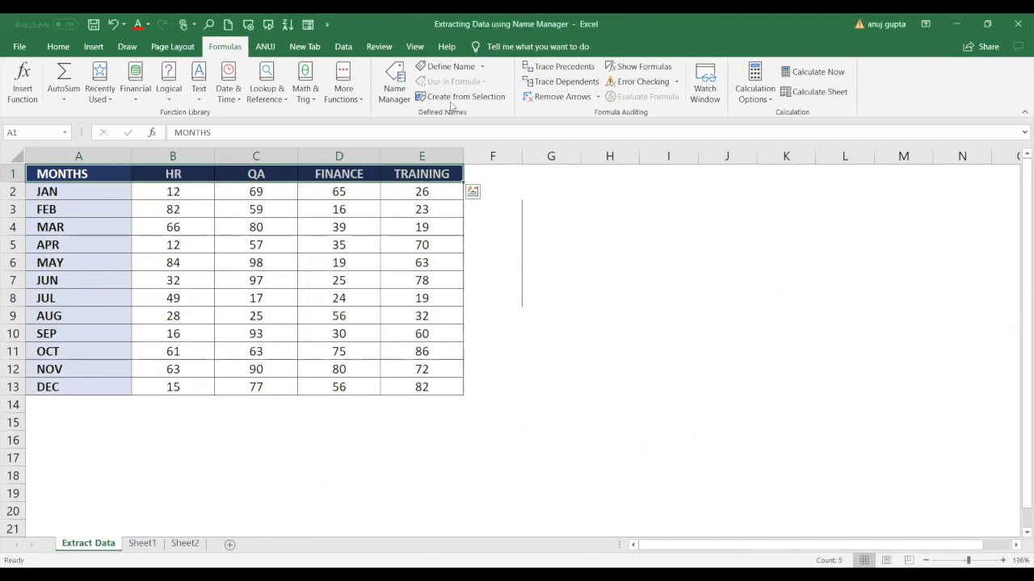
pyautogui.click(466, 98)
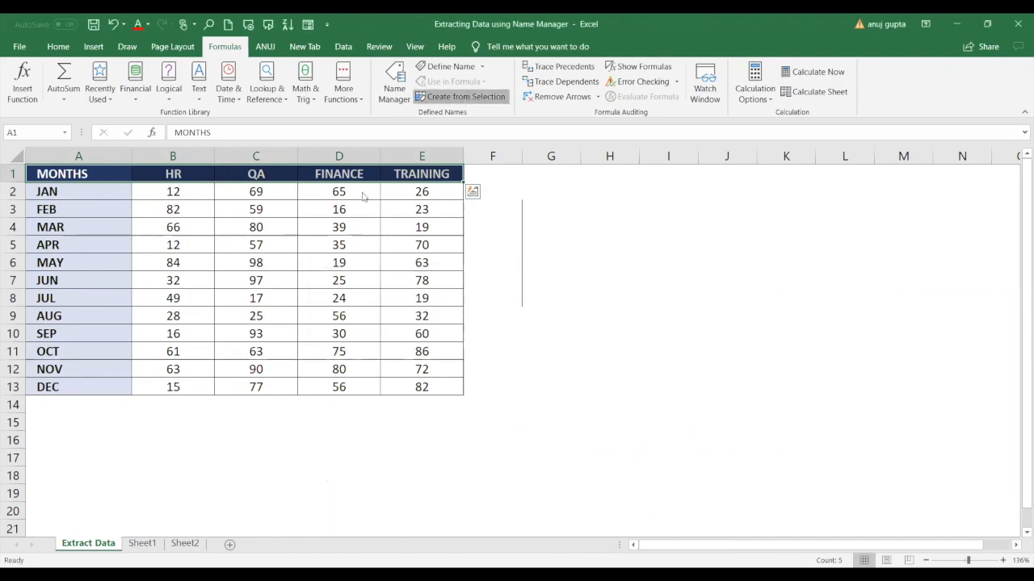
pyautogui.click(351, 198)
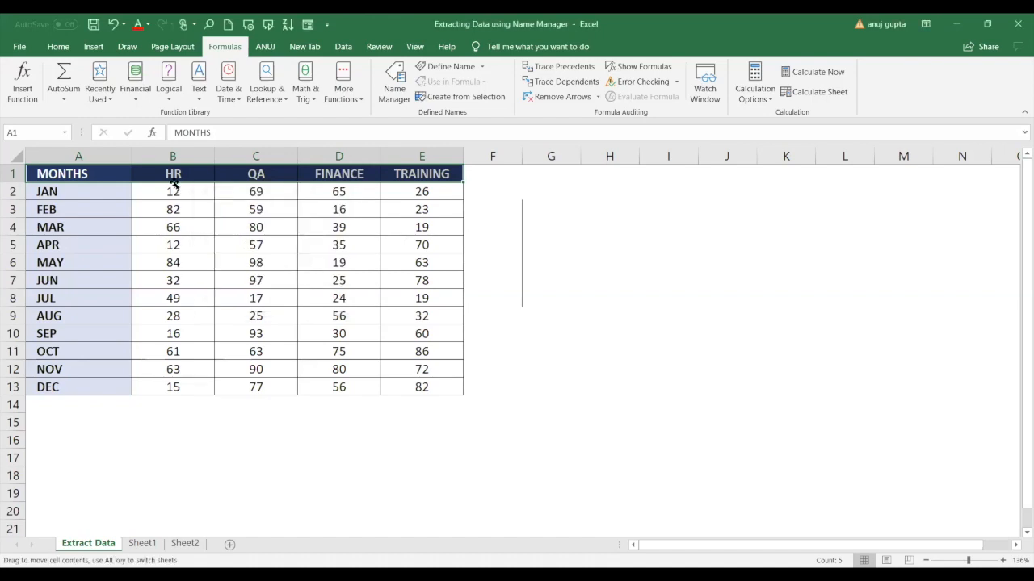
# Step: Try to create names from the top row and left column with only the department headers B1:E1 selected
pyautogui.click(164, 173)
pyautogui.moveTo(164, 174); pyautogui.dragTo(408, 176)
pyautogui.click(496, 97)
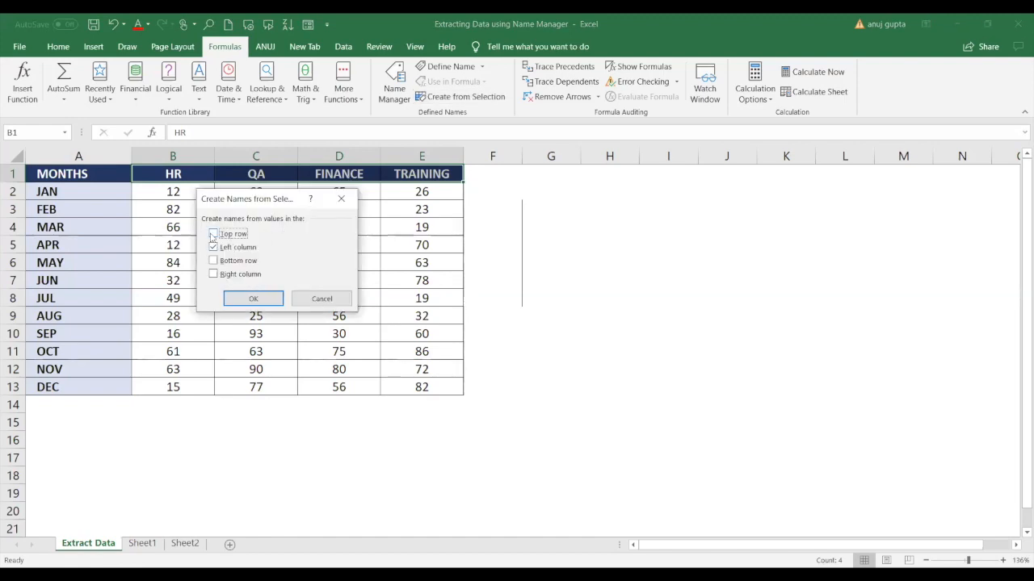
pyautogui.click(213, 234)
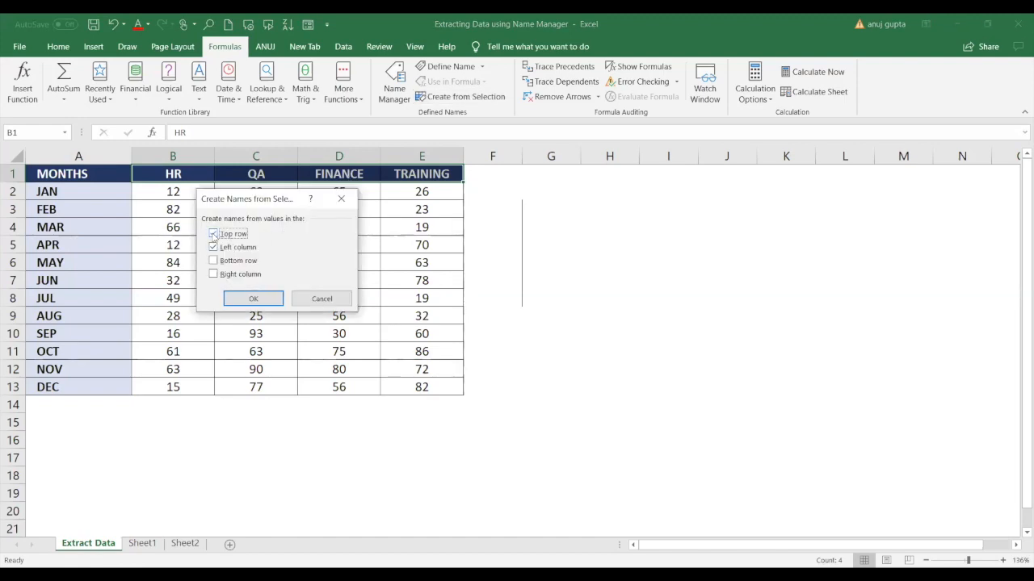
pyautogui.click(254, 299)
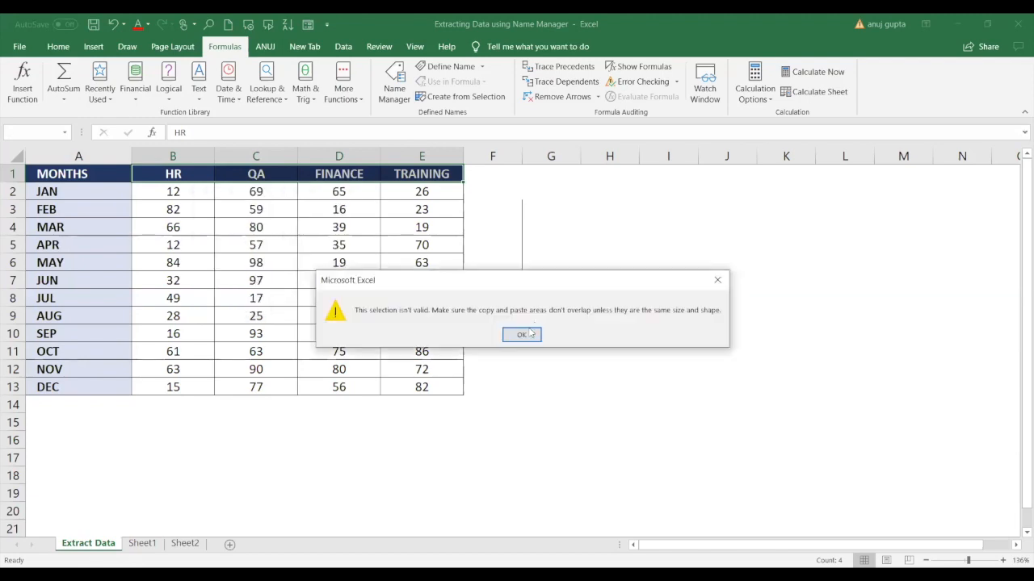
pyautogui.click(522, 335)
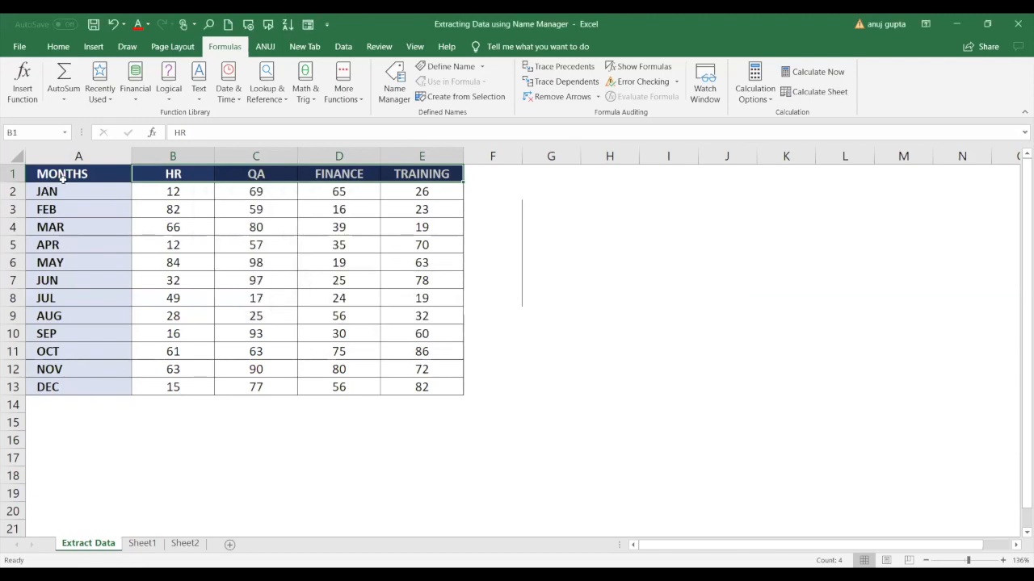
# Step: Create names from the top row and left column of the whole table A1:E13
pyautogui.moveTo(63, 178); pyautogui.dragTo(436, 388)
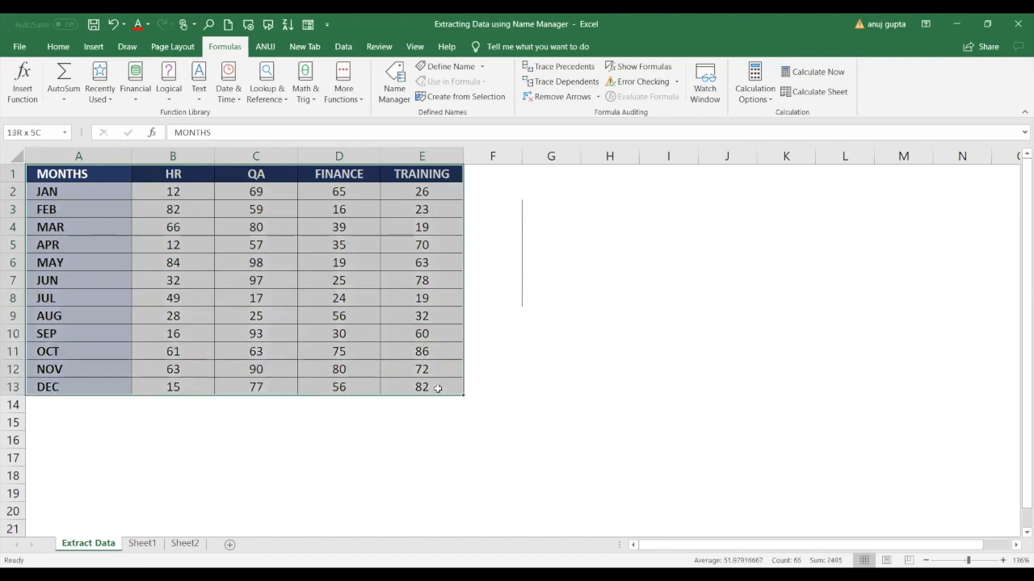
pyautogui.click(493, 99)
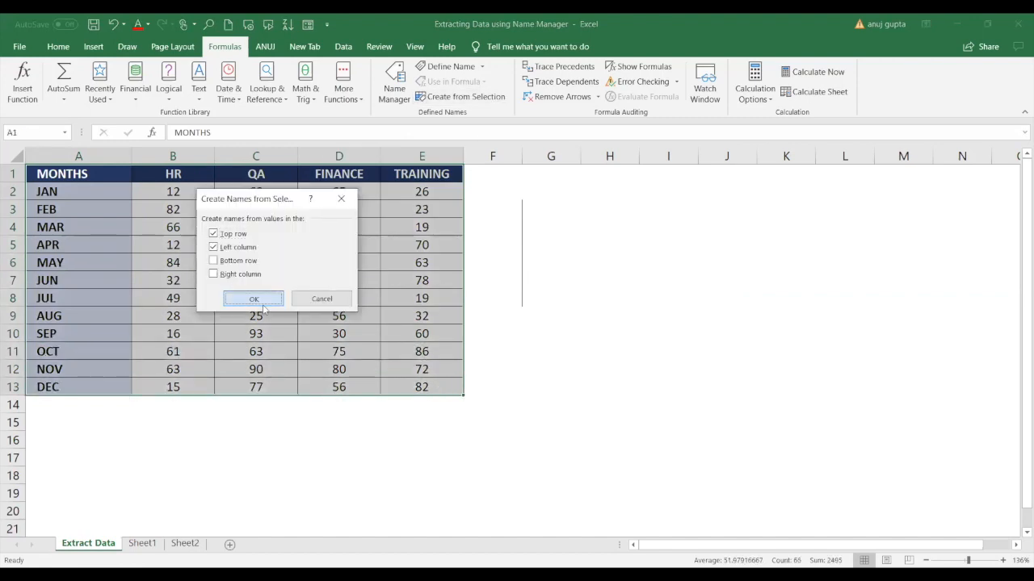
pyautogui.click(252, 299)
pyautogui.click(520, 316)
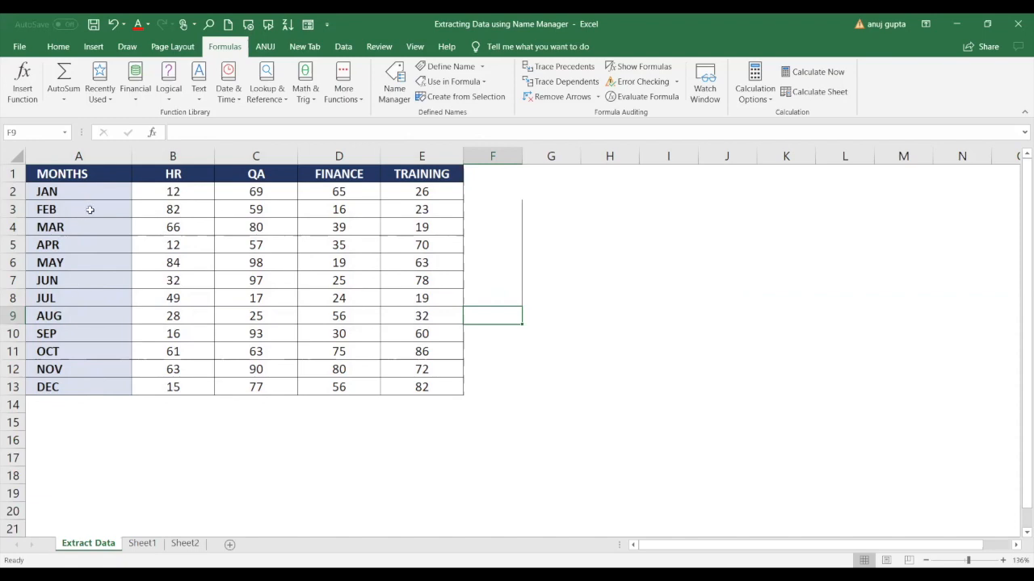
# Step: Enter the formula =JUN FINANCE in E16 to extract the June finance value by intersecting names
pyautogui.click(400, 442)
pyautogui.write('=')
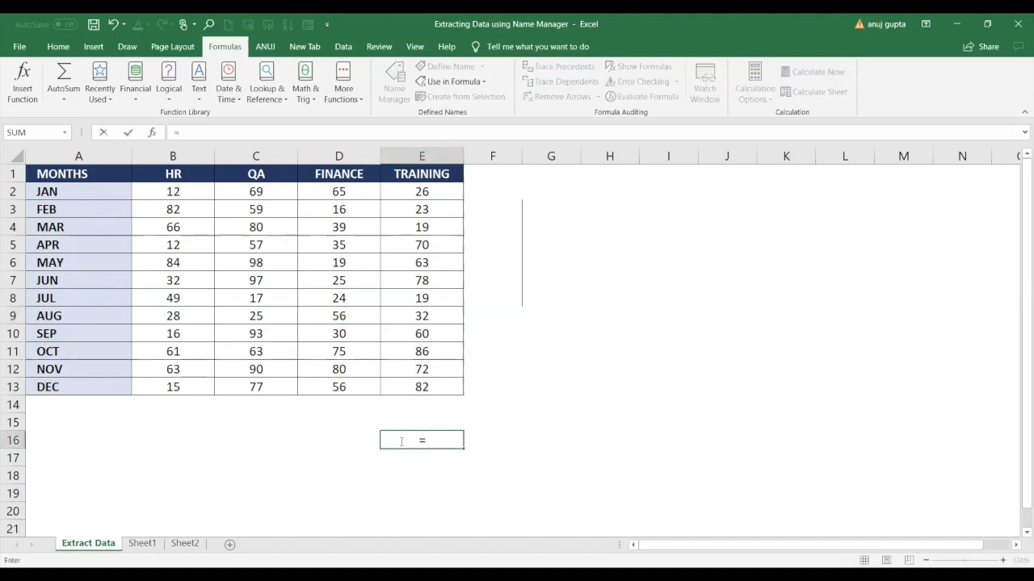
pyautogui.write('JUN')
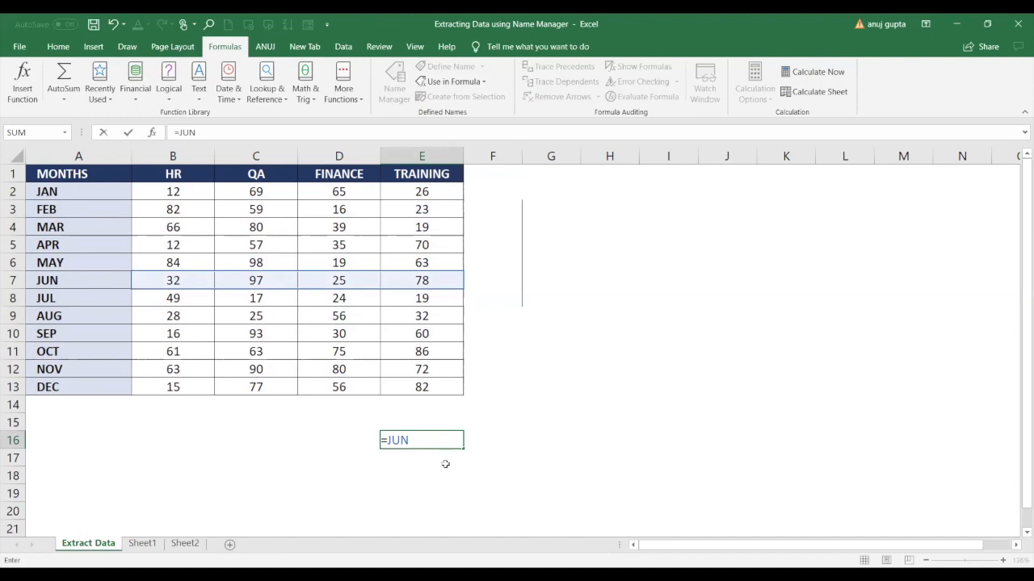
pyautogui.write('FIN')
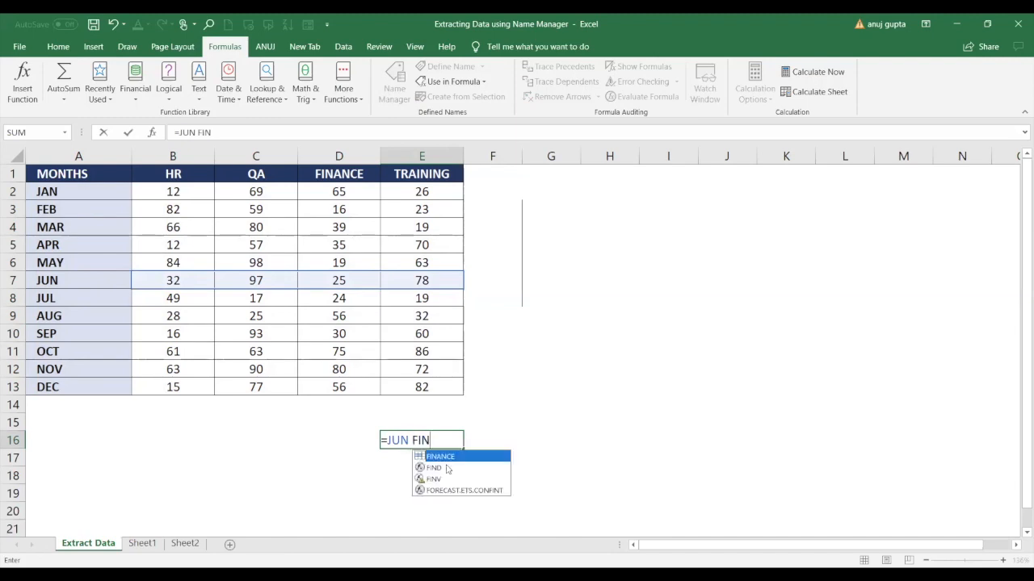
pyautogui.doubleClick(445, 459)
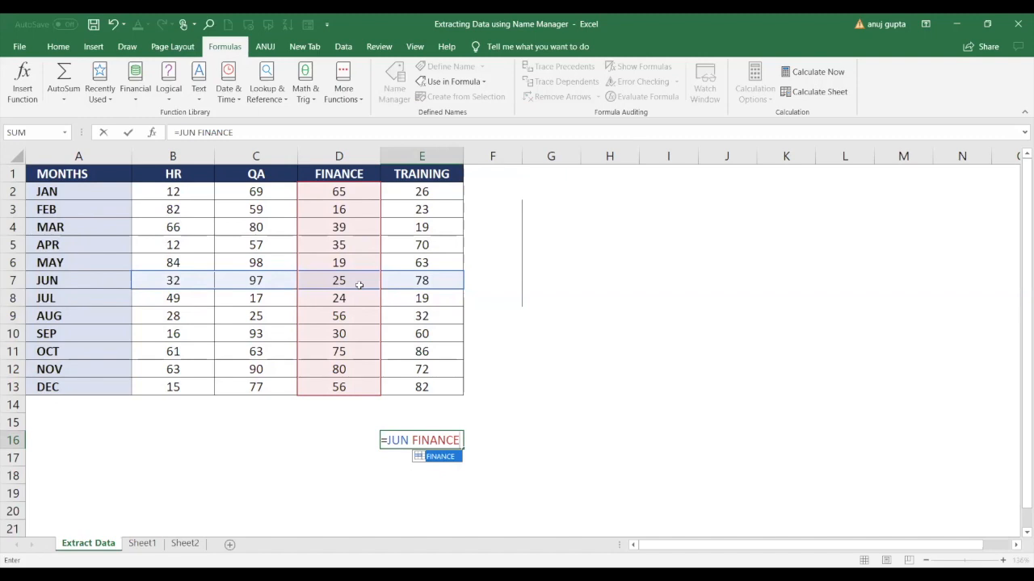
pyautogui.press('Return')
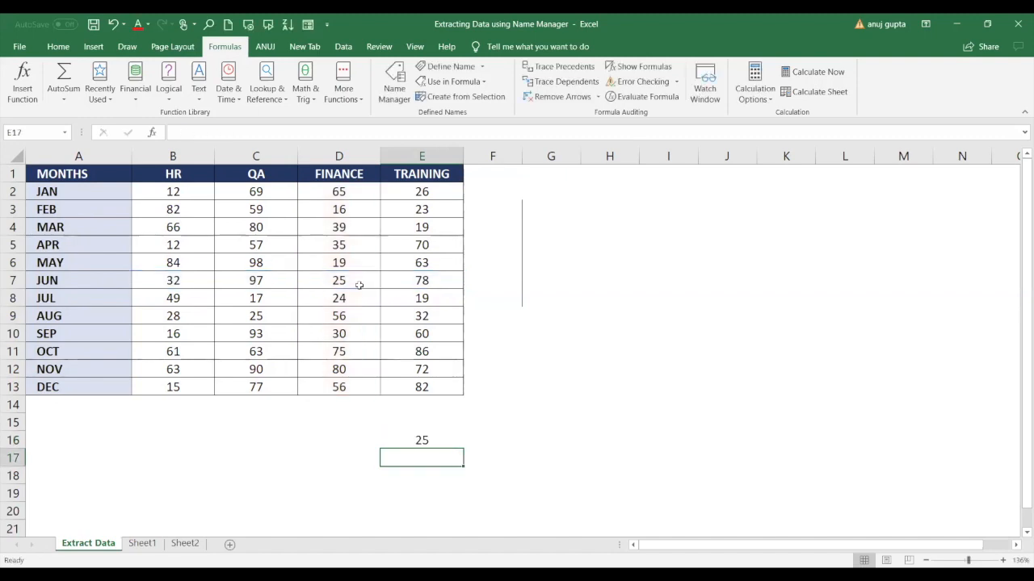
pyautogui.click(428, 437)
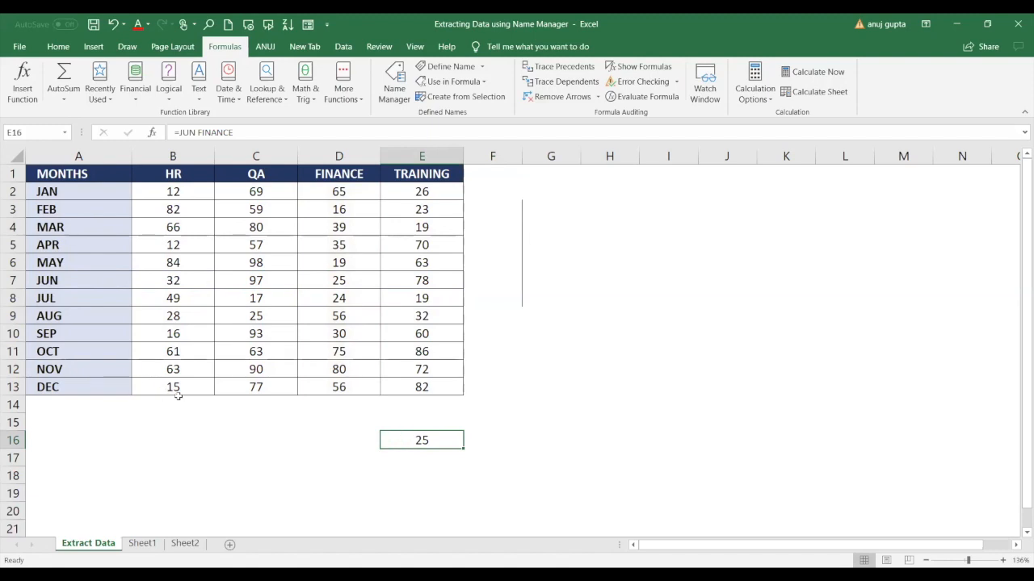
# Step: Enter the formula =DEC HR in E17 to extract the December HR value
pyautogui.click(418, 461)
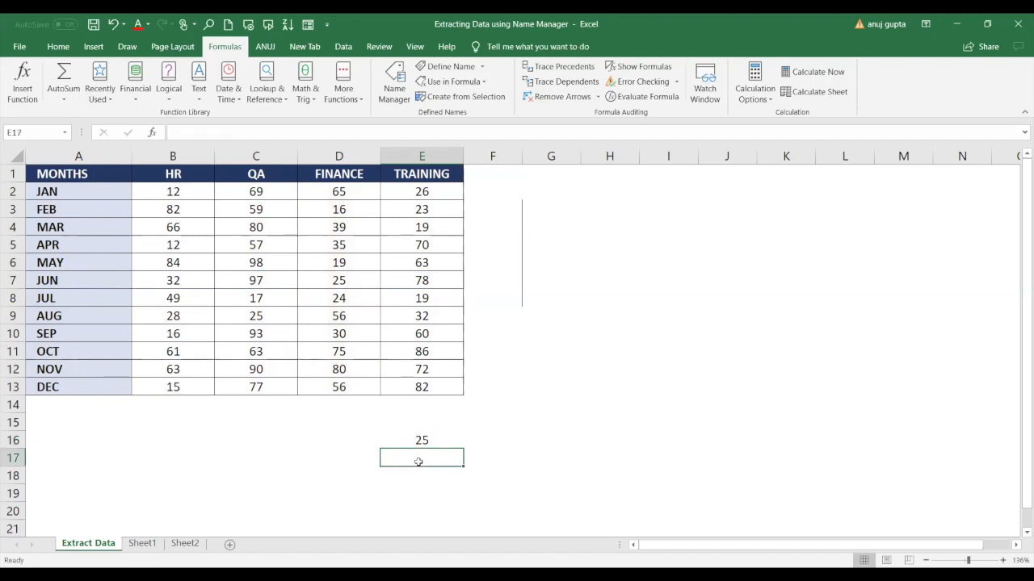
pyautogui.write('=')
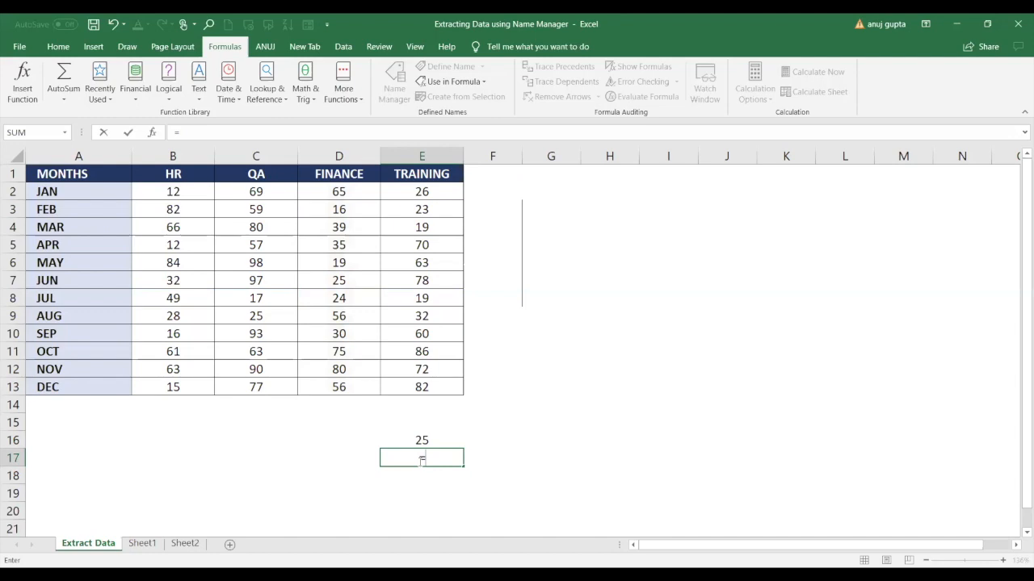
pyautogui.write('DEC ')
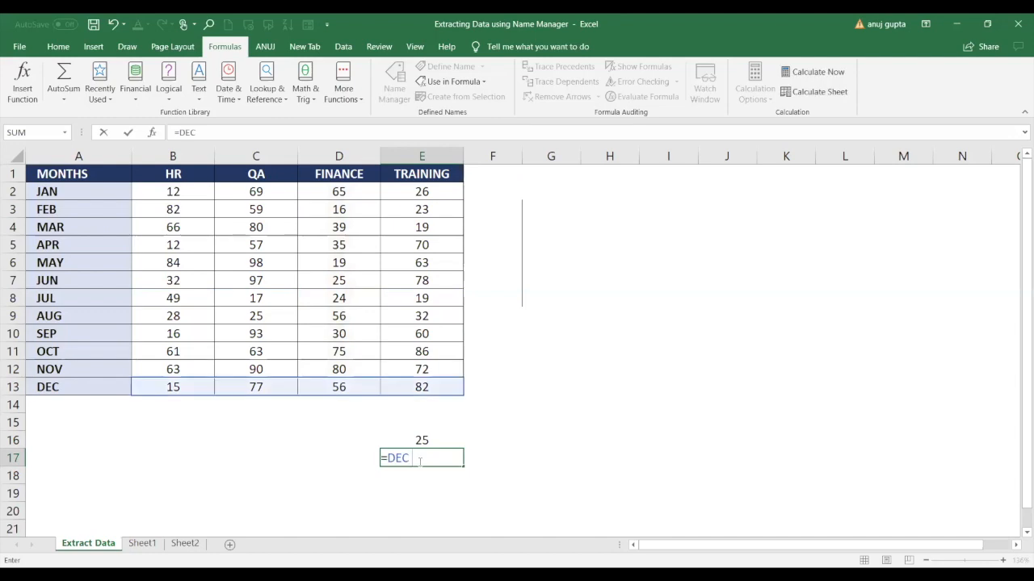
pyautogui.write('HR')
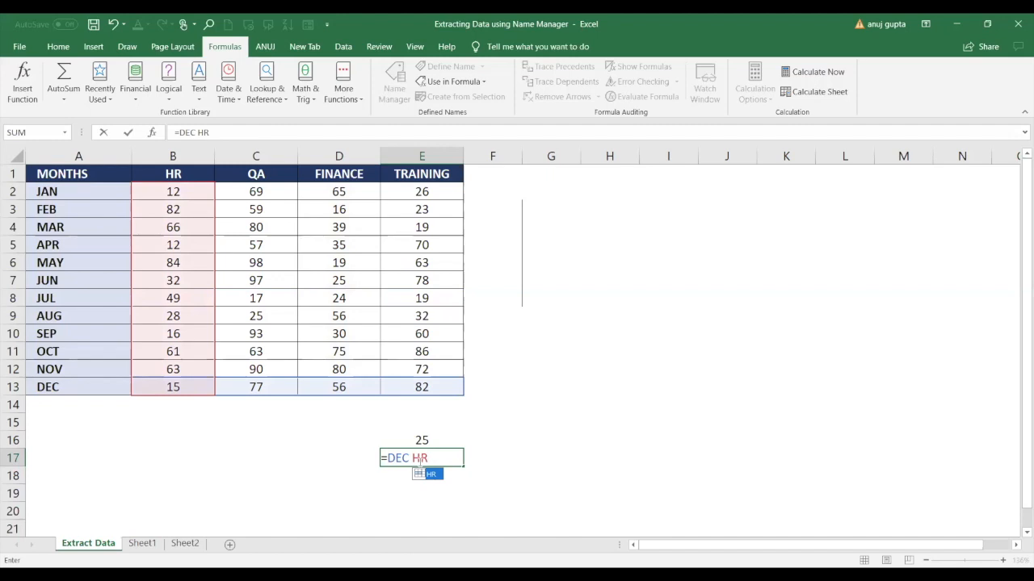
pyautogui.press('Return')
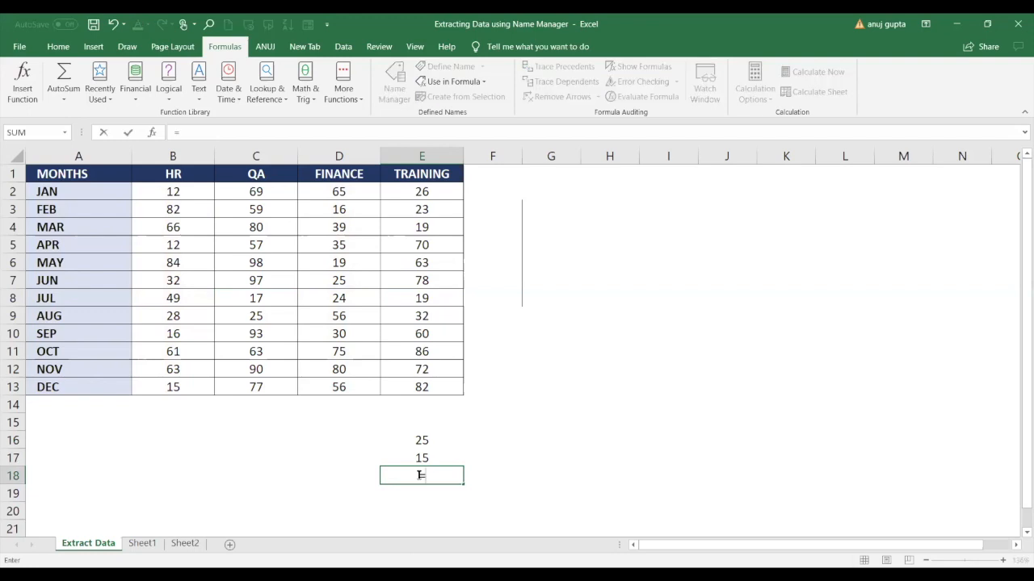
# Step: Enter the formula =NOV TRAINING in E18 to extract the November training value
pyautogui.write('nov')
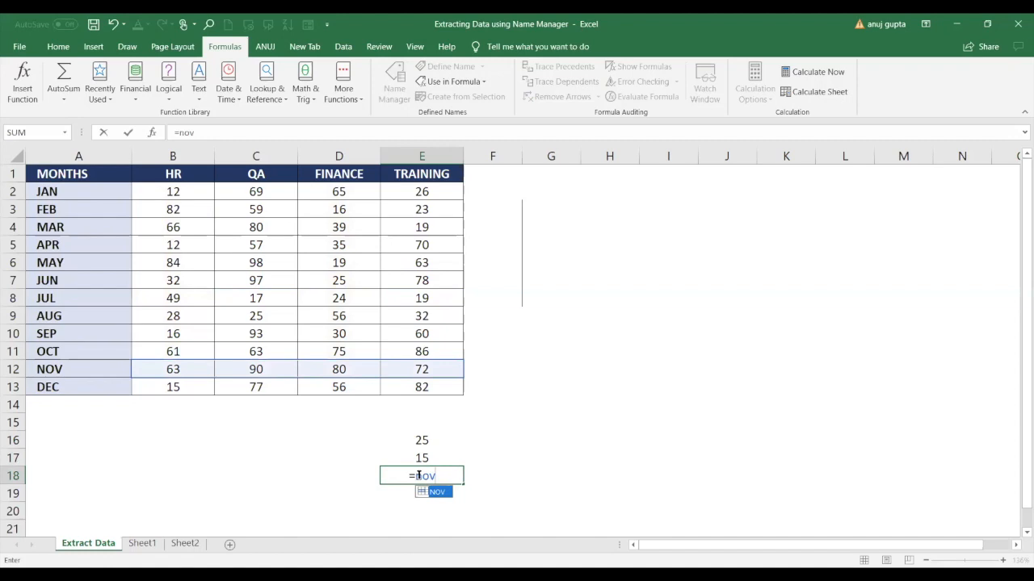
pyautogui.press('Tab')
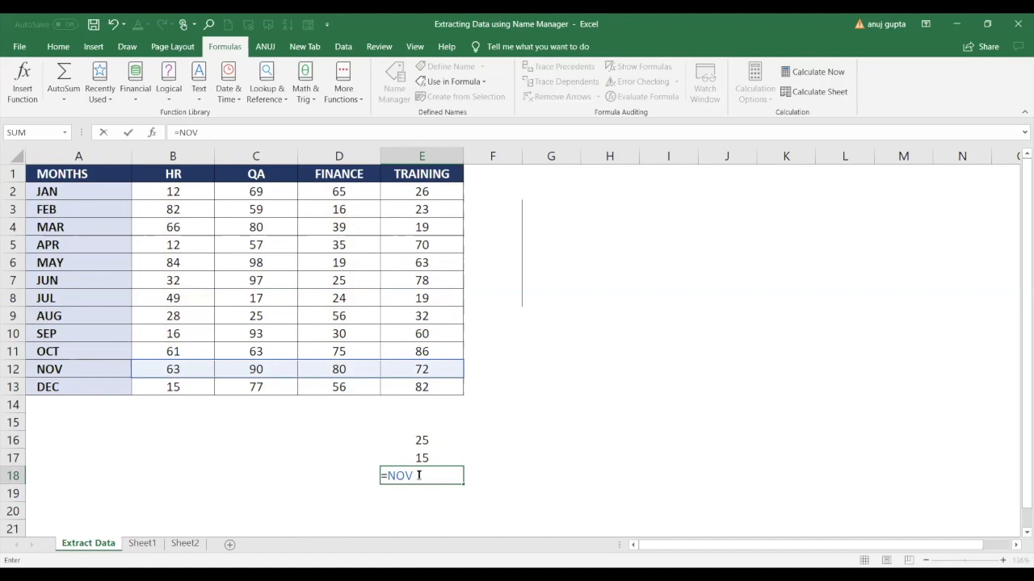
pyautogui.write('TRAINING')
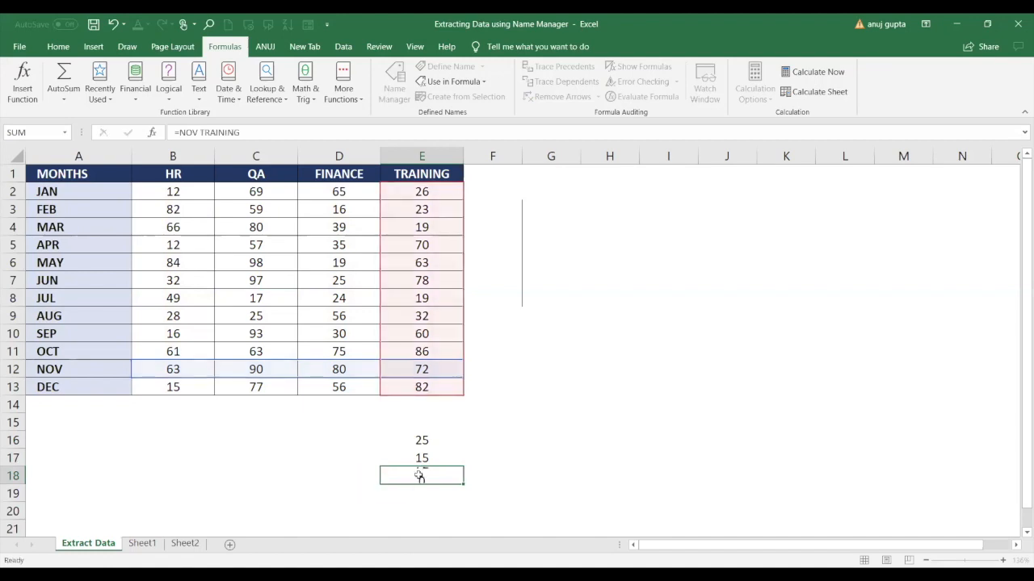
# Step: Complete the =NOV TRAINING formula in E18 and select the extracted results in E16:E18
pyautogui.press('Return')
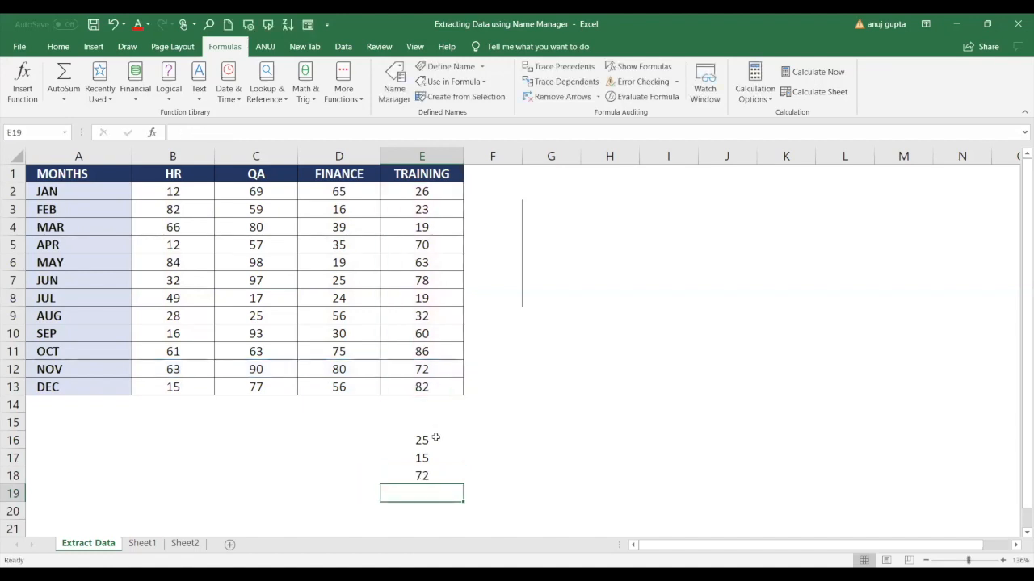
pyautogui.moveTo(421, 441); pyautogui.dragTo(417, 468)
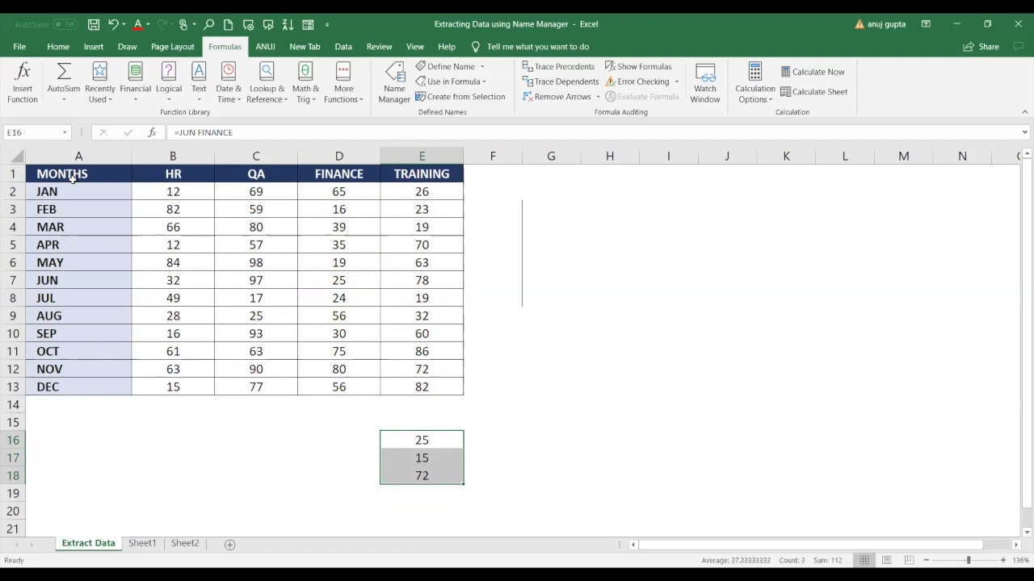
# Step: Review the Create Names from Selection options for the table A1:E13 and dismiss them without creating names
pyautogui.moveTo(74, 179); pyautogui.dragTo(433, 387)
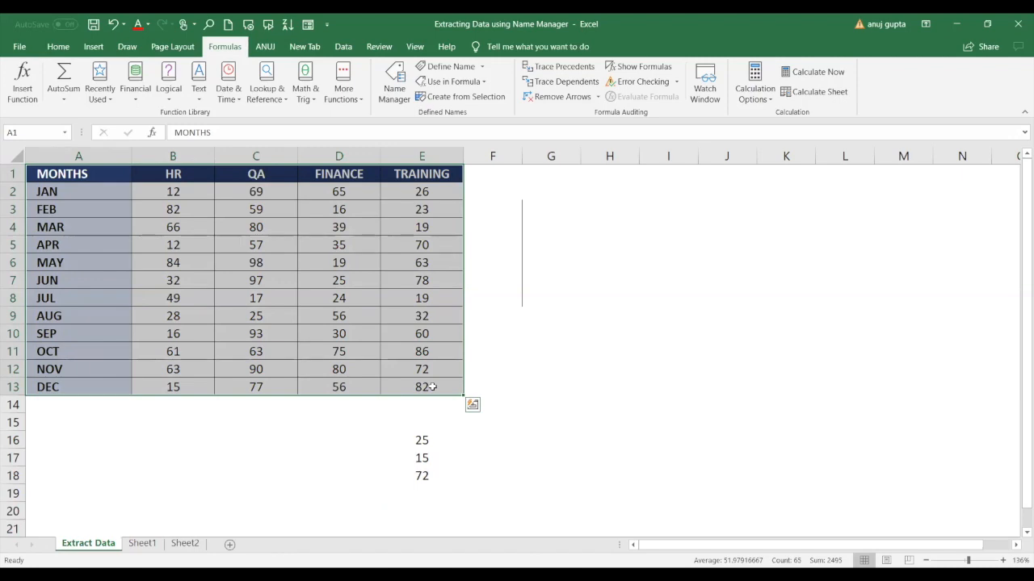
pyautogui.click(504, 97)
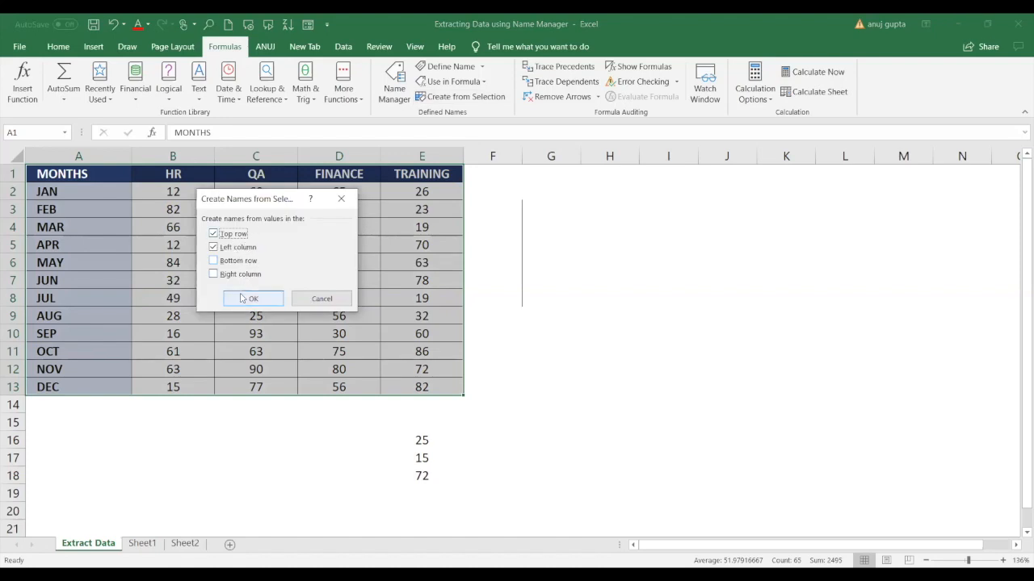
pyautogui.click(344, 201)
# Step: Check the name-based formulas behind the extracted results in E16 and E17
pyautogui.click(353, 419)
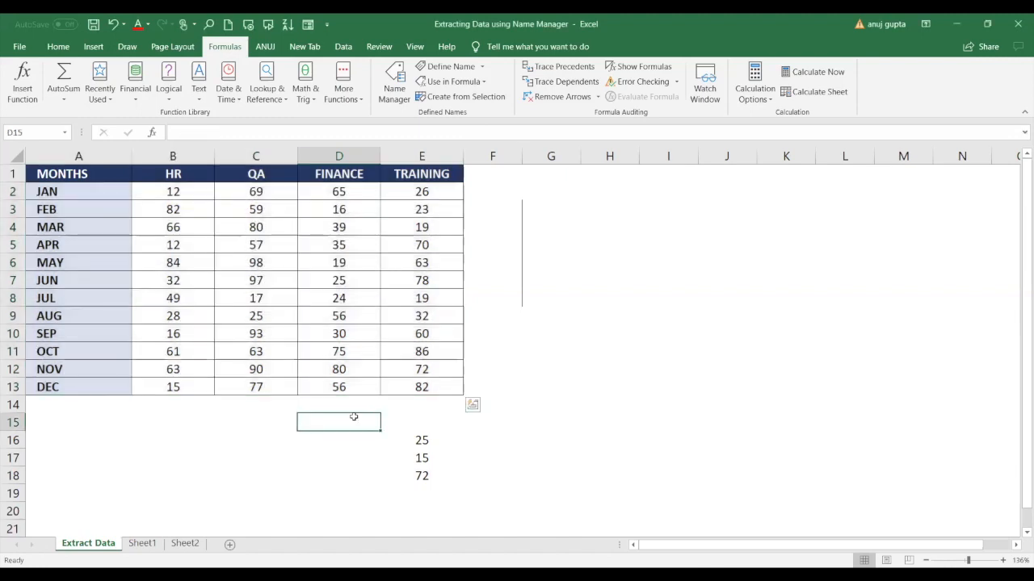
pyautogui.click(404, 442)
pyautogui.click(411, 457)
pyautogui.click(422, 441)
# Step: Try a formula in F16 that uses only the row name, =JUN
pyautogui.click(498, 437)
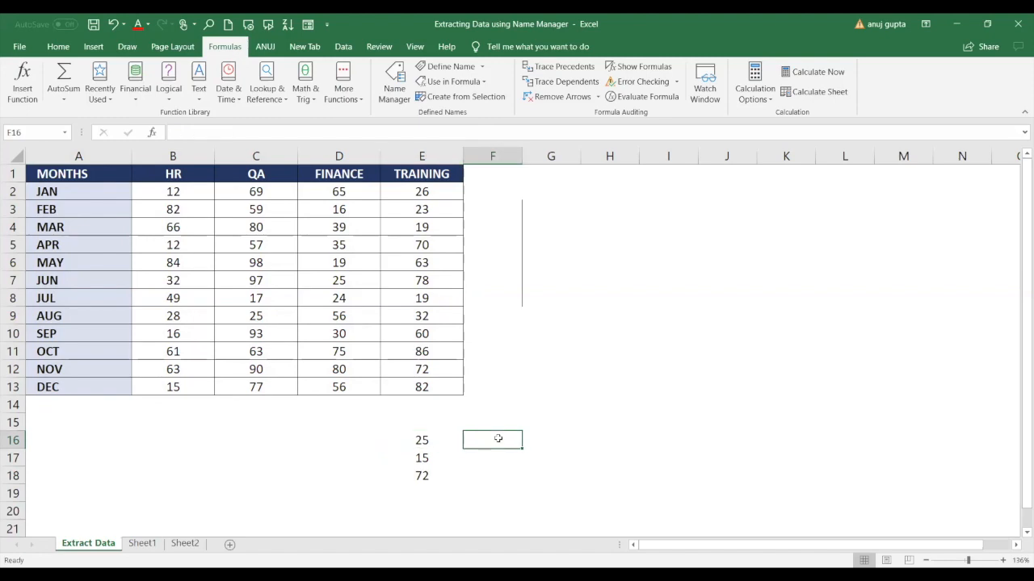
pyautogui.write('=')
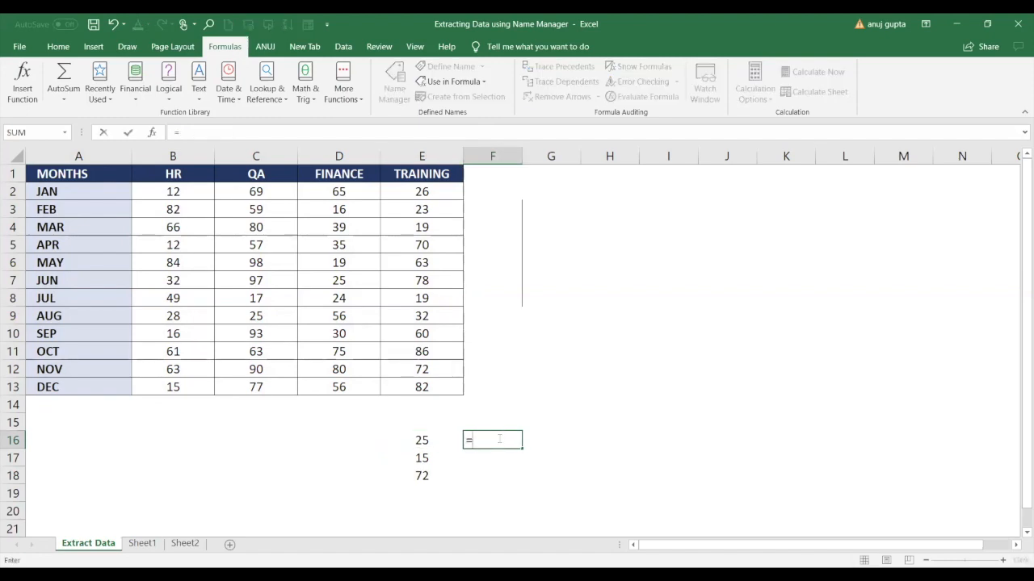
pyautogui.write('jun')
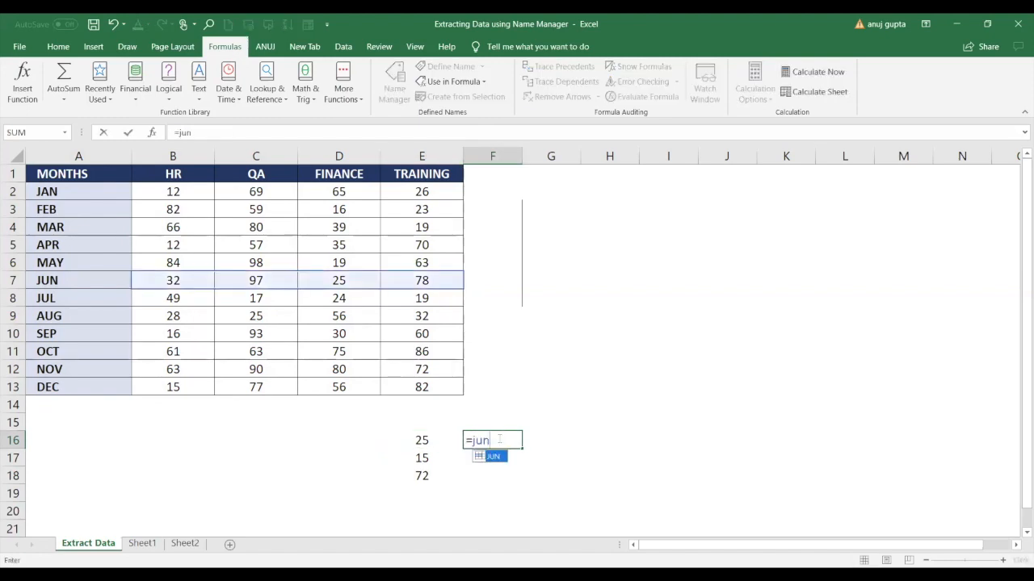
pyautogui.press('Tab')
pyautogui.press('Return')
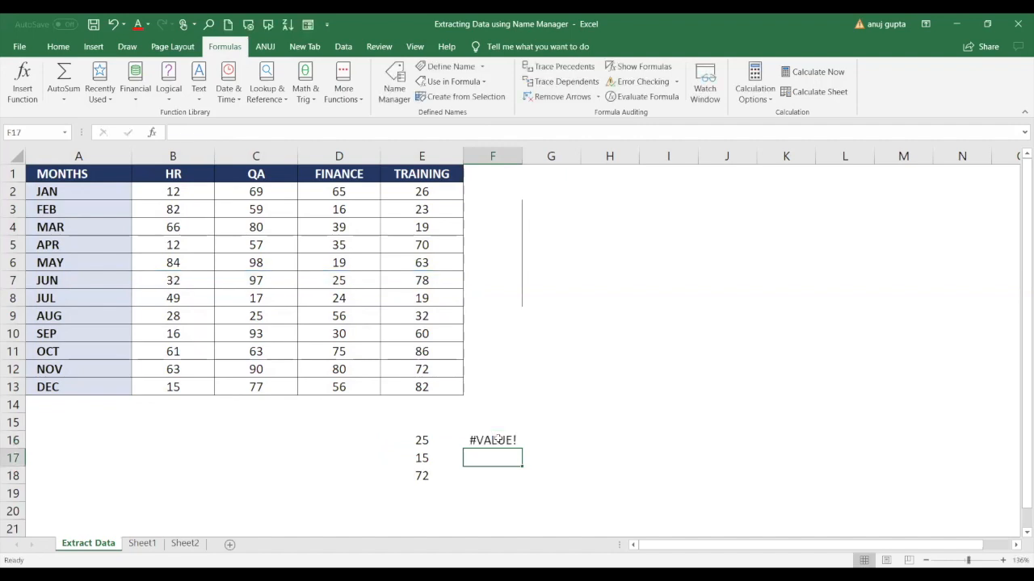
# Step: Clear F16 and try the single-name formula =JUN in it once more
pyautogui.click(498, 438)
pyautogui.press('Delete')
pyautogui.write('=j')
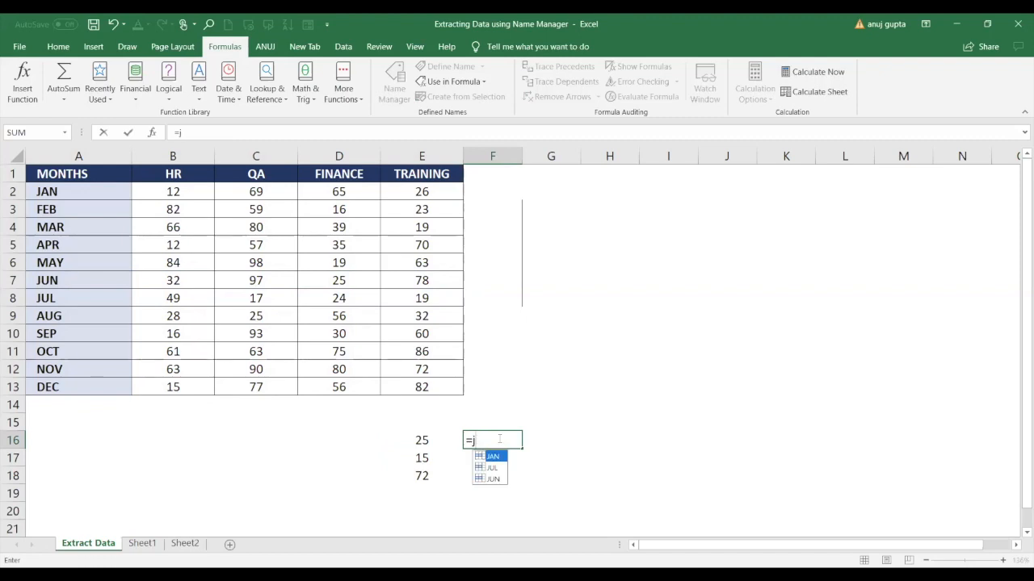
pyautogui.write('un')
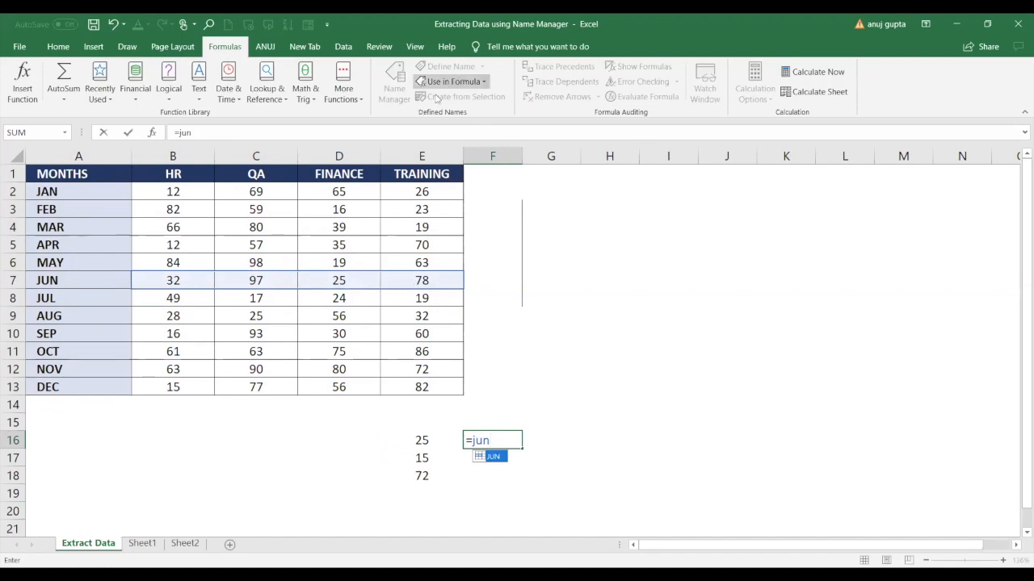
pyautogui.click(592, 179)
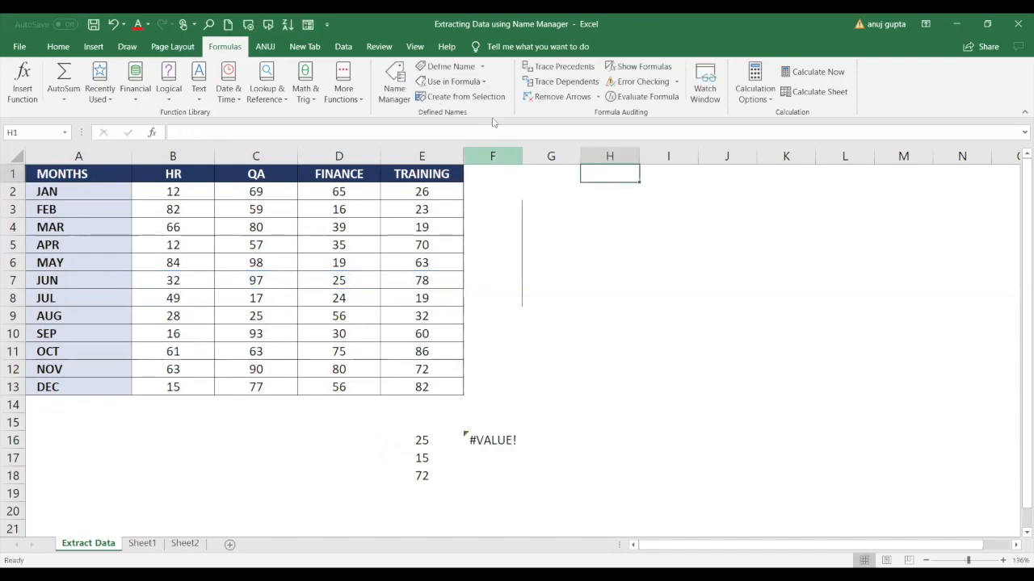
# Step: Examine the defined month and department names and the ranges they refer to in the Name Manager
pyautogui.click(395, 81)
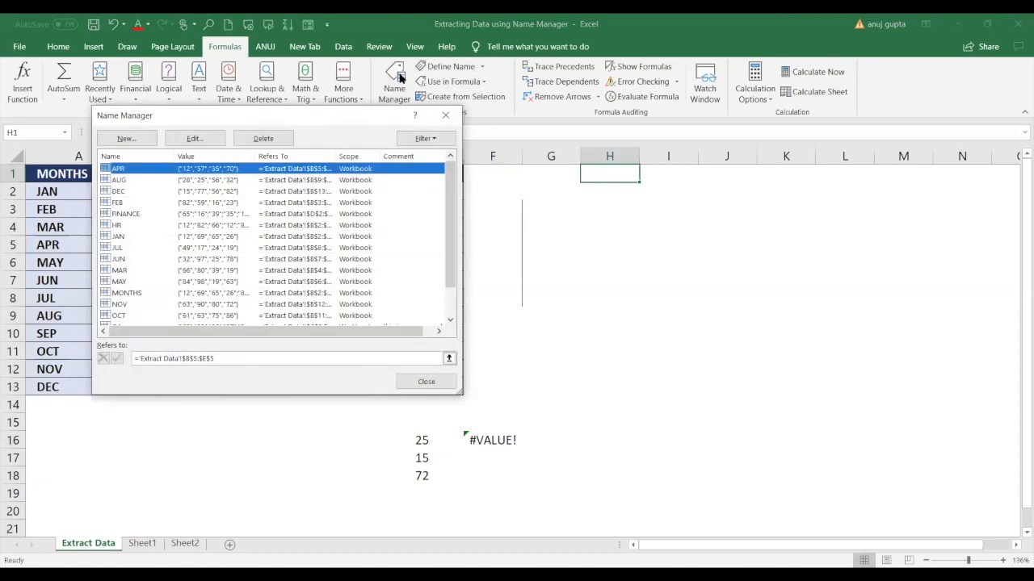
pyautogui.click(121, 179)
pyautogui.press('Down')
pyautogui.press('Down')
pyautogui.press('Down')
pyautogui.press('Down')
pyautogui.press('Down')
pyautogui.press('Down')
pyautogui.press('Down')
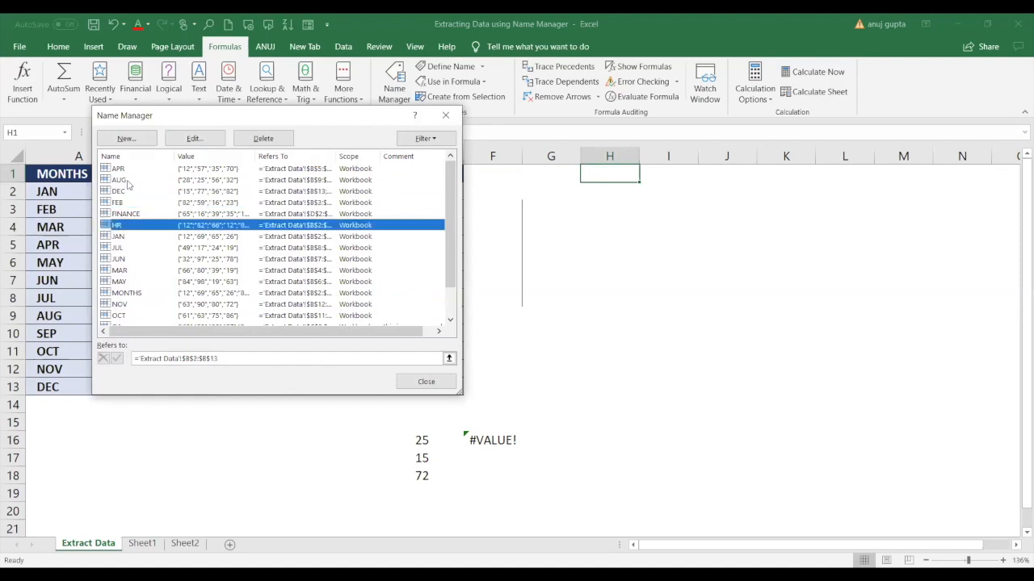
pyautogui.press('Down')
pyautogui.press('Down')
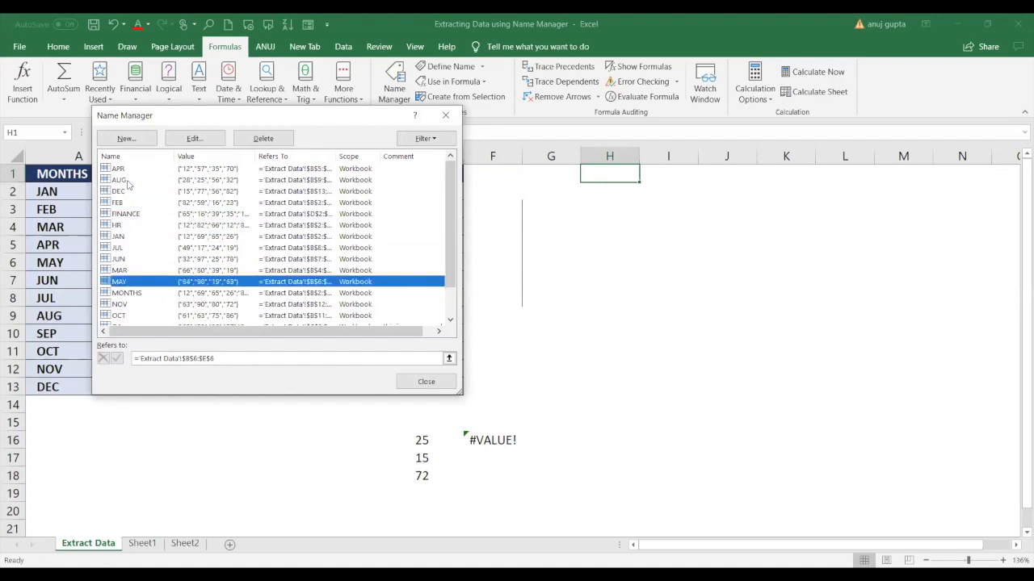
pyautogui.press('Down')
pyautogui.press('Down')
pyautogui.press('Down')
pyautogui.press('Down')
pyautogui.press('Down')
pyautogui.press('Down')
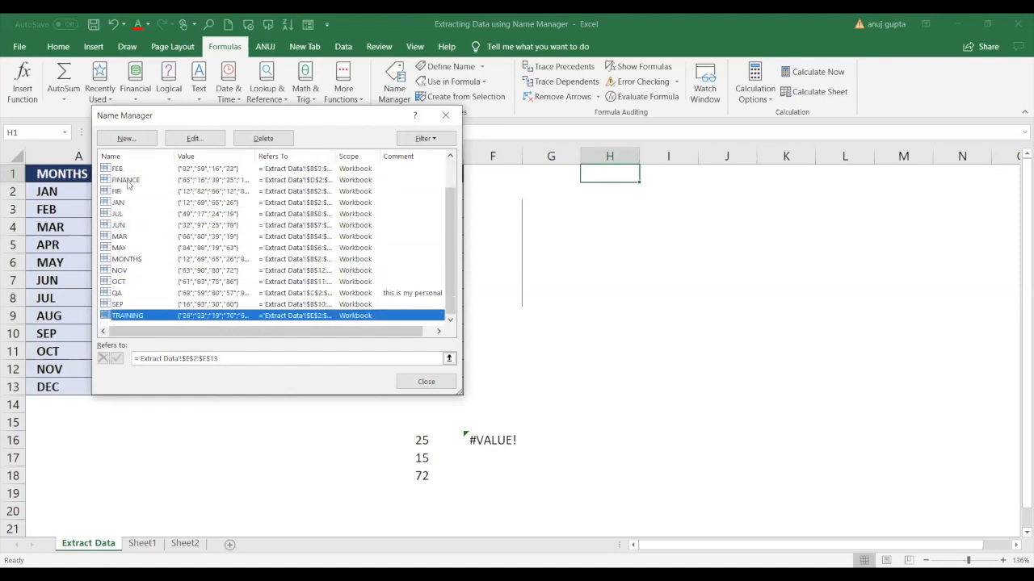
pyautogui.press('Up')
pyautogui.press('Up')
pyautogui.press('Up')
pyautogui.press('Up')
pyautogui.press('Up')
pyautogui.press('Up')
pyautogui.press('Up')
pyautogui.press('Up')
pyautogui.press('Up')
pyautogui.press('Up')
pyautogui.press('Up')
pyautogui.press('Up')
pyautogui.press('Up')
pyautogui.press('Up')
pyautogui.press('Up')
pyautogui.press('Up')
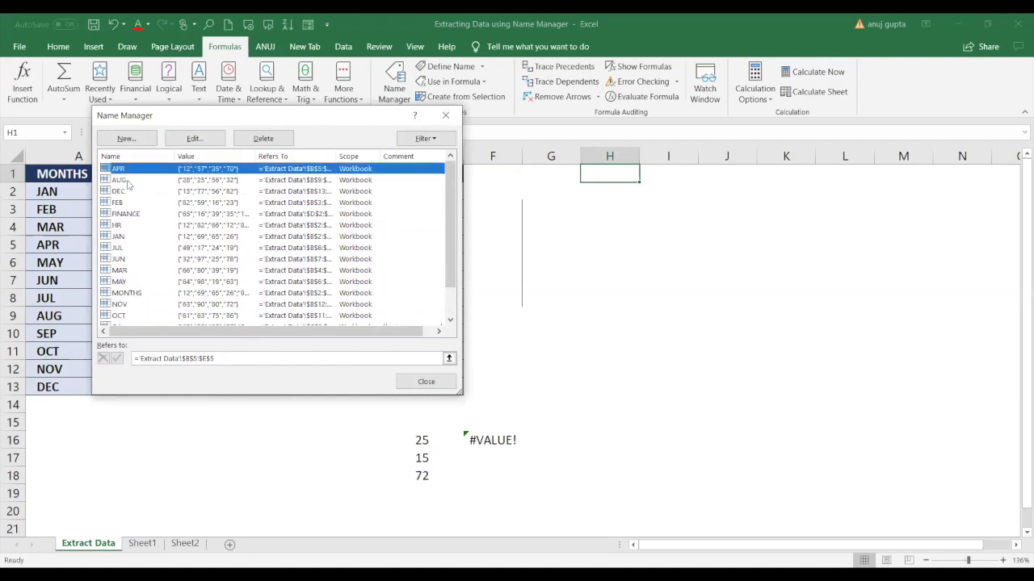
pyautogui.press('Down')
pyautogui.press('Down')
pyautogui.press('Down')
pyautogui.press('Down')
pyautogui.press('Down')
pyautogui.press('Down')
pyautogui.press('Down')
pyautogui.press('Down')
pyautogui.press('Down')
pyautogui.press('Down')
pyautogui.press('Down')
pyautogui.press('Down')
pyautogui.press('Down')
pyautogui.press('Down')
pyautogui.press('Down')
pyautogui.press('Down')
pyautogui.press('Up')
pyautogui.press('Up')
pyautogui.press('Up')
pyautogui.press('Up')
pyautogui.press('Up')
pyautogui.press('Up')
pyautogui.press('Up')
pyautogui.press('Up')
pyautogui.press('Up')
pyautogui.press('Up')
pyautogui.press('Up')
pyautogui.press('Up')
pyautogui.press('Up')
pyautogui.press('Up')
pyautogui.press('Up')
pyautogui.press('Up')
pyautogui.press('Down')
pyautogui.press('Down')
pyautogui.press('Down')
pyautogui.press('Down')
pyautogui.press('Down')
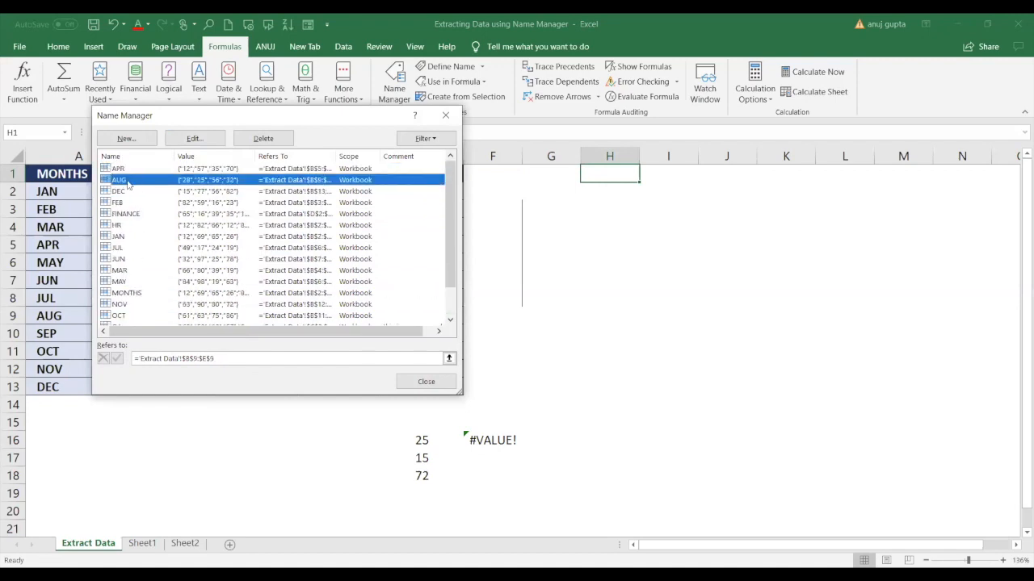
pyautogui.press('Down')
pyautogui.press('Down')
pyautogui.press('Down')
pyautogui.press('Down')
pyautogui.press('Down')
pyautogui.press('Down')
pyautogui.press('Down')
pyautogui.press('Down')
pyautogui.press('Down')
pyautogui.press('Down')
pyautogui.press('Down')
pyautogui.press('Up')
pyautogui.press('Up')
pyautogui.press('Up')
pyautogui.press('Up')
pyautogui.press('Up')
pyautogui.press('Up')
pyautogui.press('Up')
pyautogui.press('Up')
pyautogui.press('Up')
pyautogui.press('Up')
pyautogui.press('Up')
pyautogui.press('Up')
pyautogui.press('Up')
pyautogui.press('Up')
pyautogui.press('Up')
pyautogui.press('Up')
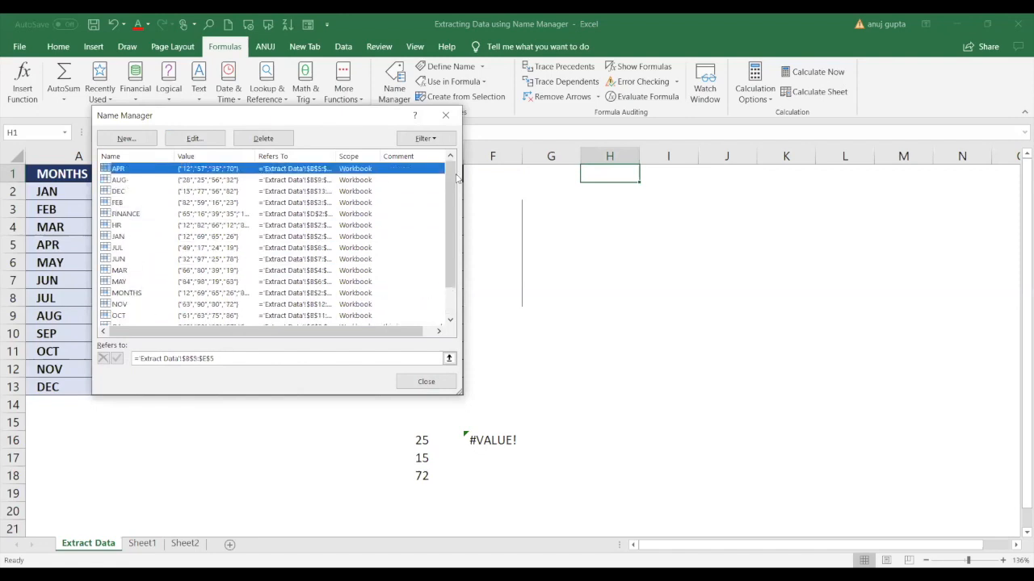
pyautogui.click(456, 117)
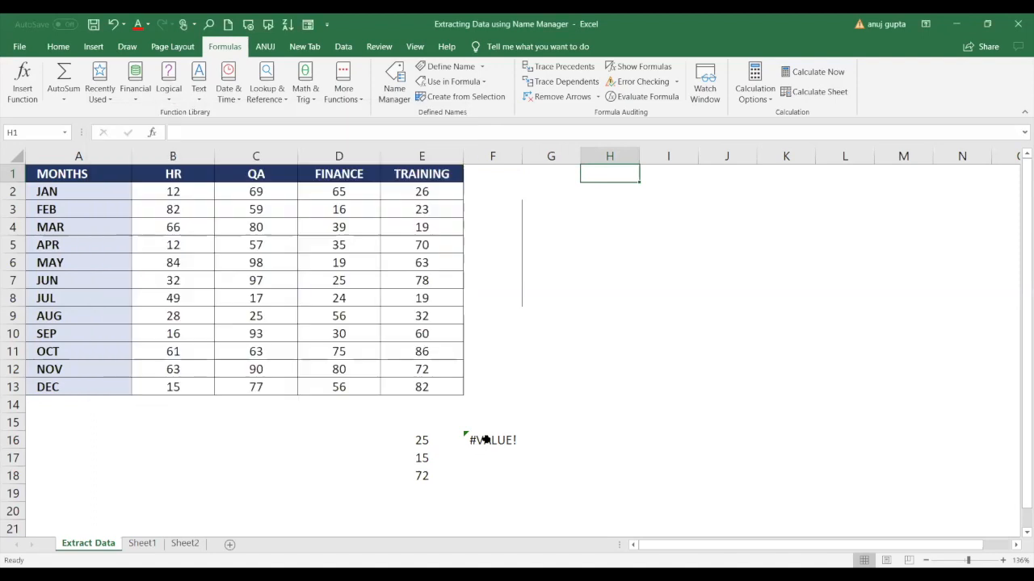
# Step: Replace the formula in F16 with =JUN QA to extract the June value of the QA department
pyautogui.click(486, 439)
pyautogui.write('=')
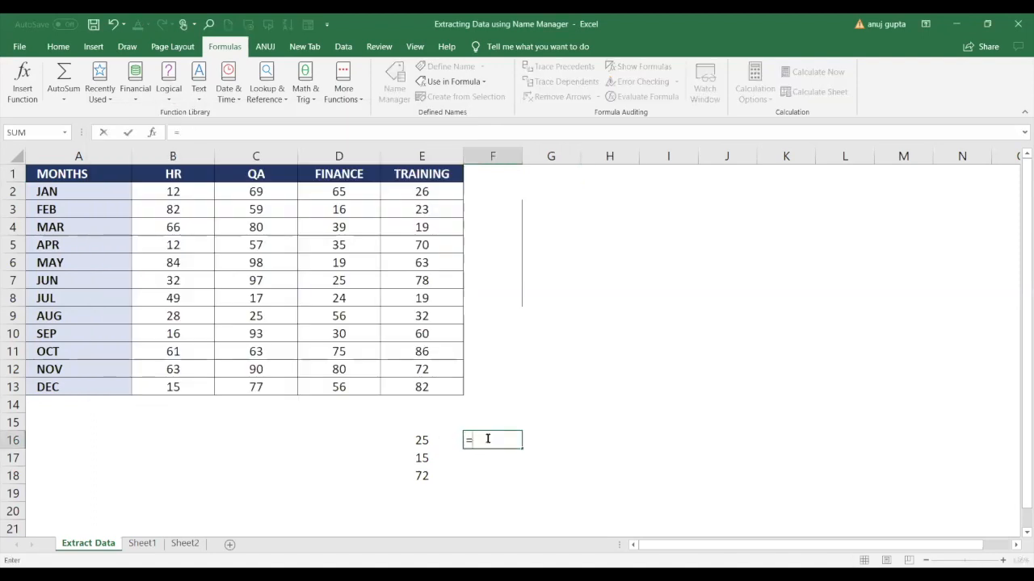
pyautogui.write('jun')
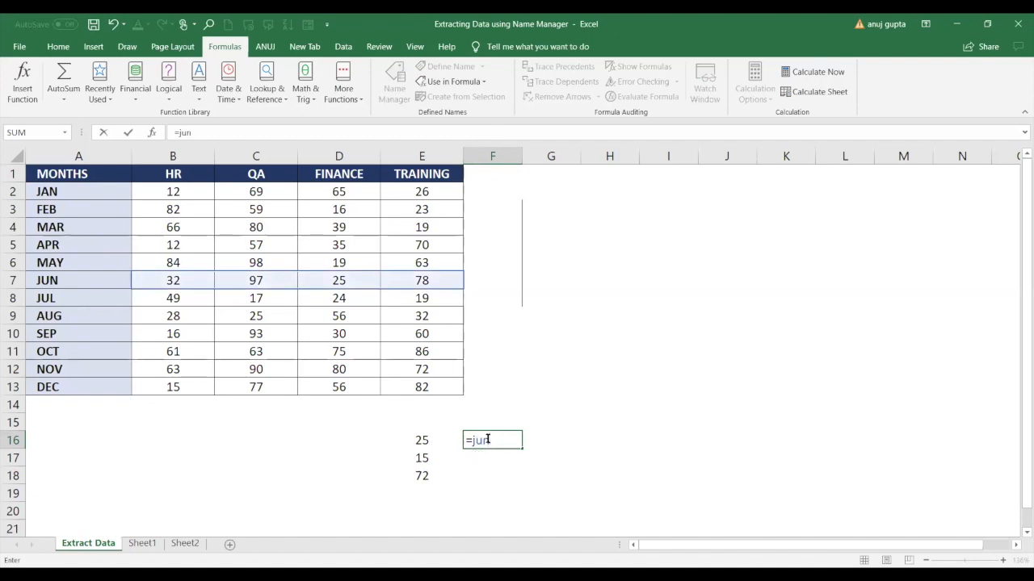
pyautogui.write(' qa')
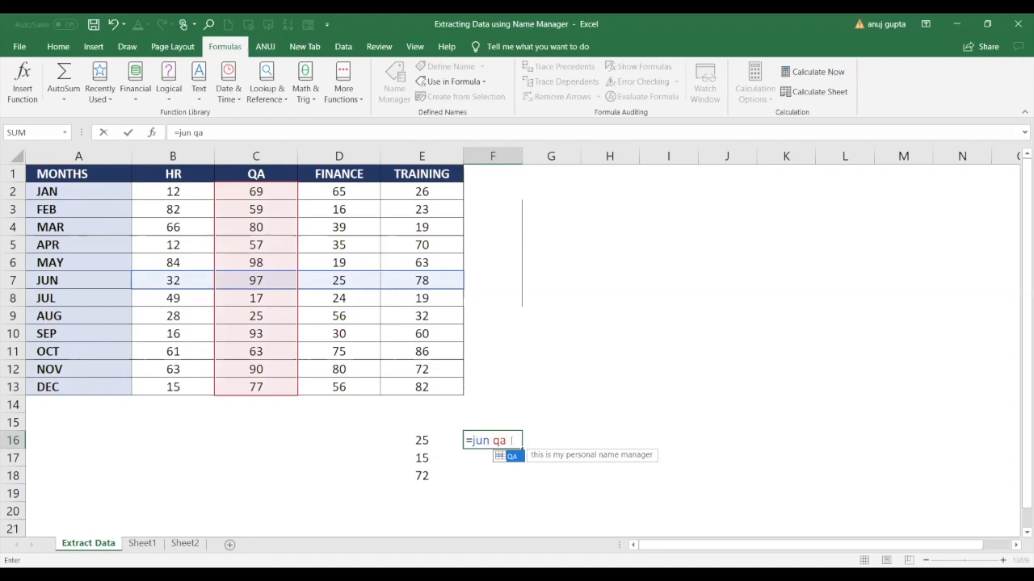
pyautogui.press('Return')
pyautogui.press('Up')
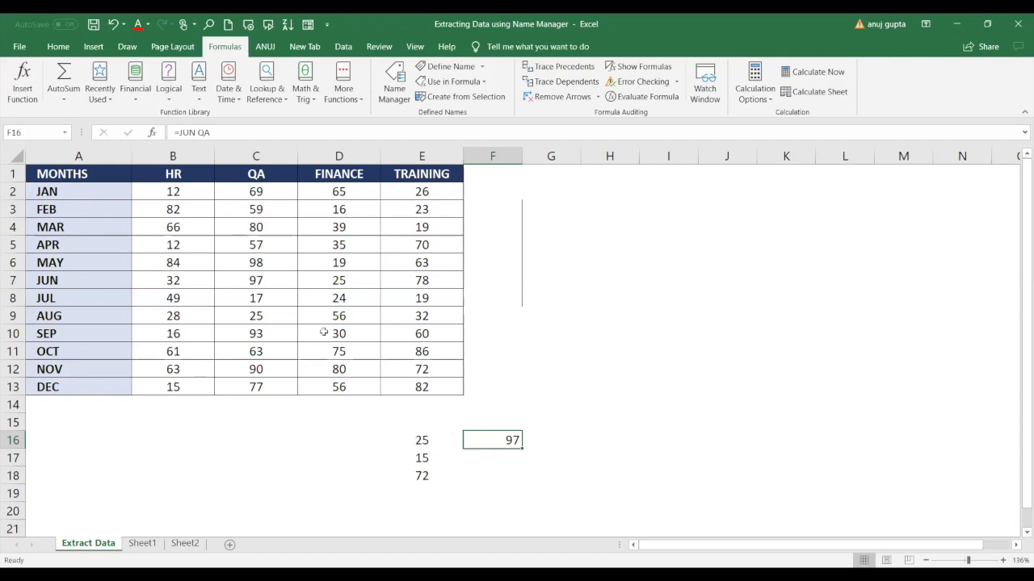
# Step: Examine how the June row B7:E7 and the values of the QA column intersect in the table
pyautogui.click(183, 260)
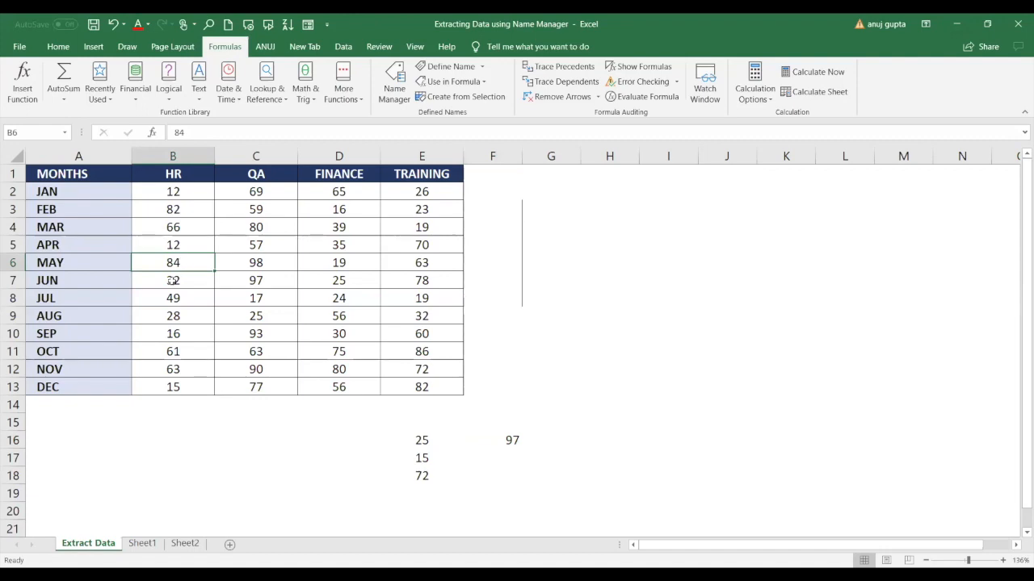
pyautogui.moveTo(173, 280); pyautogui.dragTo(430, 281)
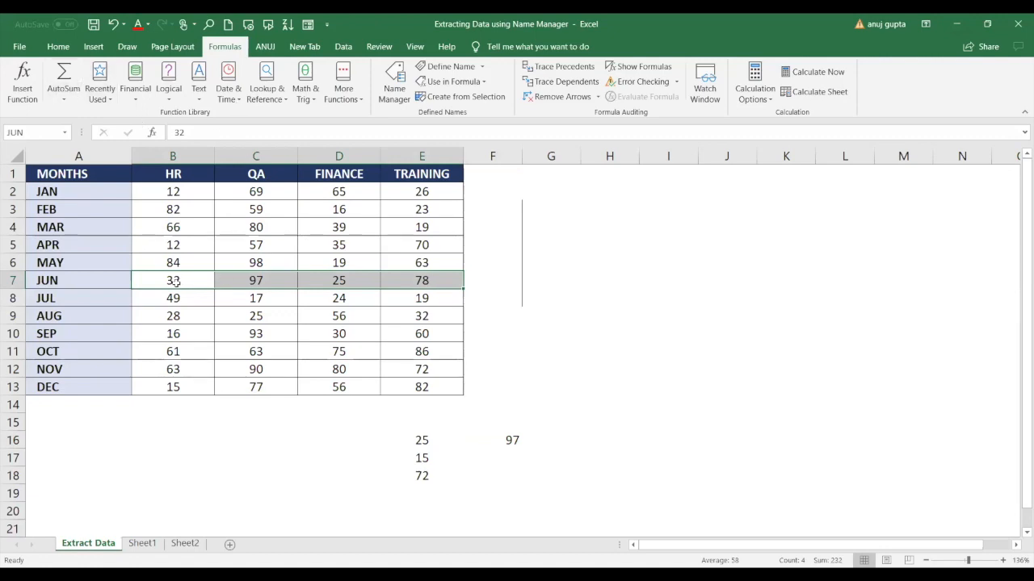
pyautogui.moveTo(234, 281); pyautogui.dragTo(428, 281)
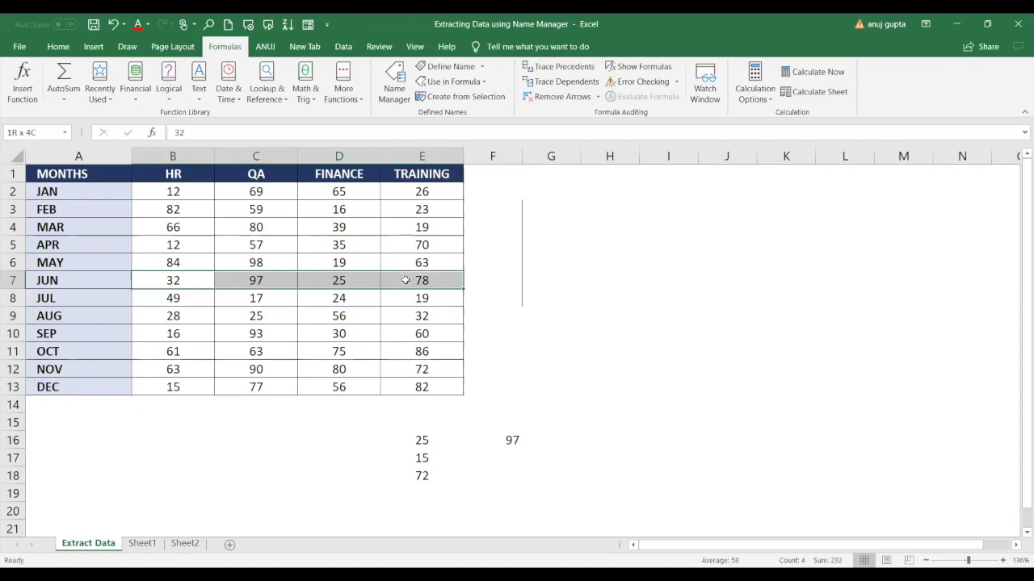
pyautogui.click(255, 191)
pyautogui.hotkey('shift', 'Down')
pyautogui.hotkey('shift', 'Down')
pyautogui.hotkey('shift', 'Down')
pyautogui.hotkey('shift', 'Down')
pyautogui.hotkey('shift', 'Down')
pyautogui.hotkey('shift', 'Down')
pyautogui.hotkey('shift', 'Down')
pyautogui.hotkey('shift', 'Down')
pyautogui.hotkey('shift', 'Down')
pyautogui.hotkey('shift', 'Down')
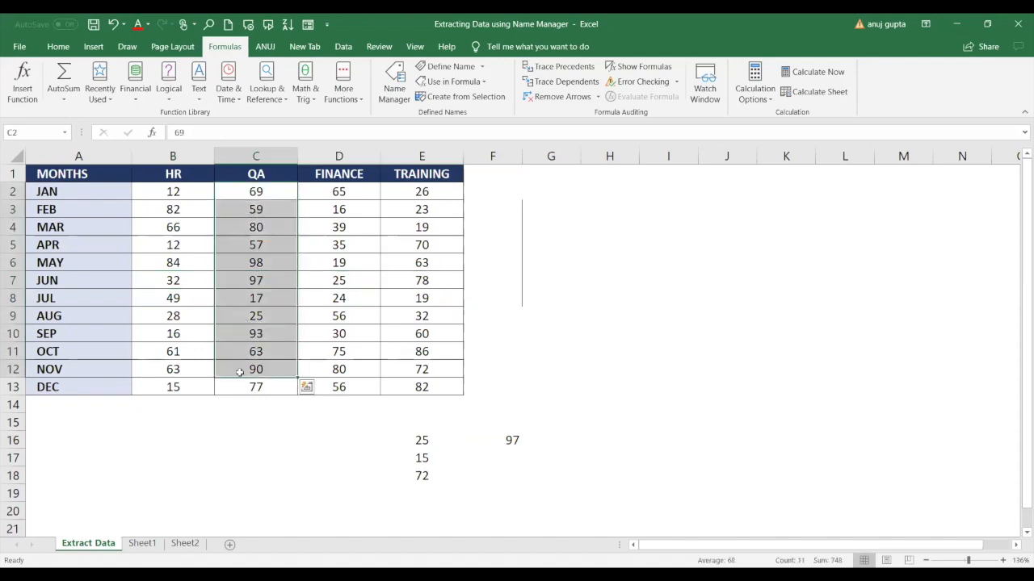
# Step: Fill the May values B6:E6 with yellow
pyautogui.moveTo(167, 267); pyautogui.dragTo(419, 263)
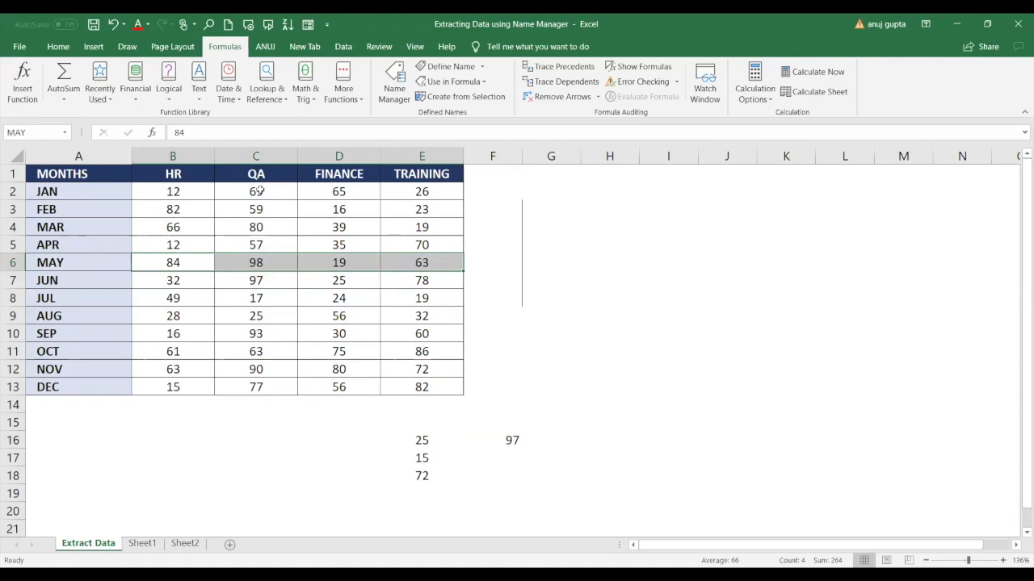
pyautogui.click(53, 47)
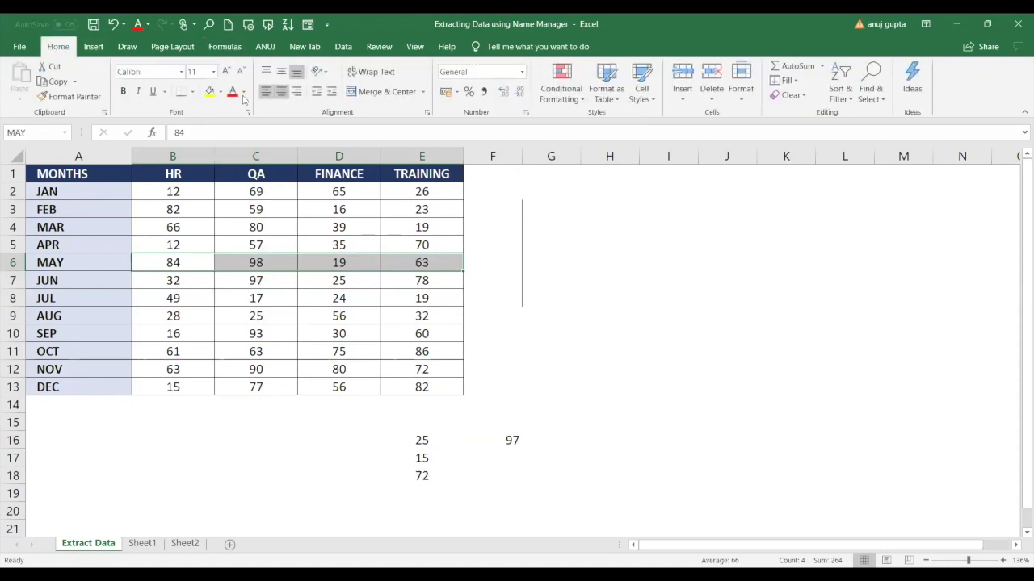
pyautogui.click(209, 91)
# Step: Try a red fill on the QA values C2:C13 and undo it
pyautogui.moveTo(272, 194); pyautogui.dragTo(275, 391)
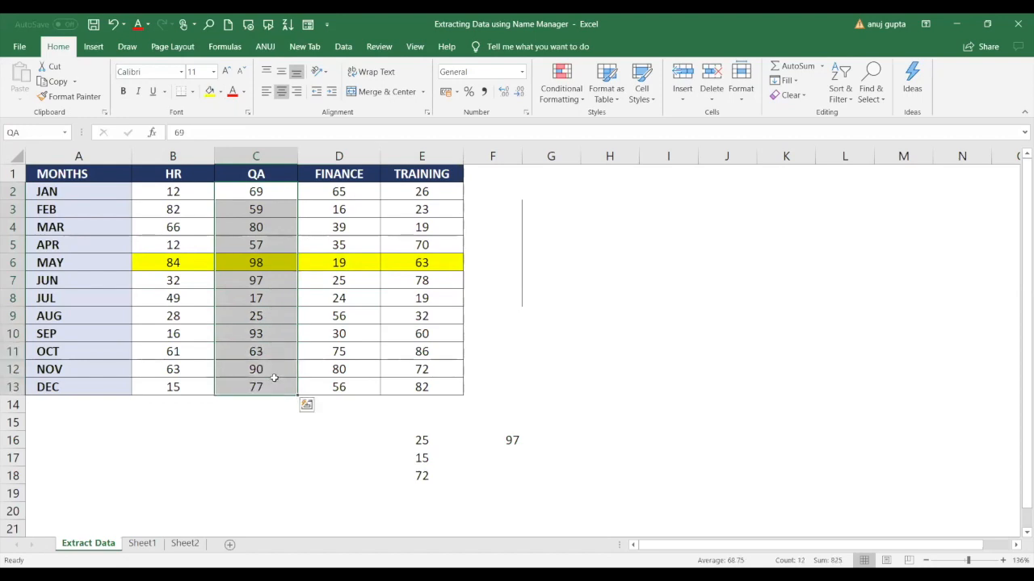
pyautogui.click(220, 94)
pyautogui.click(215, 191)
pyautogui.click(256, 191)
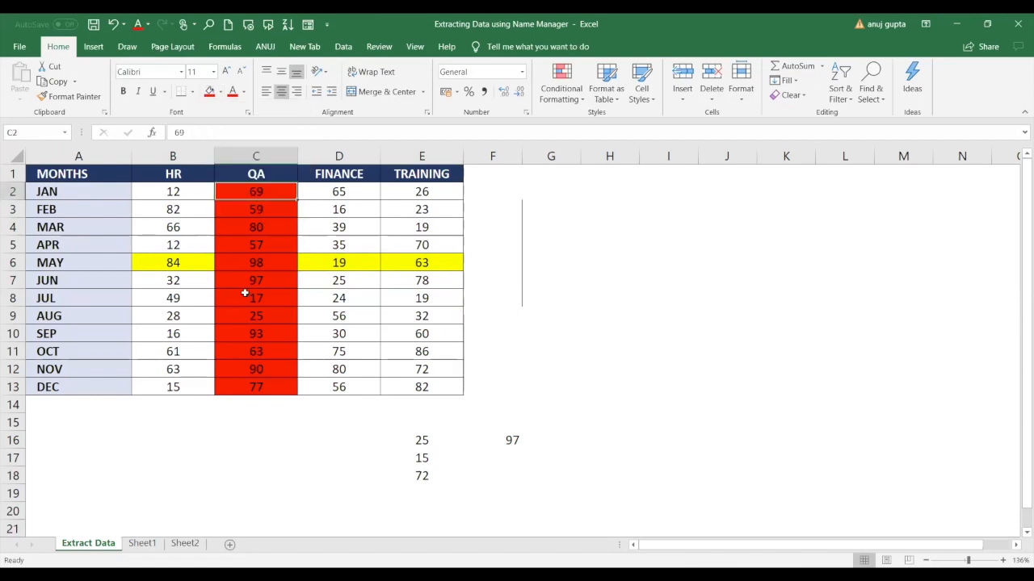
pyautogui.click(254, 265)
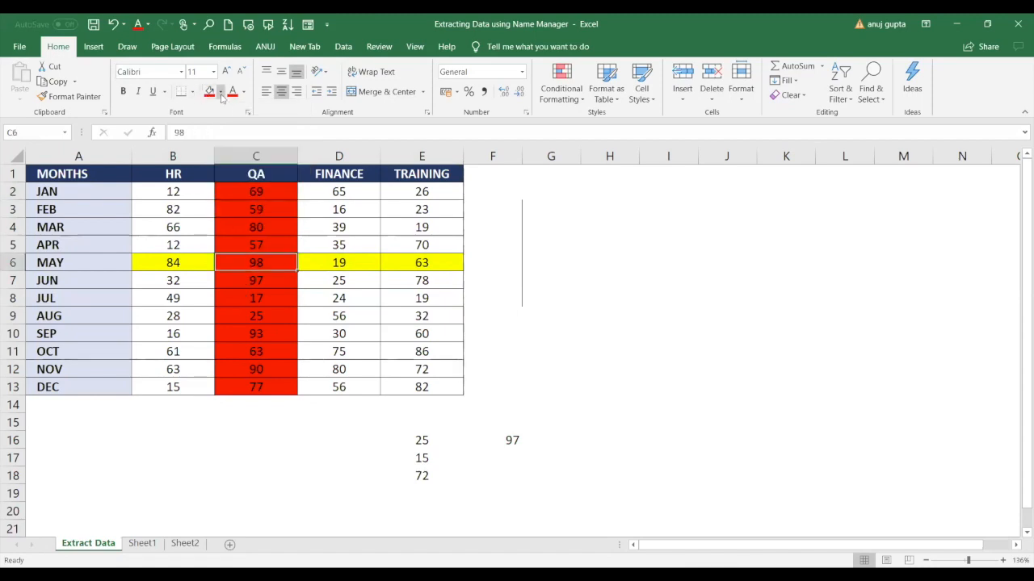
pyautogui.hotkey('ctrl', 'z')
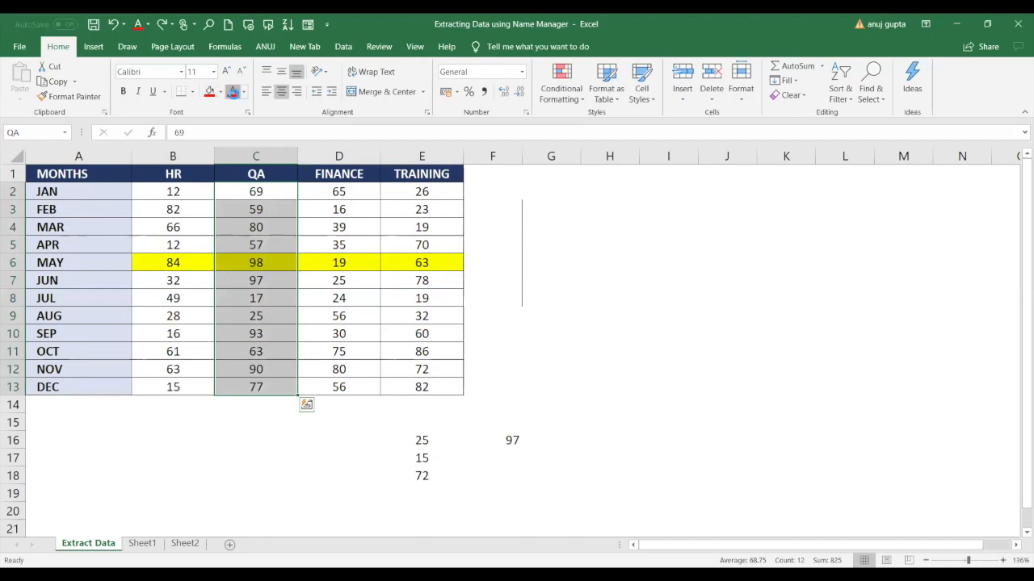
# Step: Set the font color of the QA values C2:C13 to red and deselect the range
pyautogui.click(233, 92)
pyautogui.click(570, 300)
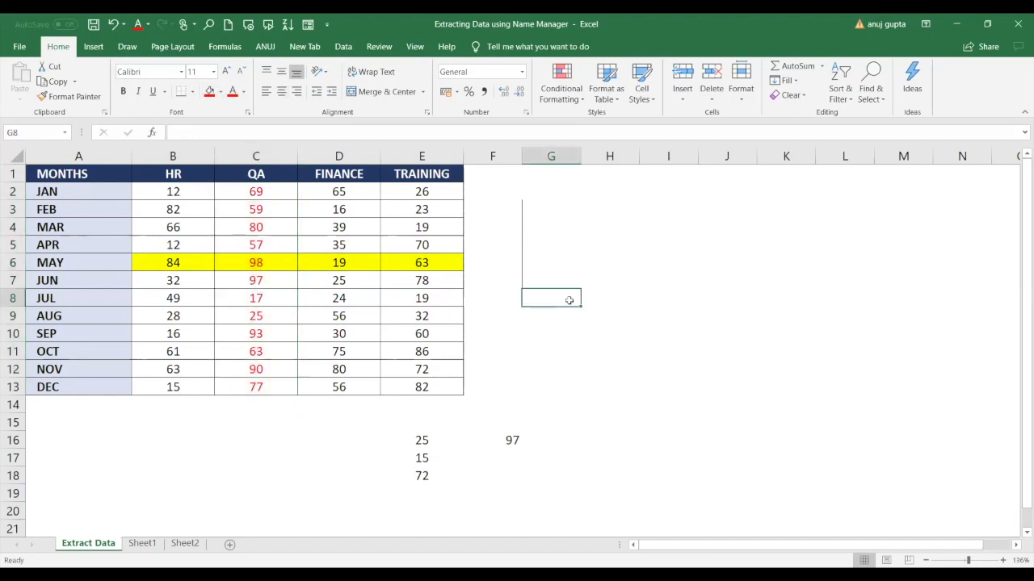
# Step: Close the Name Manager workbook without saving its changes and return to the Important Functions workbook
pyautogui.click(267, 263)
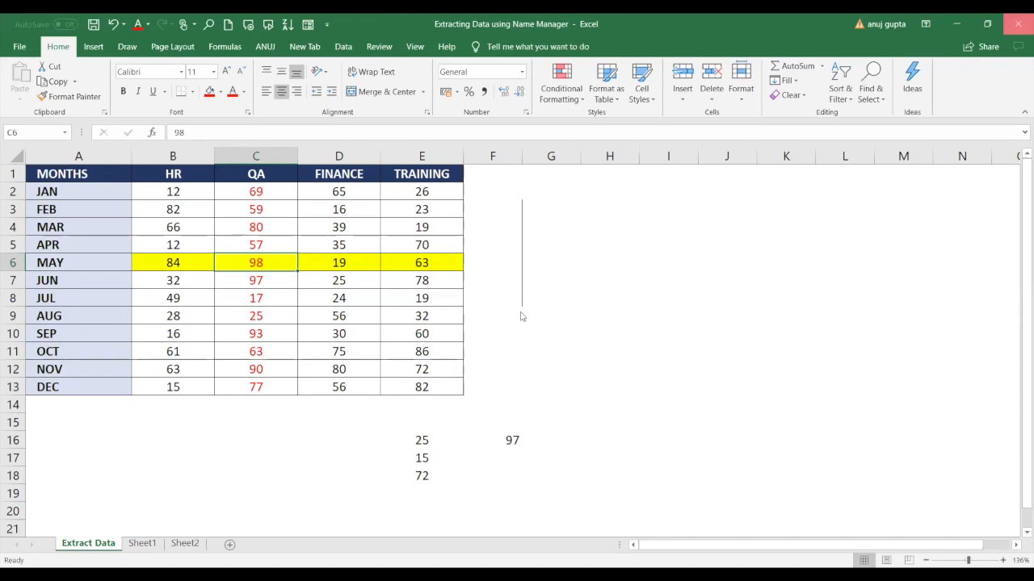
pyautogui.click(1018, 24)
pyautogui.click(516, 326)
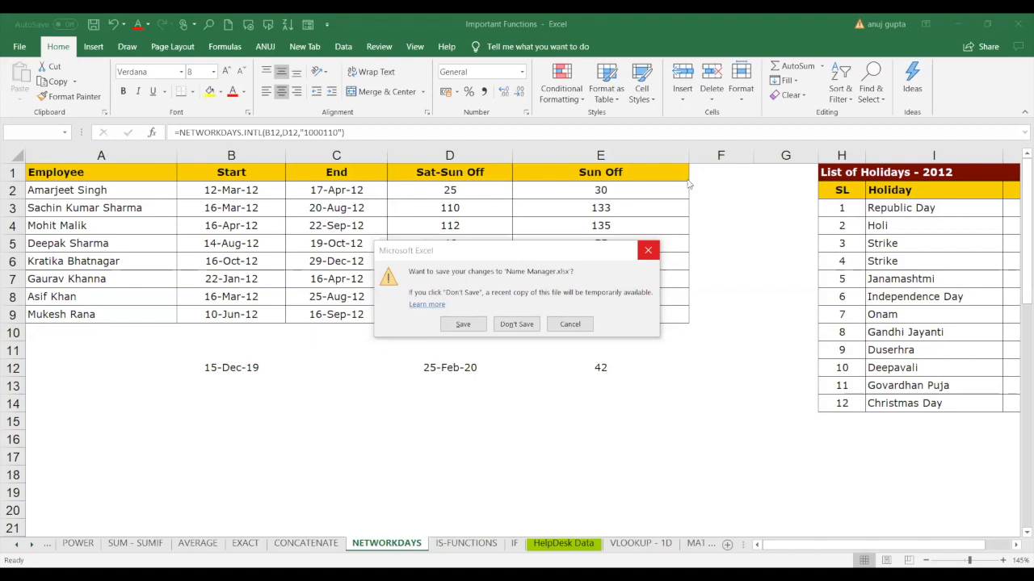
pyautogui.press('Escape')
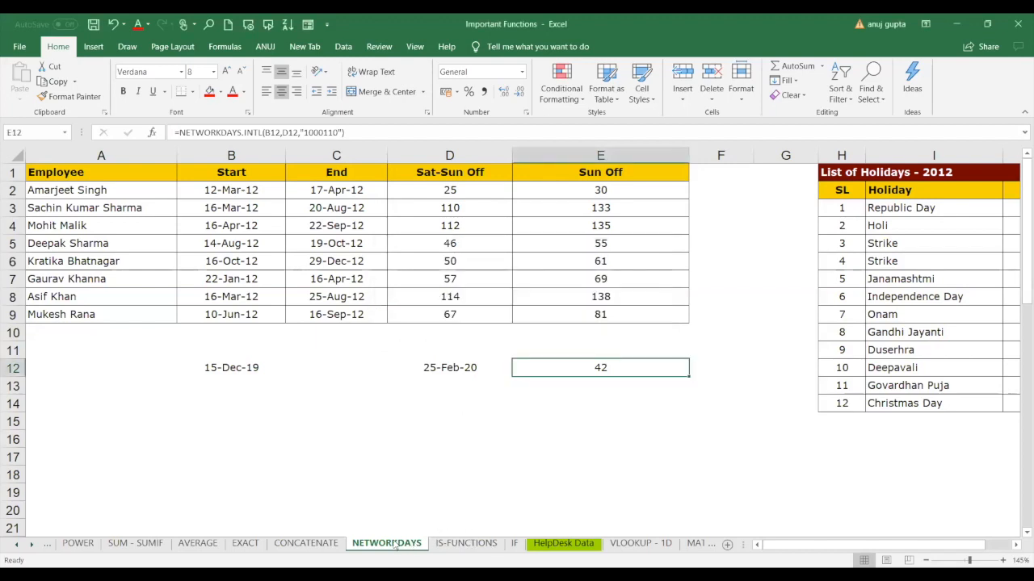
# Step: Clear the Sat-Sun Off and Sun Off results in D2:E9 of the NETWORKDAYS sheet
pyautogui.click(305, 544)
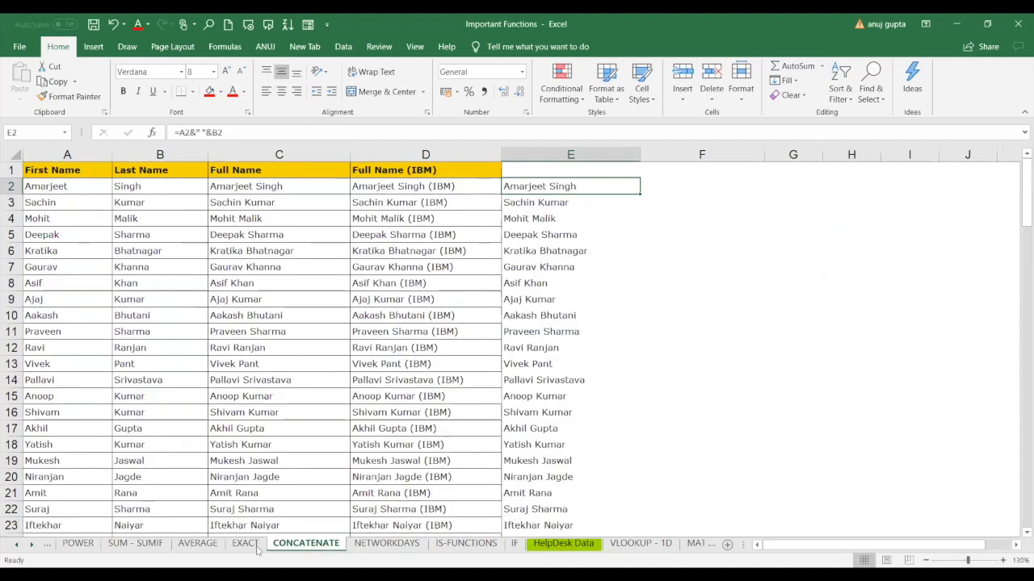
pyautogui.click(245, 544)
pyautogui.click(306, 543)
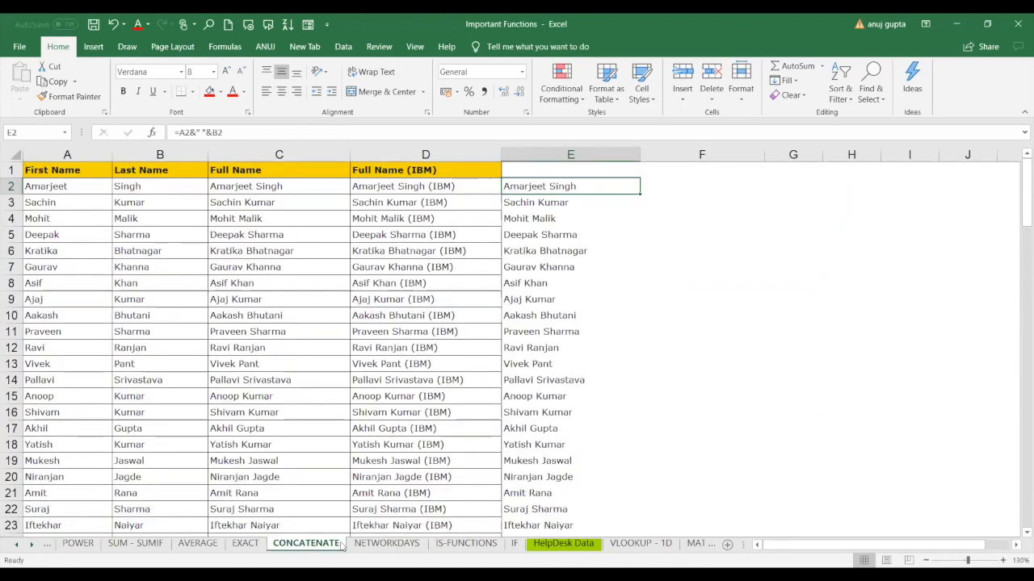
pyautogui.click(388, 543)
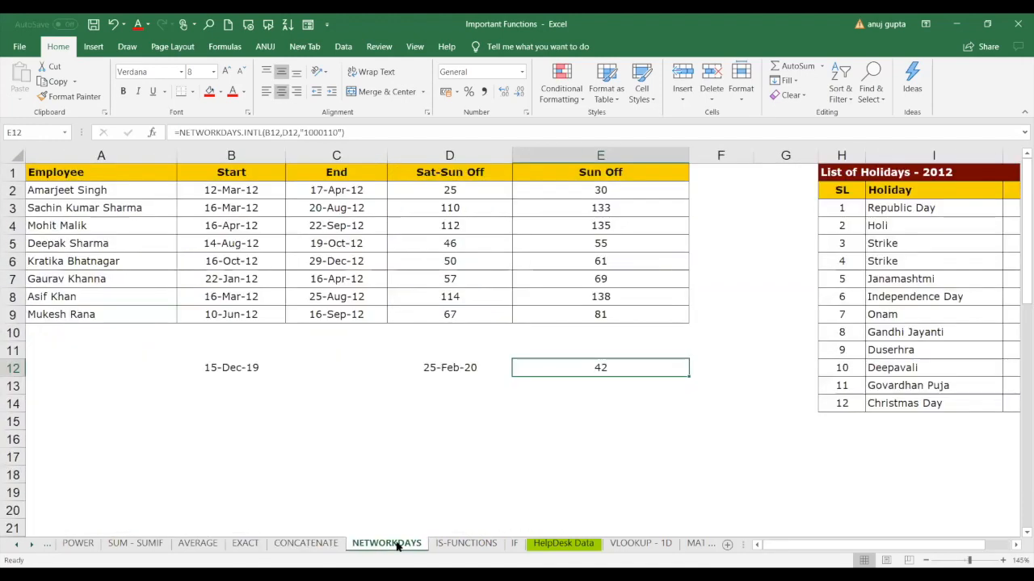
pyautogui.moveTo(437, 189); pyautogui.dragTo(598, 310)
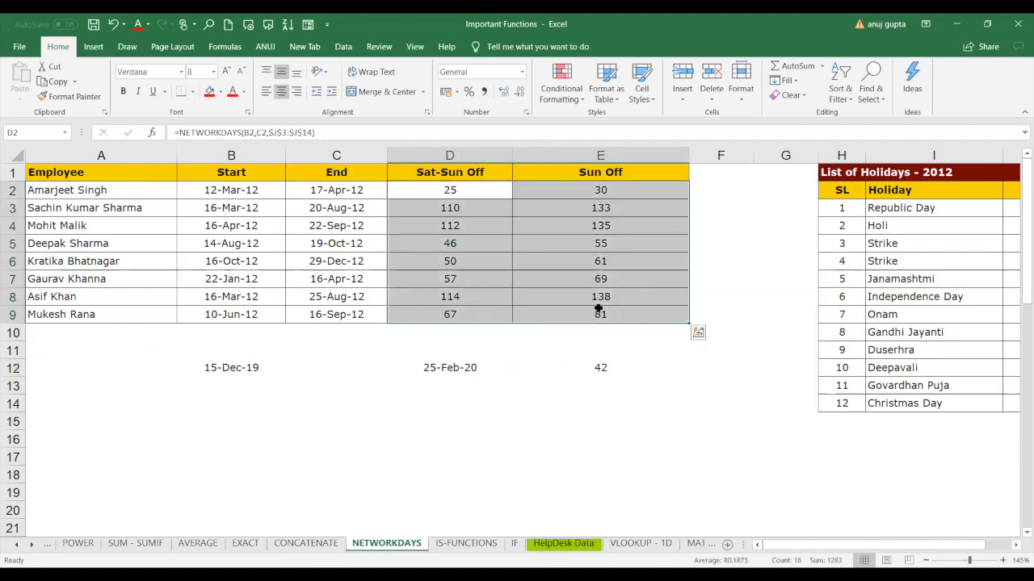
pyautogui.press('Delete')
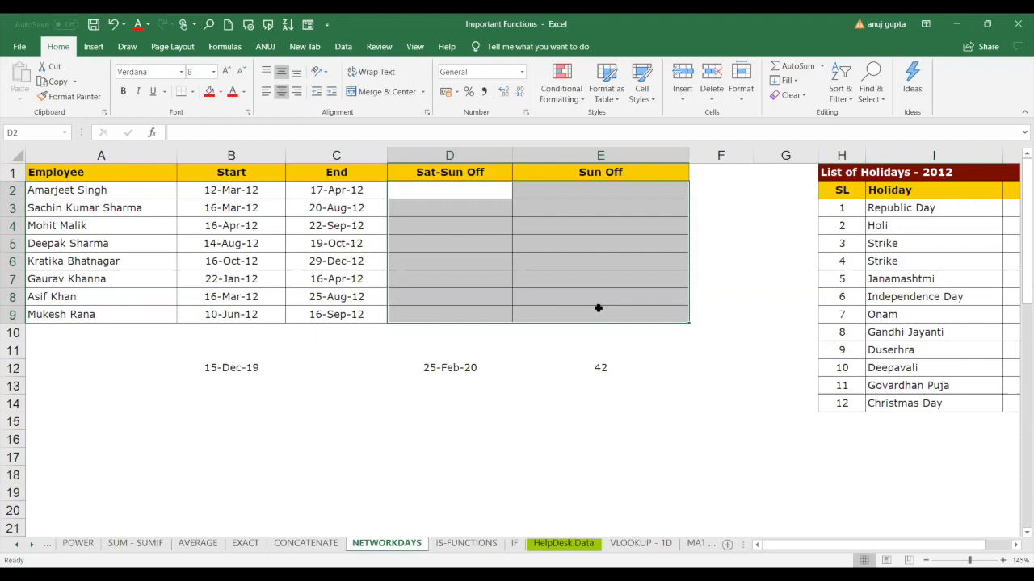
# Step: Enter the headings "data scince" in D16 and "robotics" in E16
pyautogui.click(424, 443)
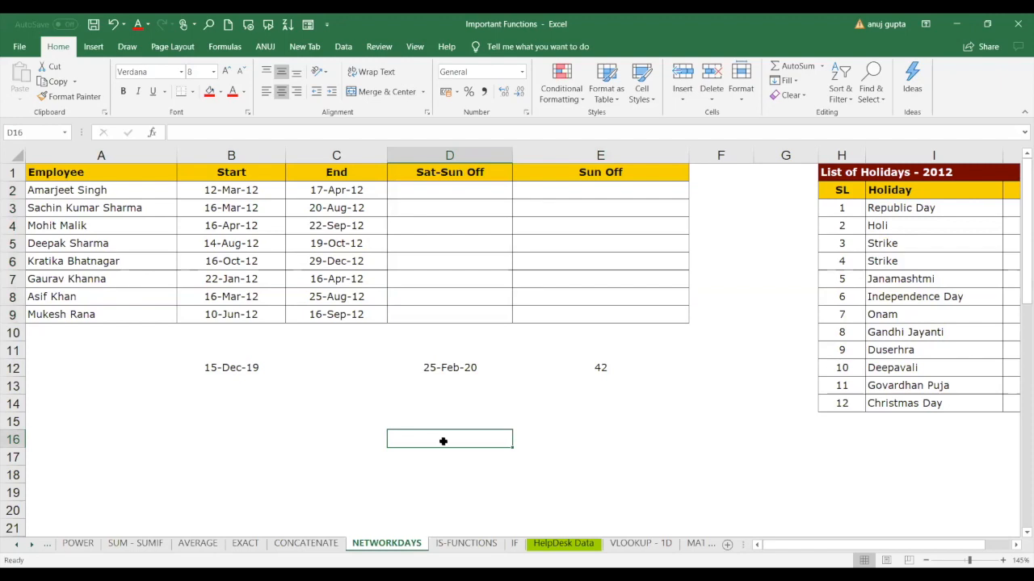
pyautogui.write('data s')
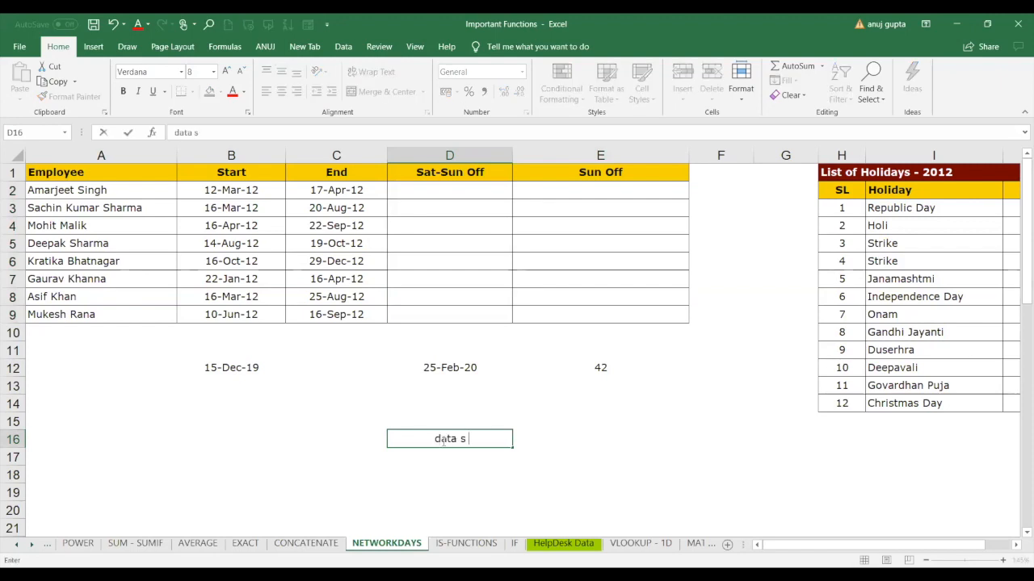
pyautogui.write('cince')
pyautogui.press('Tab')
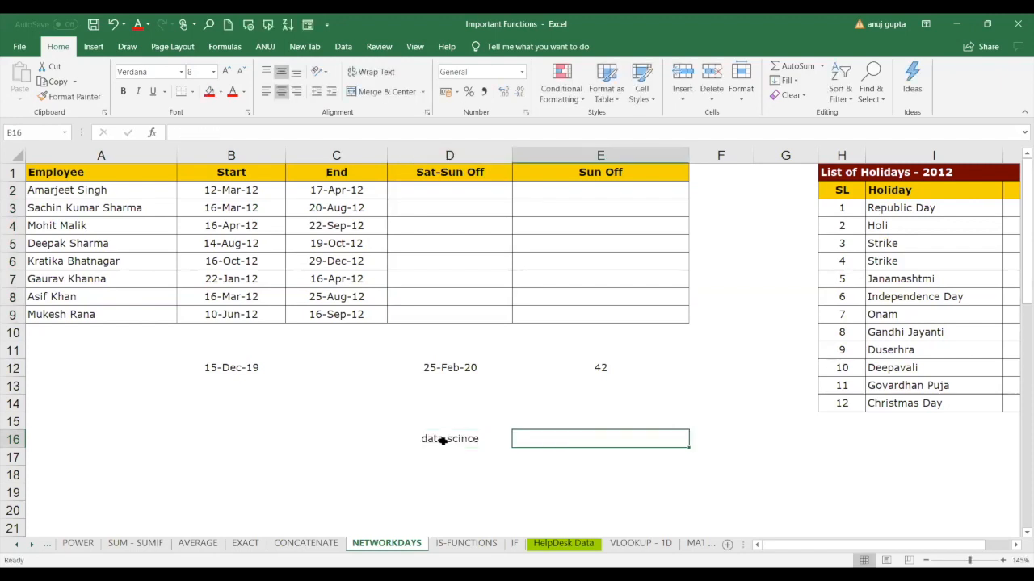
pyautogui.write('robot')
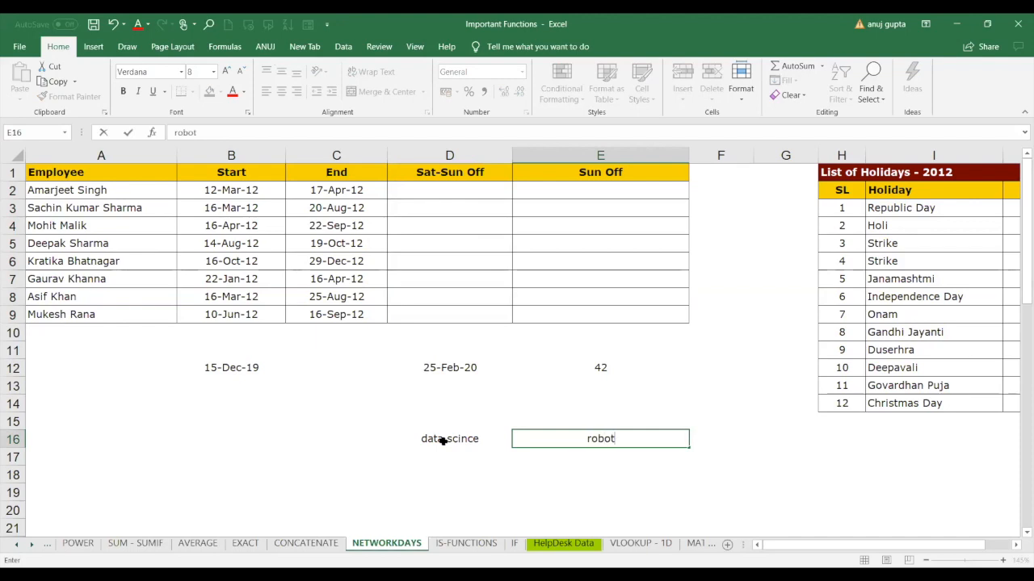
pyautogui.write('ics')
pyautogui.press('Return')
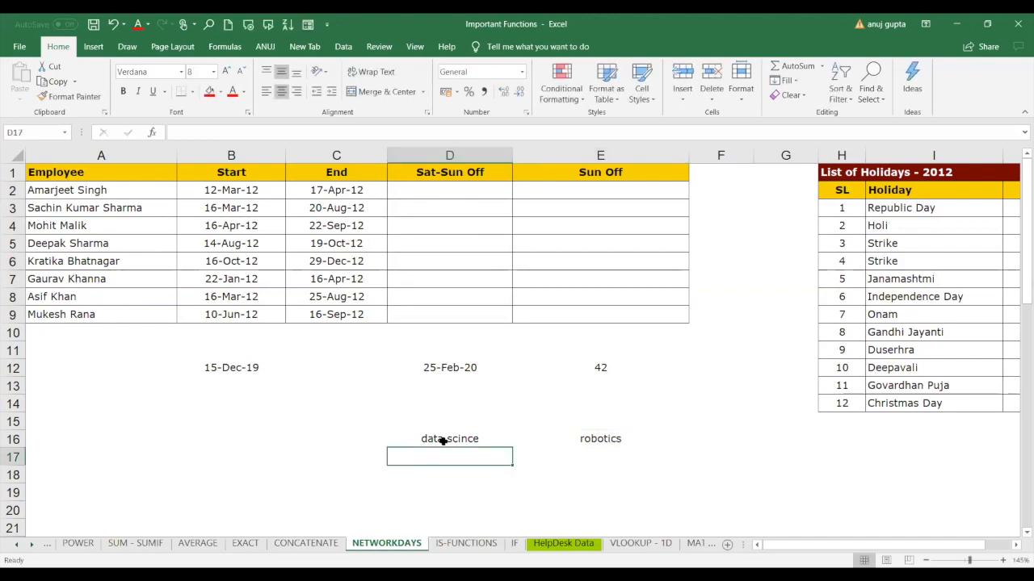
# Step: List excel, vba, sql and bi in D17:D20 under the "data scince" heading
pyautogui.press('Up')
pyautogui.press('Down')
pyautogui.press('Up')
pyautogui.press('Down')
pyautogui.press('Up')
pyautogui.press('Down')
pyautogui.press('F2')
pyautogui.write('excel')
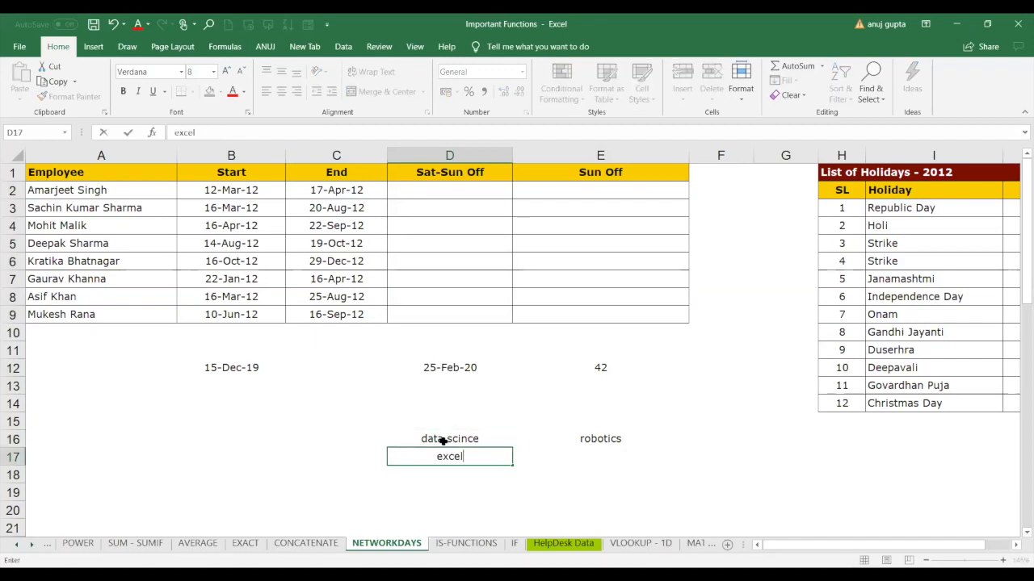
pyautogui.press('Return')
pyautogui.write('vba')
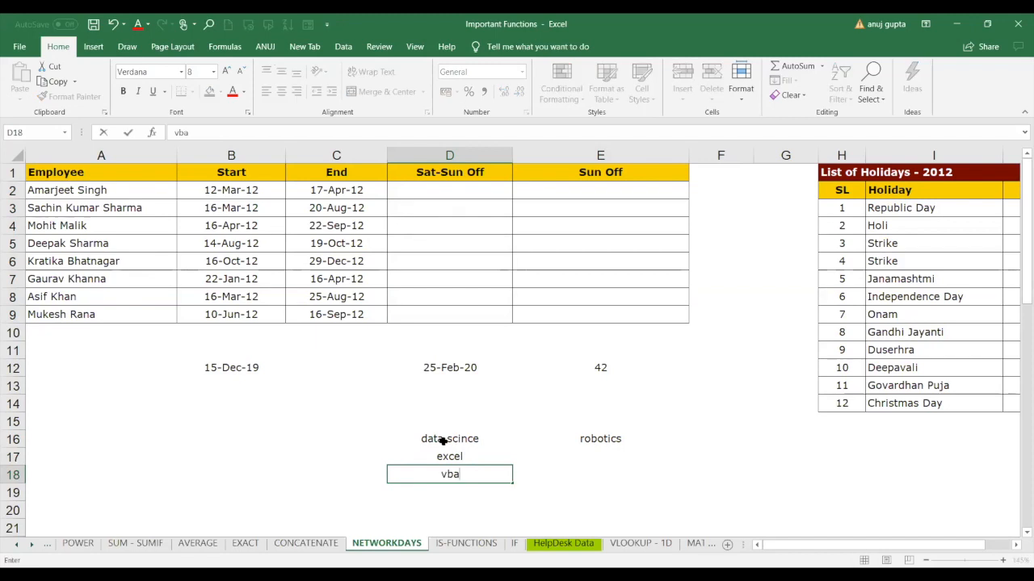
pyautogui.press('Return')
pyautogui.write('sql')
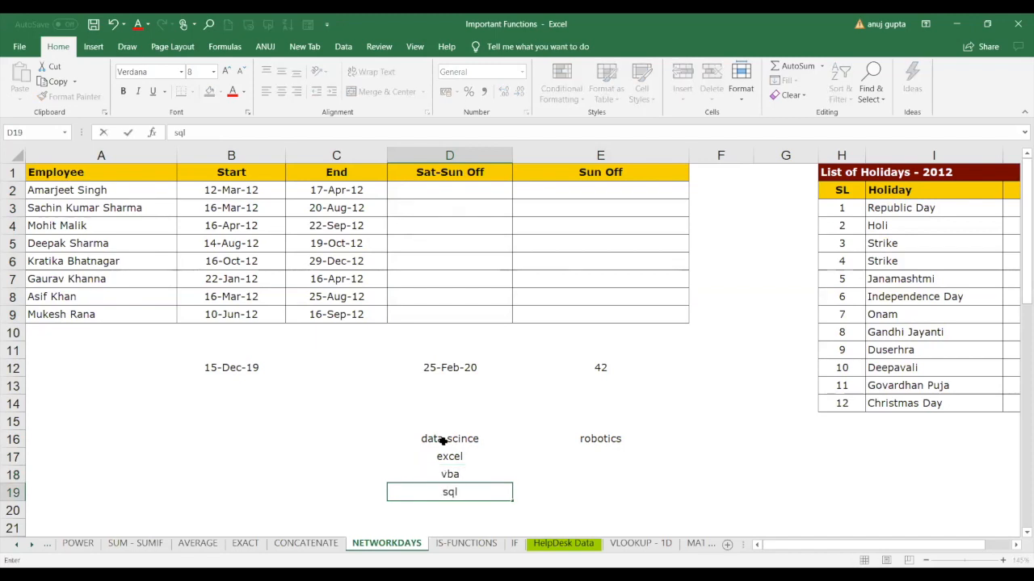
pyautogui.press('Return')
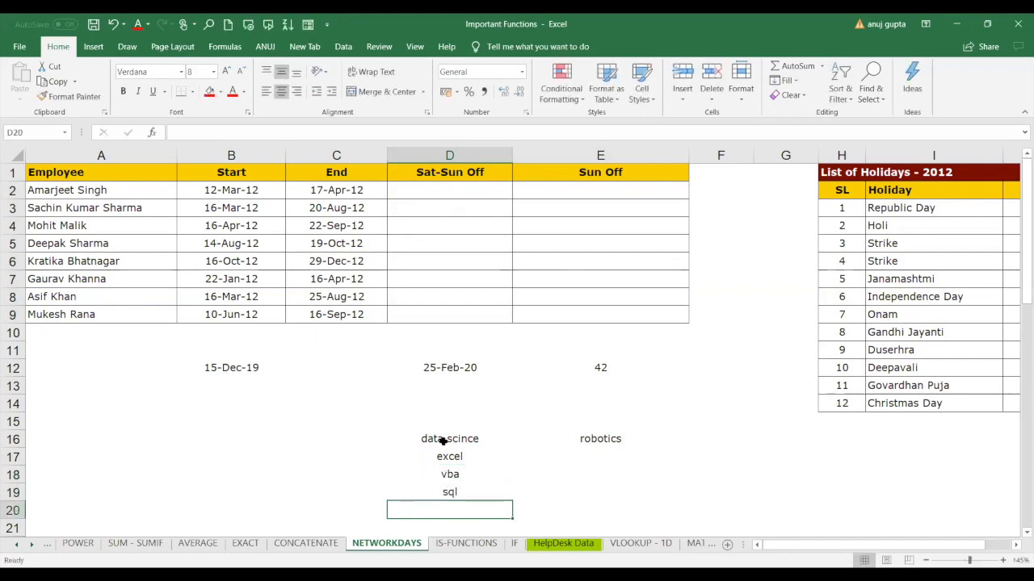
pyautogui.write('bi')
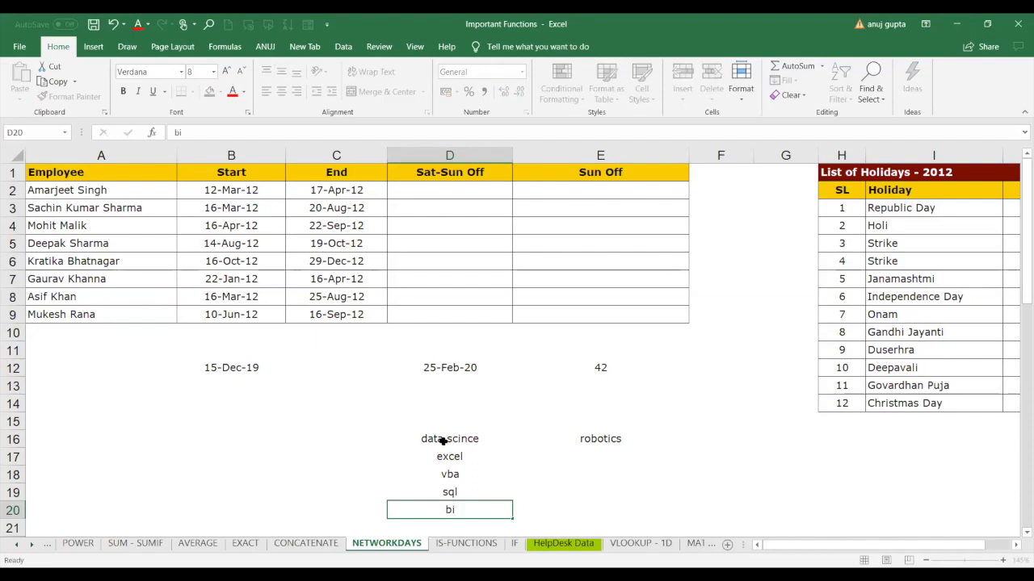
pyautogui.press('Return')
# Step: Go through the subjects listed under "data scince" in D16:D20 one by one
pyautogui.press('Up')
pyautogui.press('Up')
pyautogui.press('Up')
pyautogui.press('Up')
pyautogui.press('Down')
pyautogui.press('Down')
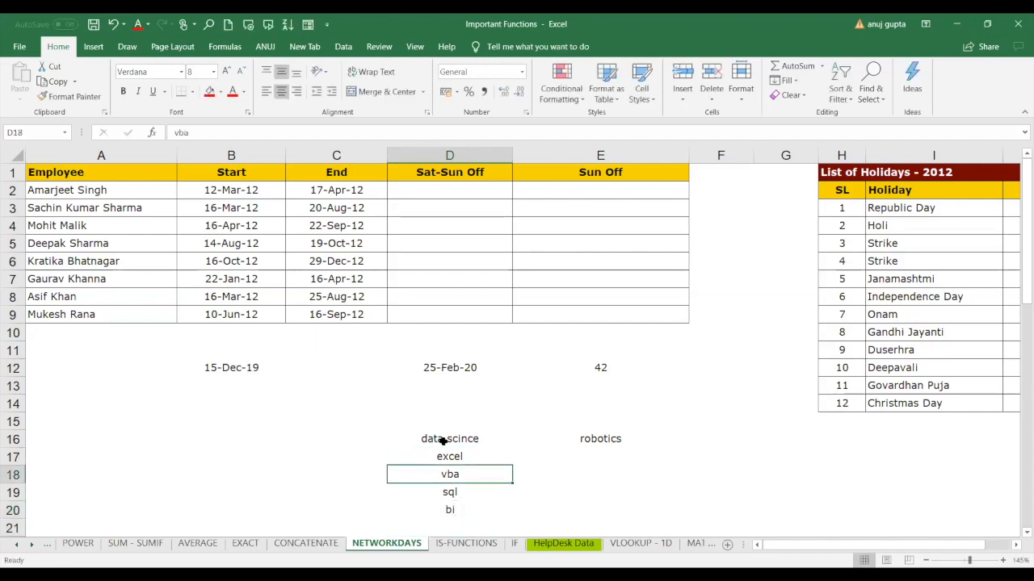
pyautogui.press('Down')
pyautogui.press('Up')
pyautogui.press('Up')
pyautogui.press('Up')
pyautogui.press('Down')
pyautogui.press('Down')
pyautogui.press('Down')
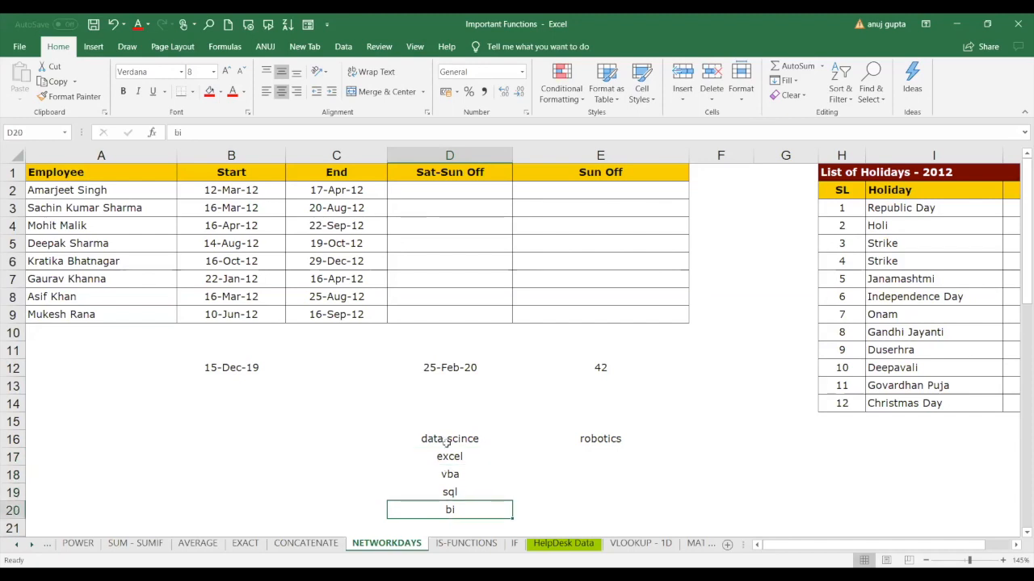
pyautogui.click(447, 443)
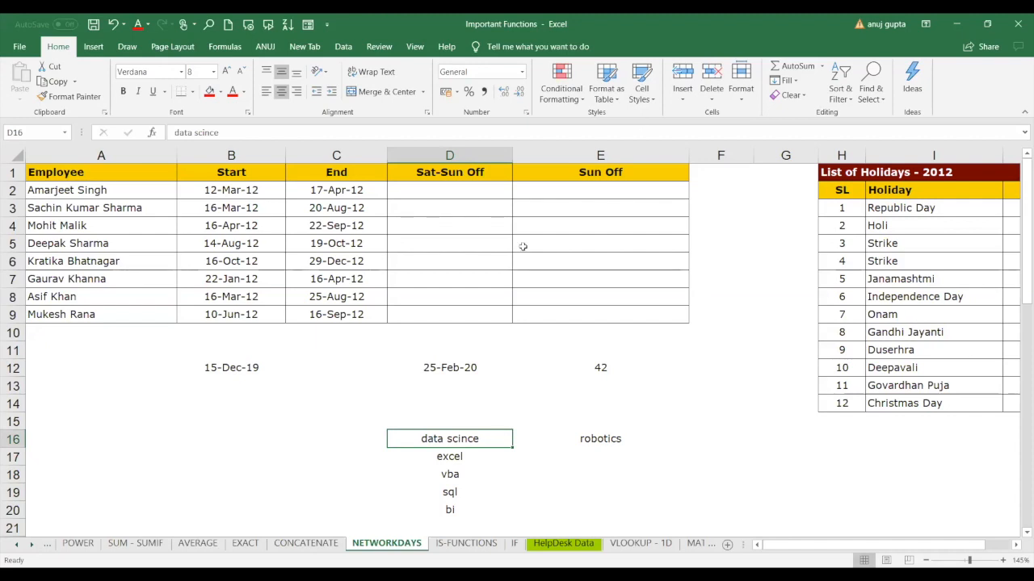
pyautogui.click(490, 455)
pyautogui.press('Down')
pyautogui.press('Down')
pyautogui.press('Down')
pyautogui.press('Down')
pyautogui.press('Up')
pyautogui.press('Up')
pyautogui.press('Up')
pyautogui.press('Up')
pyautogui.press('Up')
pyautogui.press('Down')
pyautogui.press('Down')
pyautogui.press('Down')
pyautogui.press('Down')
pyautogui.press('Up')
pyautogui.press('Up')
pyautogui.press('Up')
pyautogui.press('Up')
pyautogui.press('Down')
pyautogui.press('Down')
pyautogui.press('Down')
pyautogui.press('Down')
pyautogui.press('Up')
pyautogui.press('Up')
pyautogui.press('Up')
pyautogui.press('Up')
pyautogui.press('Down')
pyautogui.press('Down')
pyautogui.press('Down')
pyautogui.press('Down')
pyautogui.press('Up')
pyautogui.press('Up')
pyautogui.press('Up')
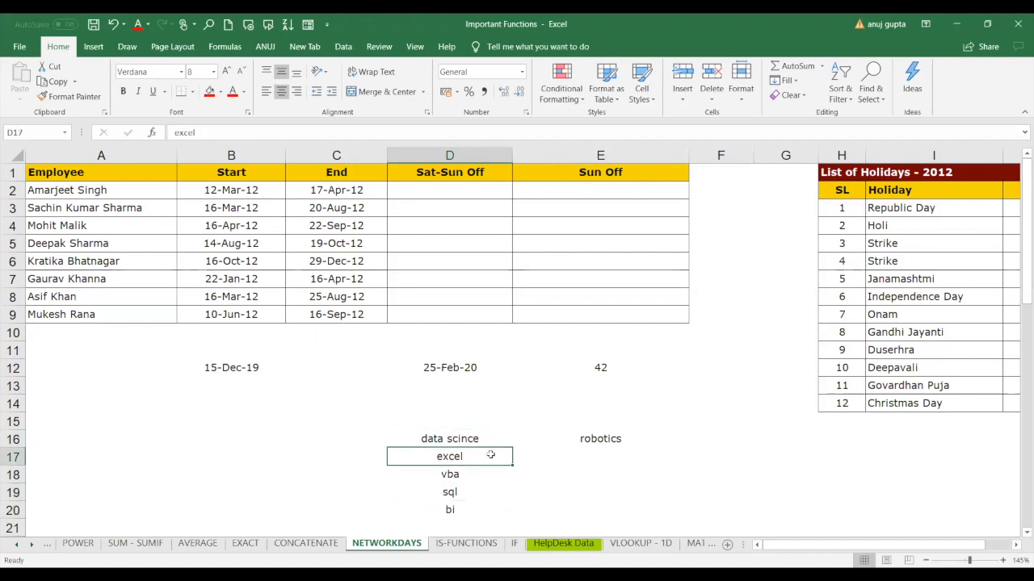
pyautogui.press('Down')
pyautogui.press('Down')
pyautogui.press('Down')
pyautogui.press('Up')
pyautogui.press('Up')
pyautogui.press('Up')
pyautogui.press('Up')
pyautogui.press('Down')
pyautogui.press('Down')
pyautogui.press('Down')
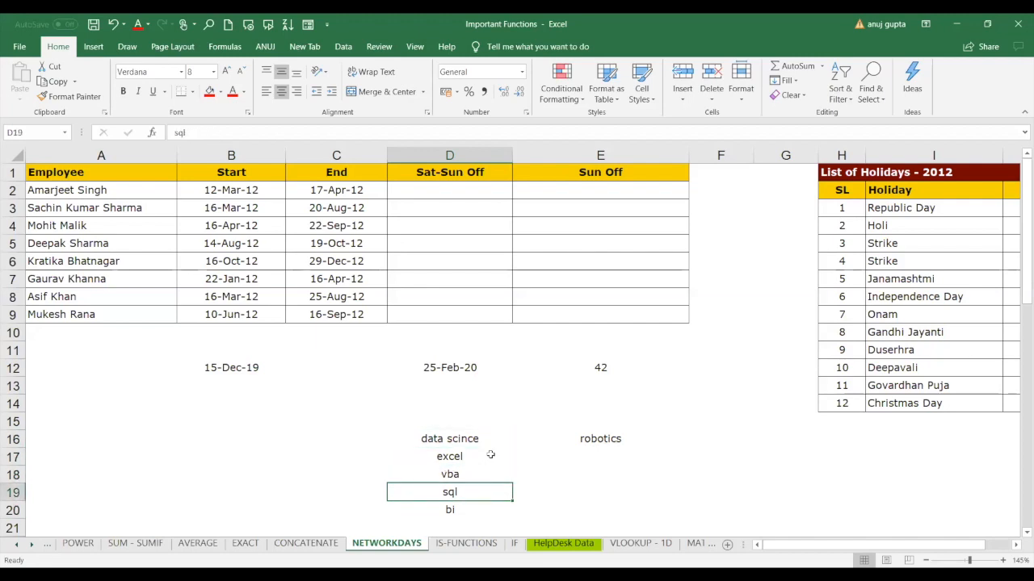
pyautogui.press('Down')
pyautogui.press('Up')
pyautogui.press('Up')
pyautogui.press('Up')
pyautogui.press('Up')
pyautogui.press('Down')
pyautogui.press('Down')
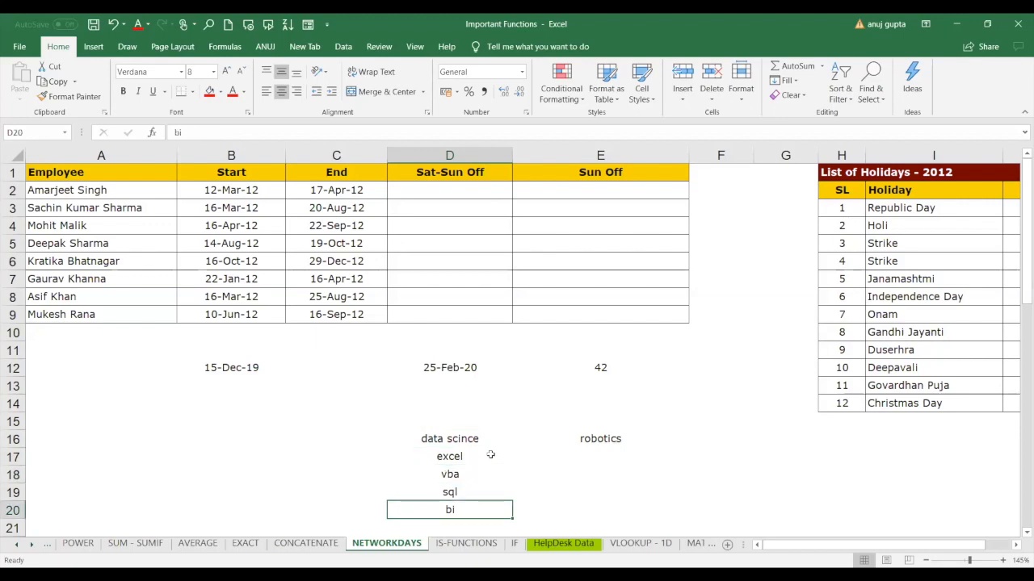
pyautogui.press('Up')
pyautogui.press('Up')
pyautogui.press('Up')
pyautogui.press('Up')
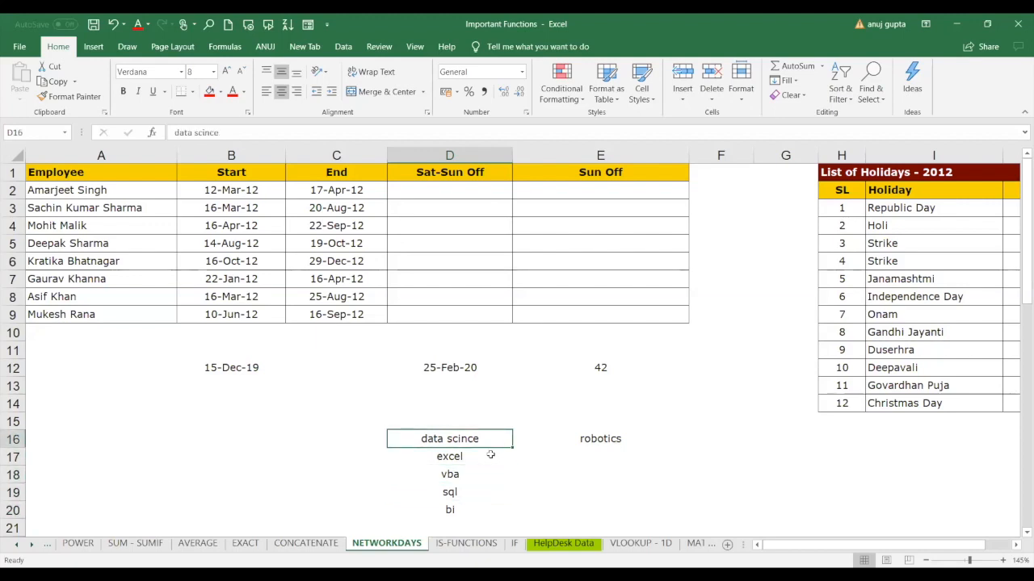
pyautogui.press('Down')
pyautogui.press('Down')
pyautogui.press('Down')
pyautogui.press('Down')
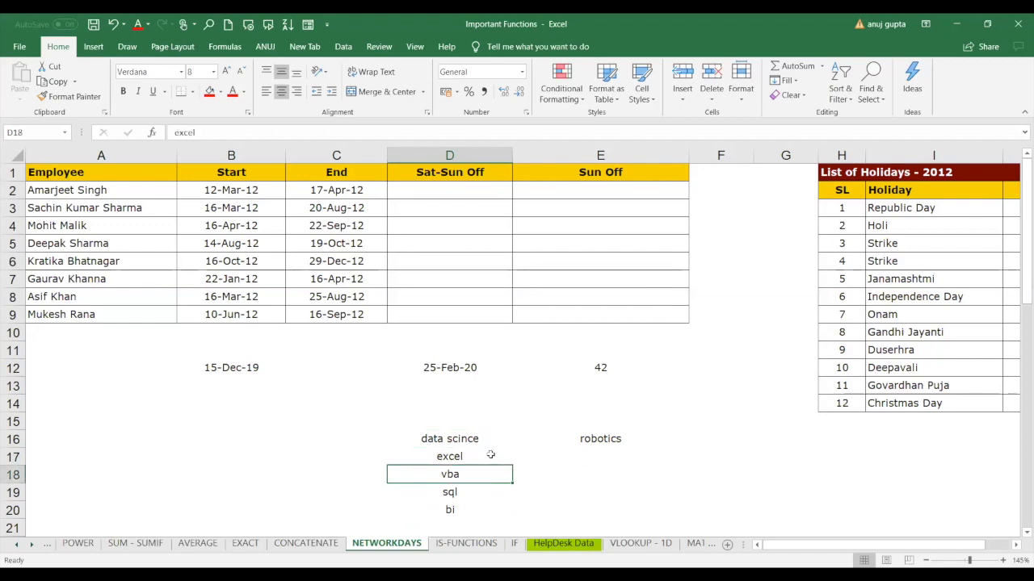
pyautogui.press('Up')
pyautogui.press('Up')
pyautogui.press('Up')
pyautogui.press('Up')
pyautogui.press('Down')
pyautogui.press('Down')
pyautogui.press('Down')
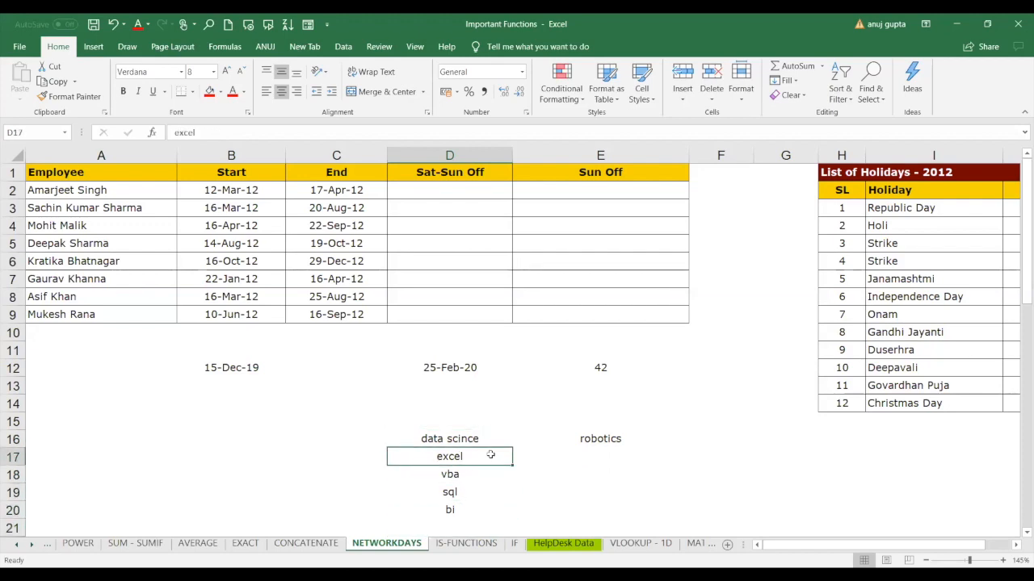
pyautogui.press('Up')
pyautogui.press('Up')
pyautogui.press('Up')
pyautogui.press('Down')
pyautogui.press('Down')
pyautogui.press('Up')
pyautogui.press('Down')
pyautogui.press('Down')
pyautogui.press('Down')
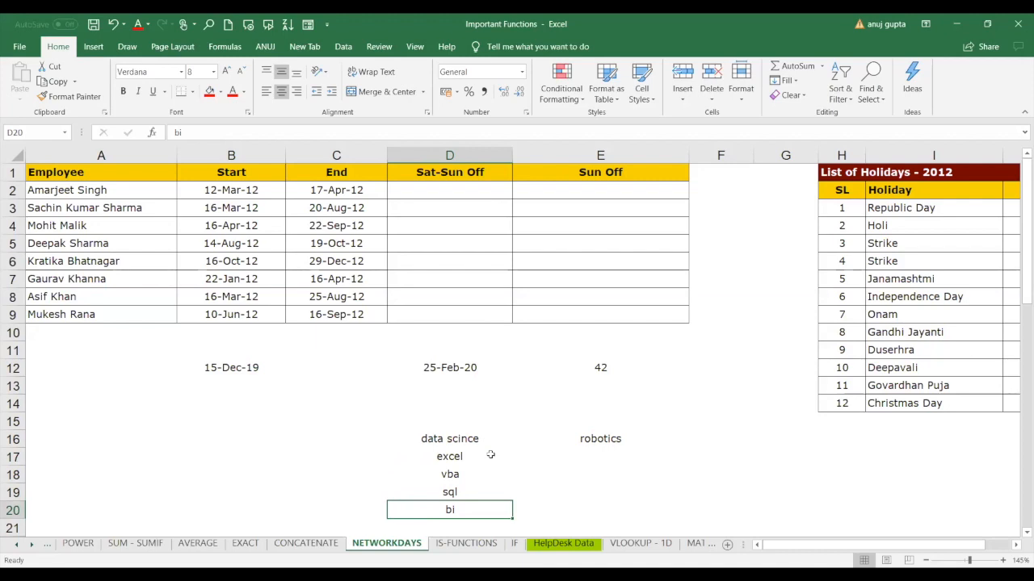
pyautogui.press('Return')
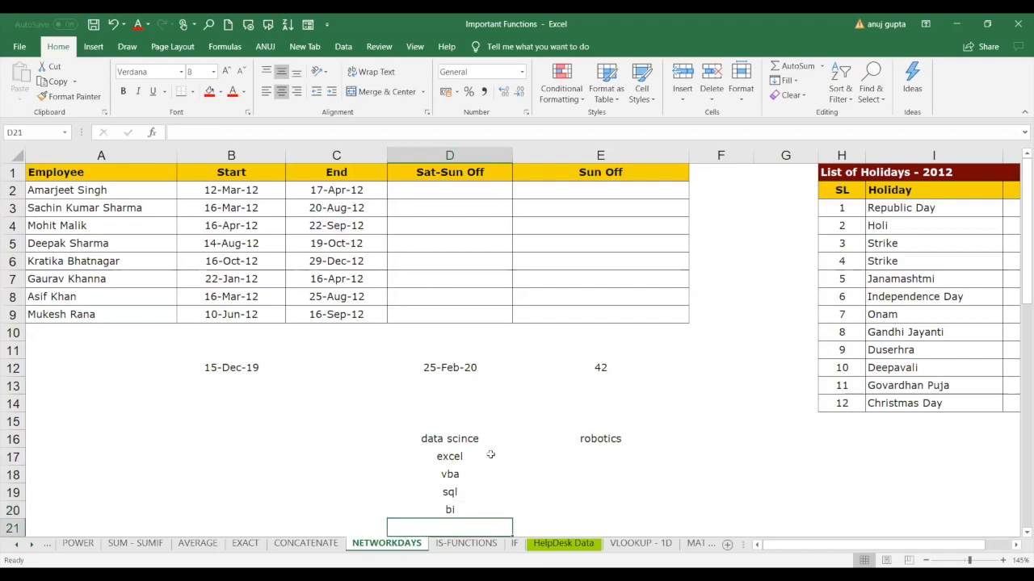
pyautogui.press('Up')
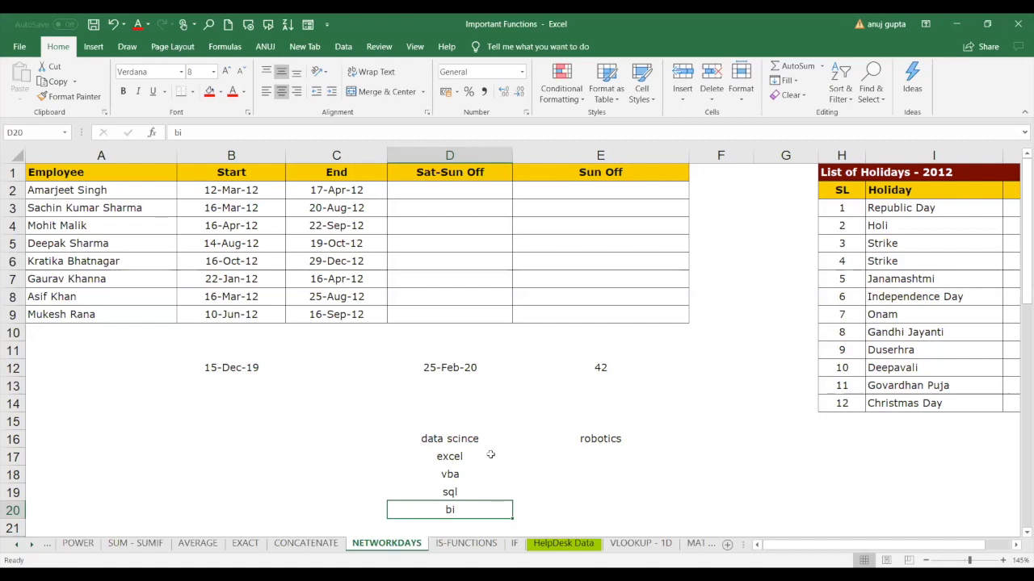
# Step: Enter excel in E17 and vba in E18 under the "robotics" heading
pyautogui.press('Right')
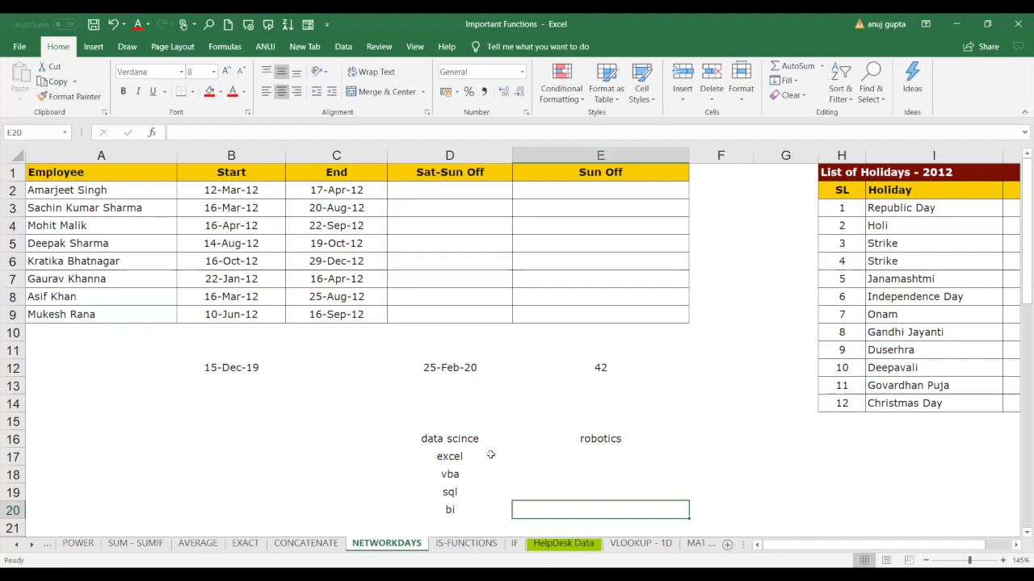
pyautogui.press('Up')
pyautogui.press('Up')
pyautogui.press('Up')
pyautogui.write('exce')
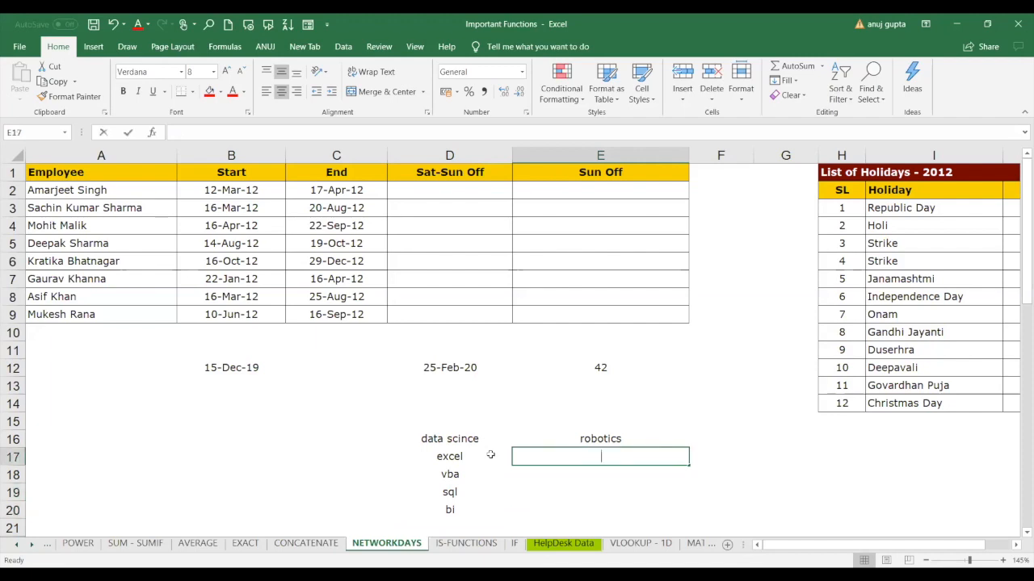
pyautogui.write('l')
pyautogui.press('Left')
pyautogui.press('Down')
pyautogui.press('Right')
pyautogui.write('vba')
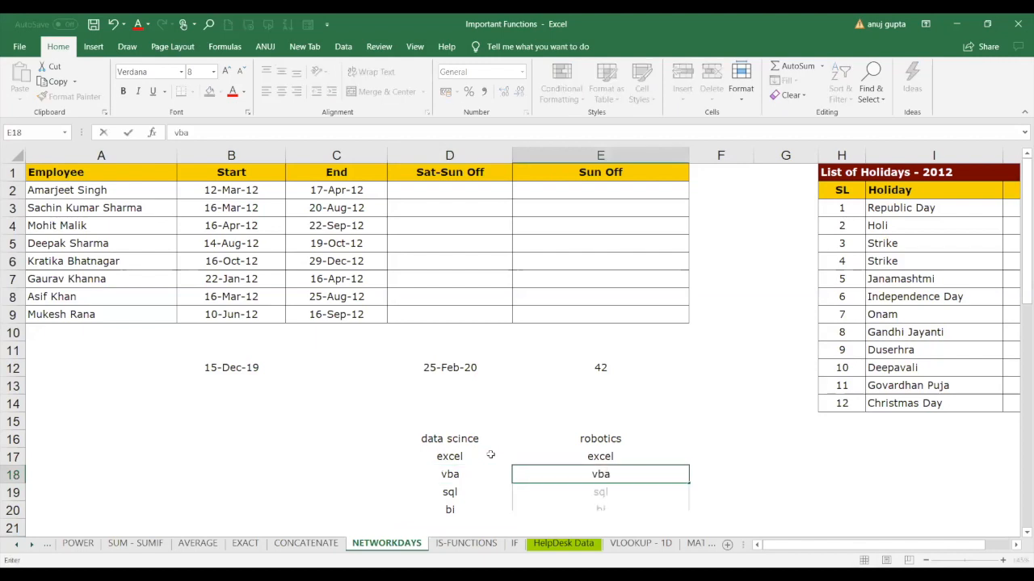
pyautogui.press('Return')
# Step: Compare the robotics entries in E16:E18 with the data scince subjects in D17:D20
pyautogui.moveTo(607, 441); pyautogui.dragTo(612, 473)
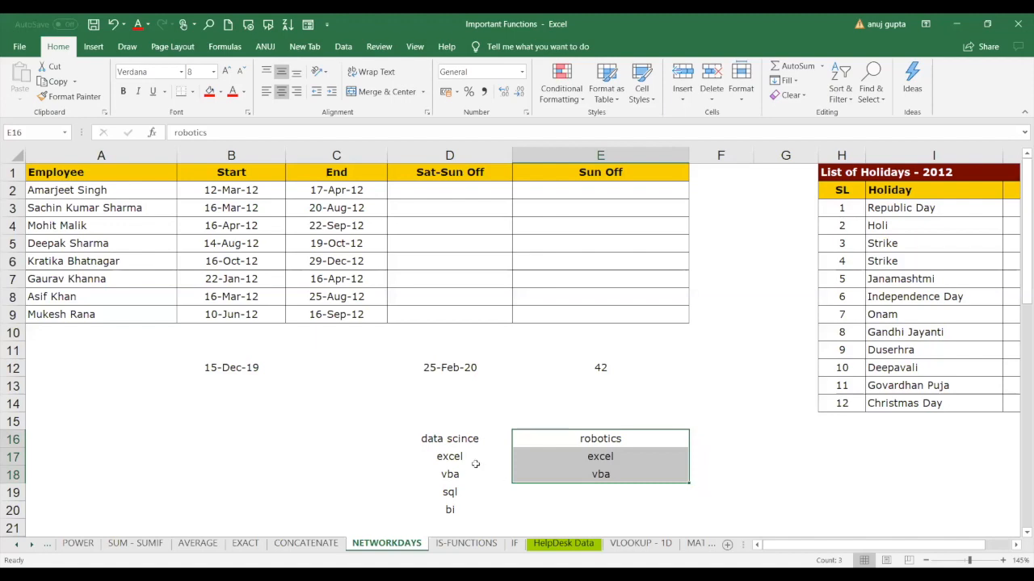
pyautogui.moveTo(462, 458); pyautogui.dragTo(454, 509)
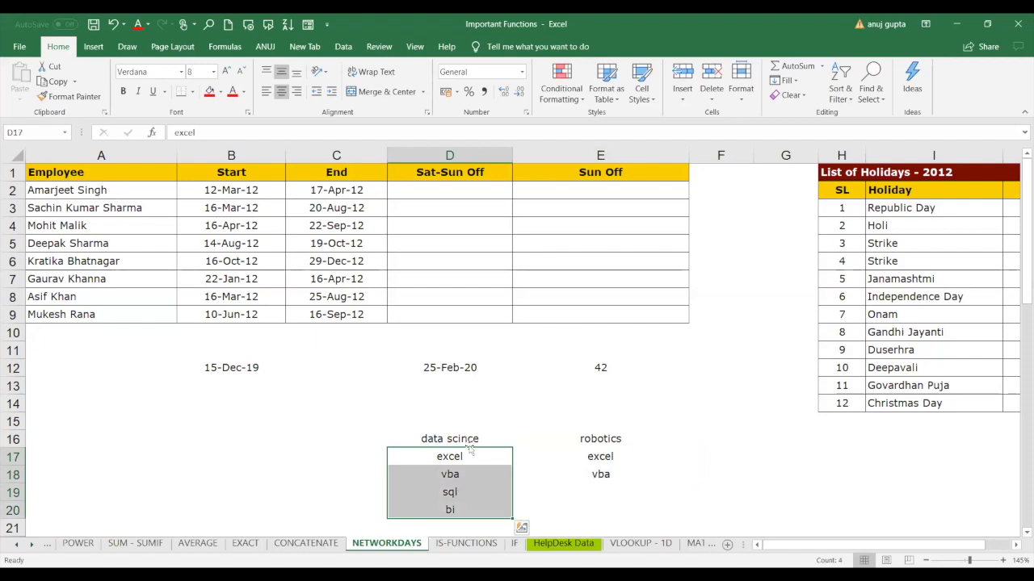
# Step: Undo the accidental move of the subject list and select the data scince entries in D16:D20
pyautogui.moveTo(469, 462); pyautogui.dragTo(467, 515)
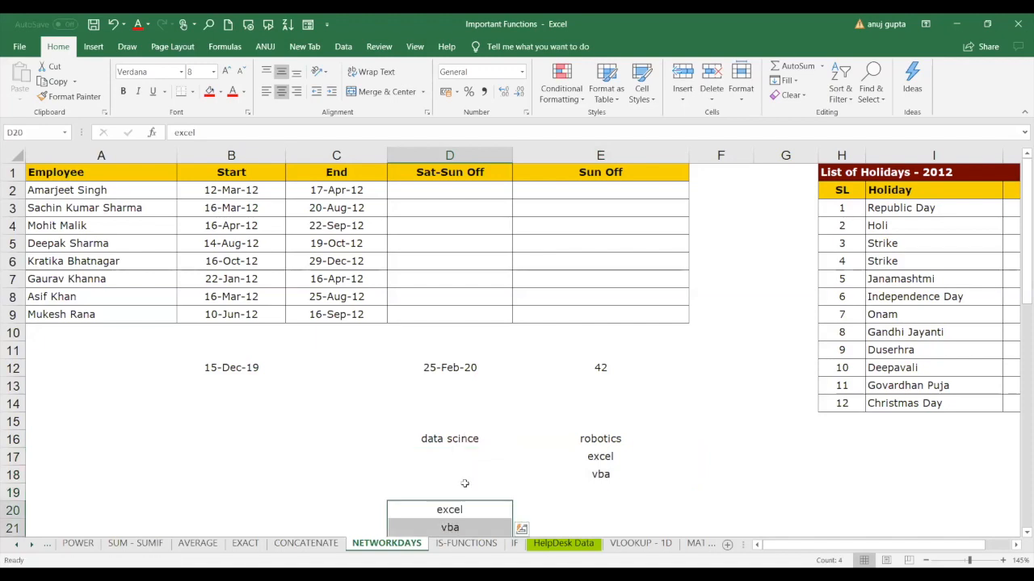
pyautogui.hotkey('ctrl', 'z')
pyautogui.moveTo(462, 438); pyautogui.dragTo(453, 504)
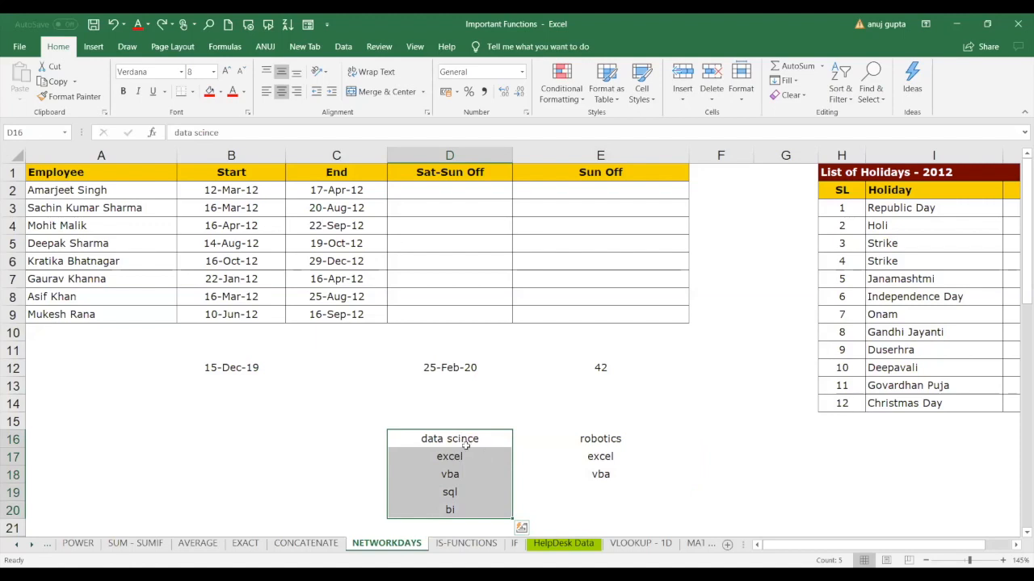
pyautogui.moveTo(443, 437); pyautogui.dragTo(450, 509)
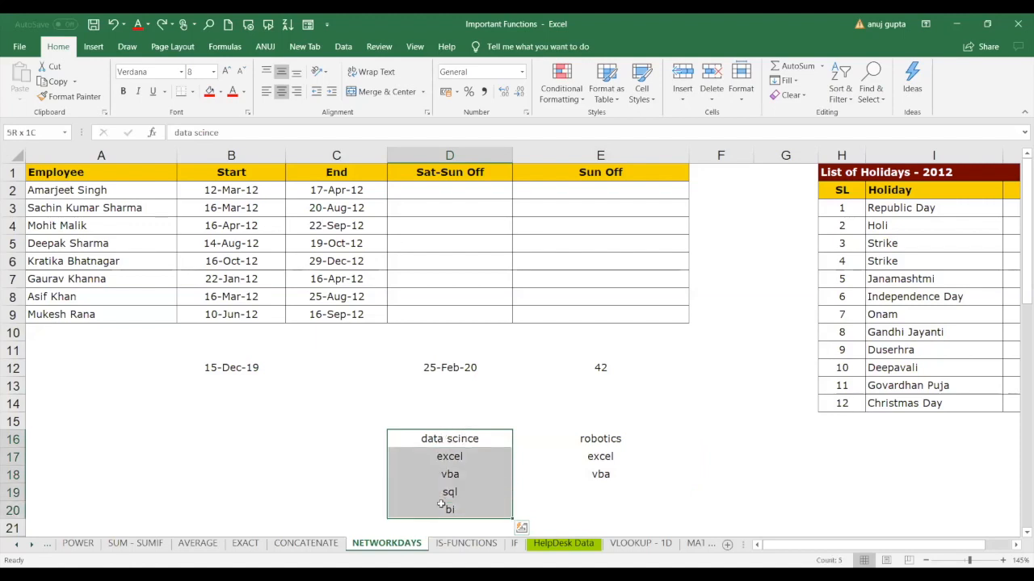
# Step: Enter 25lk 30 lkh in D15 above data scince and 10-15 in E15 above robotics
pyautogui.click(461, 420)
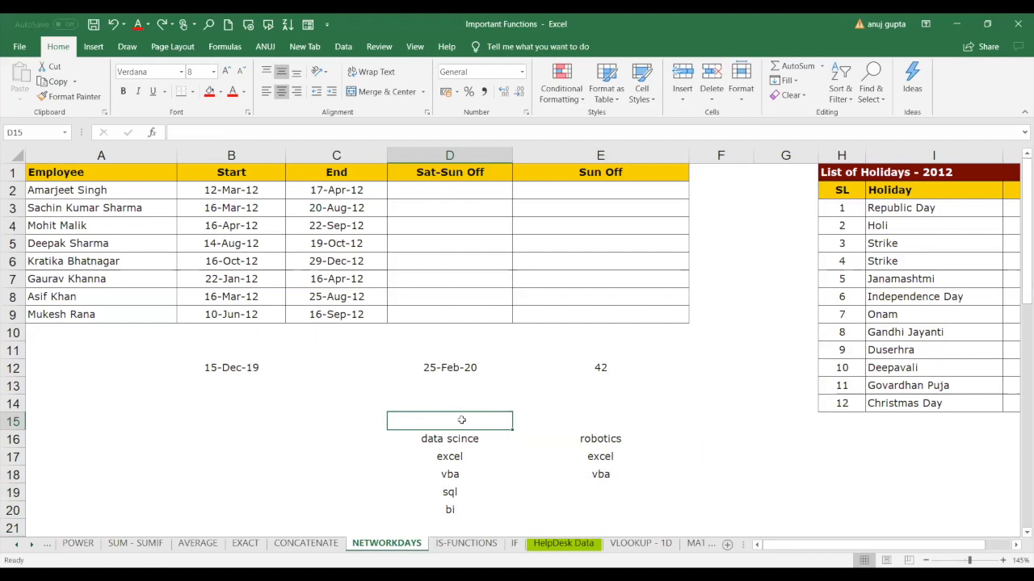
pyautogui.doubleClick(461, 420)
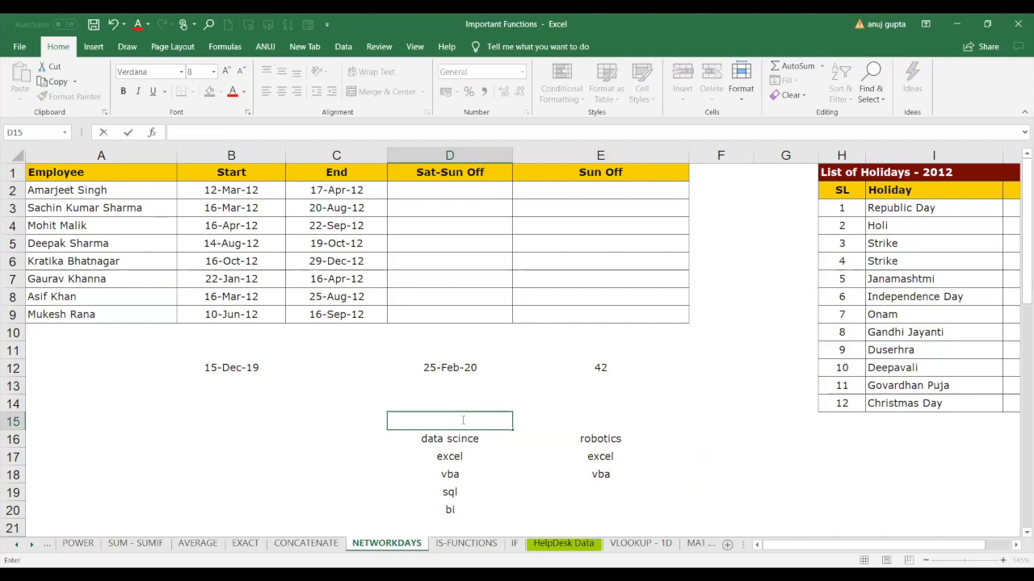
pyautogui.write('25lk 30 lkh')
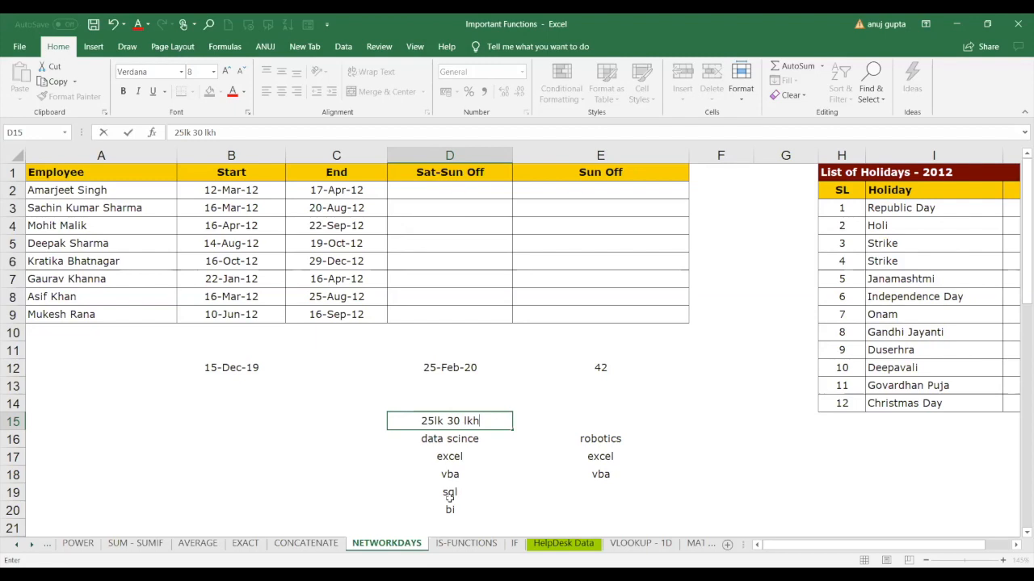
pyautogui.click(475, 420)
pyautogui.click(584, 417)
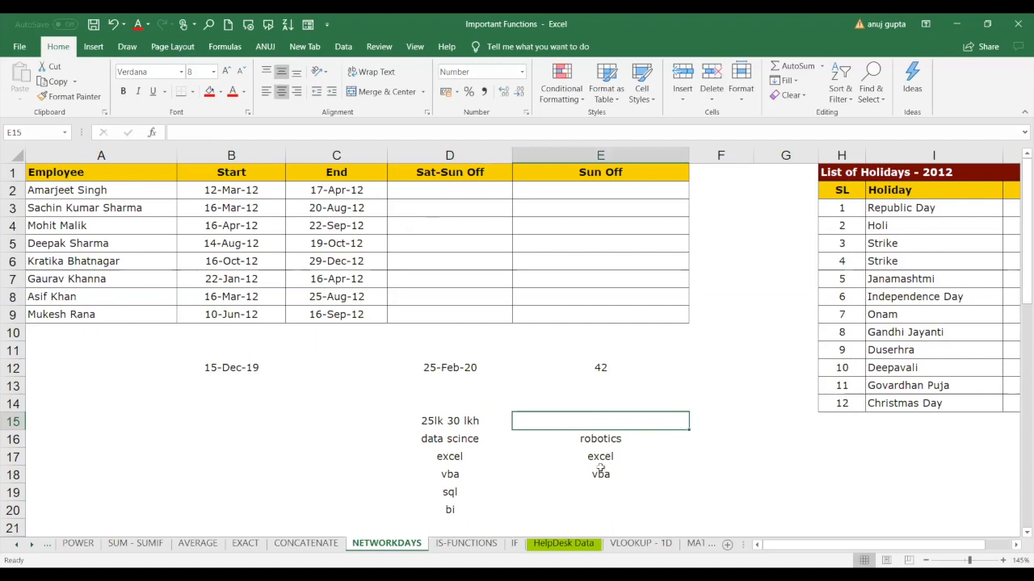
pyautogui.write('10-15')
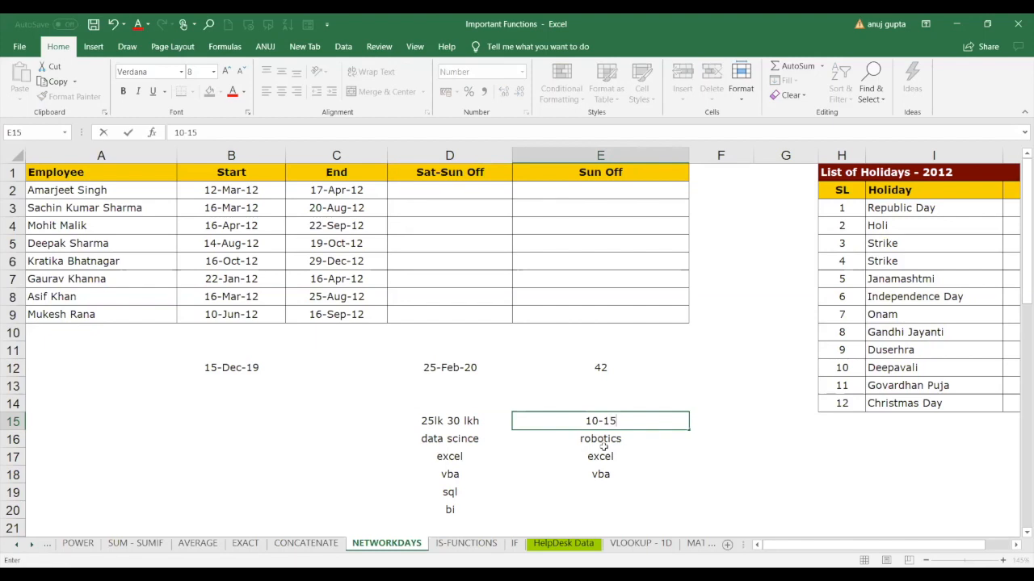
pyautogui.press('Return')
# Step: Go through the entries under robotics in E16:E18 and compare them with the data scince column in D15:D20
pyautogui.press('Down')
pyautogui.press('Down')
pyautogui.press('Down')
pyautogui.click(603, 449)
pyautogui.press('Up')
pyautogui.press('Up')
pyautogui.click(603, 450)
pyautogui.press('Down')
pyautogui.press('Down')
pyautogui.press('Up')
pyautogui.press('Up')
pyautogui.press('Up')
pyautogui.press('Down')
pyautogui.press('Down')
pyautogui.press('Left')
pyautogui.press('Up')
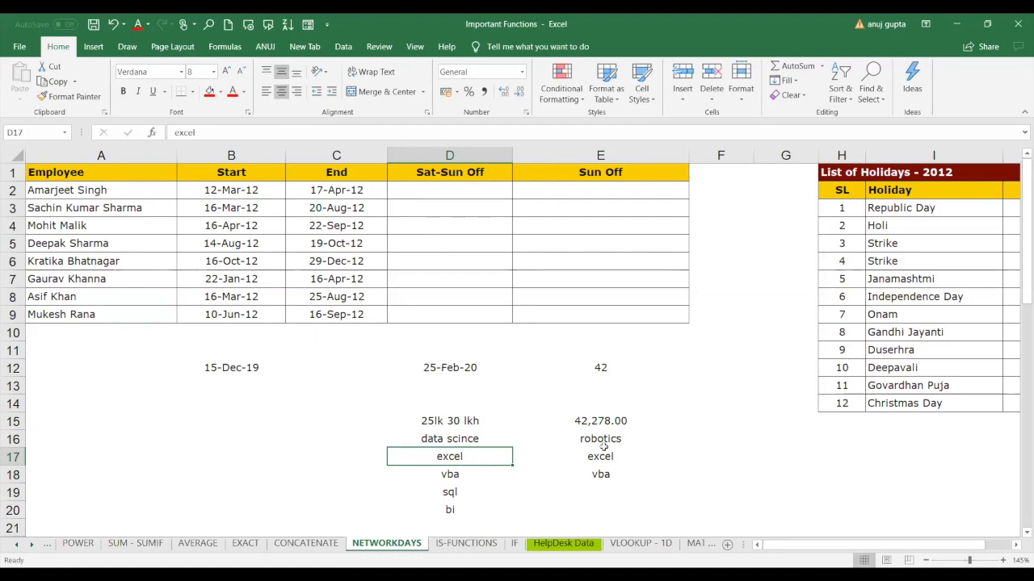
pyautogui.moveTo(600, 436); pyautogui.dragTo(603, 483)
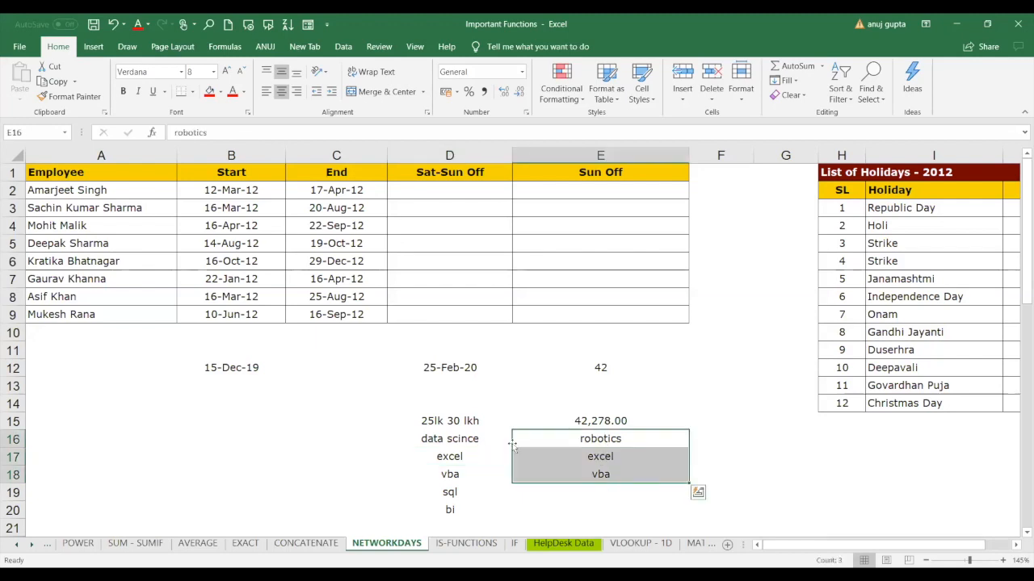
pyautogui.moveTo(467, 420); pyautogui.dragTo(461, 509)
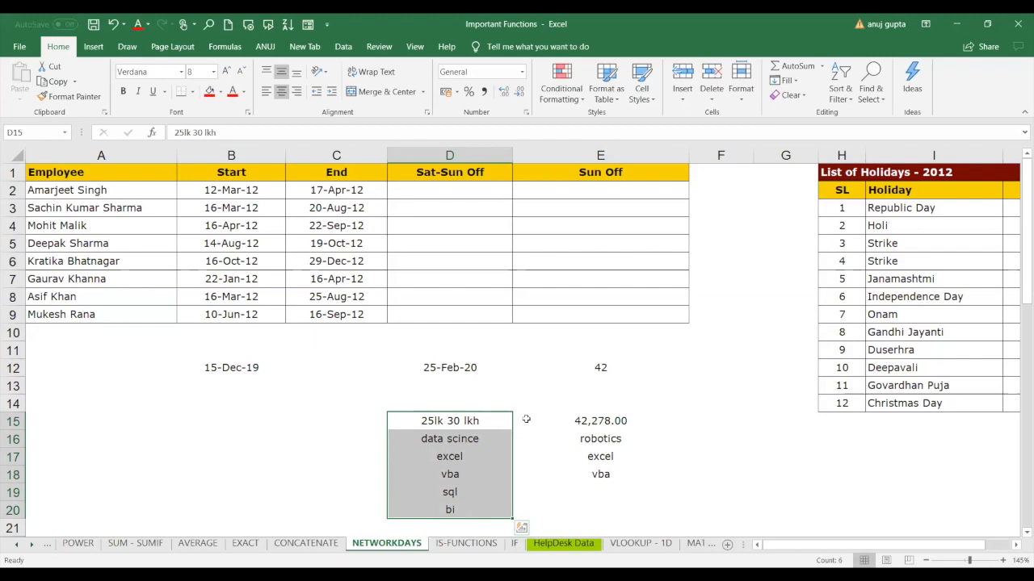
# Step: Clear the sample course lists and the amounts above them in D15:E20
pyautogui.moveTo(478, 420); pyautogui.dragTo(599, 511)
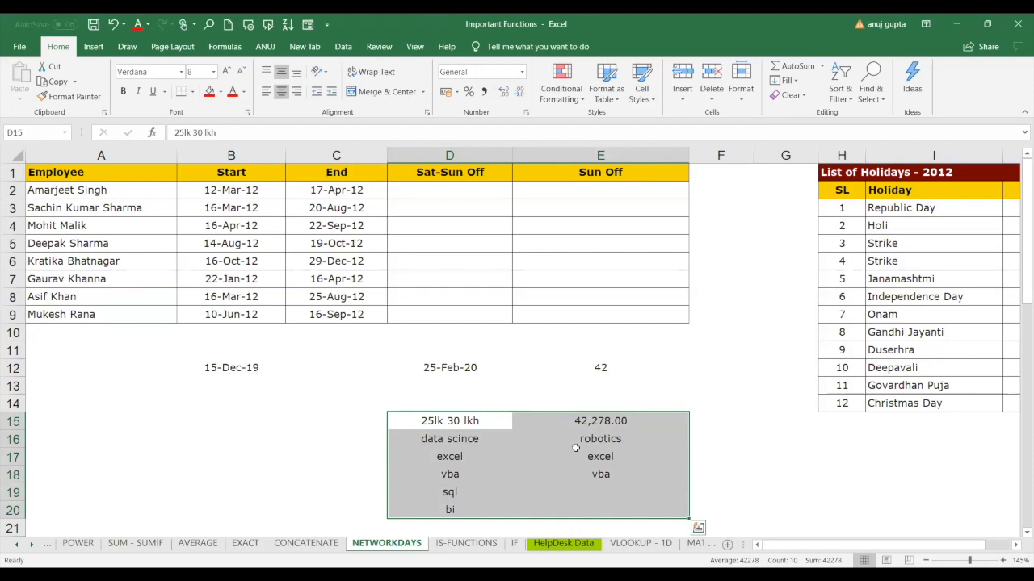
pyautogui.press('Delete')
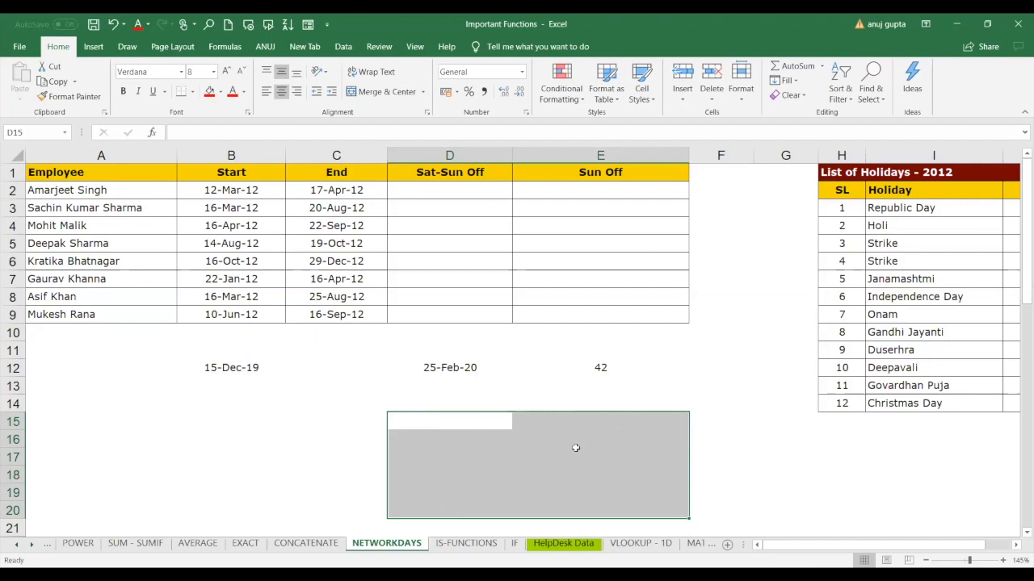
pyautogui.click(336, 397)
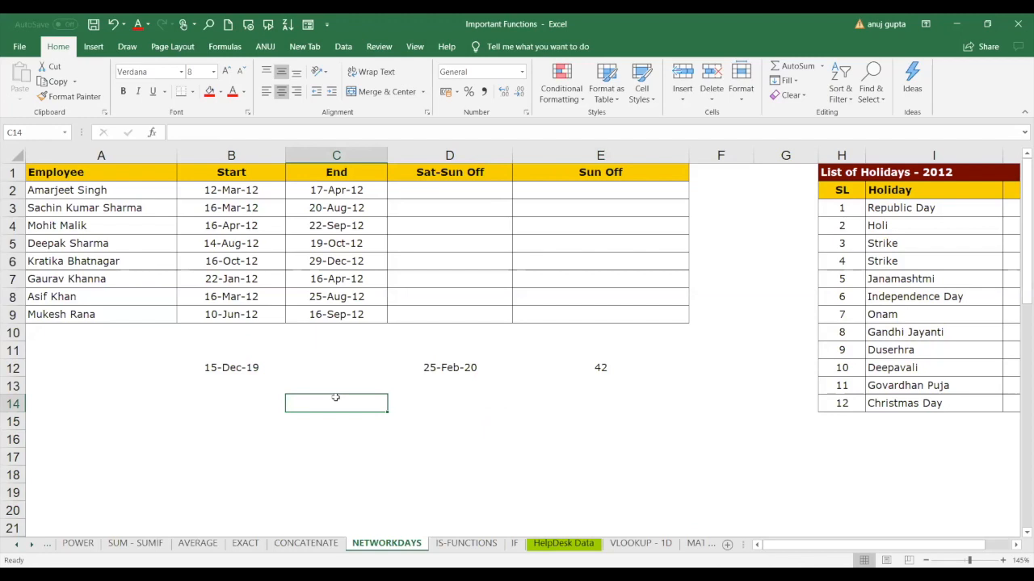
# Step: Examine the first employee's name, start date and end date in row 2
pyautogui.click(454, 195)
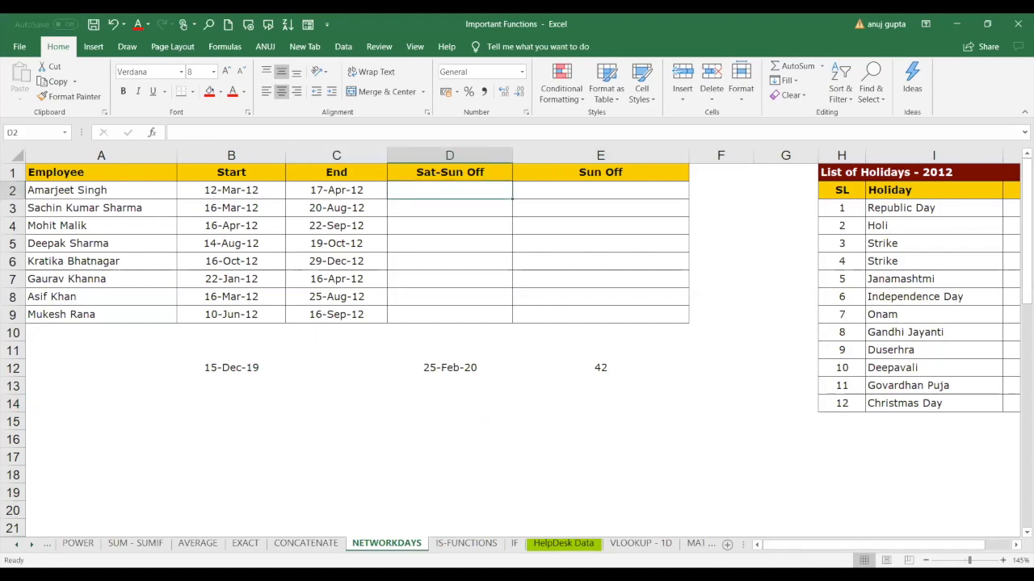
pyautogui.moveTo(970, 561); pyautogui.dragTo(967, 560)
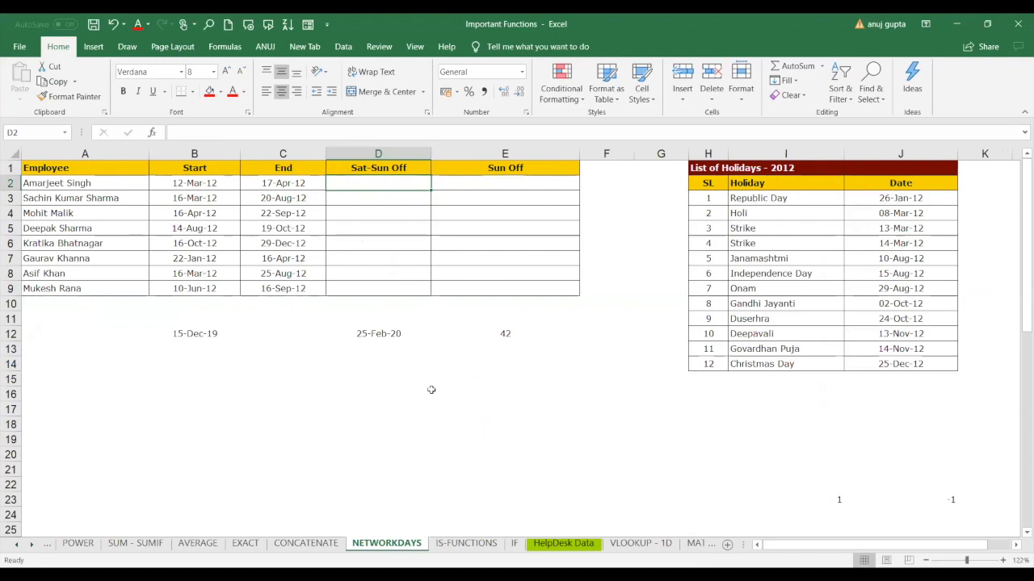
pyautogui.click(75, 183)
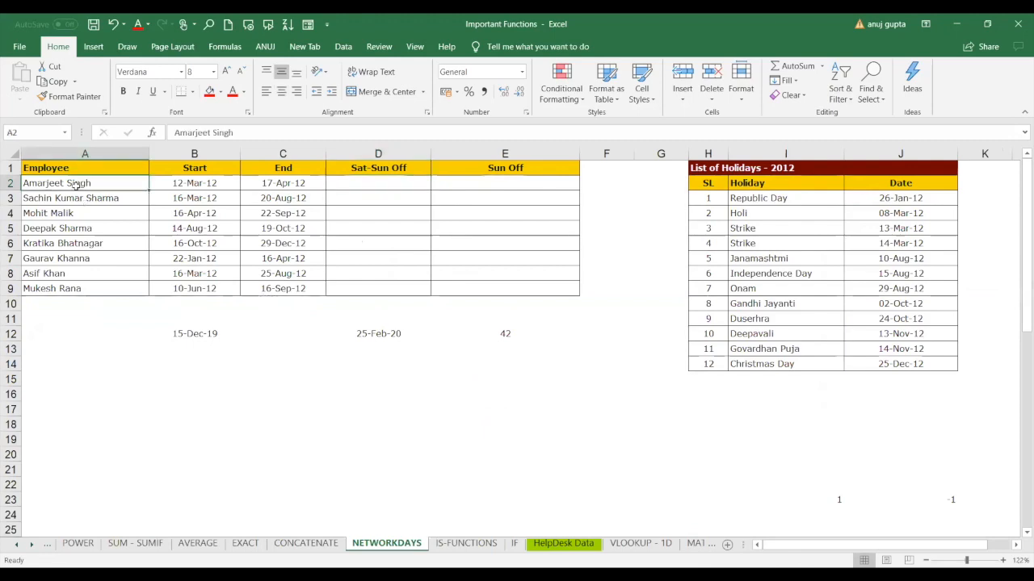
pyautogui.click(211, 183)
pyautogui.click(299, 185)
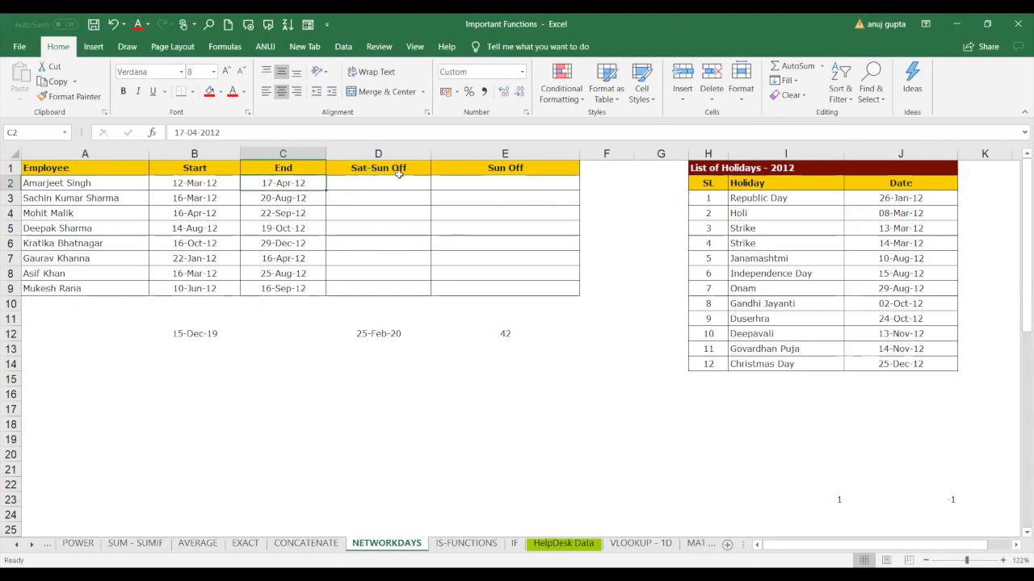
pyautogui.click(411, 178)
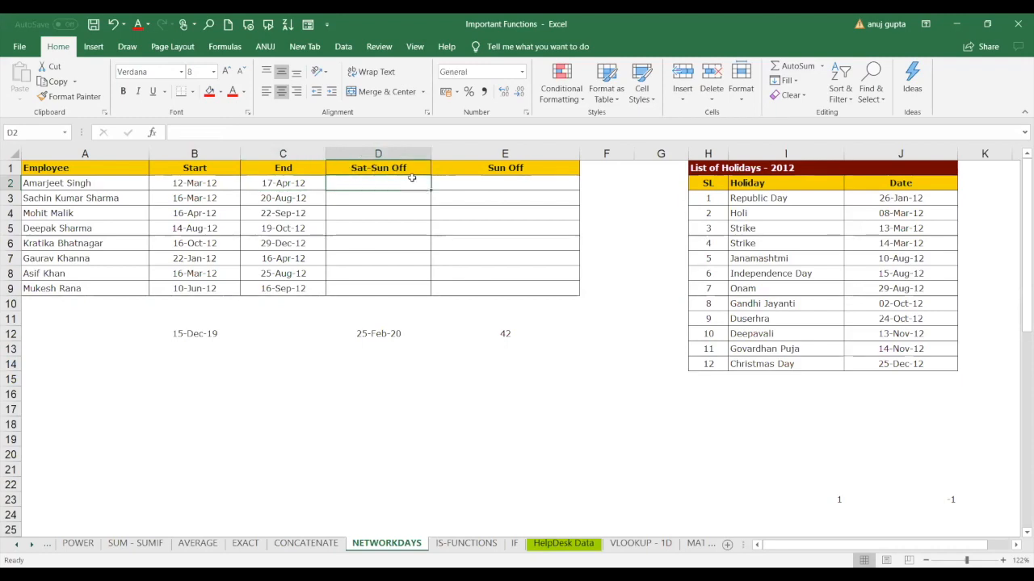
pyautogui.write('=')
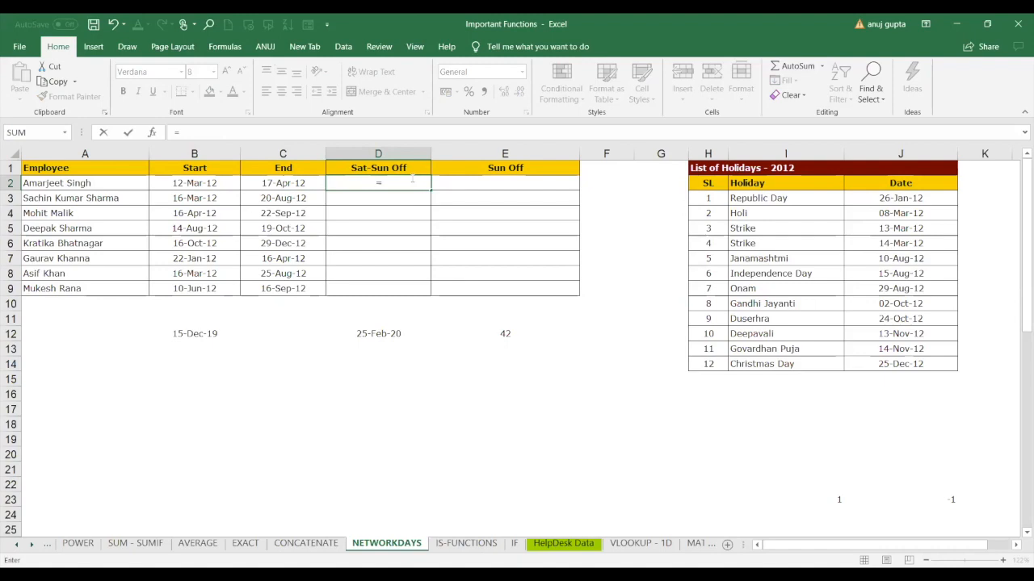
pyautogui.write('netw')
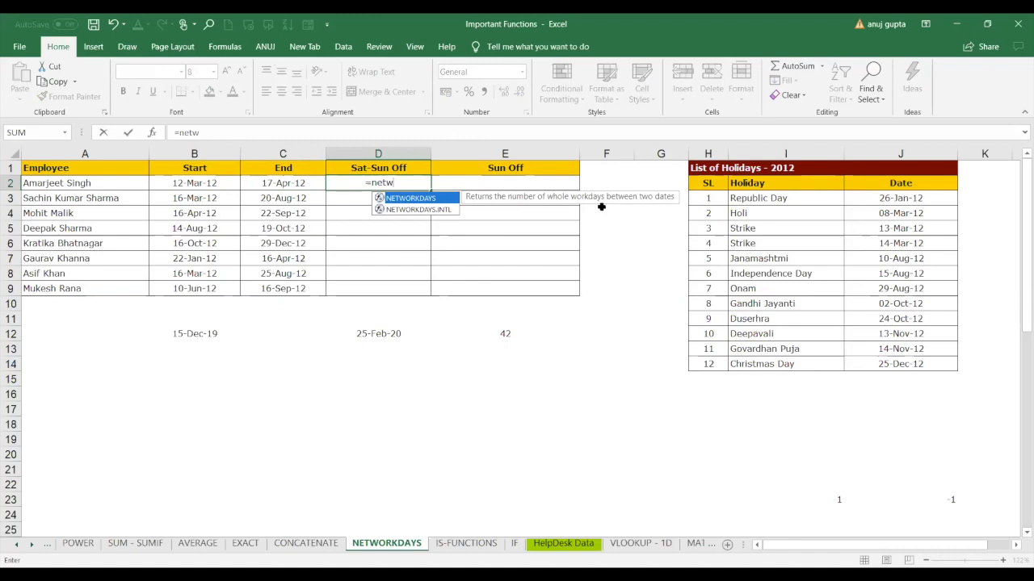
# Step: Set the first employee's end date in C2 to 18-03-2012
pyautogui.click(301, 186)
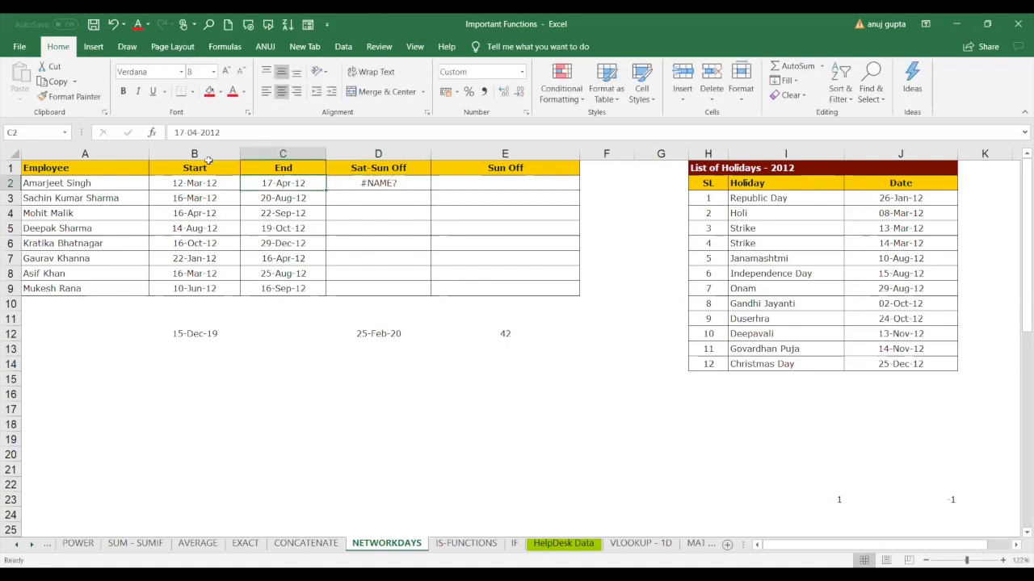
pyautogui.click(179, 133)
pyautogui.press('Delete')
pyautogui.write('8')
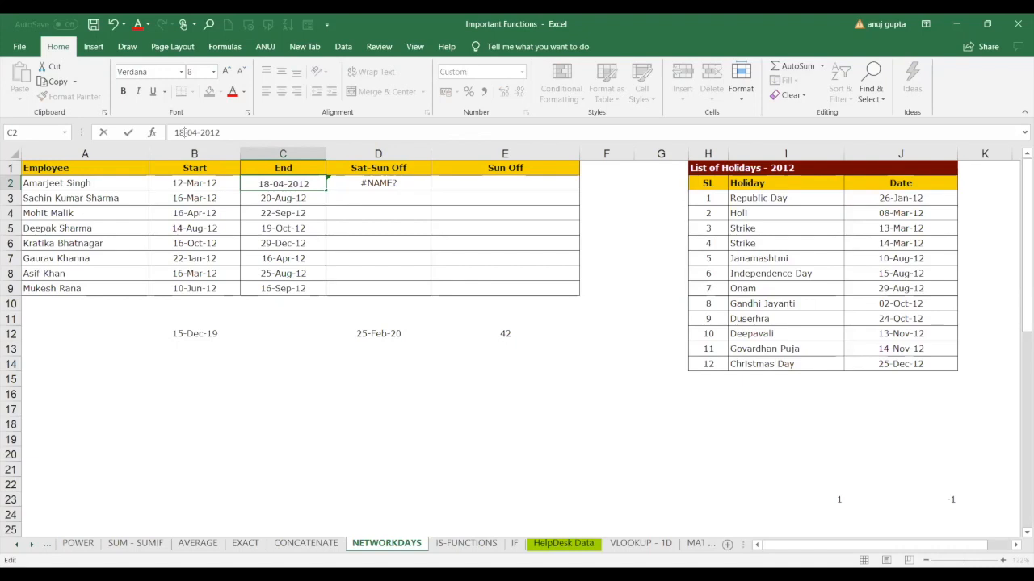
pyautogui.press('Right')
pyautogui.press('Right')
pyautogui.press('Delete')
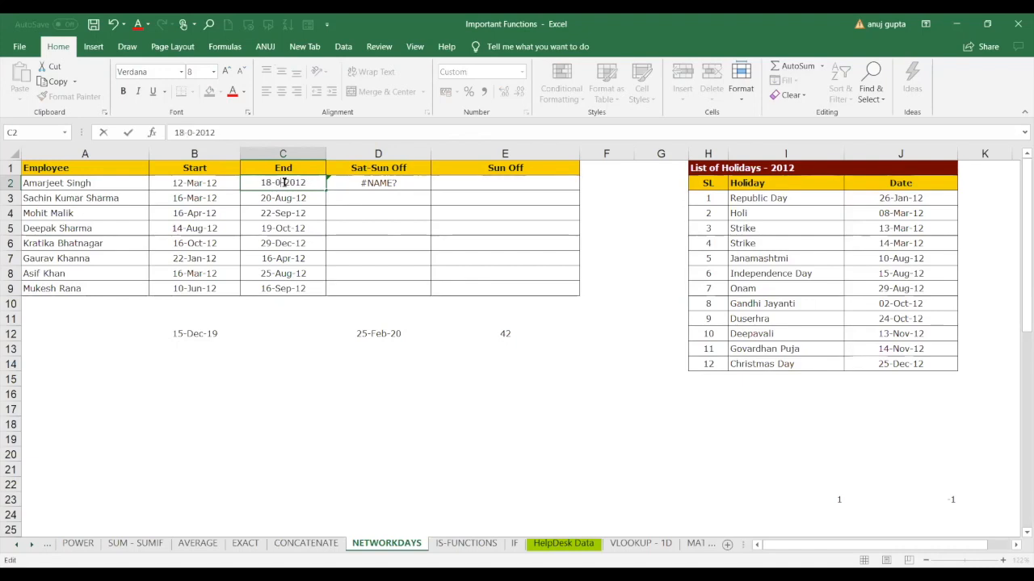
pyautogui.write('3')
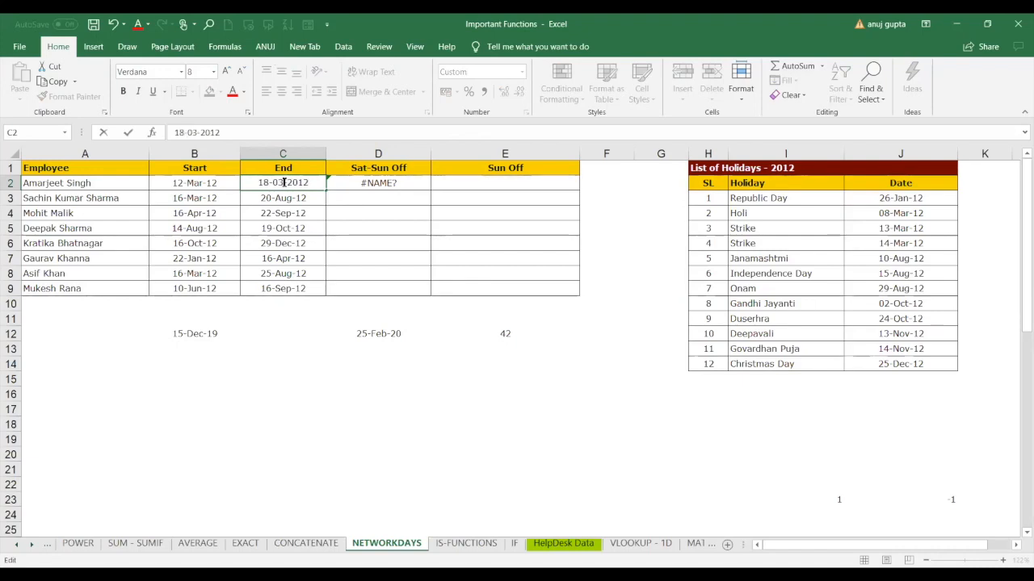
pyautogui.hotkey('ctrl', 'Return')
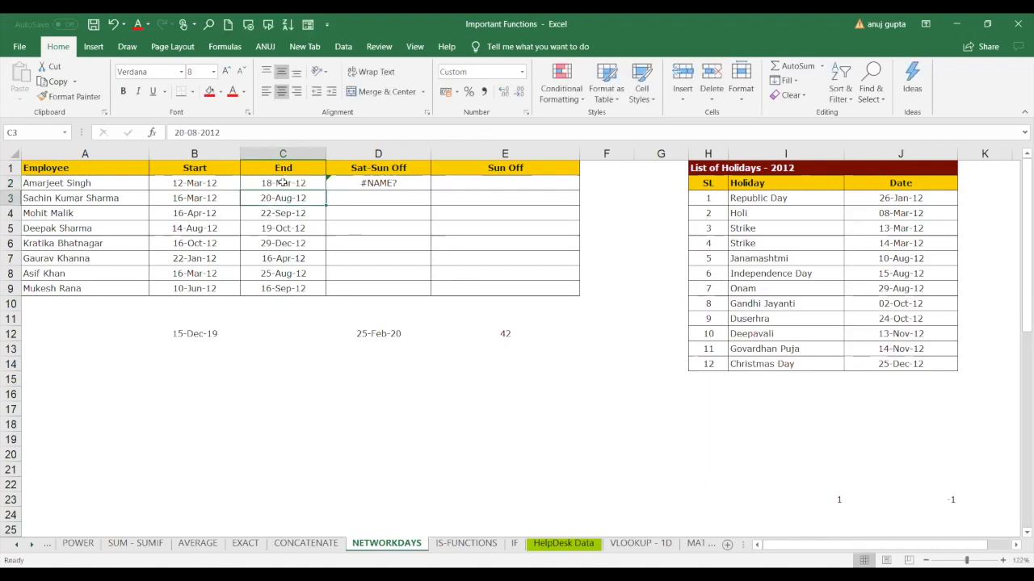
# Step: Enter =NETWORKDAYS(B2,C2) in D2 to count the first employee's workdays with Saturdays and Sundays off
pyautogui.click(381, 183)
pyautogui.write('=')
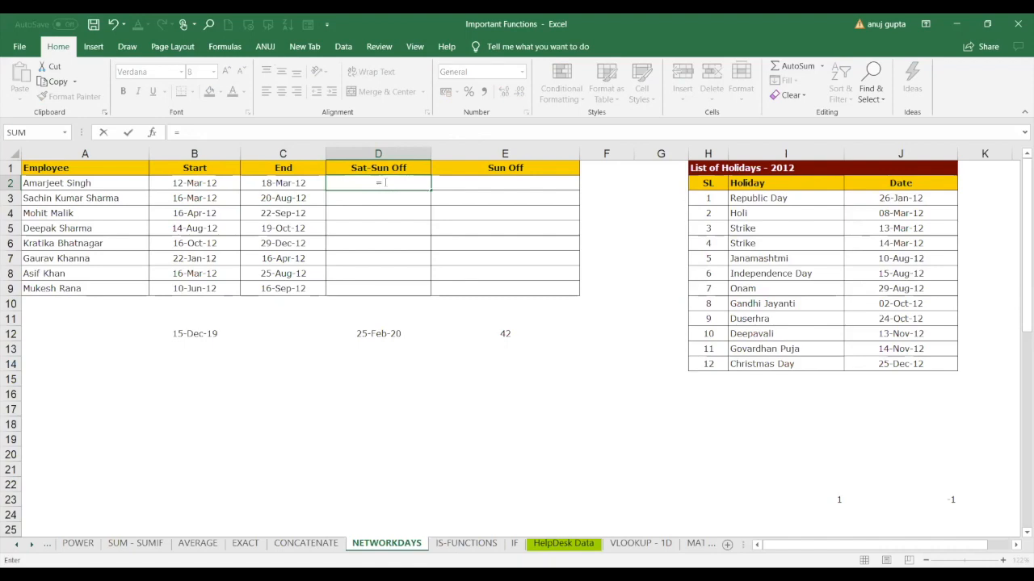
pyautogui.write('NETWORKDAYS(')
pyautogui.click(218, 182)
pyautogui.write(',')
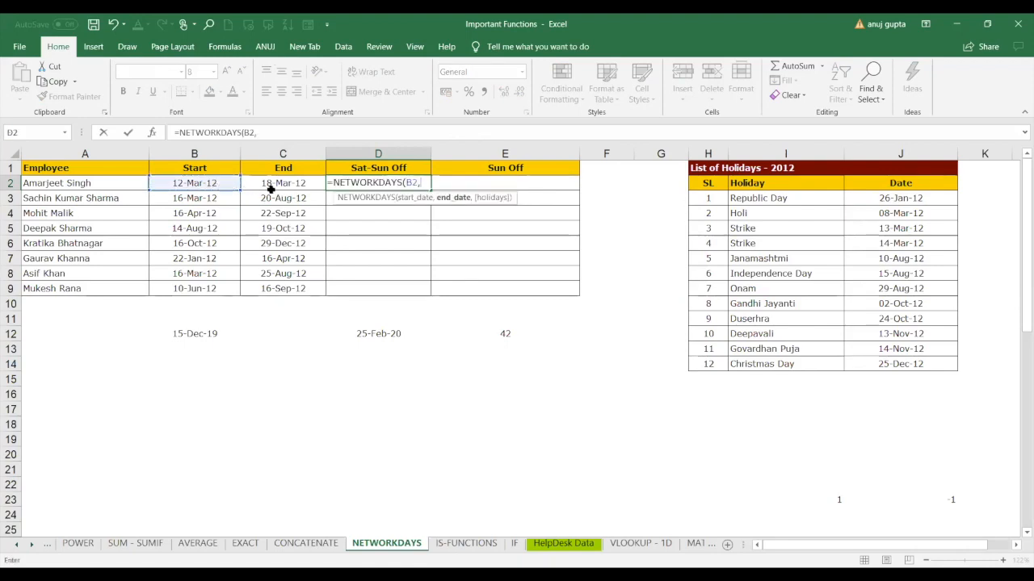
pyautogui.click(272, 185)
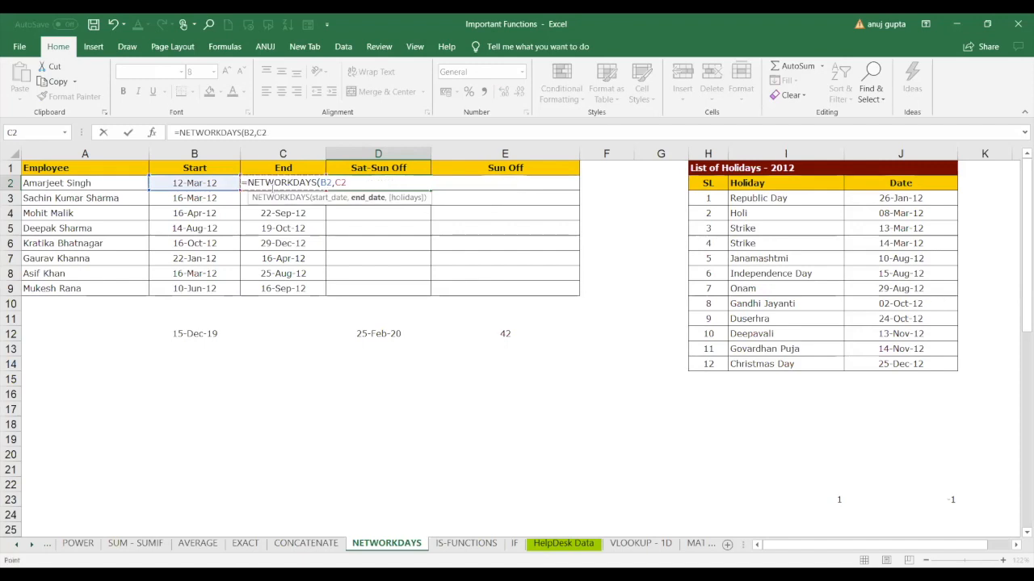
pyautogui.write(',')
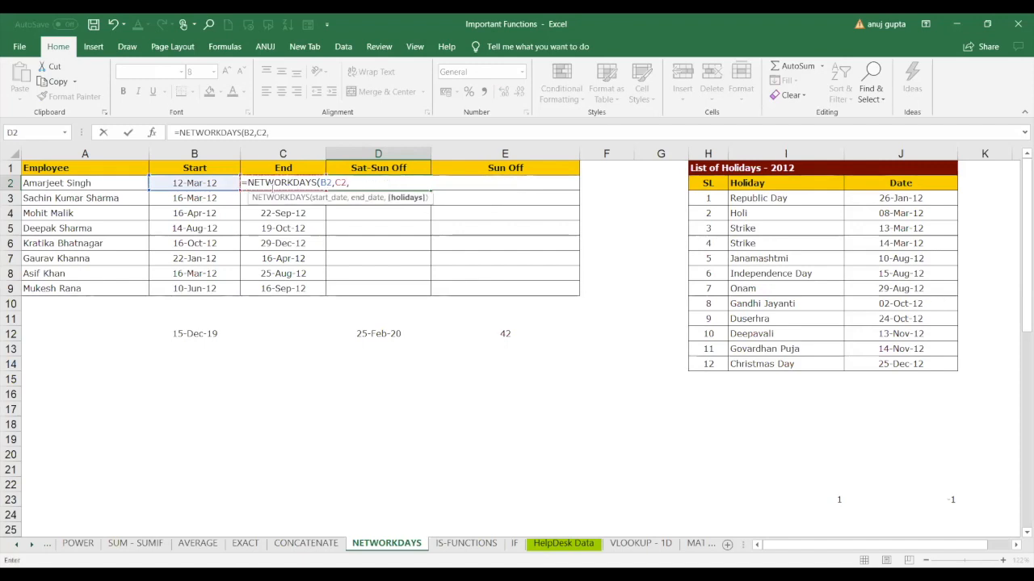
pyautogui.press('BackSpace')
pyautogui.write(')')
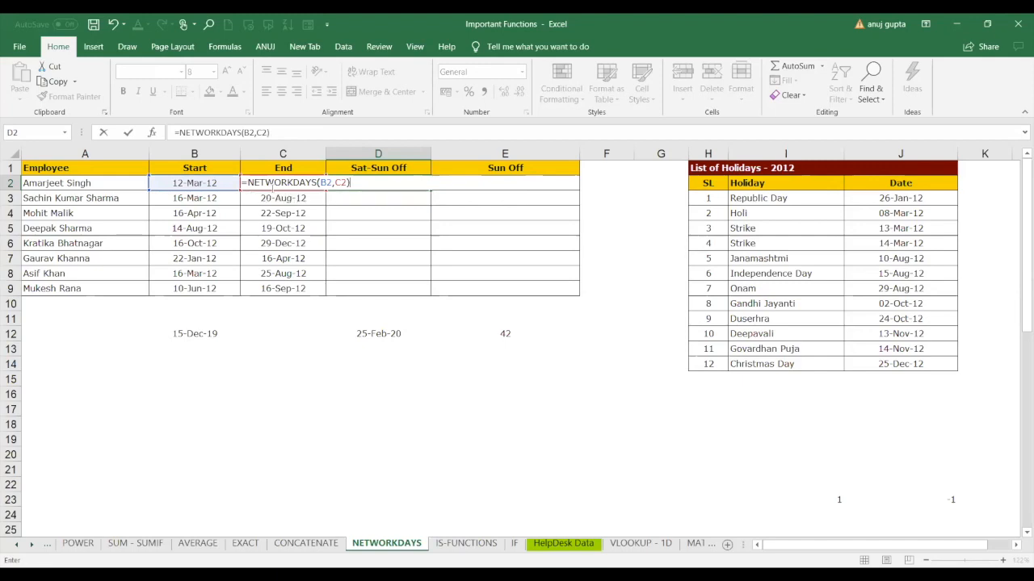
pyautogui.press('Return')
# Step: Check the NETWORKDAYS formula in D2 against the first employee's start date in B2
pyautogui.click(366, 185)
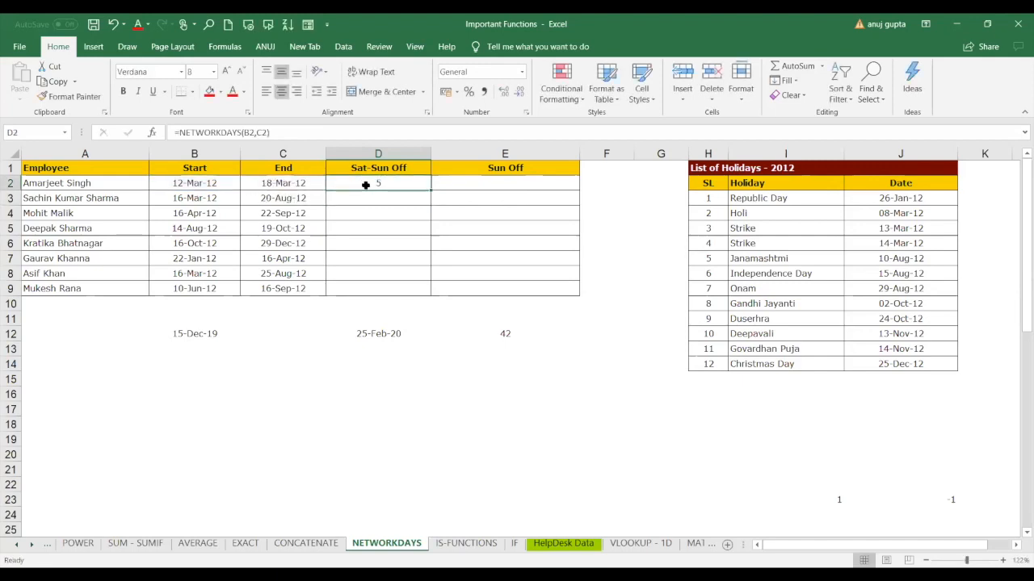
pyautogui.click(210, 189)
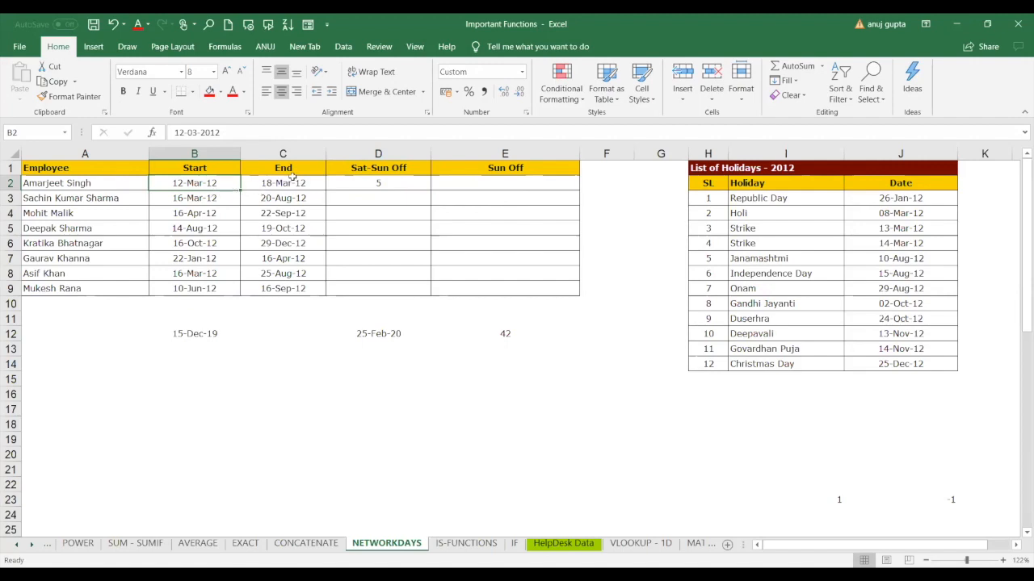
pyautogui.click(199, 350)
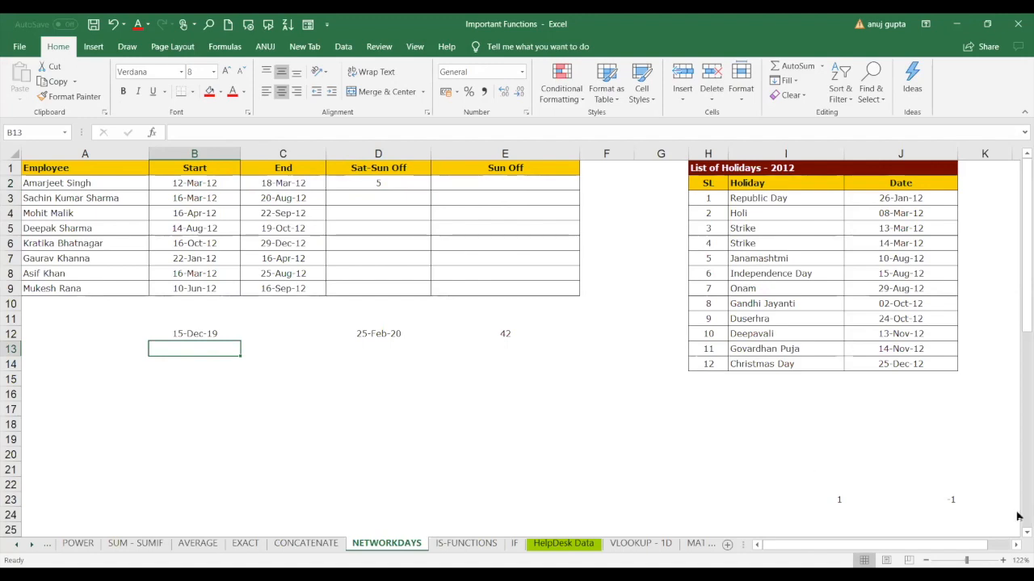
pyautogui.click(212, 185)
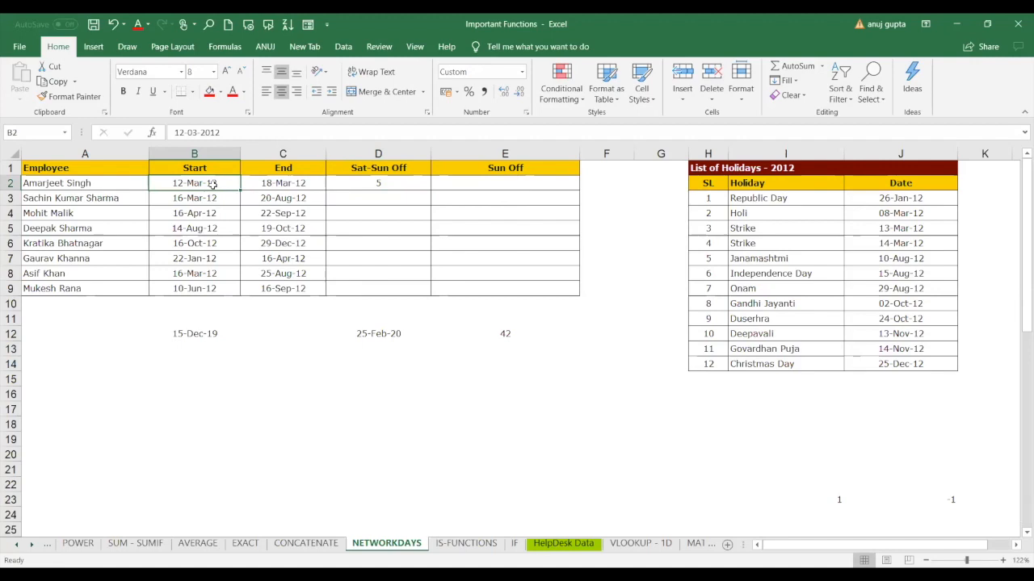
# Step: Set the first employee's start date in B2 to 20-04-2020
pyautogui.hotkey('ctrl', ';')
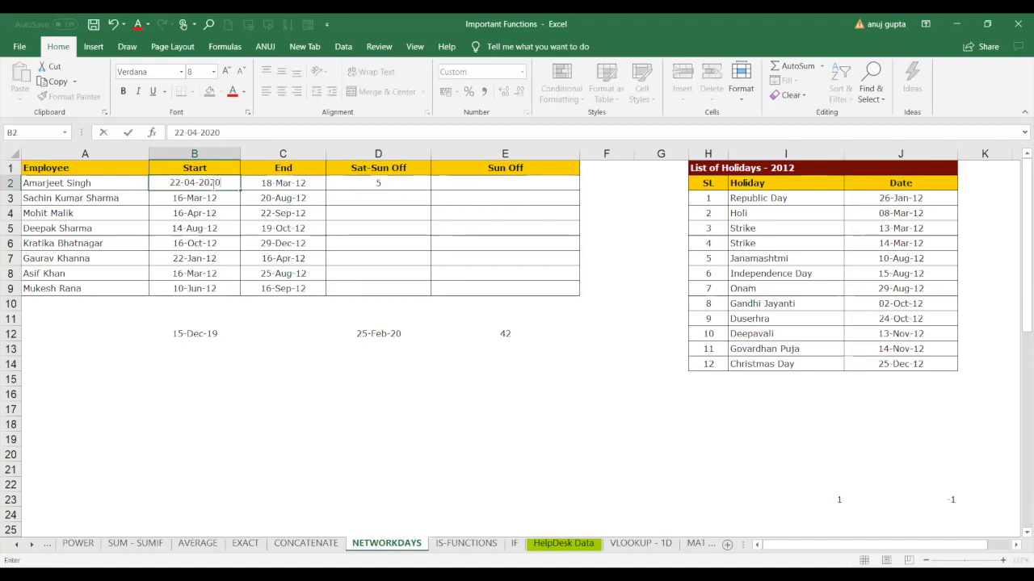
pyautogui.click(290, 188)
pyautogui.click(209, 186)
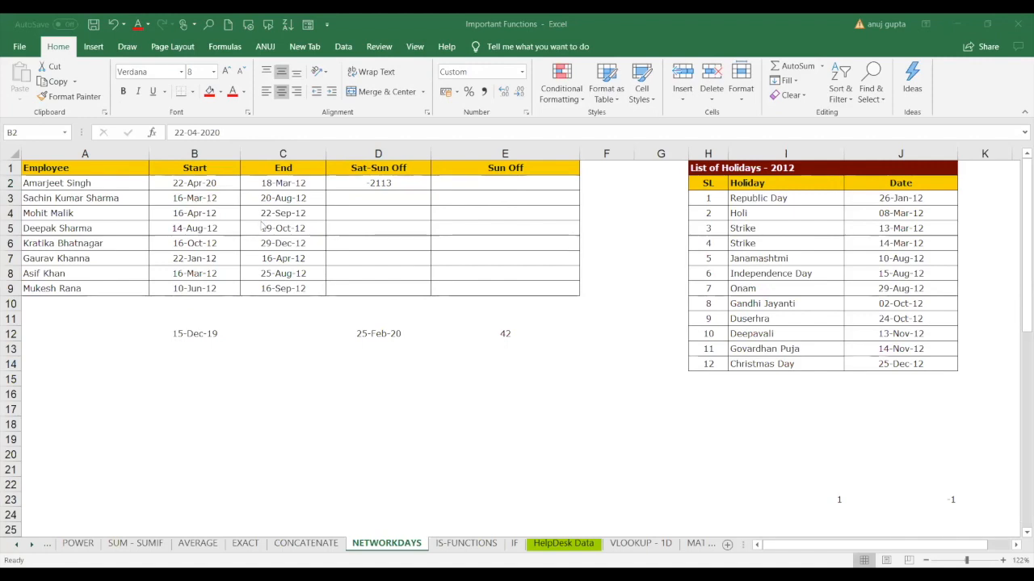
pyautogui.click(179, 136)
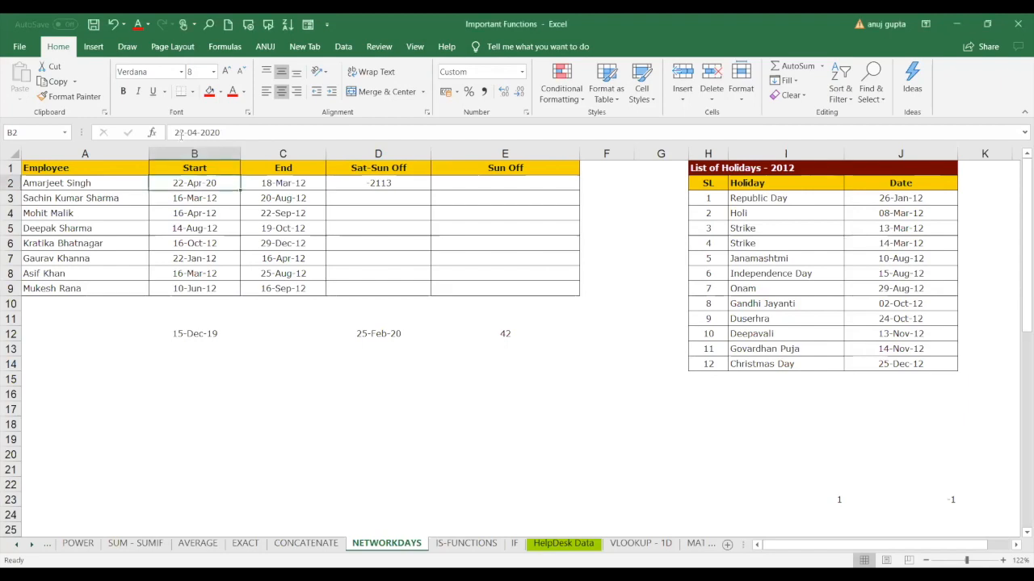
pyautogui.click(181, 135)
pyautogui.press('BackSpace')
pyautogui.write('0')
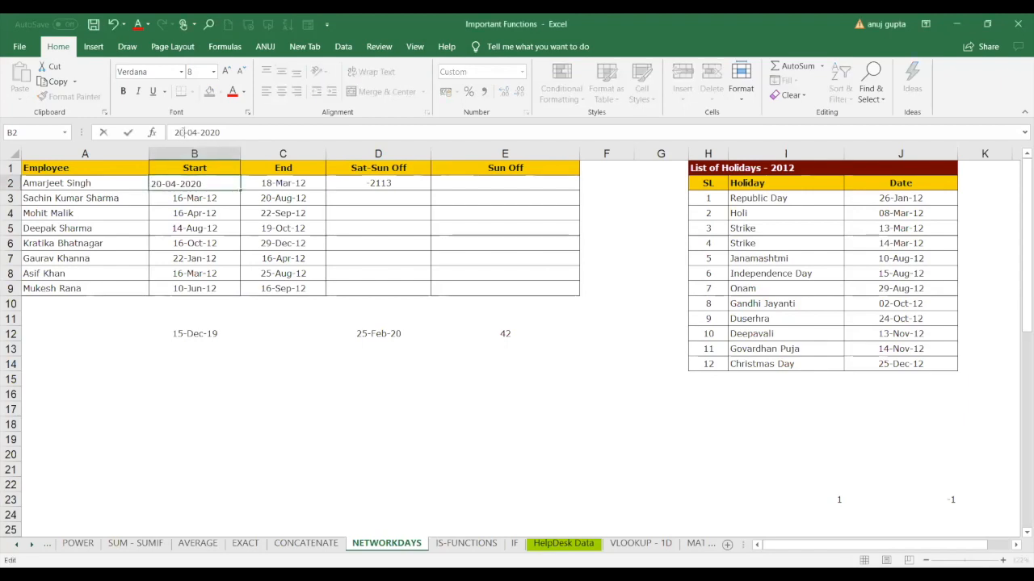
# Step: Set the first employee's end date in C2 to 27-04-2020 and check the workday count in D2
pyautogui.click(277, 183)
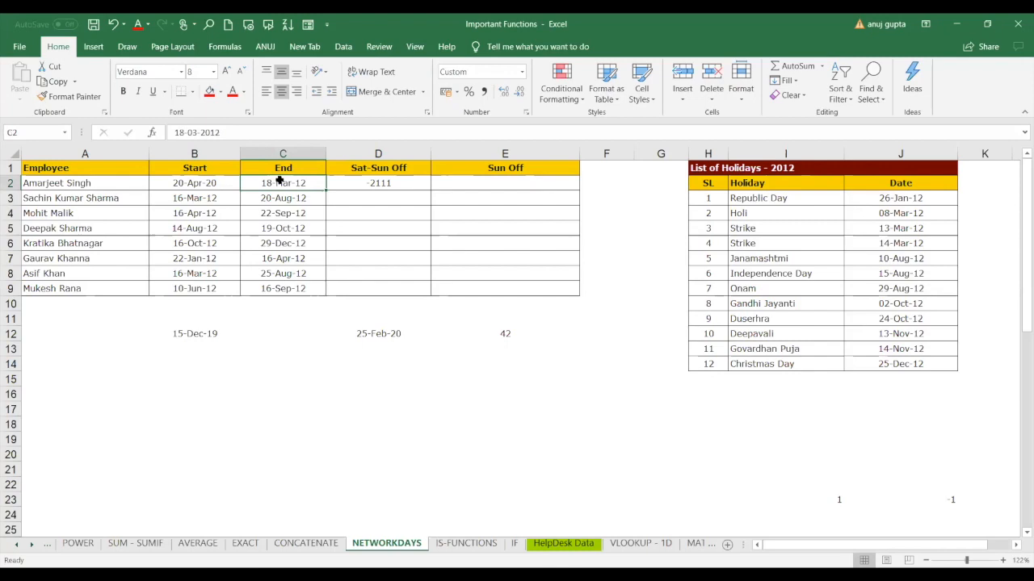
pyautogui.write('22-04-2020')
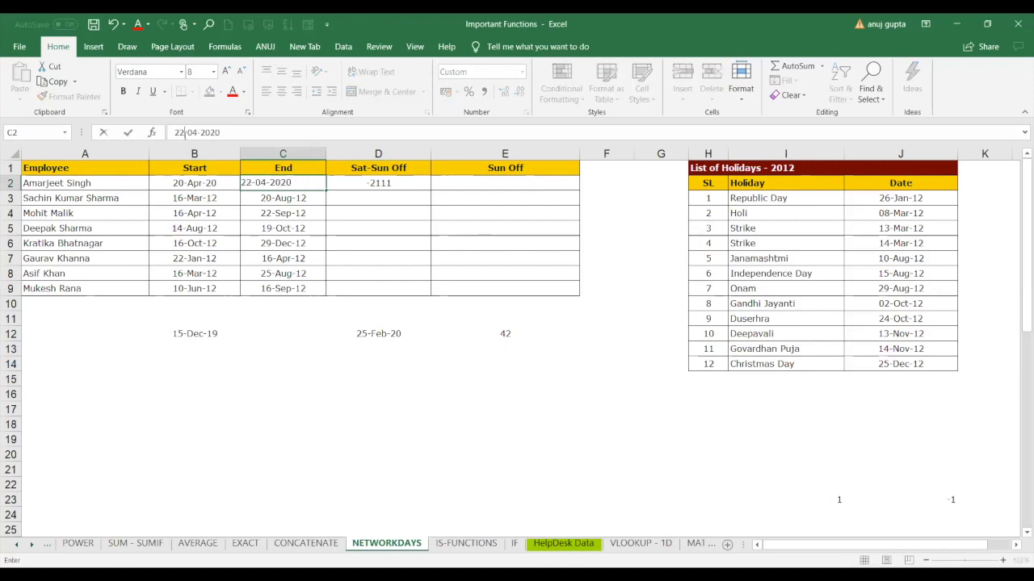
pyautogui.click(185, 134)
pyautogui.press('BackSpace')
pyautogui.write('7')
pyautogui.press('Return')
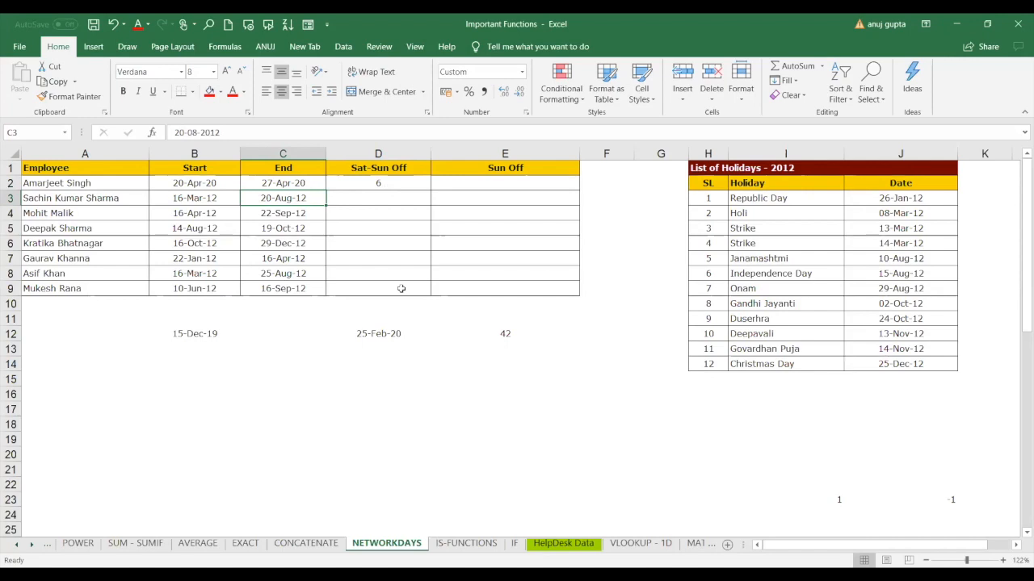
pyautogui.click(384, 187)
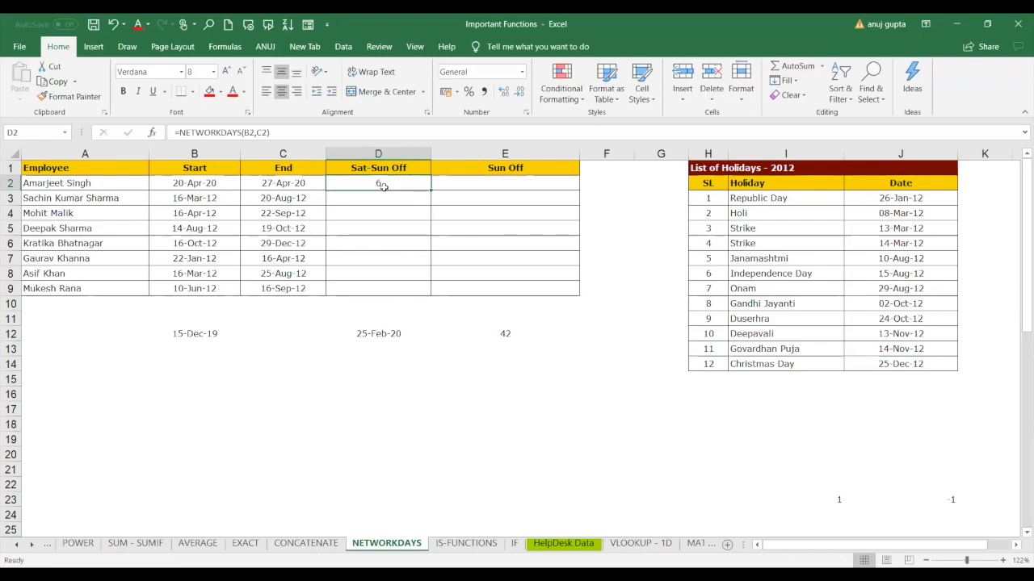
# Step: Change the end date in C2 to 24-04-2020 and compare both dates with the workday count in D2
pyautogui.click(282, 181)
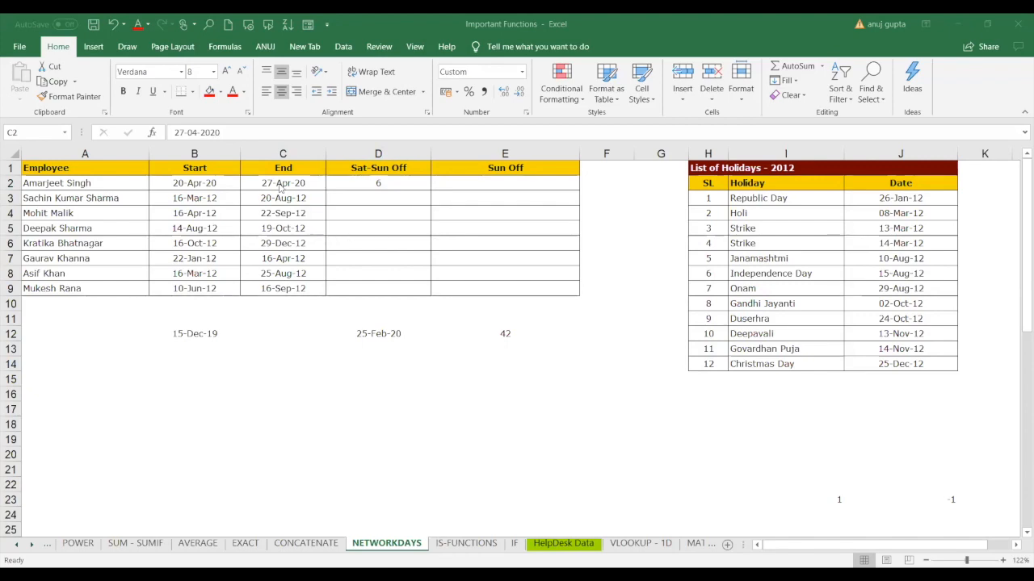
pyautogui.click(189, 130)
pyautogui.click(184, 131)
pyautogui.press('BackSpace')
pyautogui.write('4')
pyautogui.press('Return')
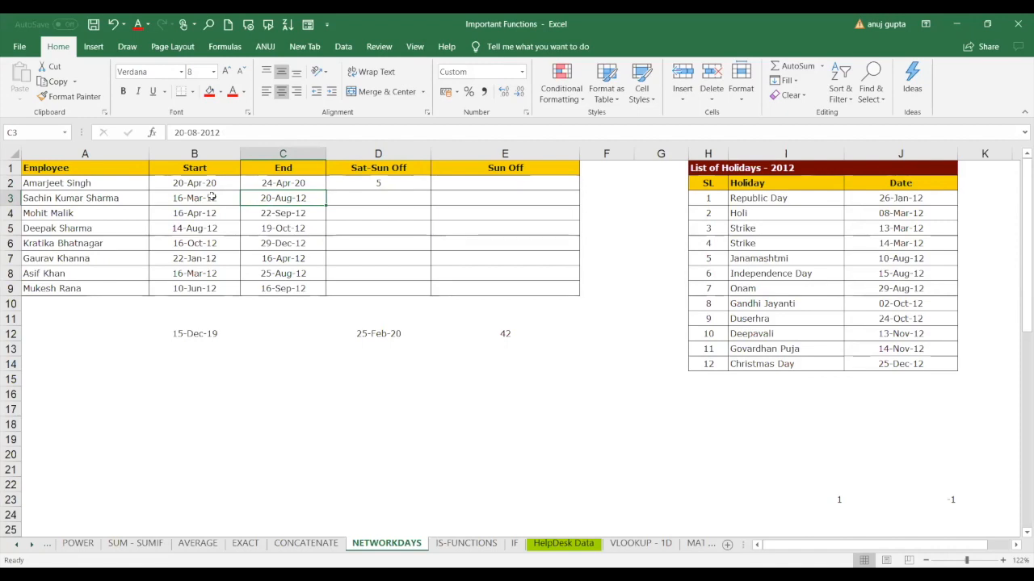
pyautogui.moveTo(201, 183); pyautogui.dragTo(266, 184)
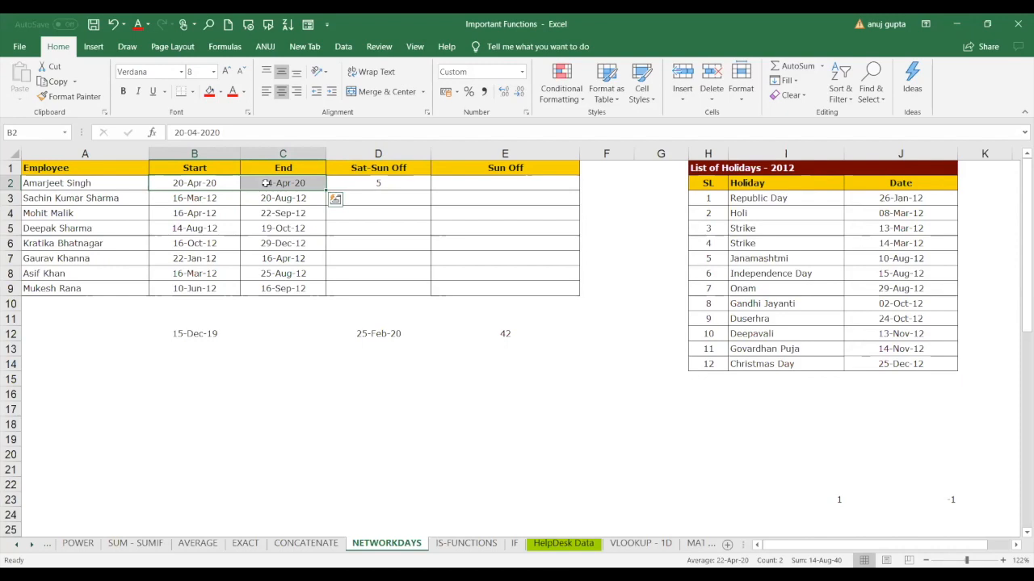
pyautogui.click(354, 186)
# Step: Change the end date in C2 to 25-04-2020 and check how D2 counts the Saturday
pyautogui.click(292, 182)
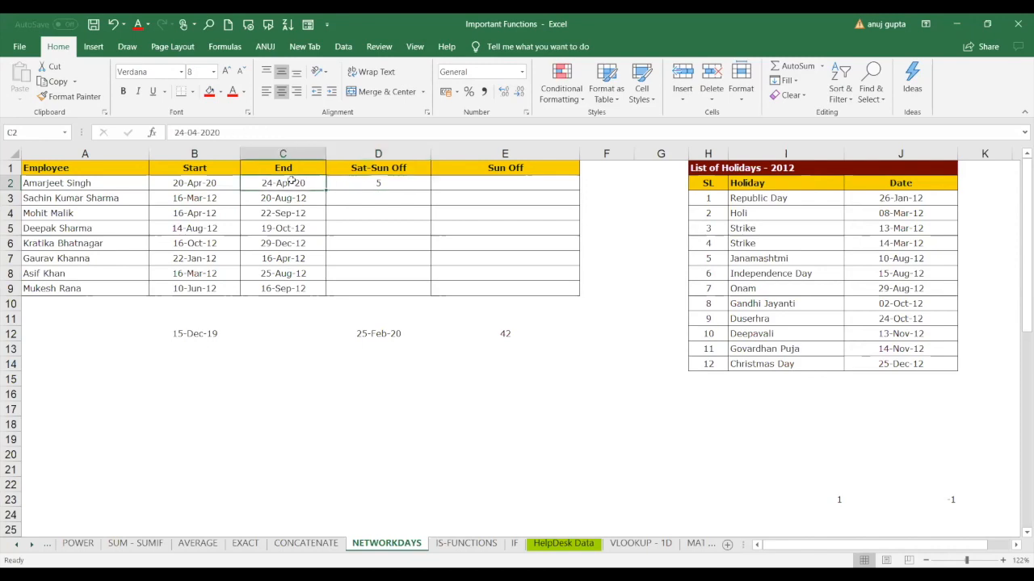
pyautogui.click(185, 132)
pyautogui.press('BackSpace')
pyautogui.write('5')
pyautogui.press('Return')
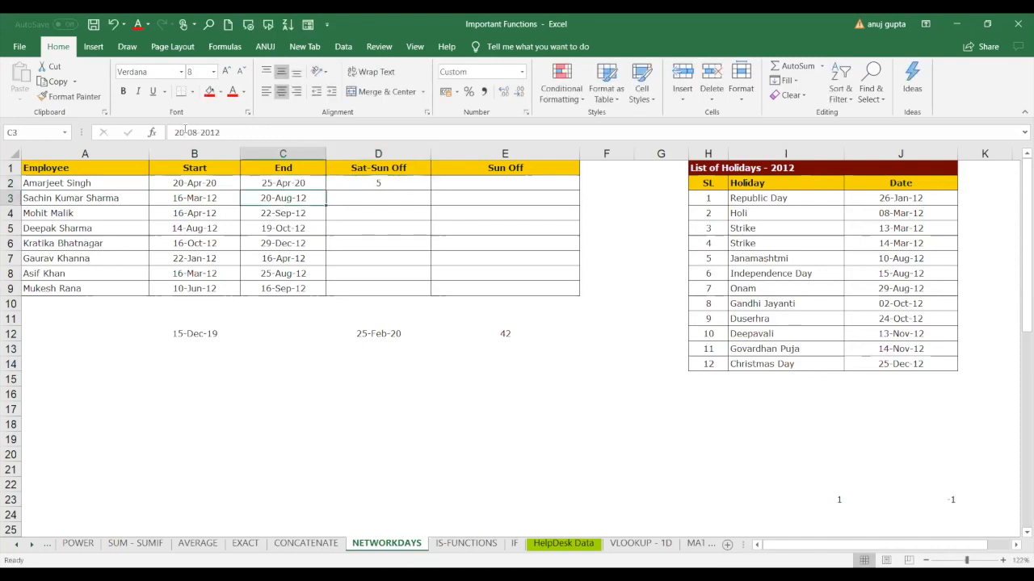
pyautogui.click(379, 184)
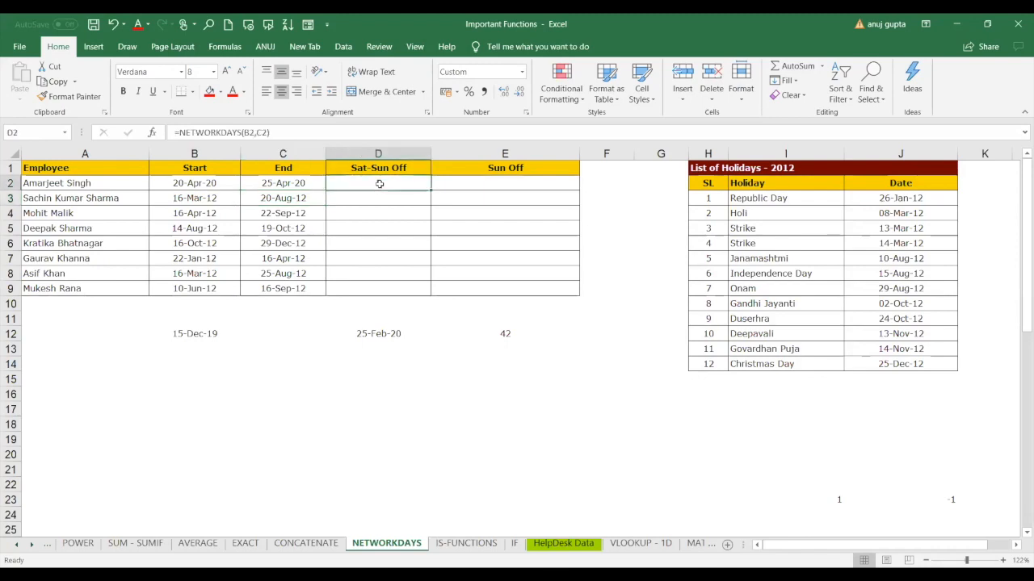
# Step: Change the end date in C2 to 26-04-2020 to test how the formula treats the Sunday
pyautogui.click(277, 184)
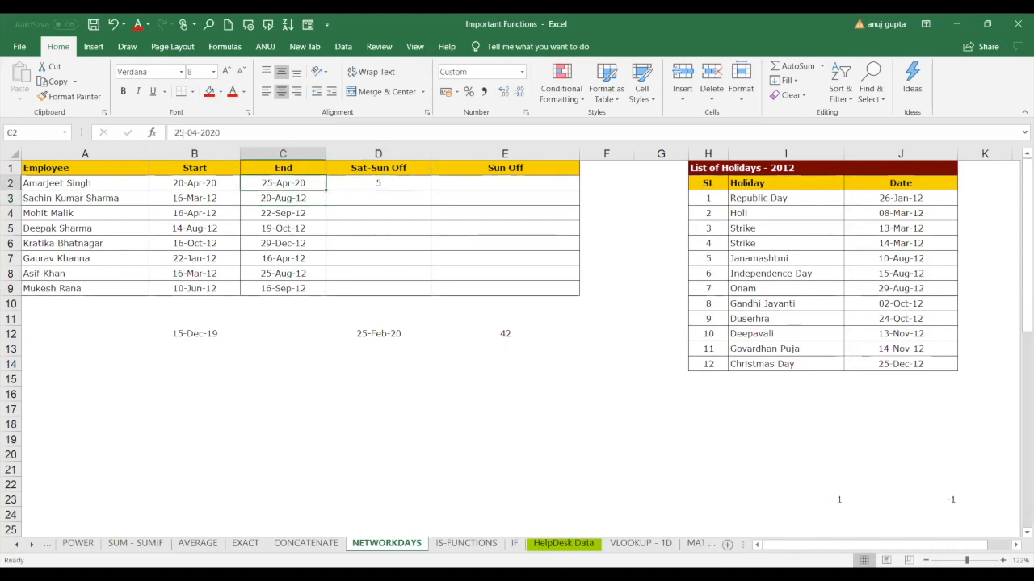
pyautogui.click(182, 132)
pyautogui.press('BackSpace')
pyautogui.write('6')
pyautogui.press('Return')
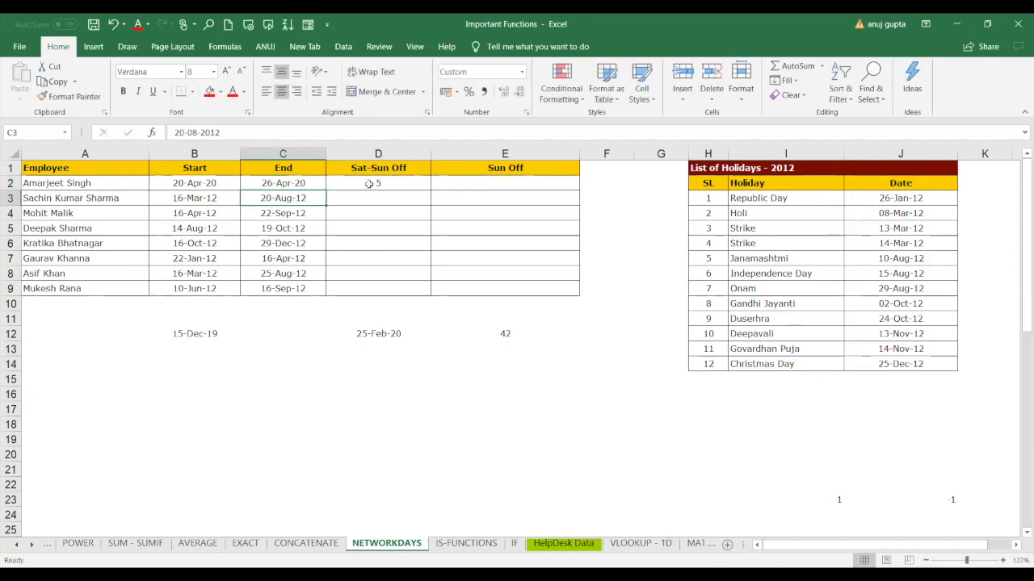
# Step: Set the end date in C2 back to 27-04-2020 and review the NETWORKDAYS formula in D2
pyautogui.press('Up')
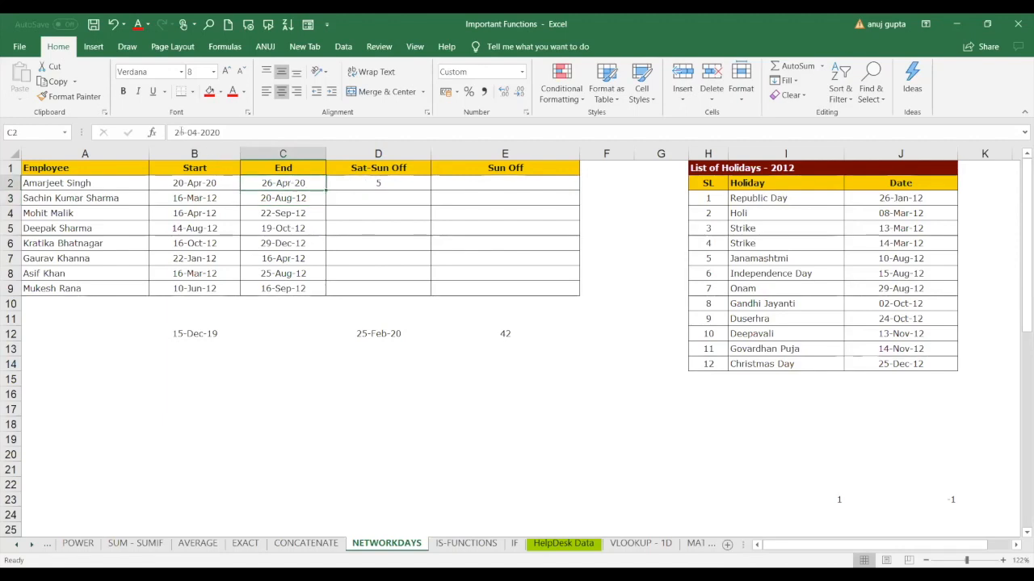
pyautogui.click(181, 131)
pyautogui.press('BackSpace')
pyautogui.write('7')
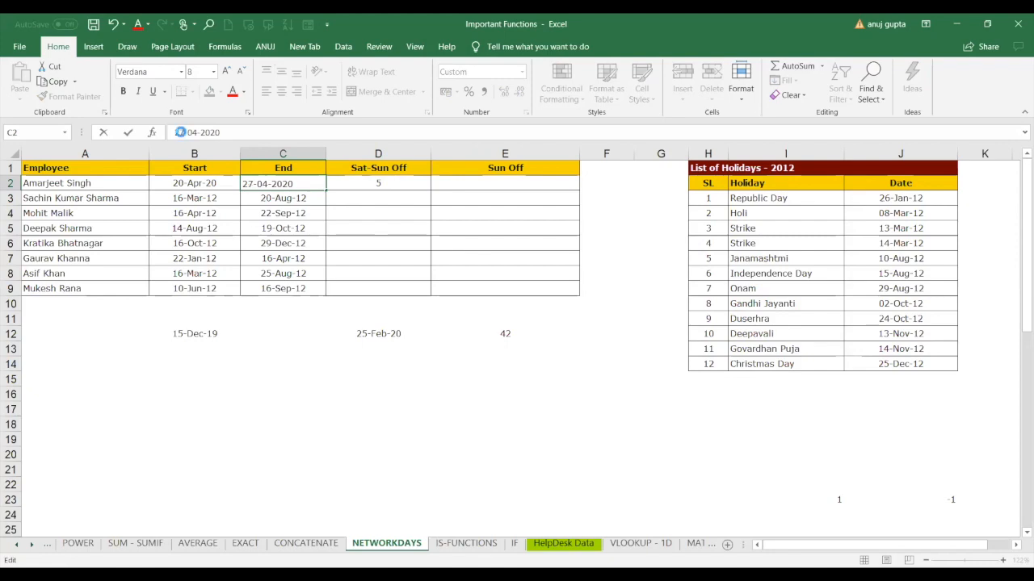
pyautogui.press('Return')
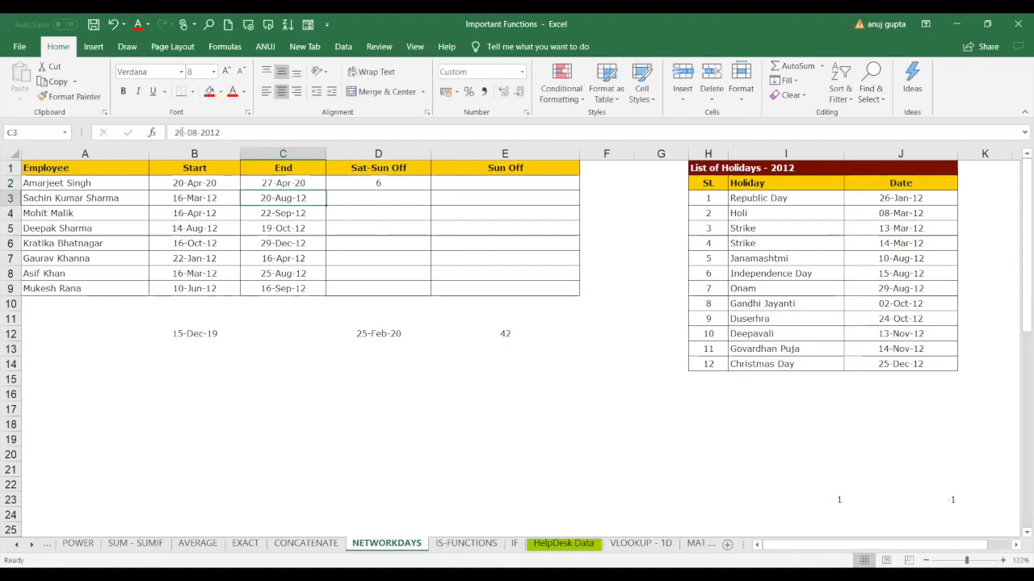
pyautogui.click(402, 181)
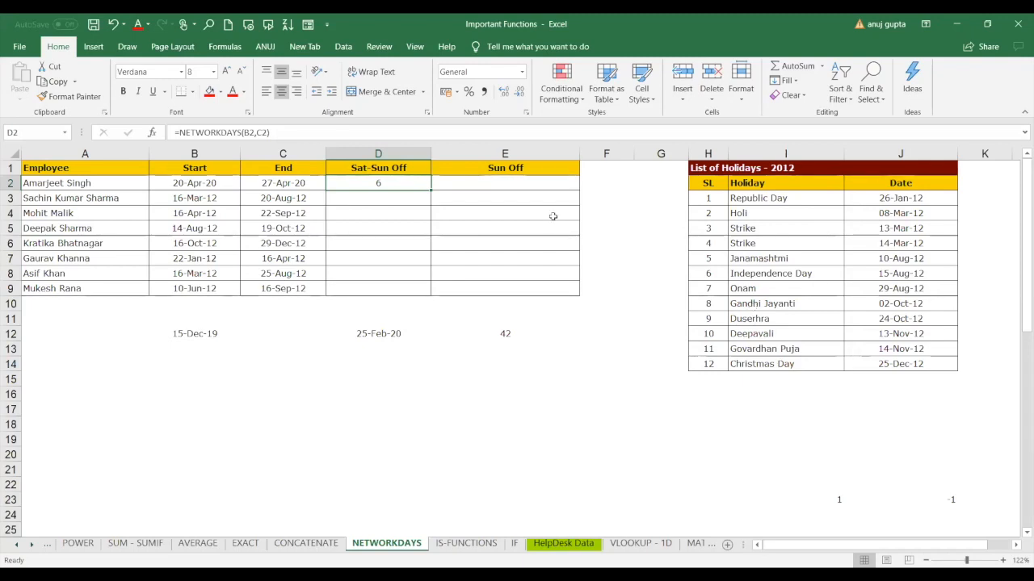
# Step: Copy the first employee's start and end dates from B2 and C2 into B3 and C3 for the second employee
pyautogui.click(187, 182)
pyautogui.hotkey('ctrl', 'c')
pyautogui.click(200, 199)
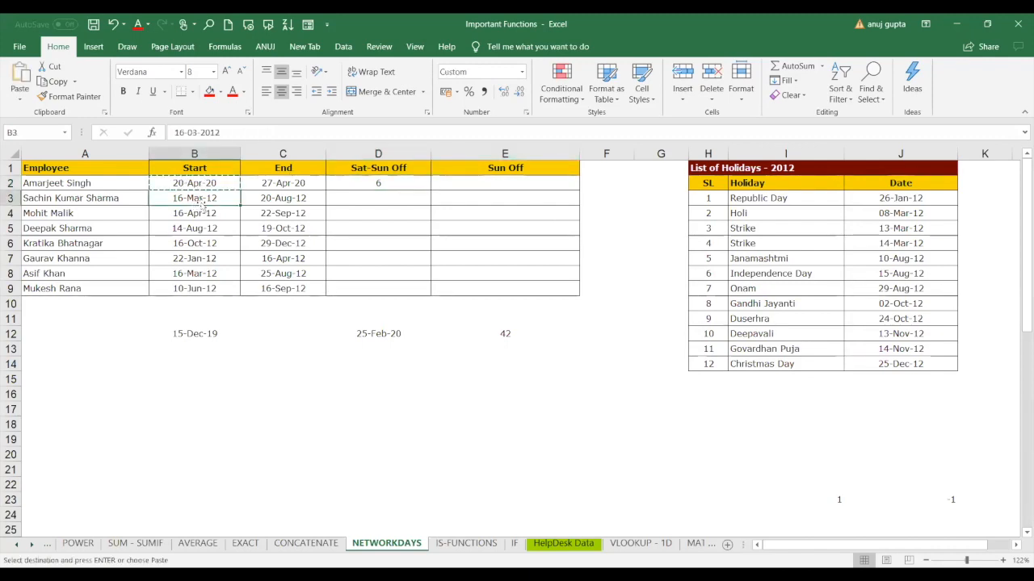
pyautogui.hotkey('ctrl', 'v')
pyautogui.click(284, 184)
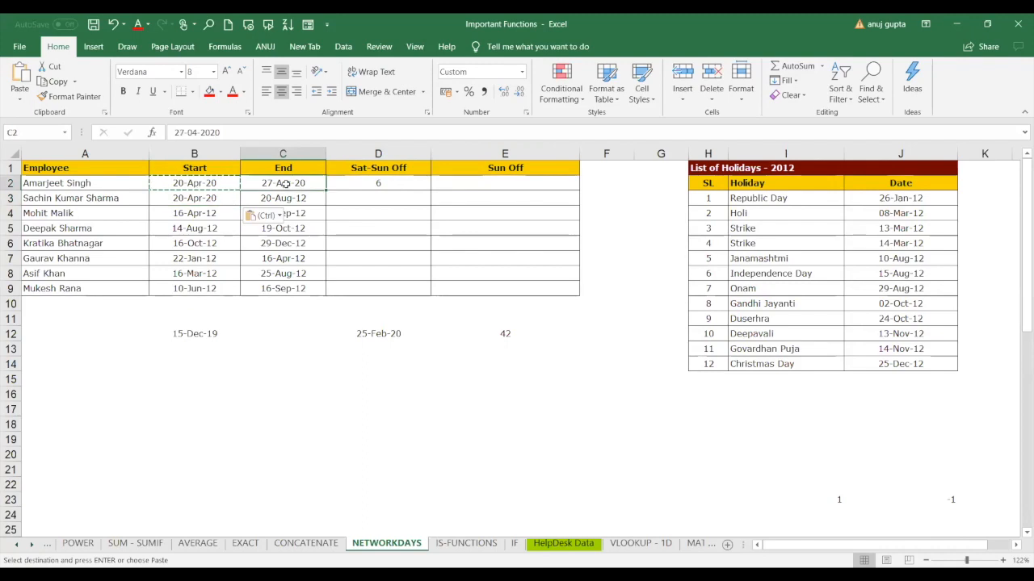
pyautogui.hotkey('ctrl', 'c')
pyautogui.click(291, 201)
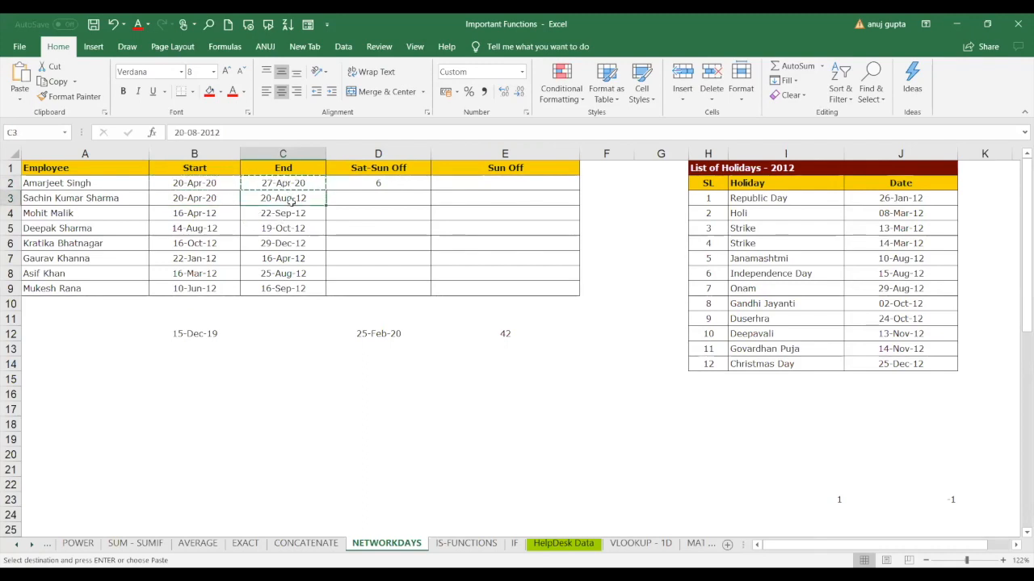
pyautogui.hotkey('ctrl', 'v')
pyautogui.click(361, 200)
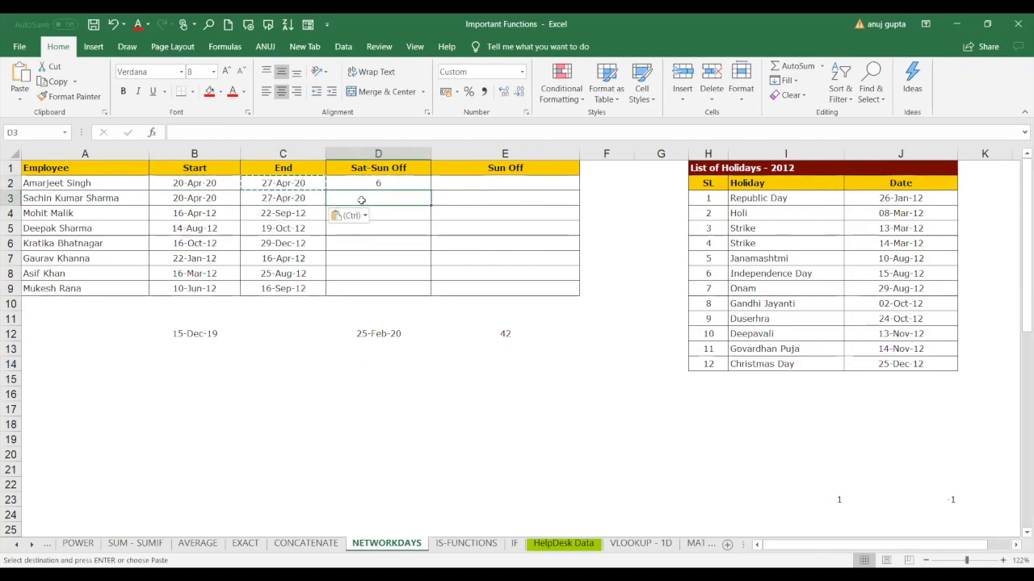
# Step: Set the date of the second Strike in the holiday list, cell J6, to 22-04-2020
pyautogui.click(897, 245)
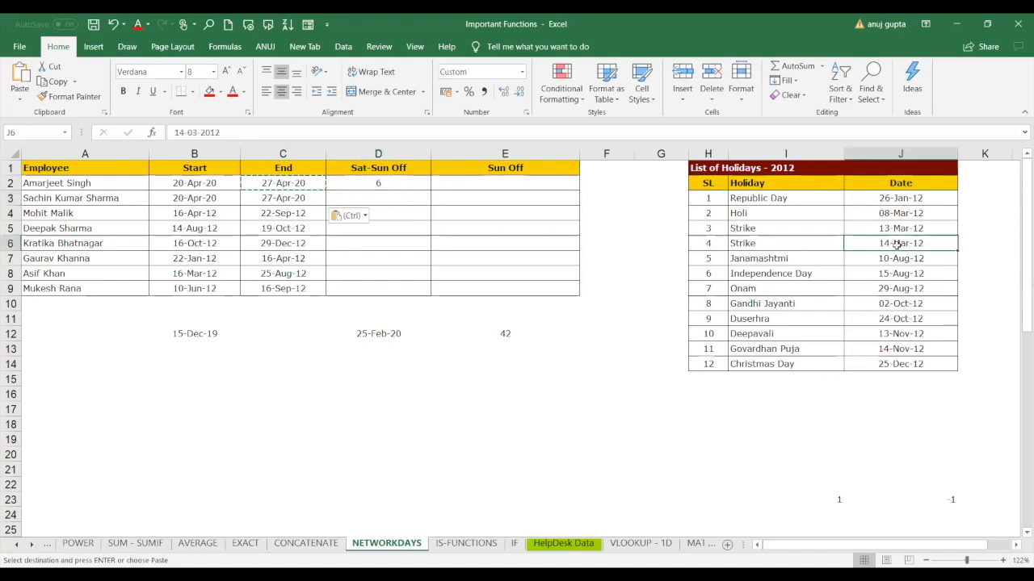
pyautogui.click(179, 132)
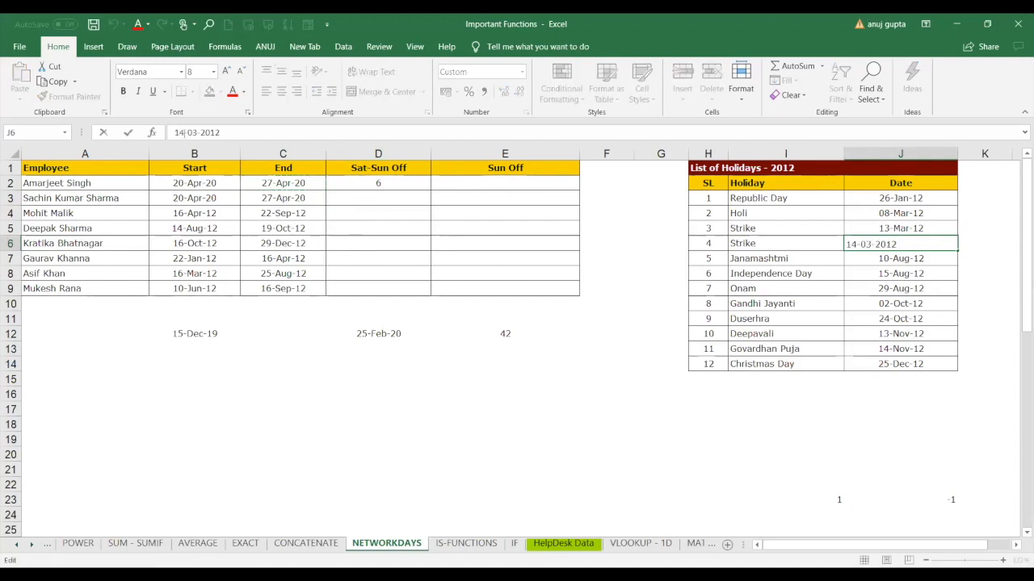
pyautogui.press('BackSpace')
pyautogui.press('BackSpace')
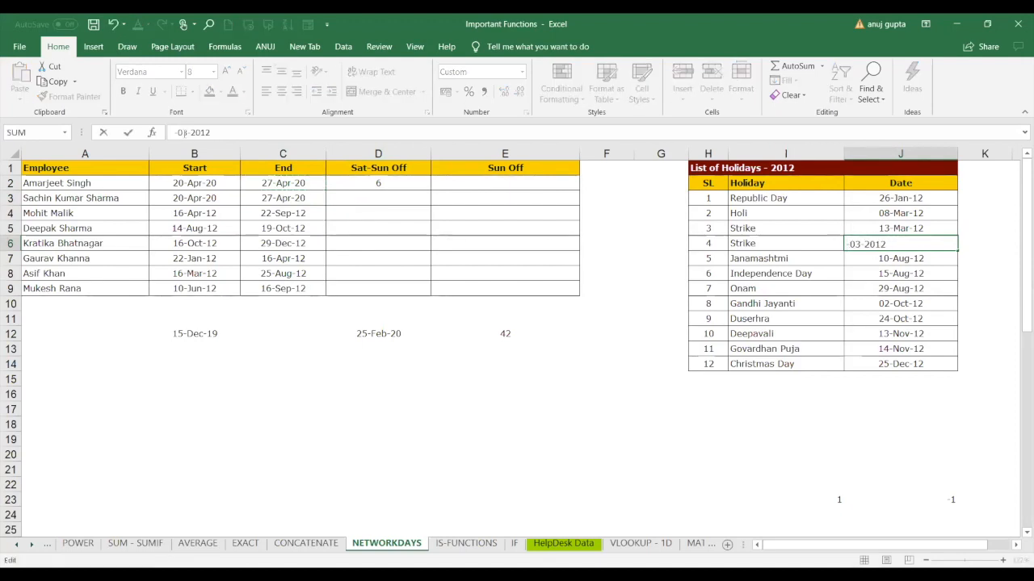
pyautogui.write('14')
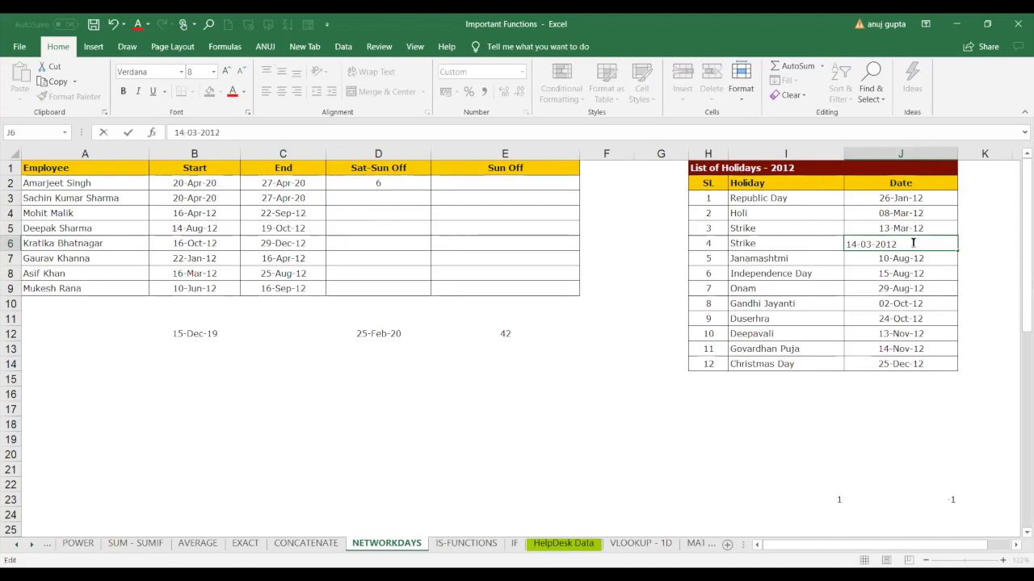
pyautogui.press('BackSpace')
pyautogui.press('BackSpace')
pyautogui.press('BackSpace')
pyautogui.press('BackSpace')
pyautogui.press('BackSpace')
pyautogui.press('BackSpace')
pyautogui.press('BackSpace')
pyautogui.press('BackSpace')
pyautogui.press('BackSpace')
pyautogui.press('BackSpace')
pyautogui.write('22-04-2020')
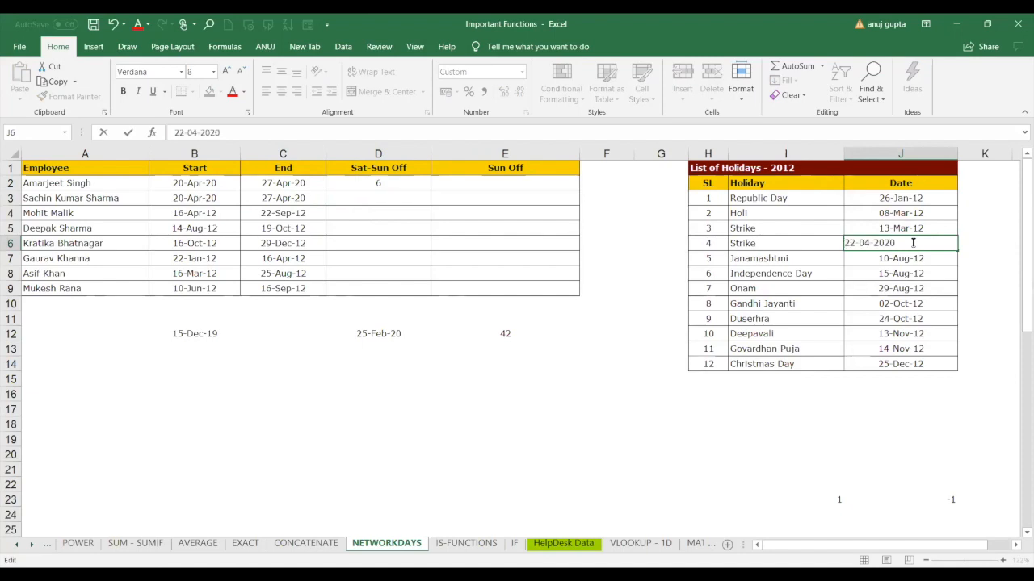
pyautogui.click(794, 413)
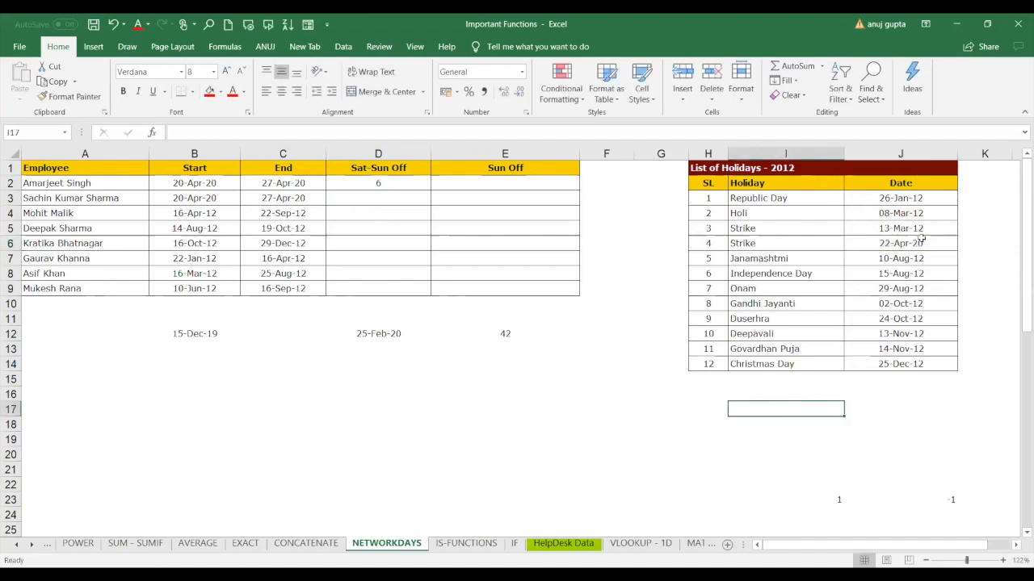
pyautogui.click(906, 245)
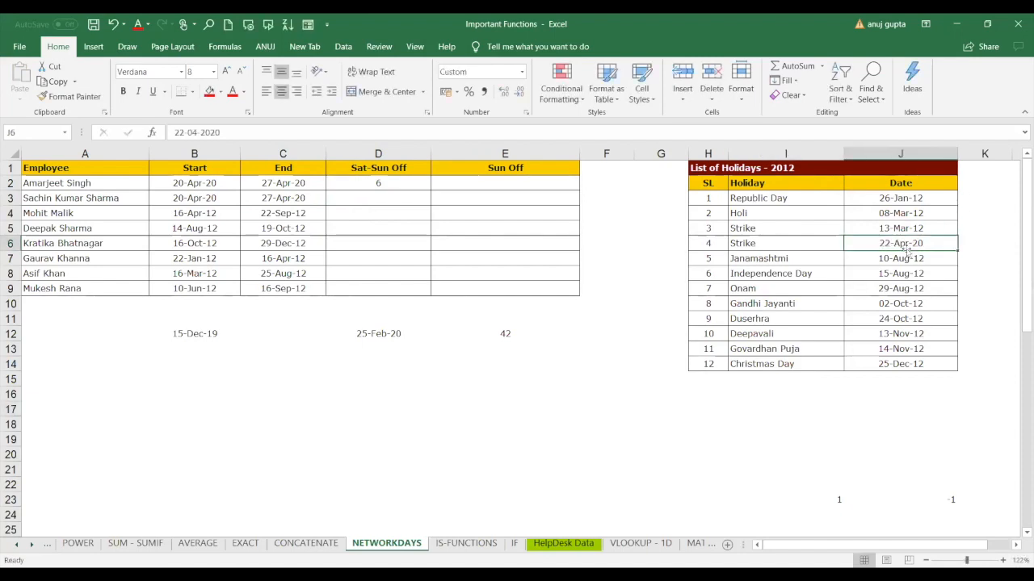
# Step: Calculate the second employee's workdays in D3 with NETWORKDAYS, using B3, C3 and the holiday dates J3:J14, and review the formula against the Strike date
pyautogui.click(385, 201)
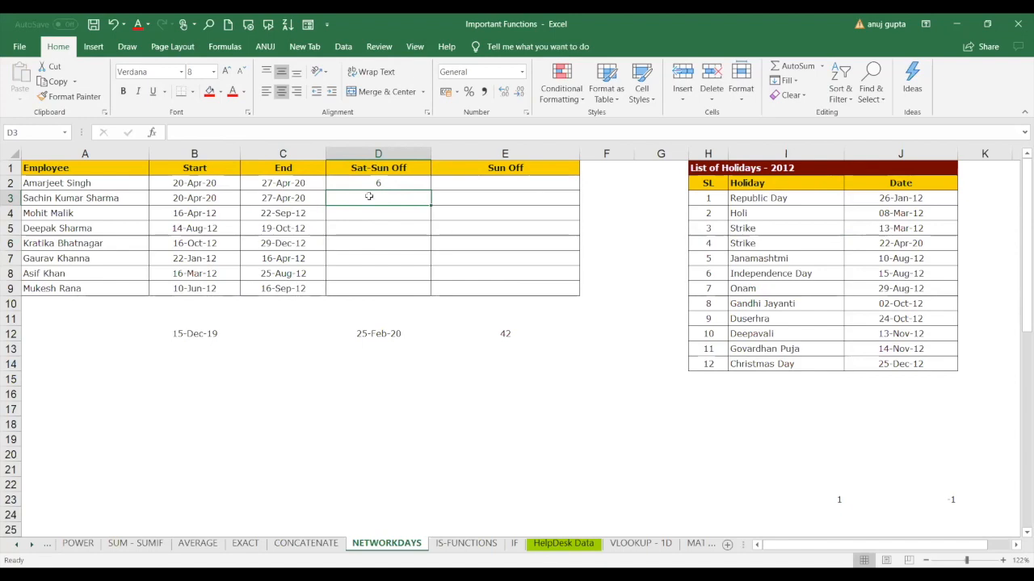
pyautogui.write('=')
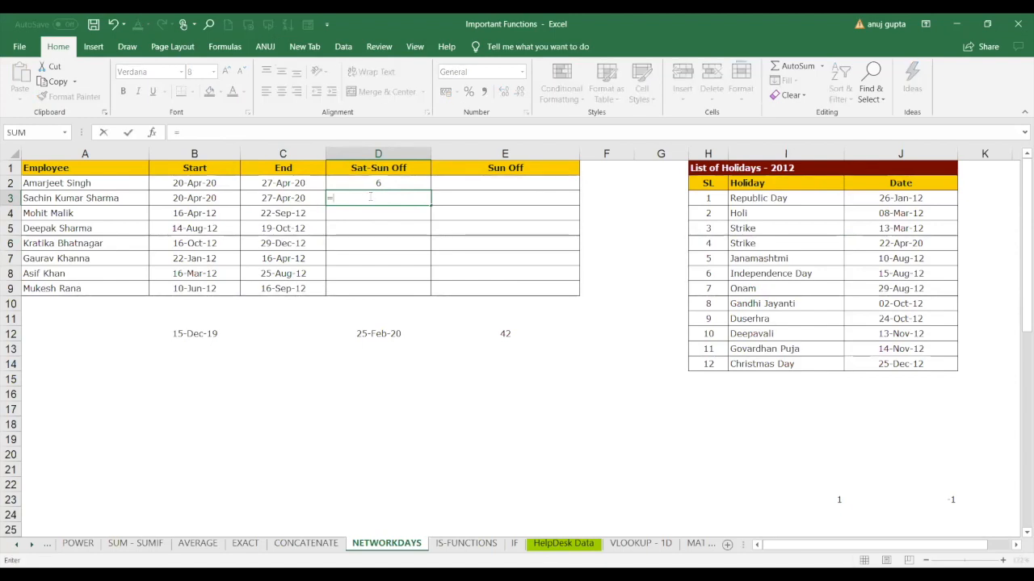
pyautogui.write('NETWORKDAYS(')
pyautogui.click(204, 198)
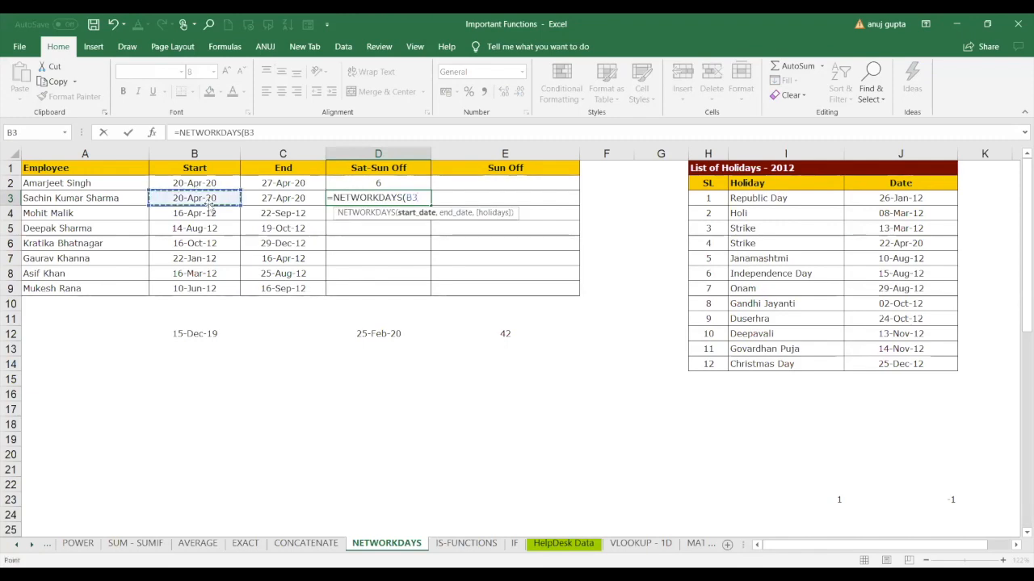
pyautogui.write(',')
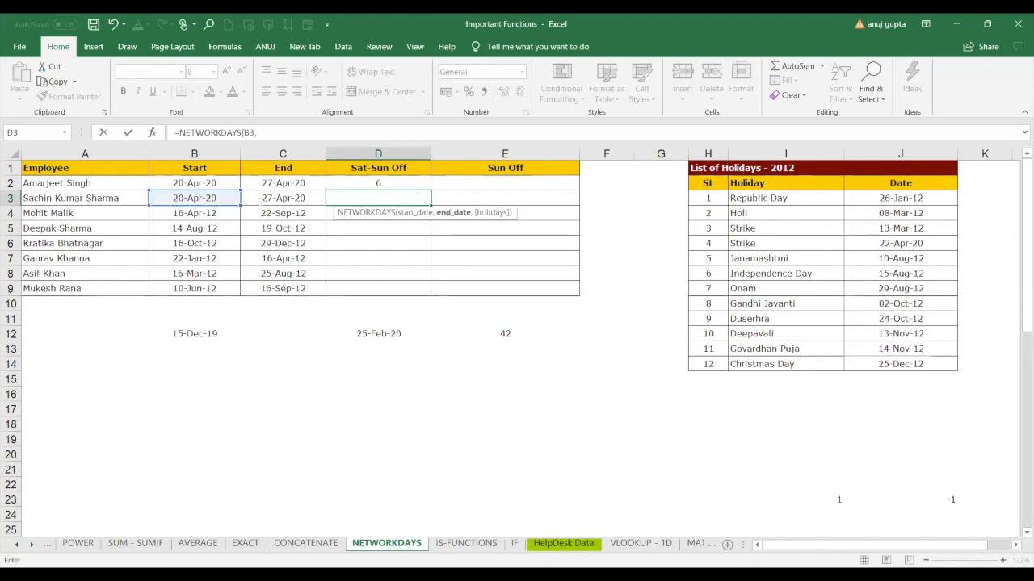
pyautogui.click(257, 199)
pyautogui.write(',')
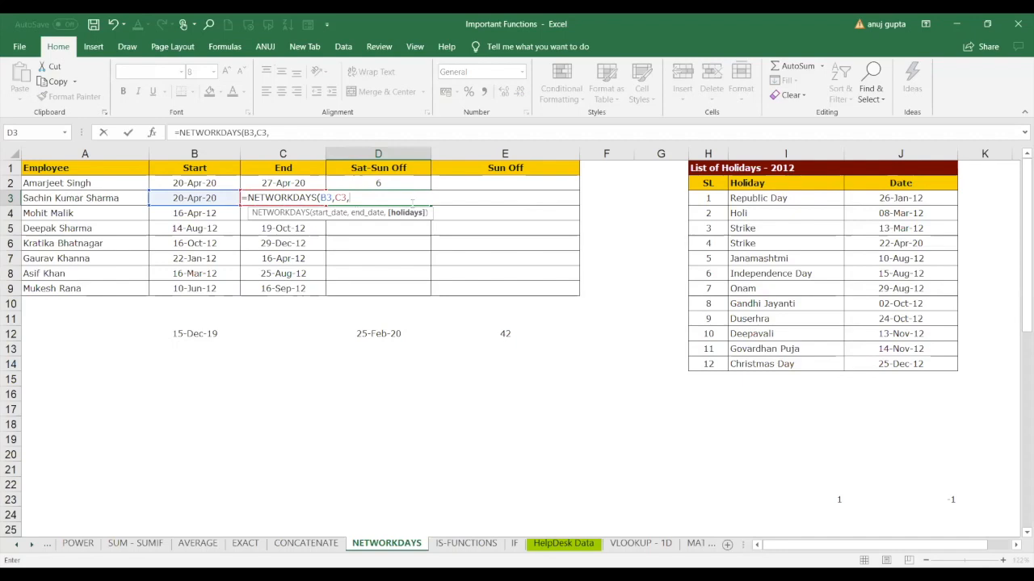
pyautogui.click(891, 200)
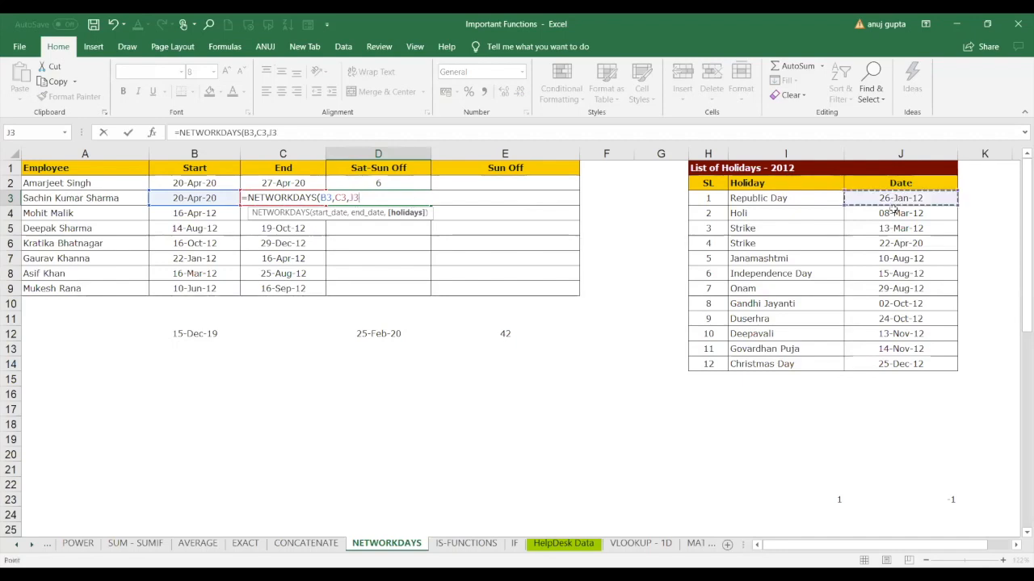
pyautogui.moveTo(894, 208); pyautogui.dragTo(897, 361)
pyautogui.write(')')
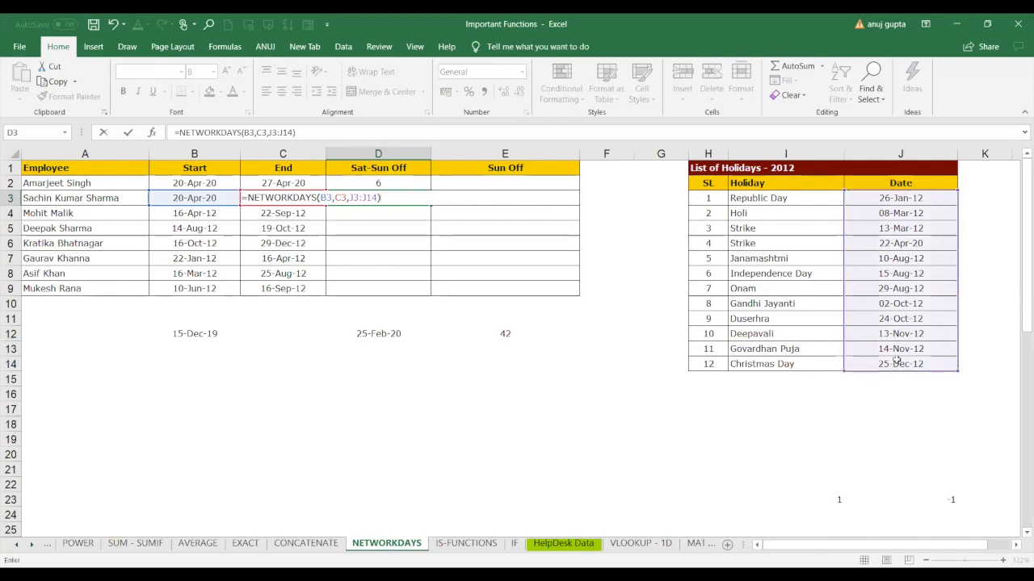
pyautogui.press('Return')
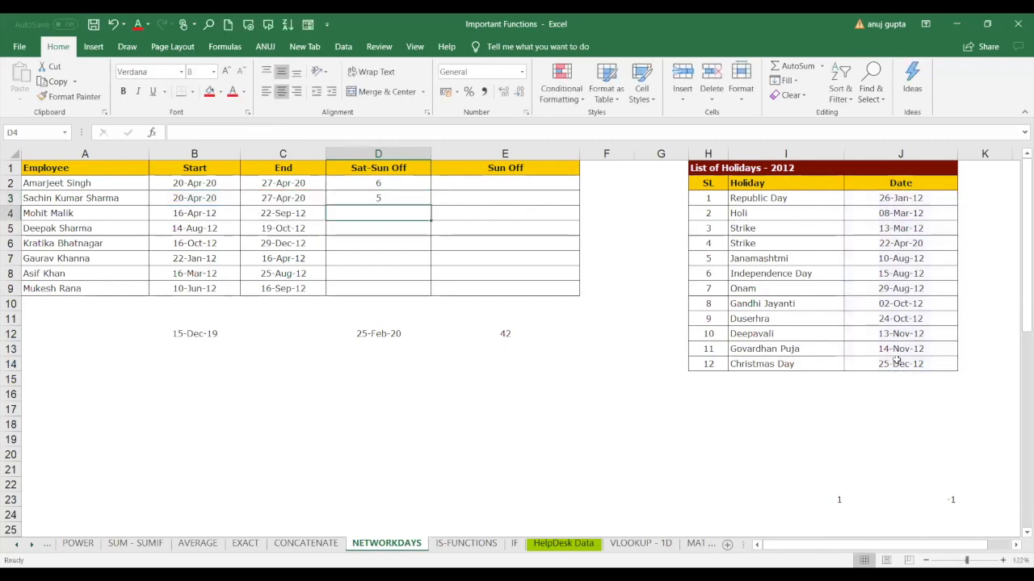
pyautogui.click(391, 196)
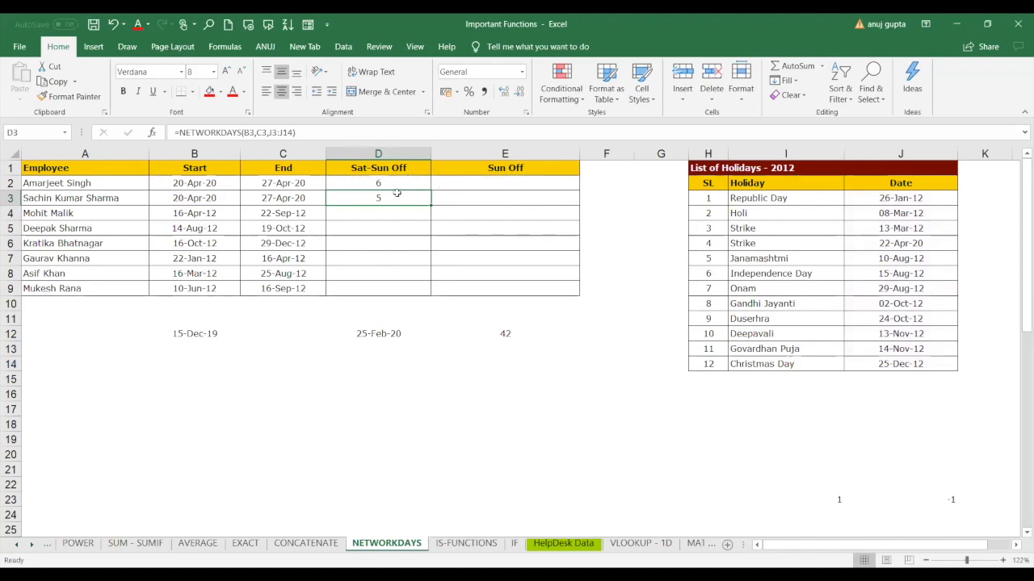
pyautogui.click(888, 243)
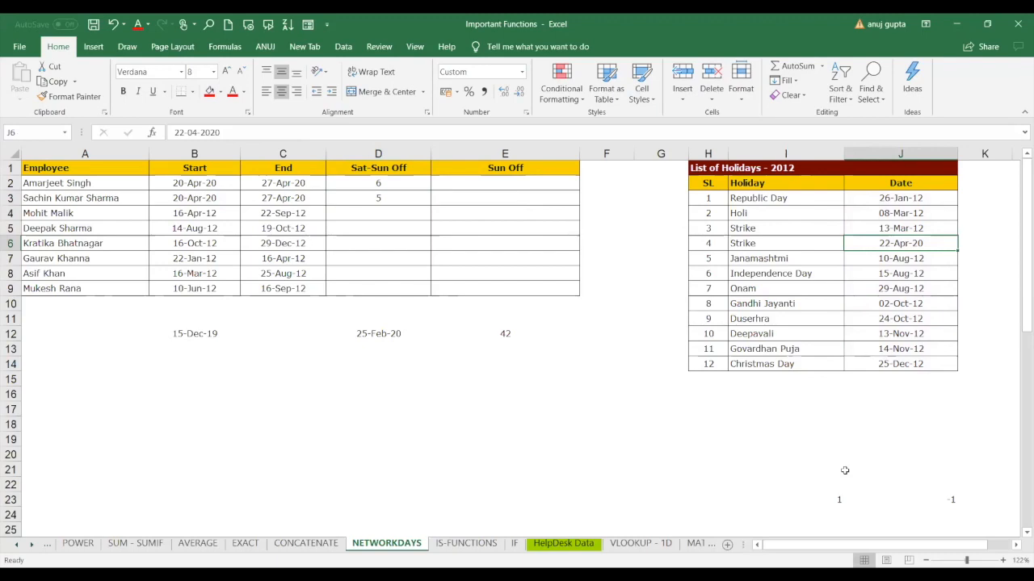
pyautogui.click(391, 201)
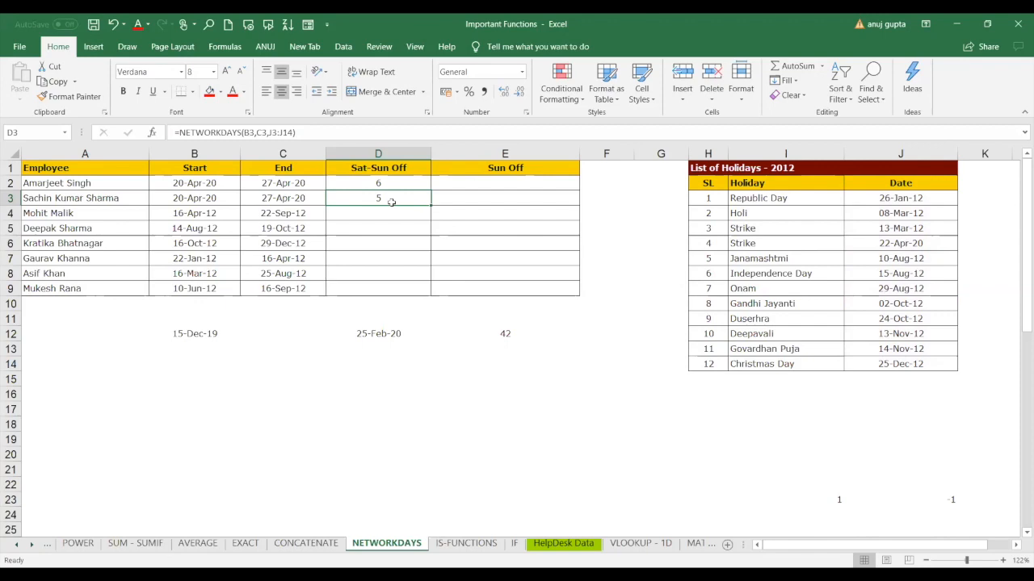
pyautogui.write('=')
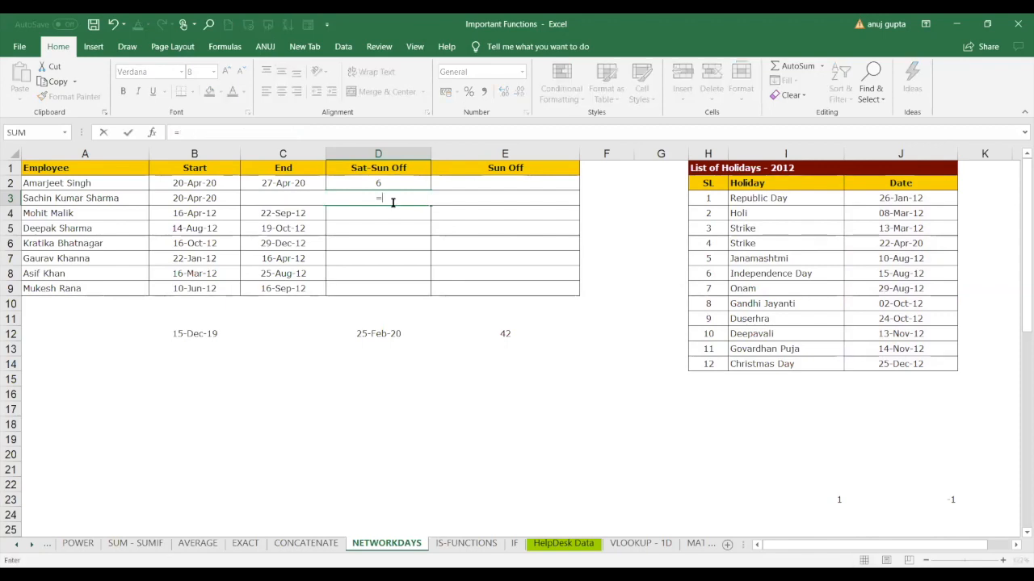
pyautogui.write('nETWORKDAYS(')
pyautogui.click(207, 200)
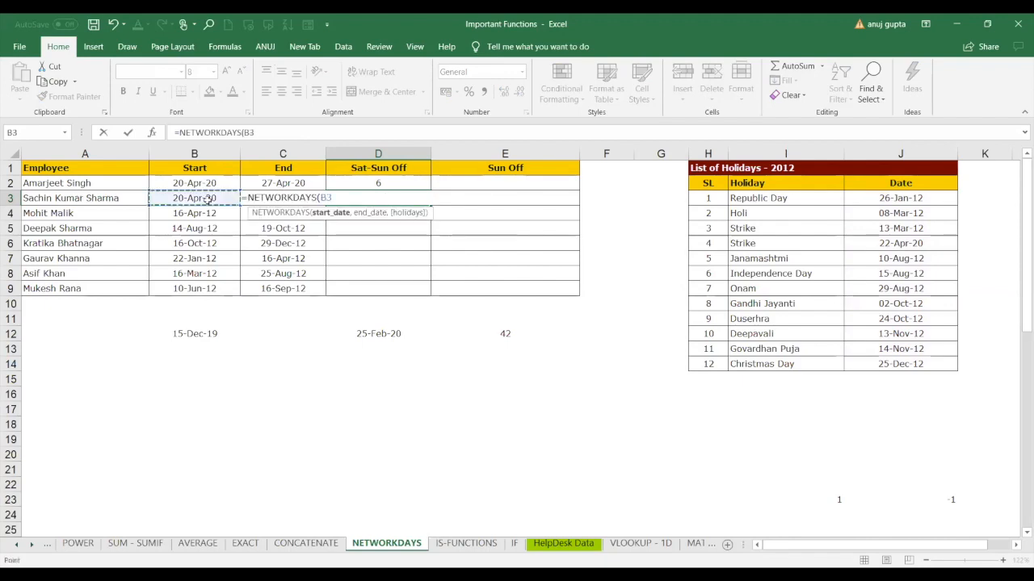
pyautogui.write(',')
pyautogui.press('Right')
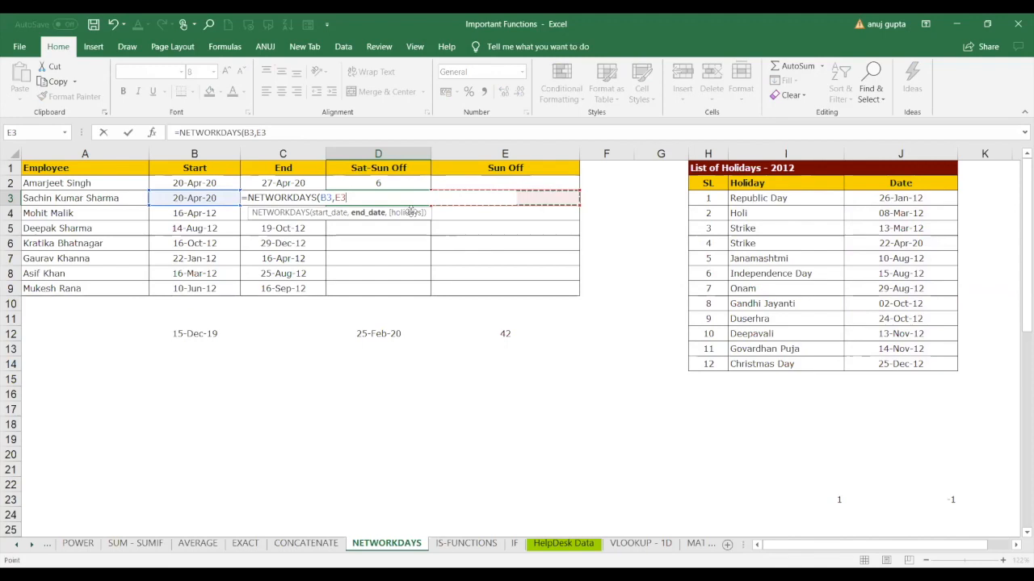
pyautogui.press('Escape')
pyautogui.click(396, 272)
# Step: Re-enter the formula =NETWORKDAYS(B3,C3,J3:J14) in D3 to exclude weekends and the listed holidays
pyautogui.click(388, 201)
pyautogui.write('=')
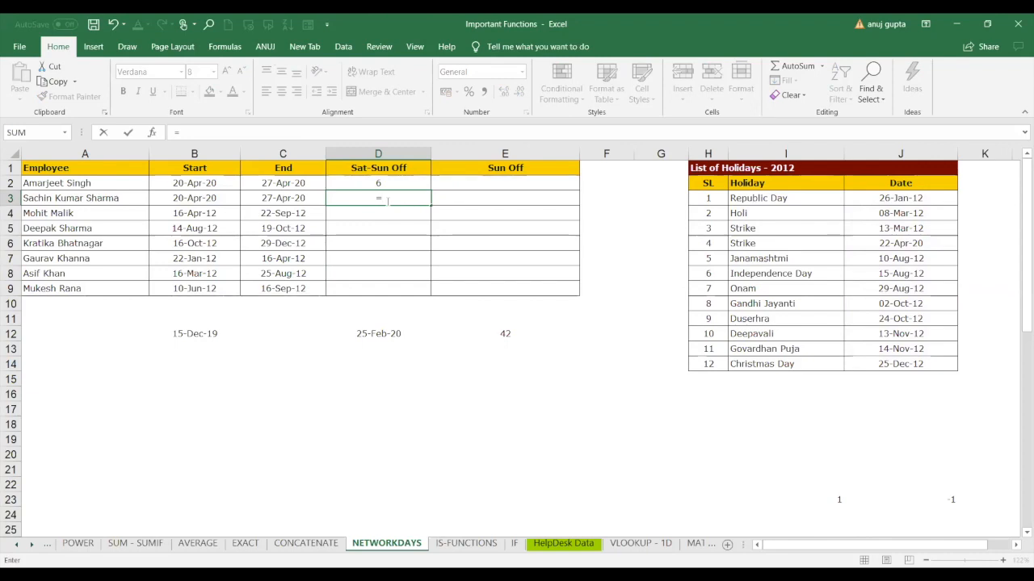
pyautogui.write('NETWORKDAYS(')
pyautogui.click(196, 198)
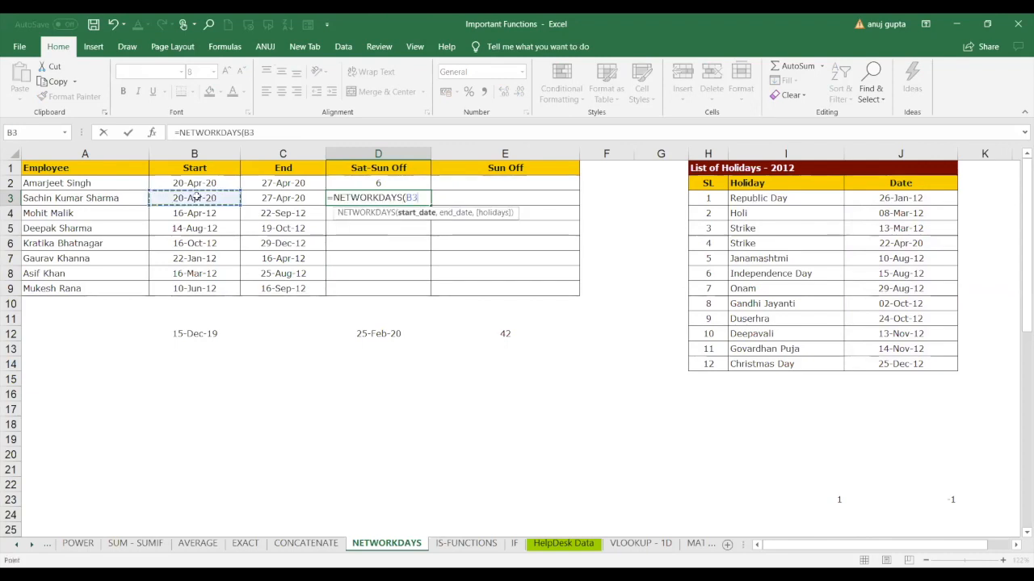
pyautogui.write(',')
pyautogui.click(292, 198)
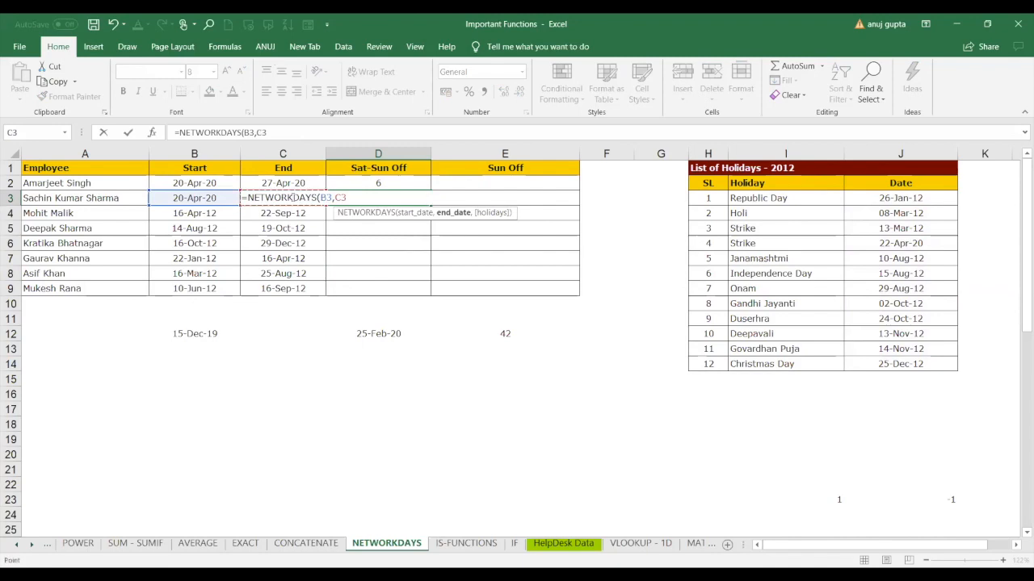
pyautogui.write(',')
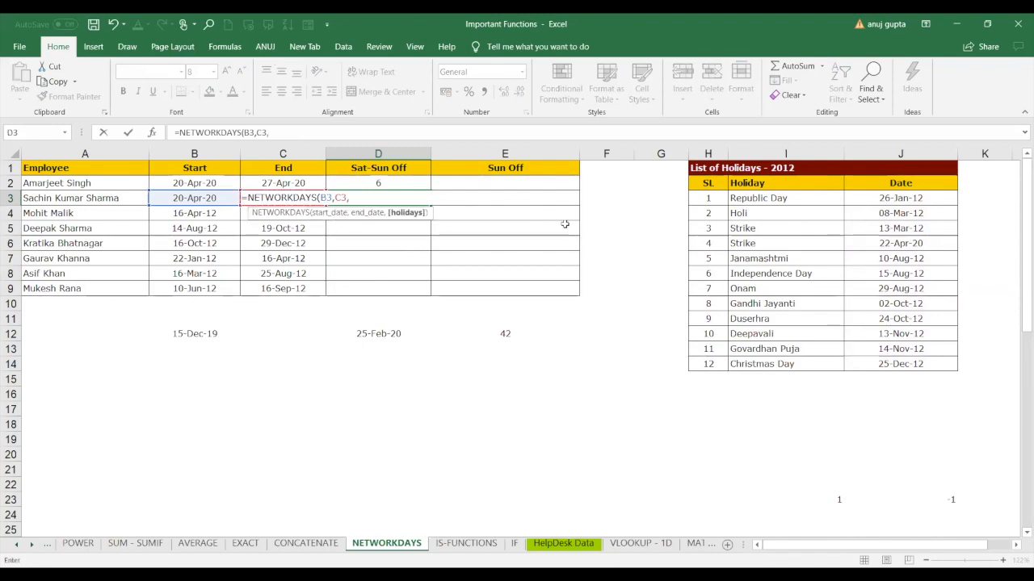
pyautogui.click(893, 198)
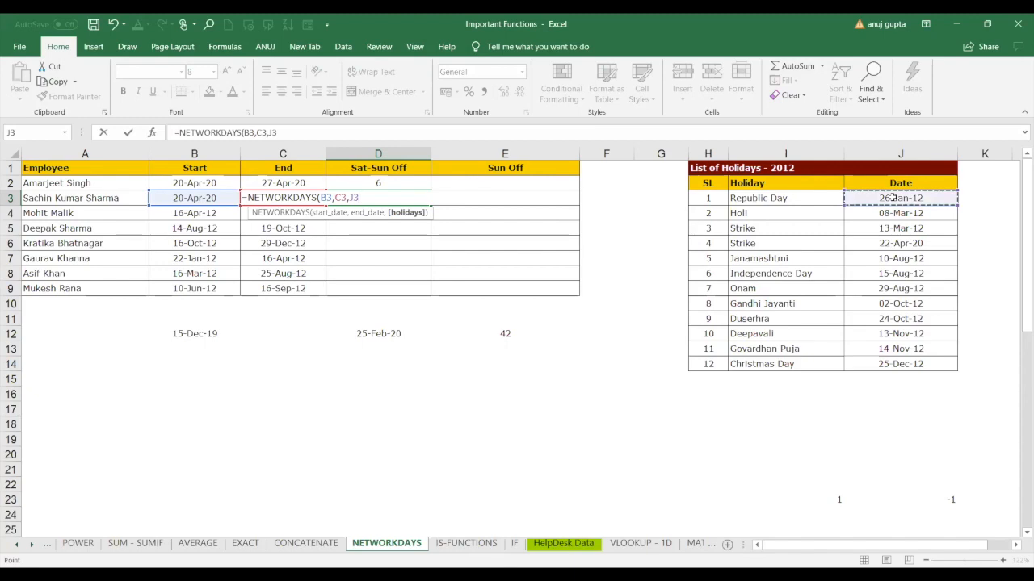
pyautogui.moveTo(893, 198); pyautogui.dragTo(899, 363)
pyautogui.write(')')
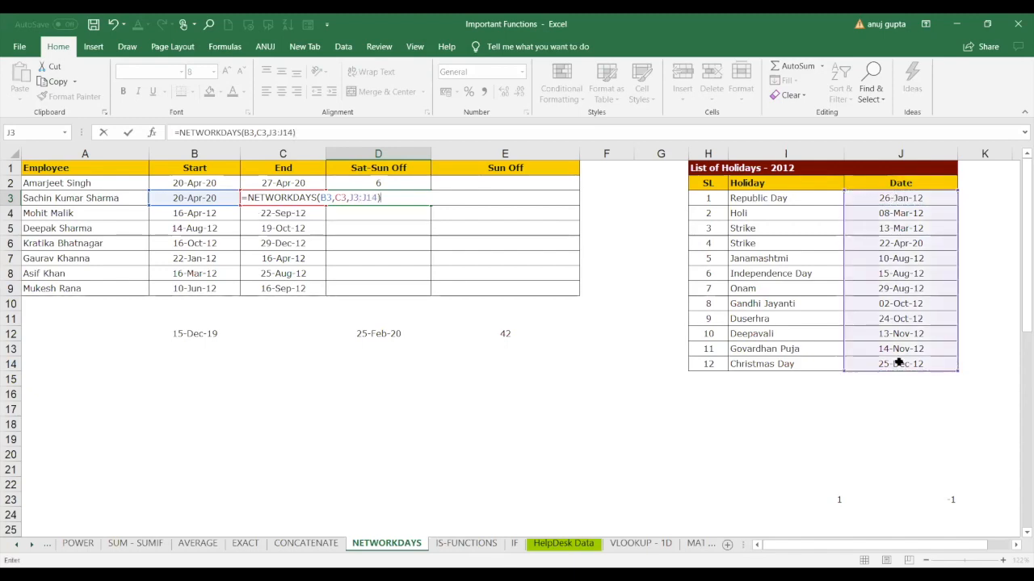
pyautogui.press('Return')
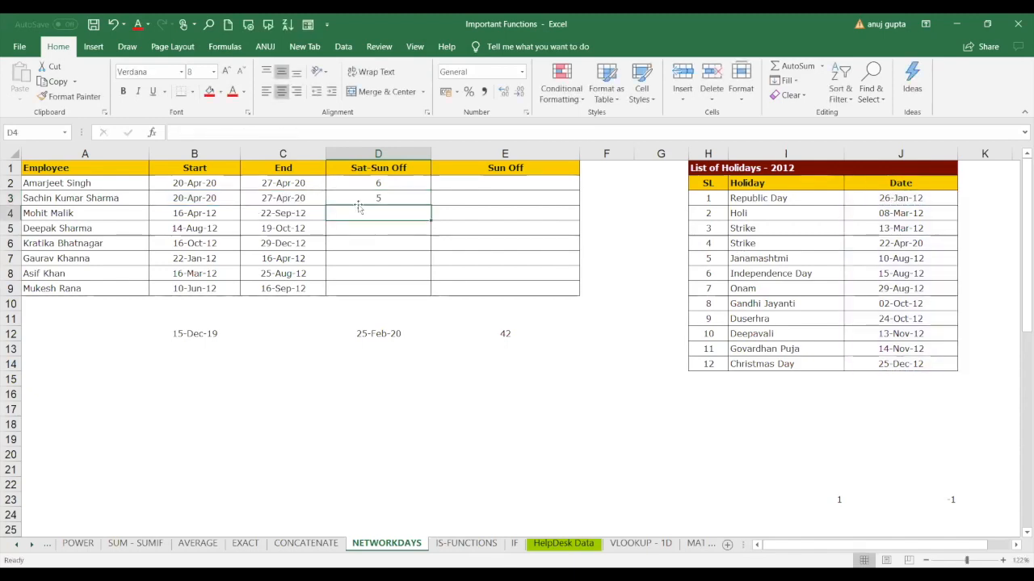
# Step: Compare the NETWORKDAYS formulas in D2 and D3 against the second Strike date in J6 to examine the effect of the holidays argument
pyautogui.click(395, 181)
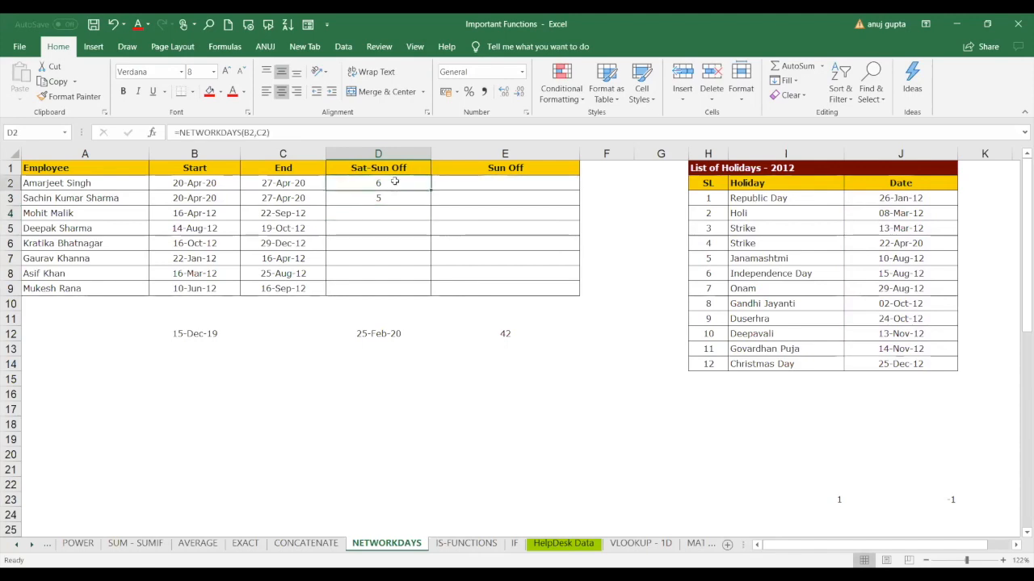
pyautogui.click(897, 246)
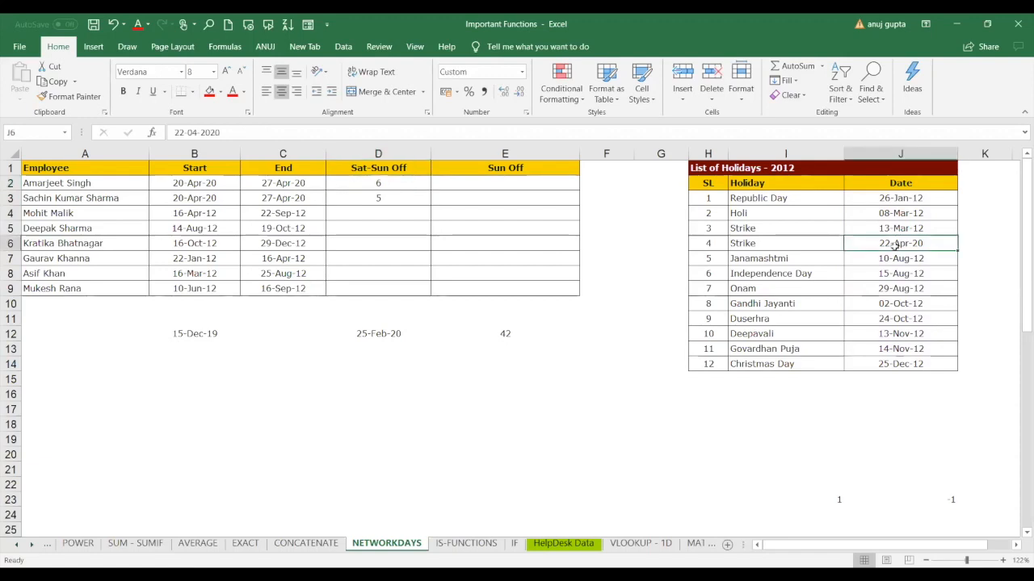
pyautogui.click(407, 206)
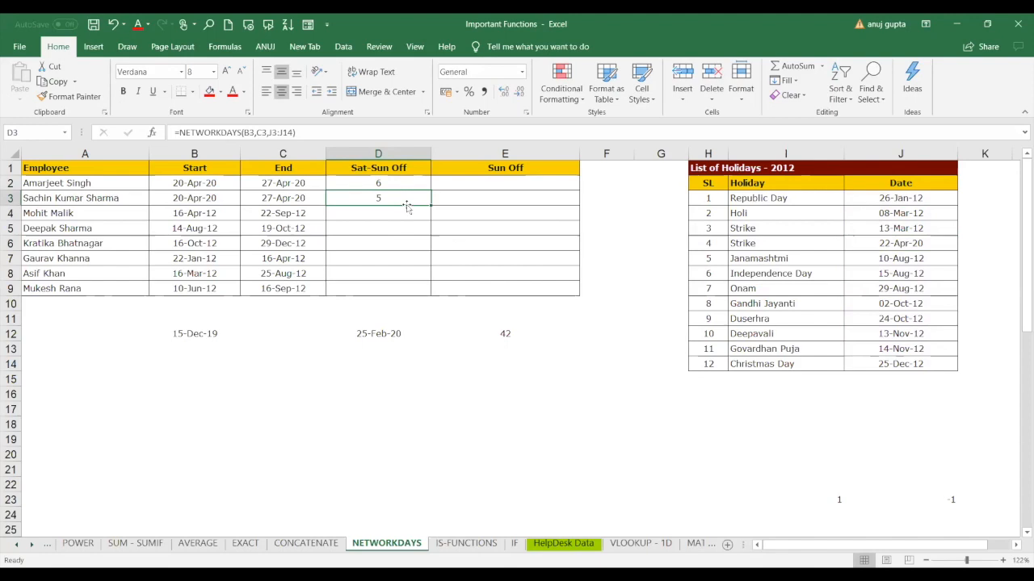
pyautogui.click(906, 244)
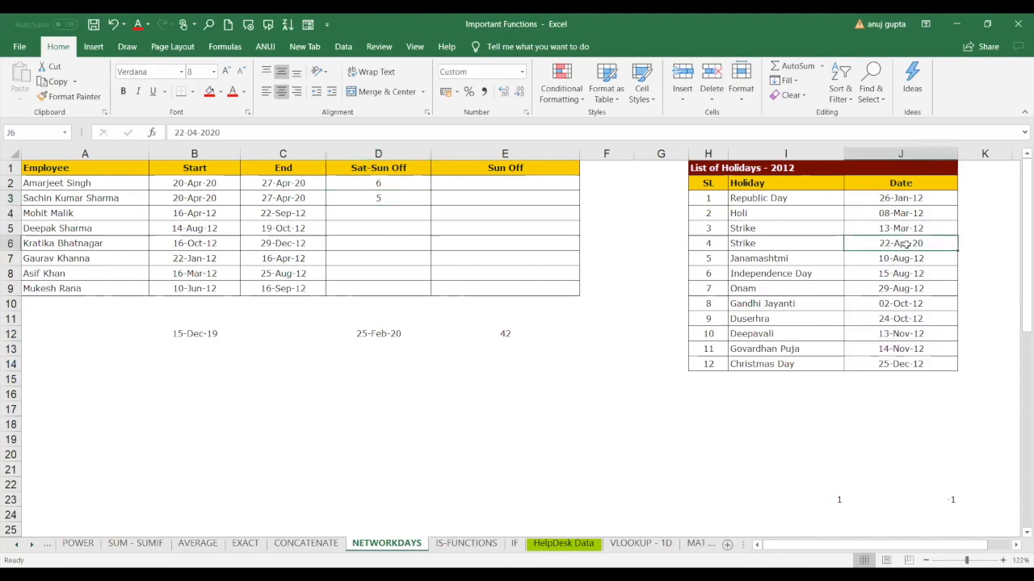
pyautogui.click(378, 199)
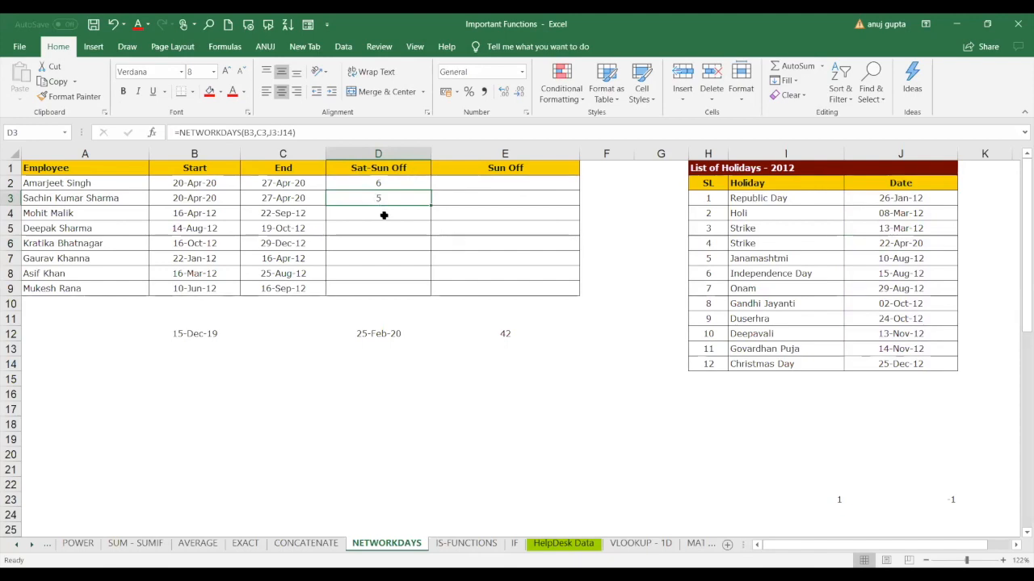
pyautogui.click(384, 216)
pyautogui.click(401, 185)
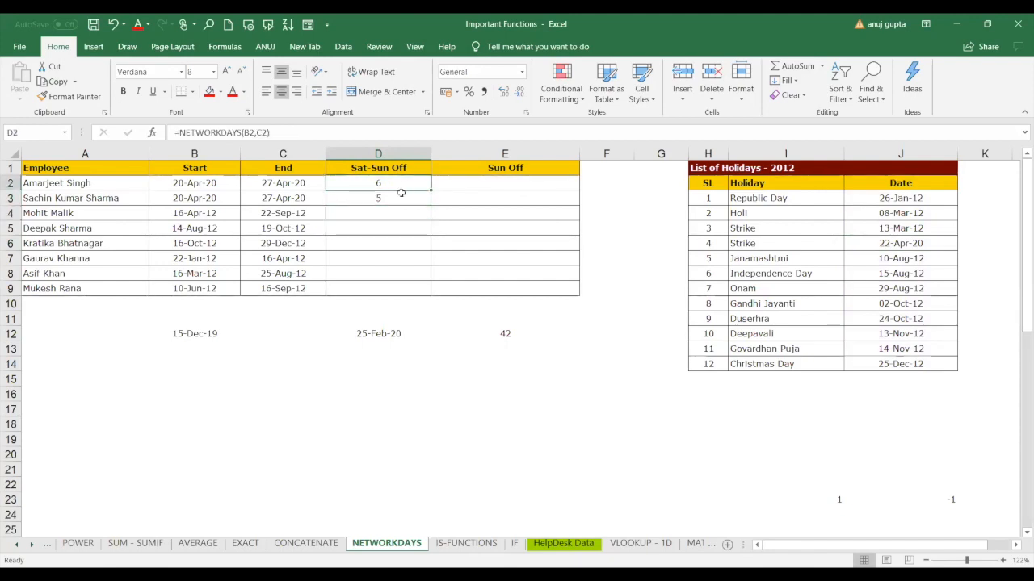
pyautogui.click(402, 197)
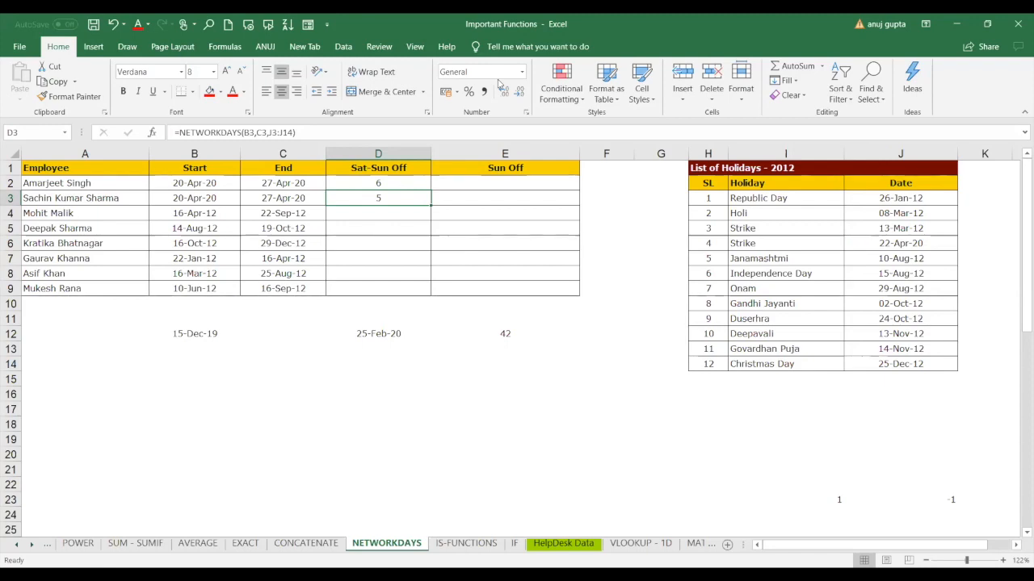
pyautogui.click(389, 214)
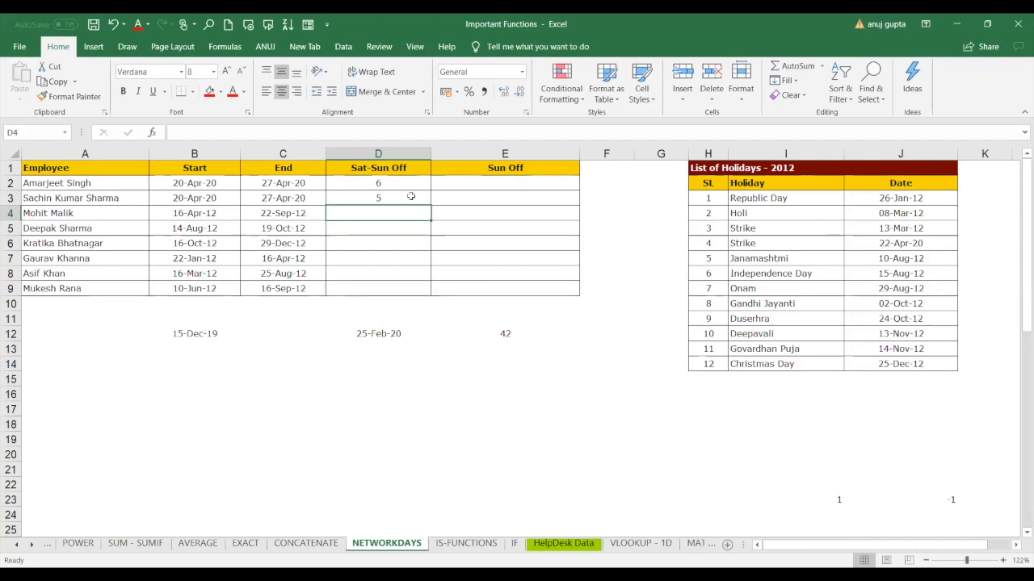
# Step: Calculate the first employee's workdays in E2 with =NETWORKDAYS.INTL(B2,C2,11) for Sunday-only weekends, and compare it with the D2 formula
pyautogui.click(471, 180)
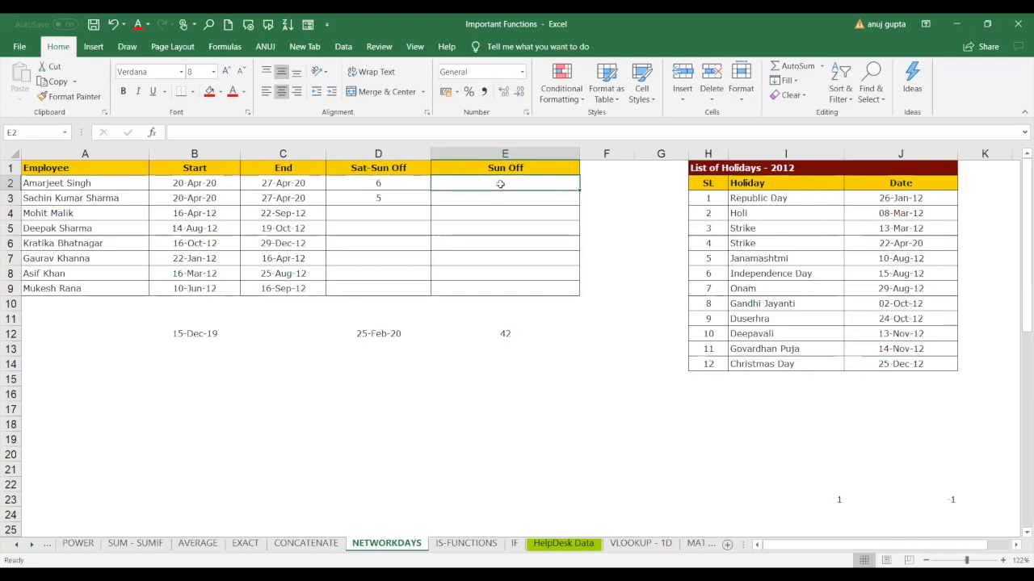
pyautogui.write('=')
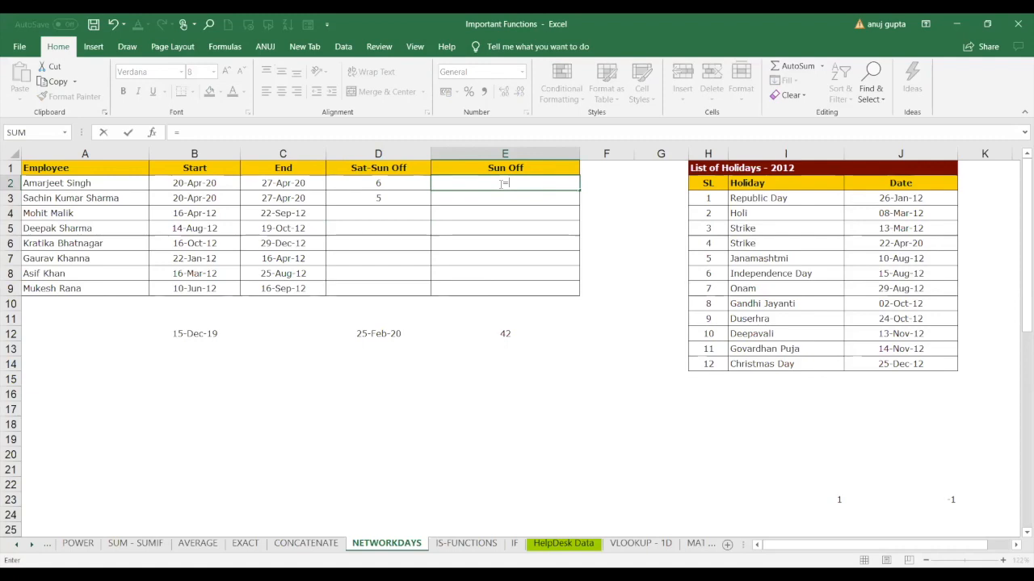
pyautogui.write('net')
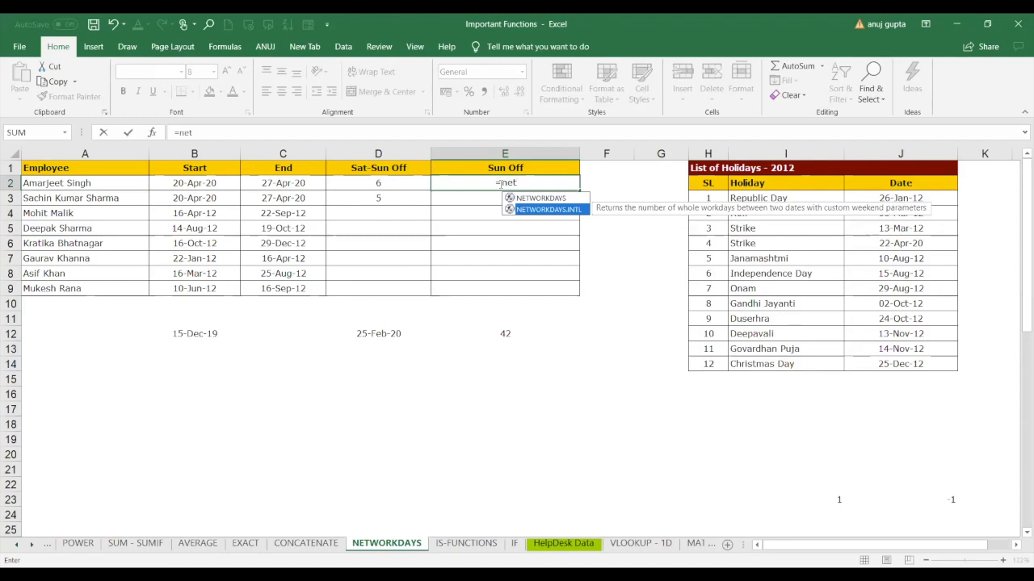
pyautogui.press('Tab')
pyautogui.click(205, 184)
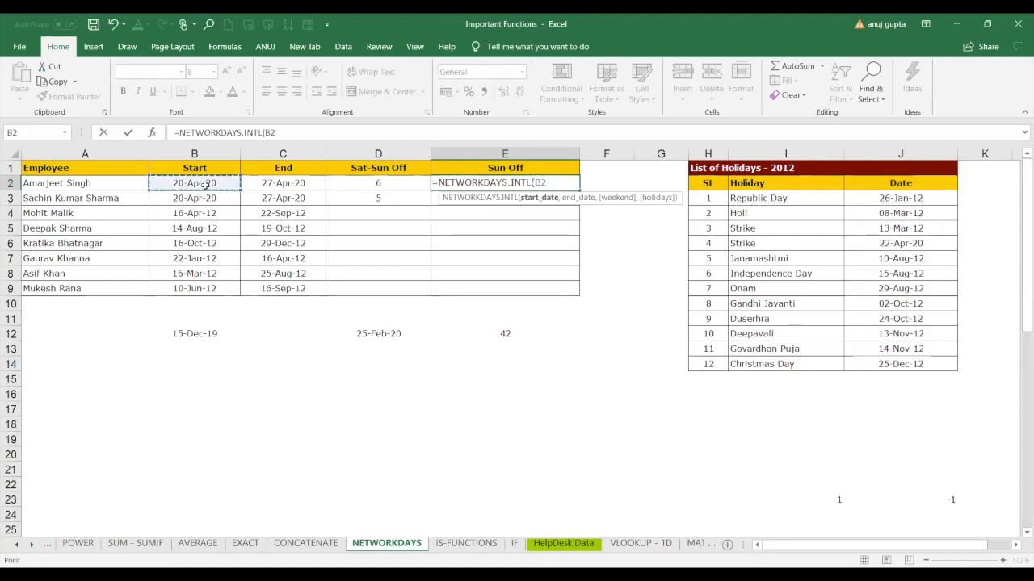
pyautogui.write(',')
pyautogui.click(274, 186)
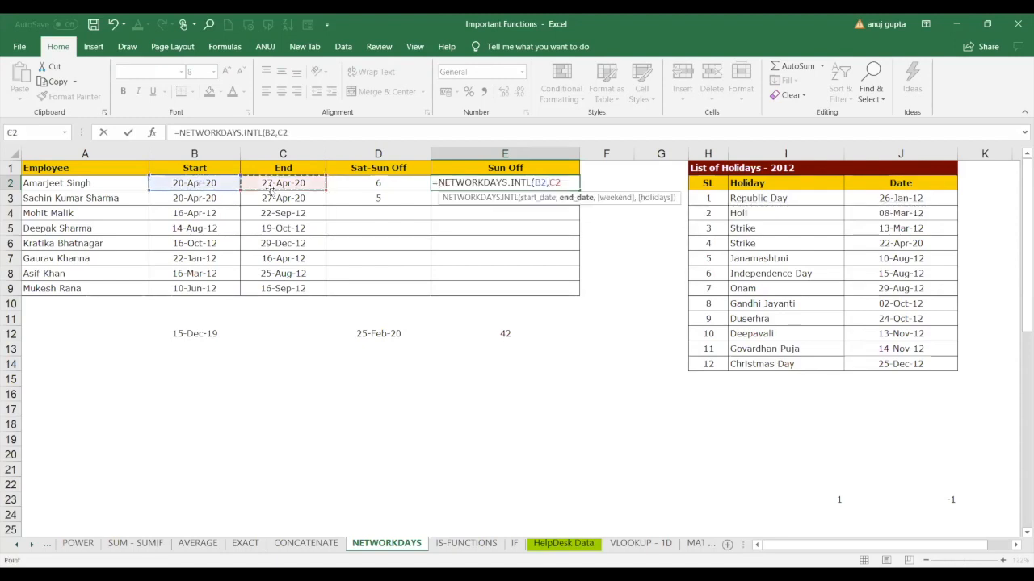
pyautogui.write(',')
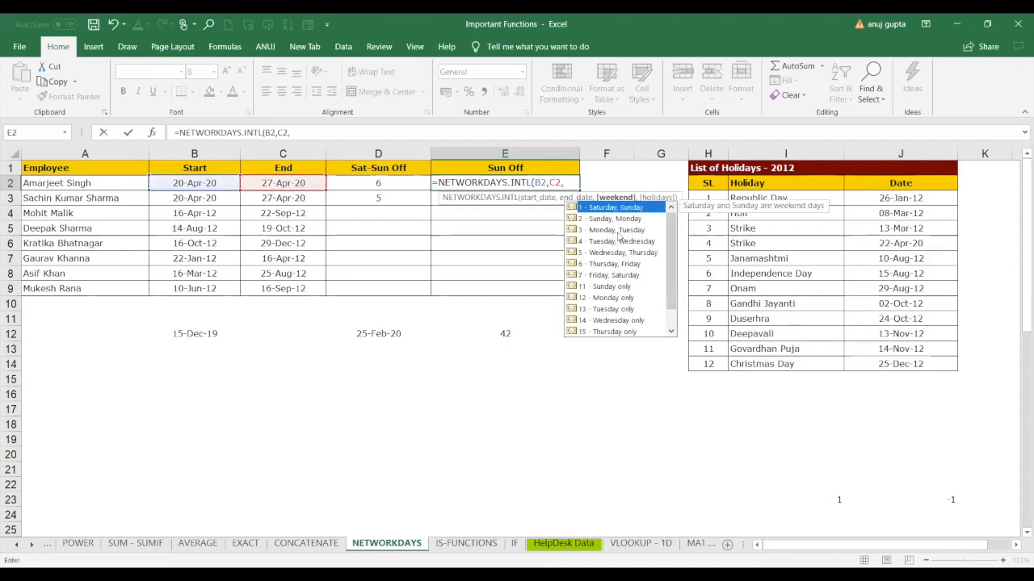
pyautogui.doubleClick(620, 288)
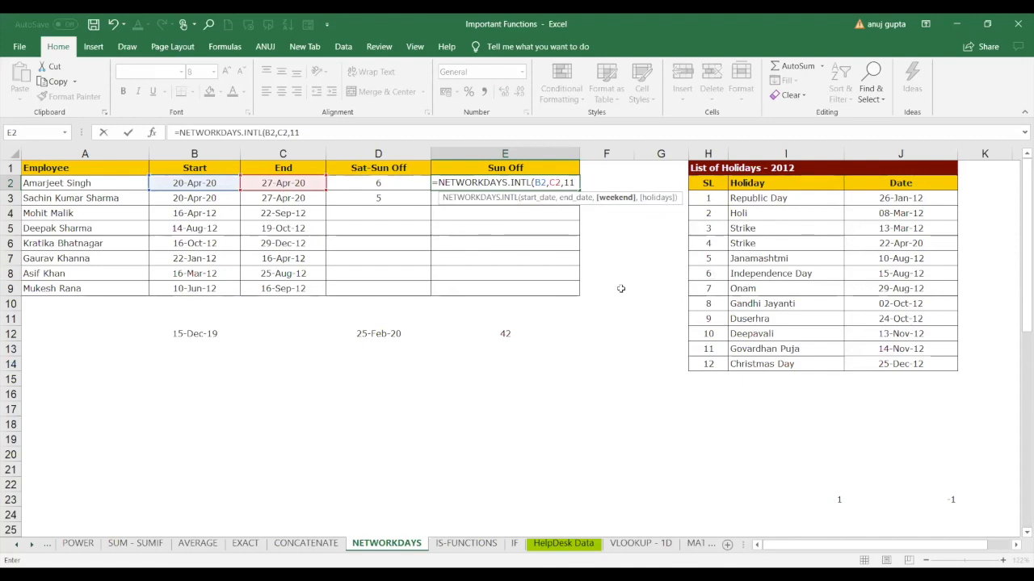
pyautogui.write(')')
pyautogui.press('Return')
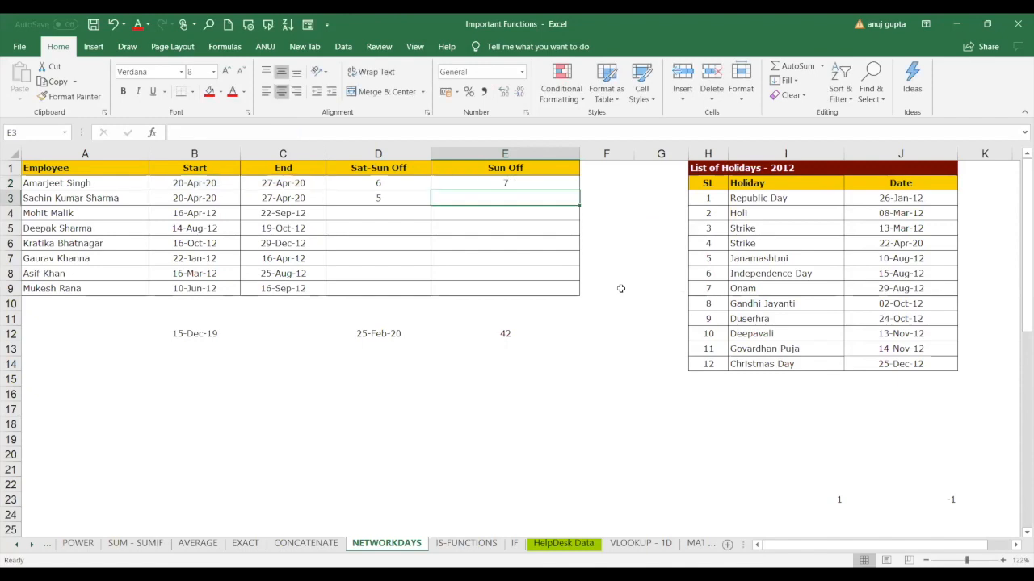
pyautogui.click(396, 183)
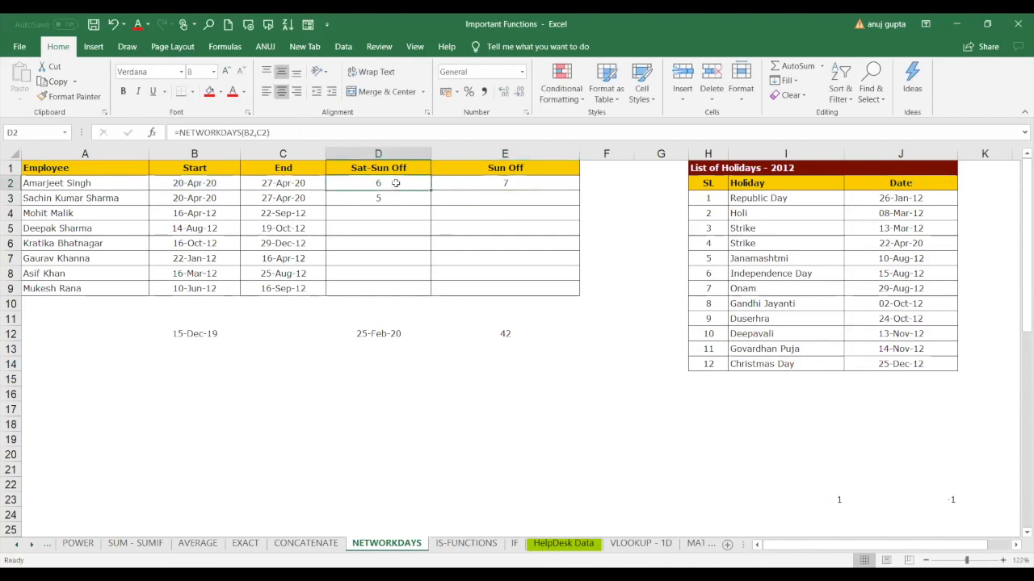
# Step: Clear E2 and begin a new NETWORKDAYS.INTL formula with B2 as start date and C2 as end date
pyautogui.click(486, 185)
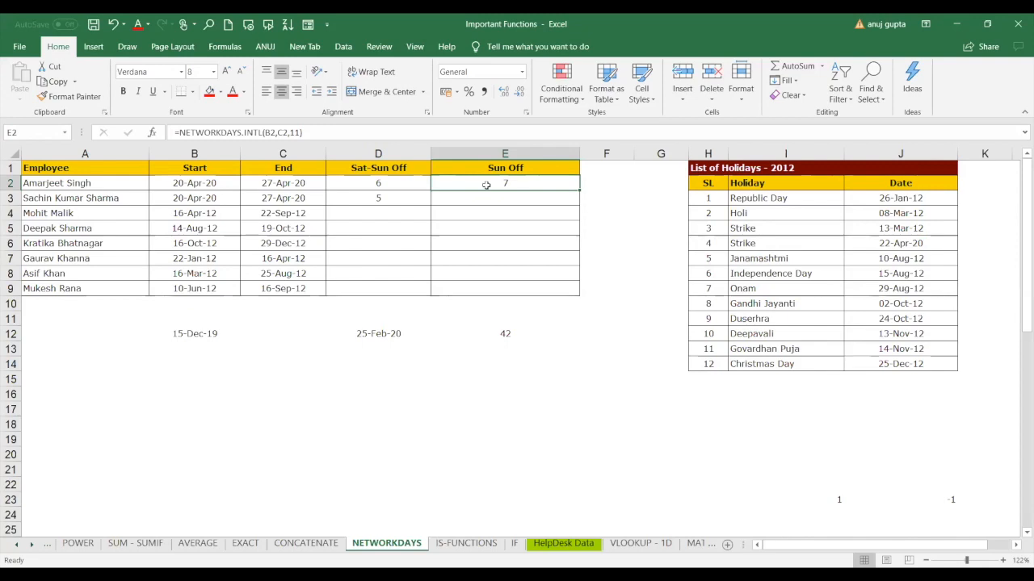
pyautogui.press('Delete')
pyautogui.write('=')
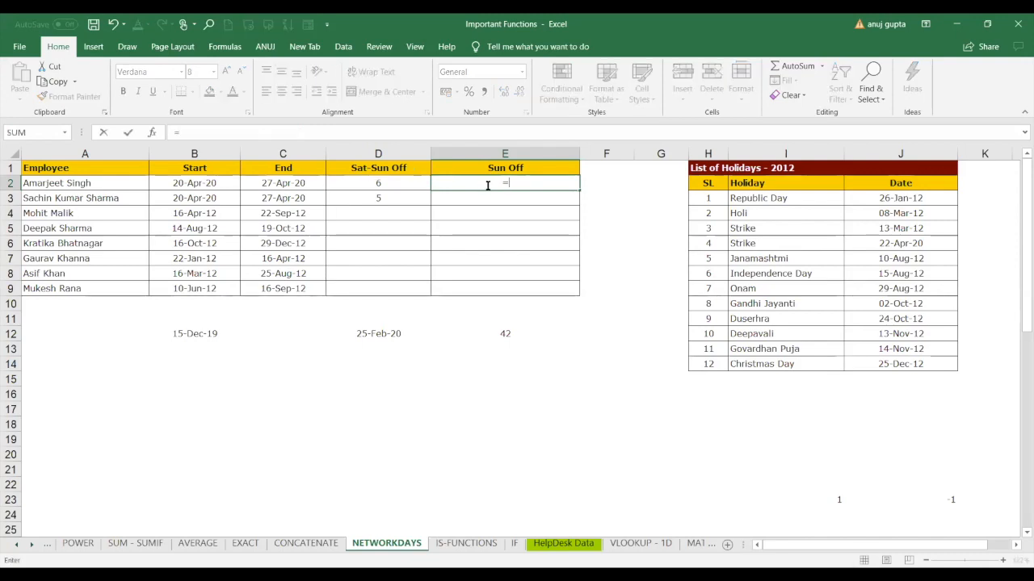
pyautogui.write('netw')
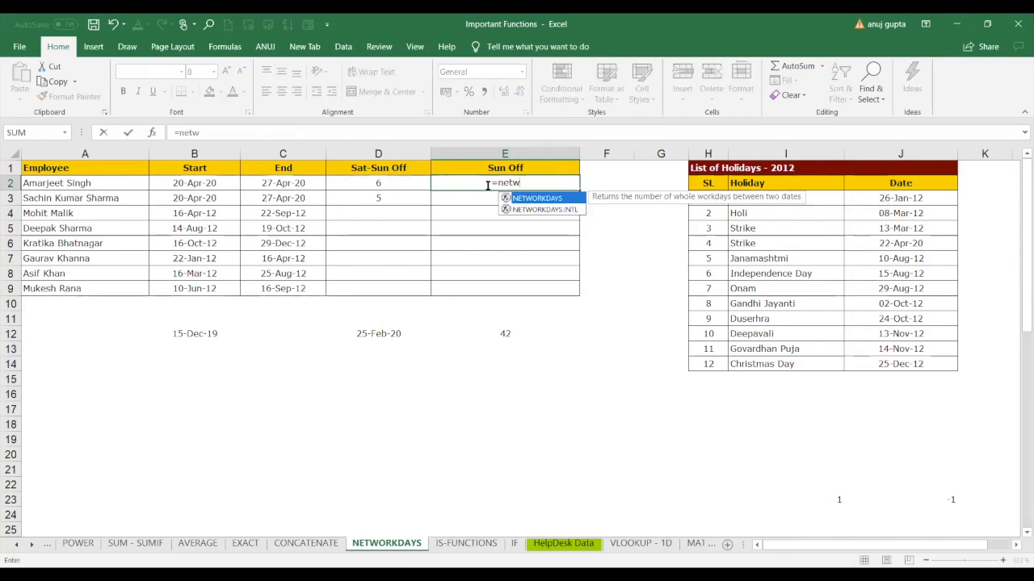
pyautogui.press('Down')
pyautogui.press('Tab')
pyautogui.click(230, 184)
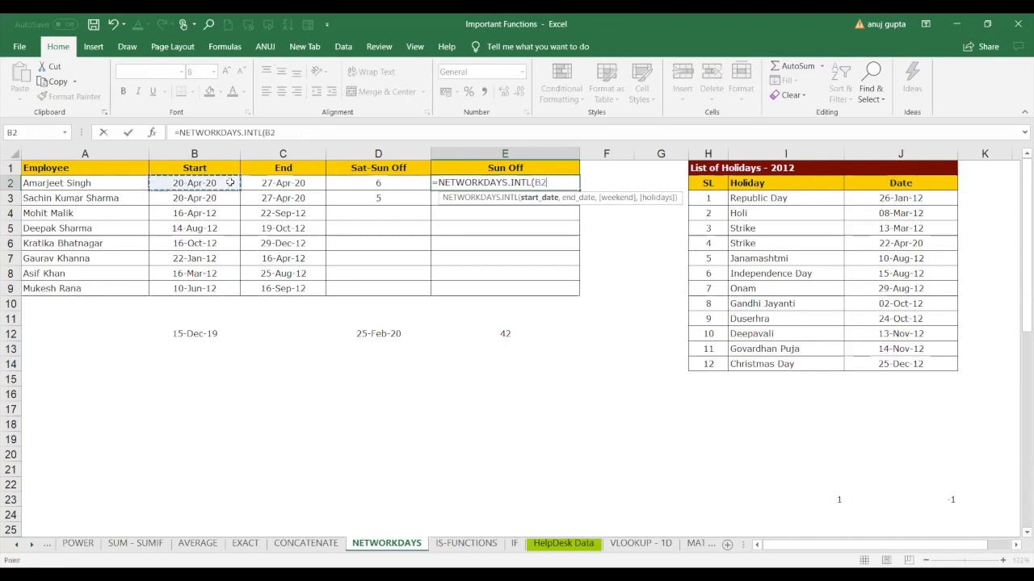
pyautogui.write(',')
pyautogui.click(269, 184)
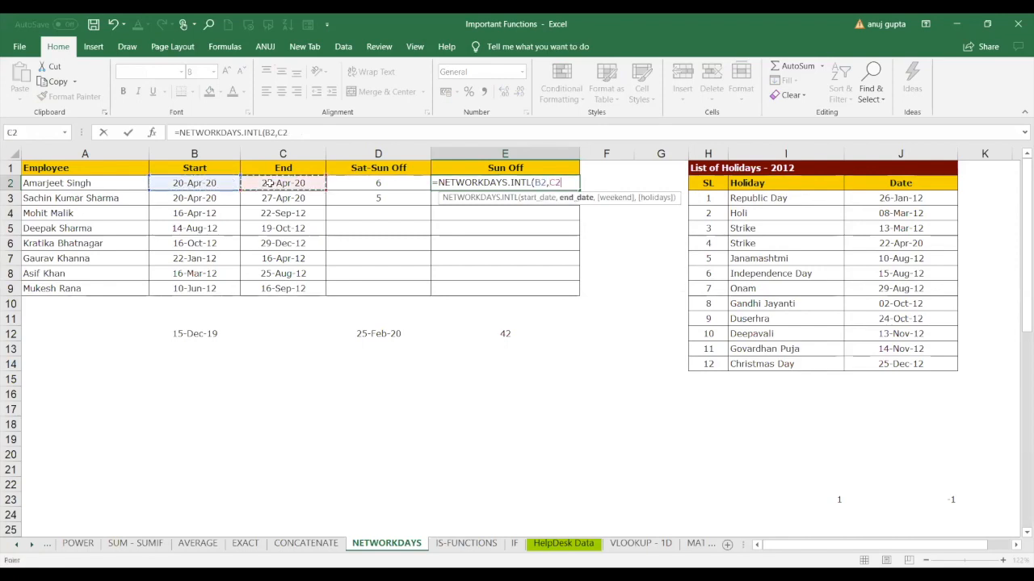
pyautogui.write(',')
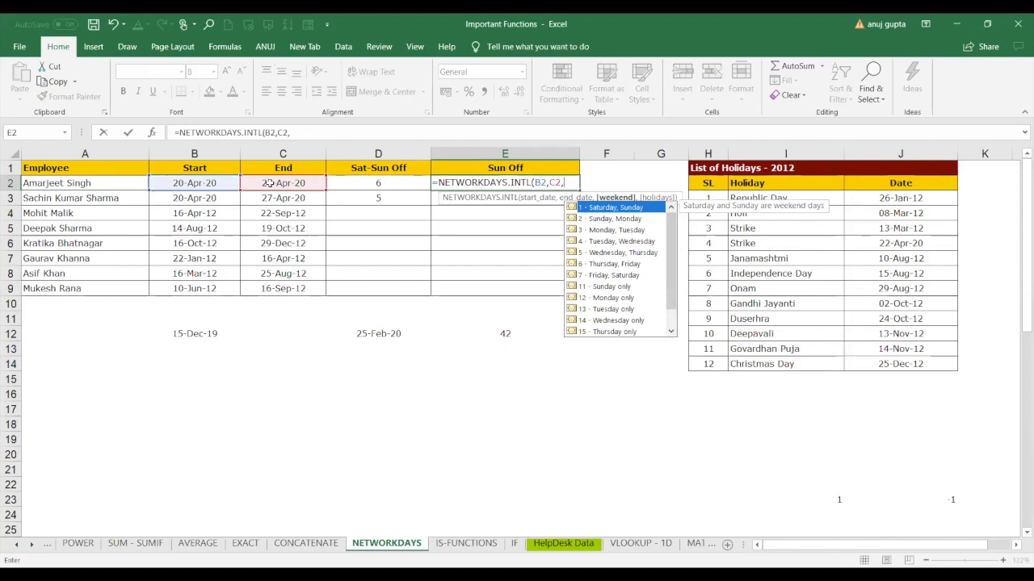
# Step: Examine the available weekend codes for the NETWORKDAYS.INTL weekend argument, covering both two-day and single-day weekends
pyautogui.press('Down')
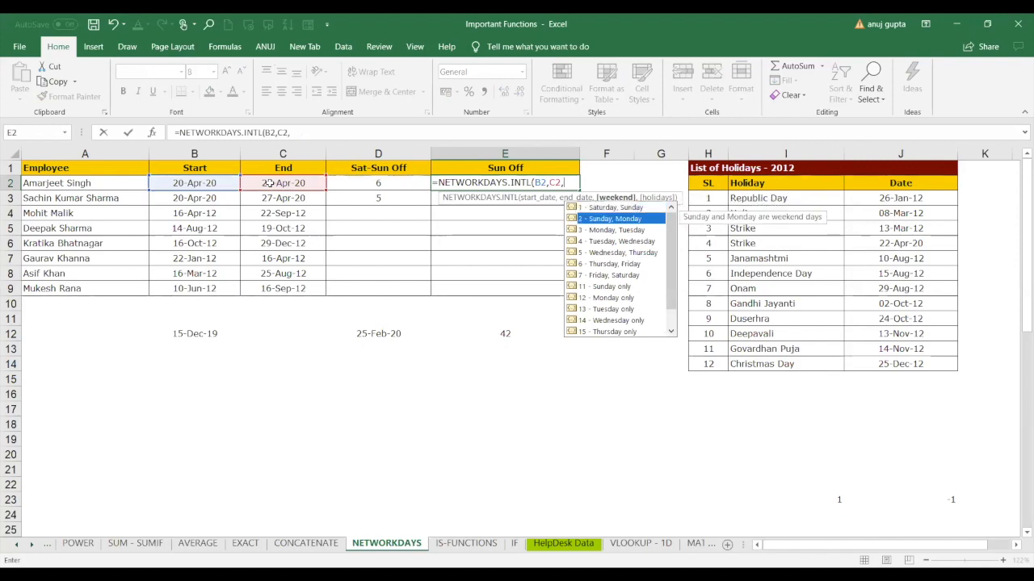
pyautogui.press('Down')
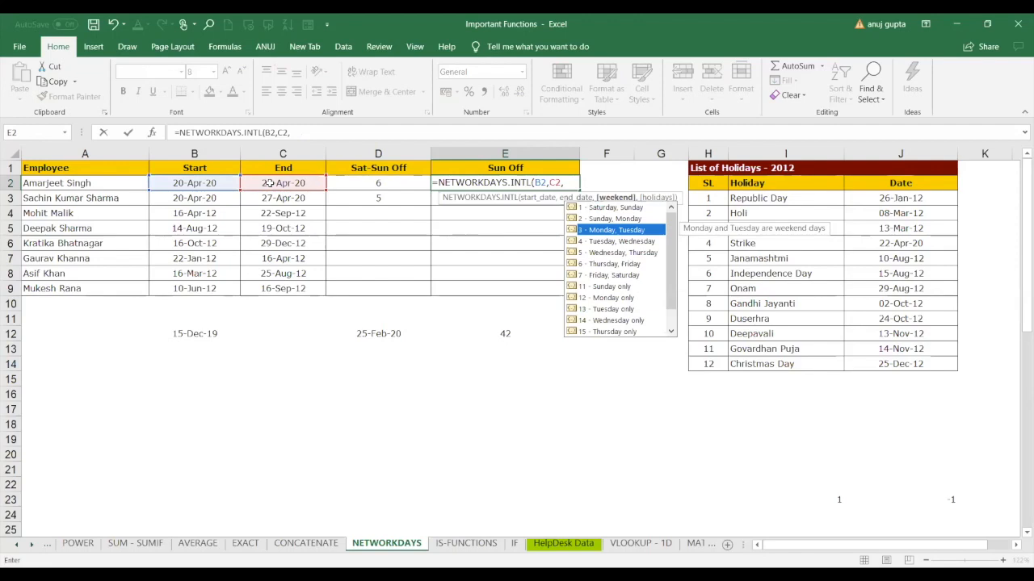
pyautogui.press('Down')
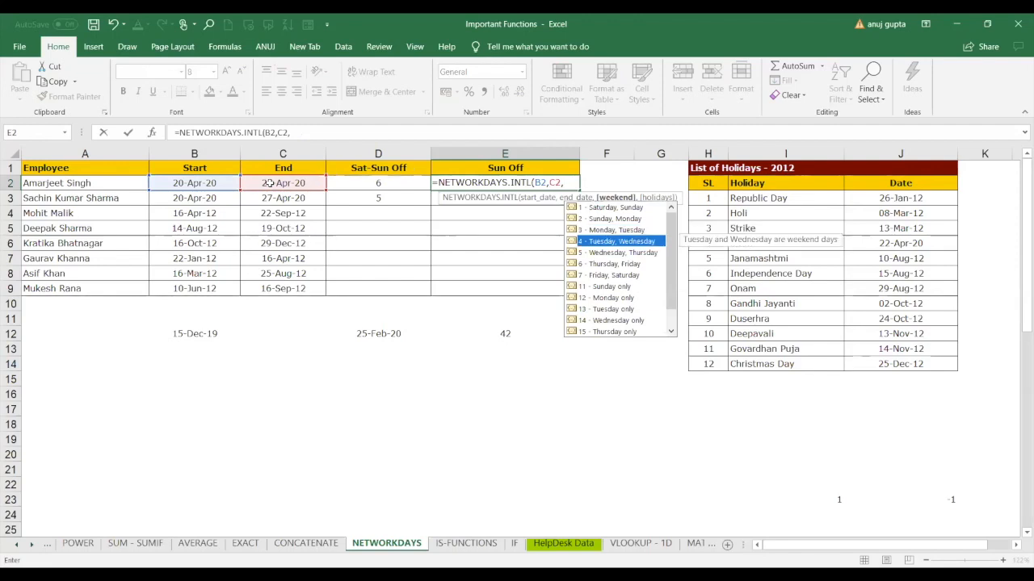
pyautogui.press('Down')
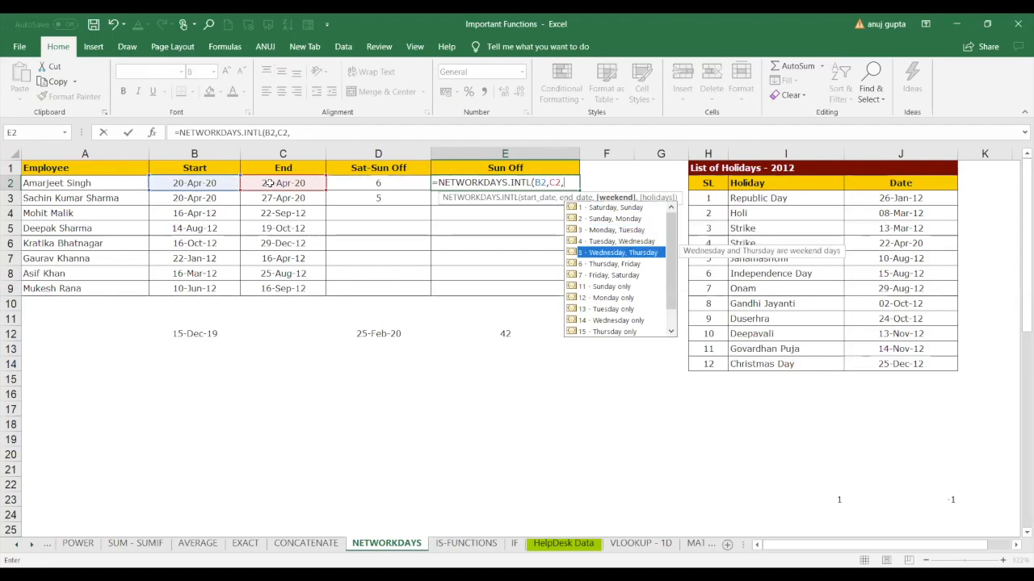
pyautogui.press('Down')
pyautogui.press('Down')
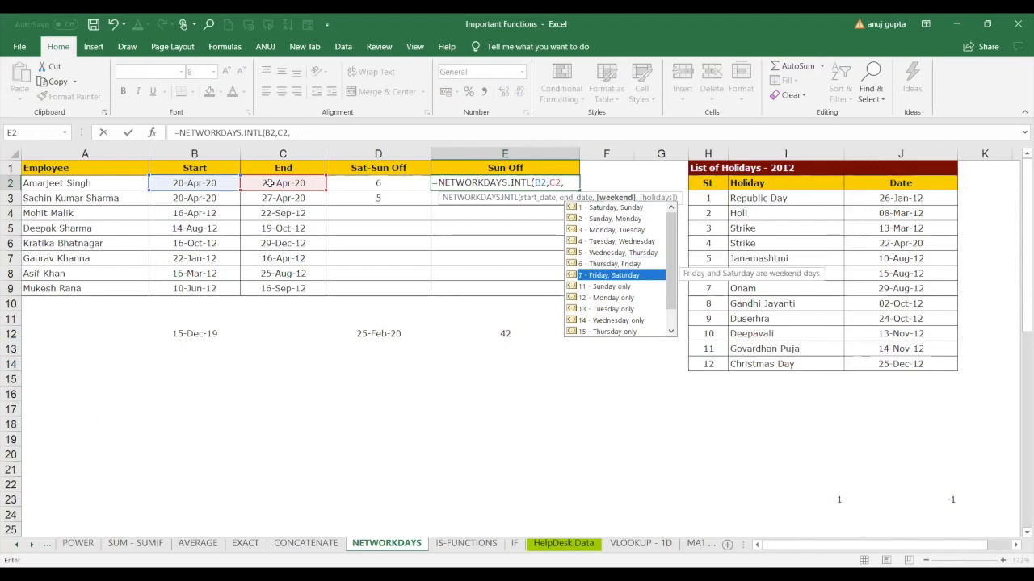
pyautogui.press('Down')
pyautogui.press('Down')
pyautogui.press('Down')
pyautogui.press('Down')
pyautogui.press('Down')
pyautogui.press('Down')
pyautogui.press('Down')
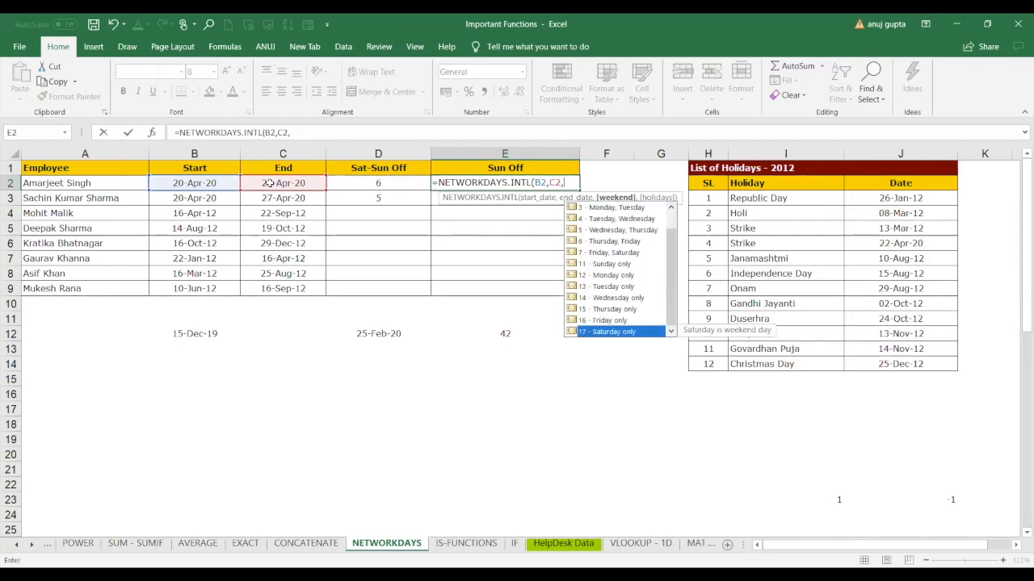
pyautogui.press('Up')
pyautogui.press('Up')
pyautogui.press('Up')
pyautogui.press('Up')
pyautogui.press('Up')
pyautogui.press('Up')
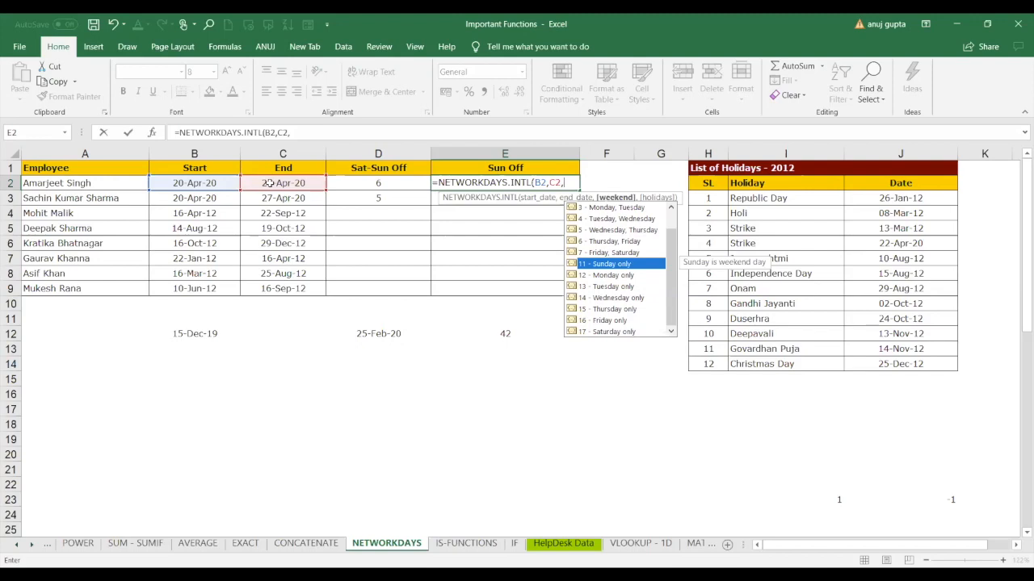
# Step: Complete the E2 formula with weekend code 13, Tuesday only, as =NETWORKDAYS.INTL(B2,C2,13)
pyautogui.press('Down')
pyautogui.press('Down')
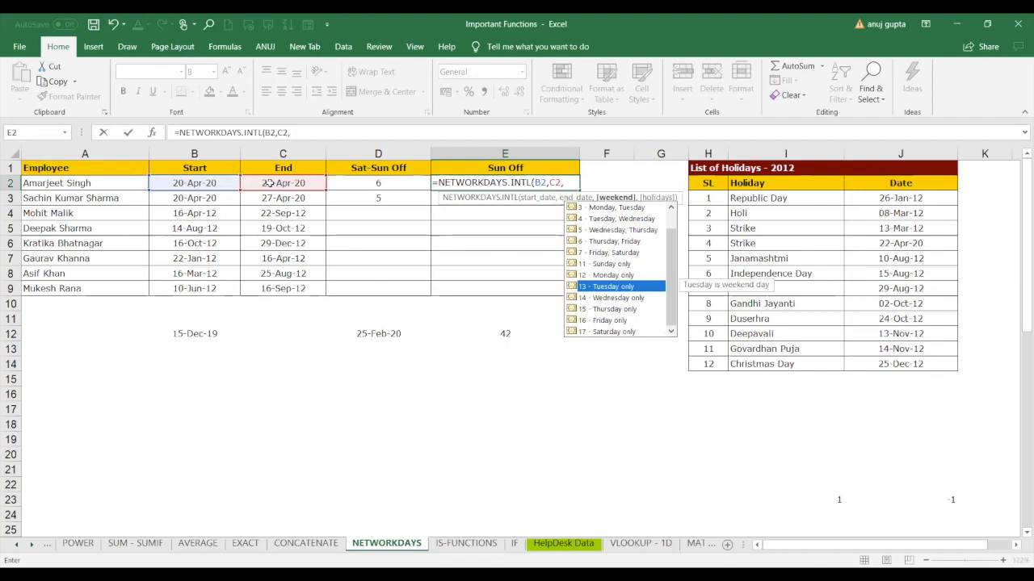
pyautogui.press('Tab')
pyautogui.write(')')
pyautogui.press('Return')
pyautogui.click(482, 178)
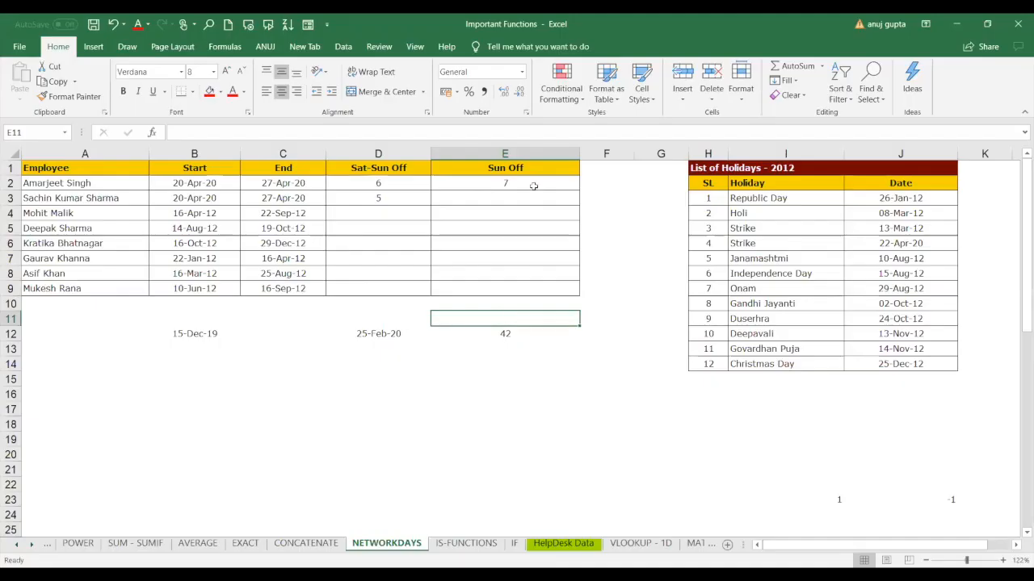
# Step: Replace the formula in E2 with =NETWORKDAYS.INTL(B2,C2,11) so that only Sunday counts as the weekend
pyautogui.click(533, 185)
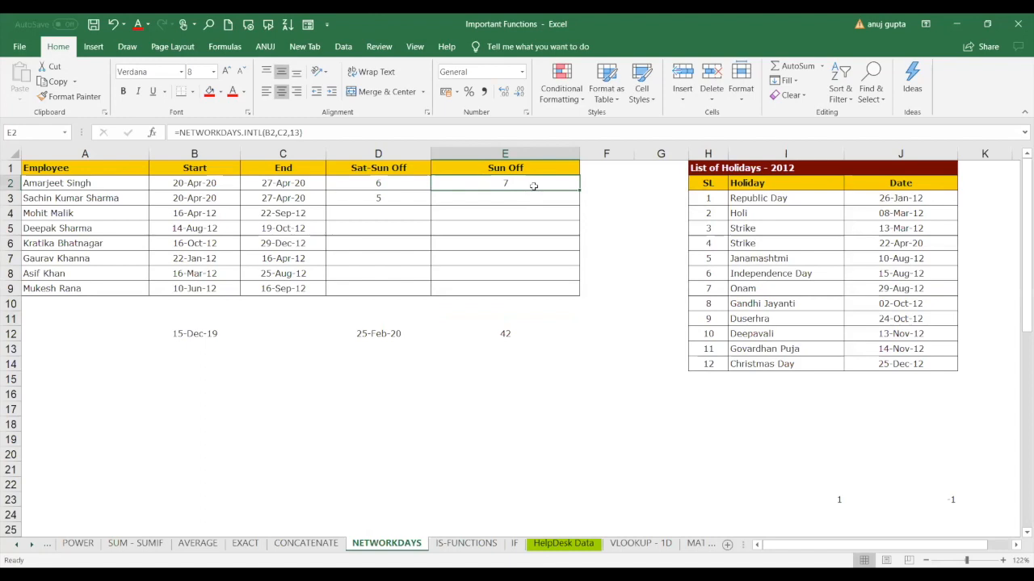
pyautogui.write('=')
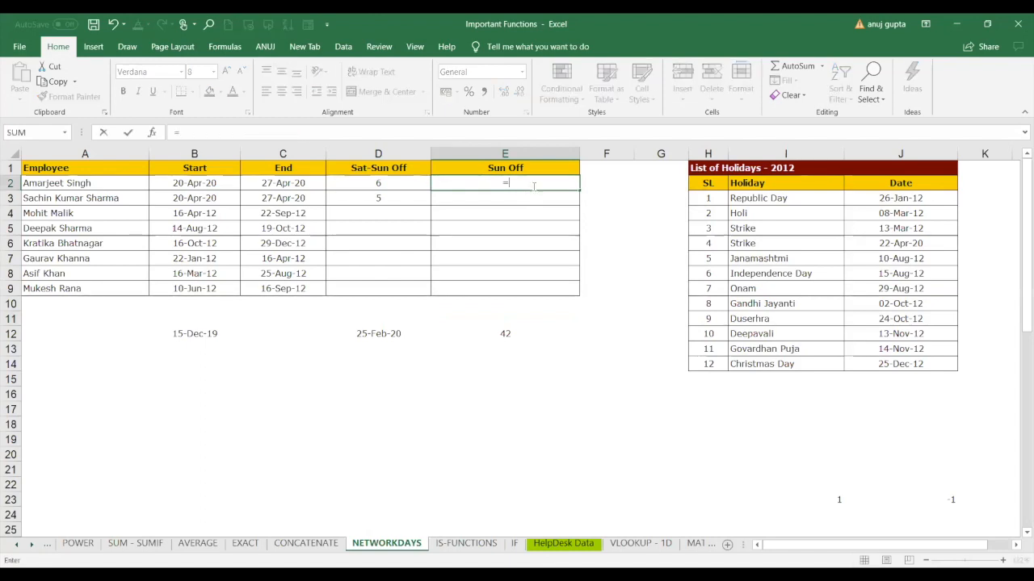
pyautogui.write('NETWORKDAYS.INTL(')
pyautogui.click(208, 184)
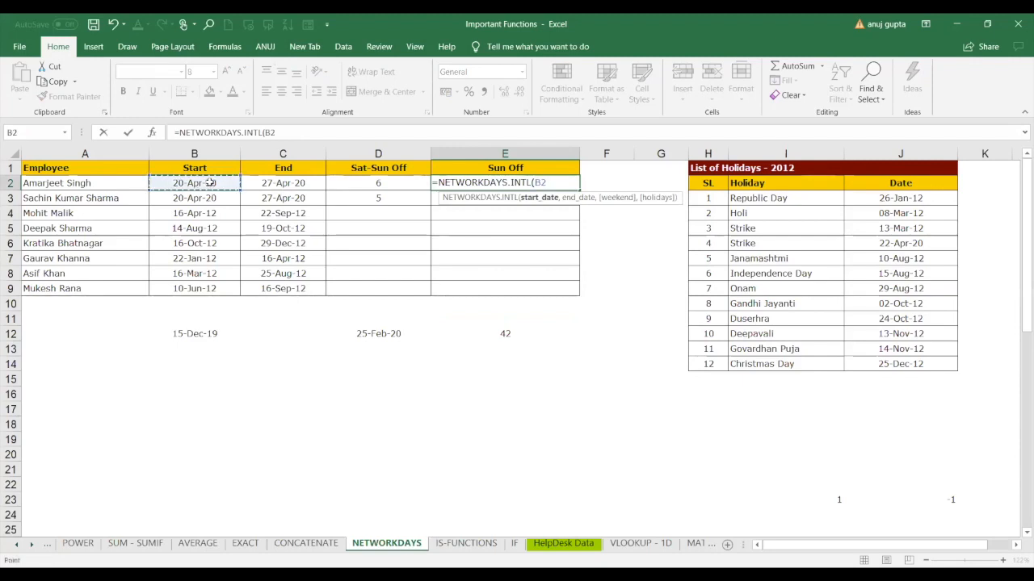
pyautogui.write(',')
pyautogui.click(269, 184)
pyautogui.write(',')
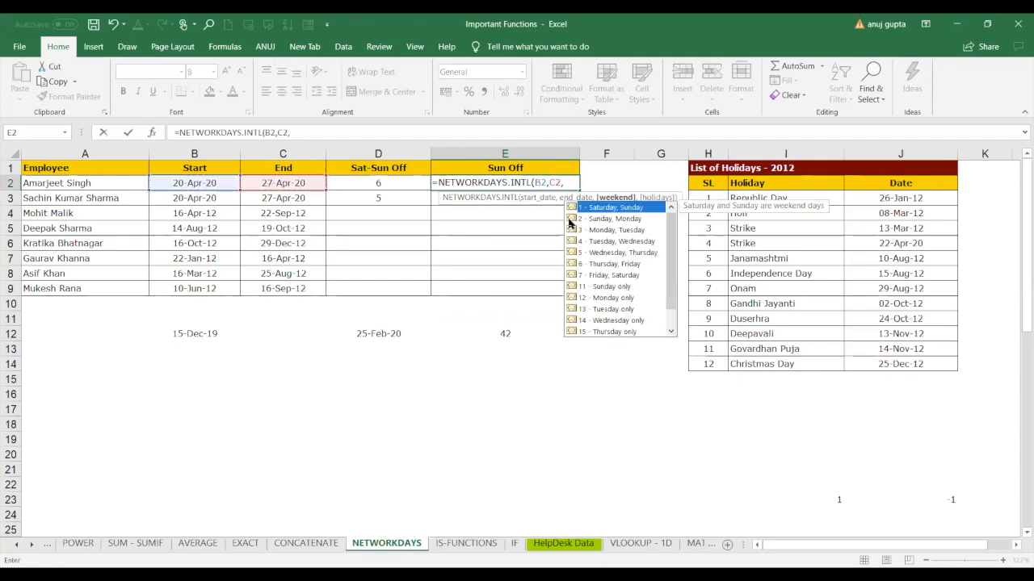
pyautogui.click(619, 287)
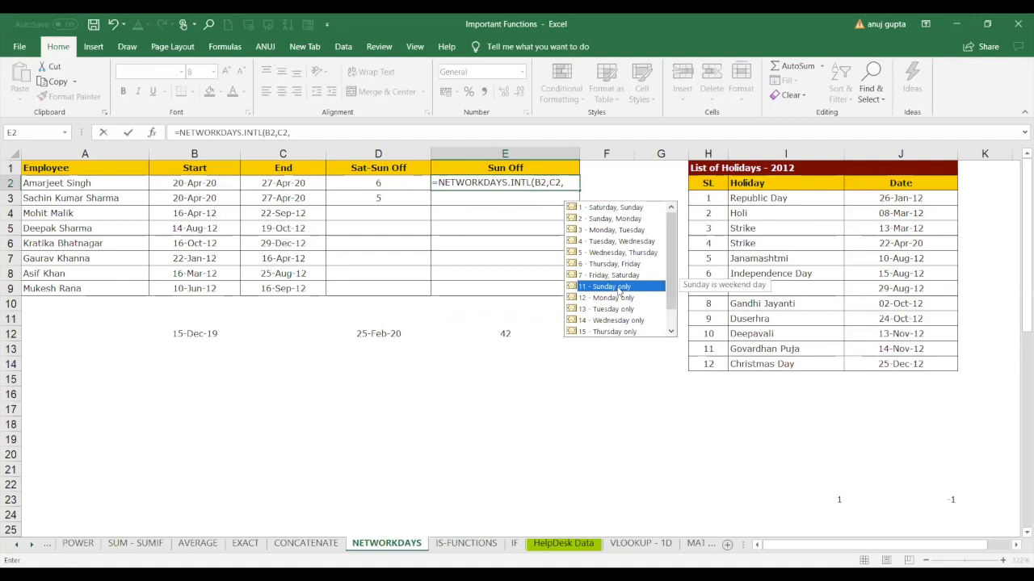
pyautogui.doubleClick(619, 288)
pyautogui.write(')')
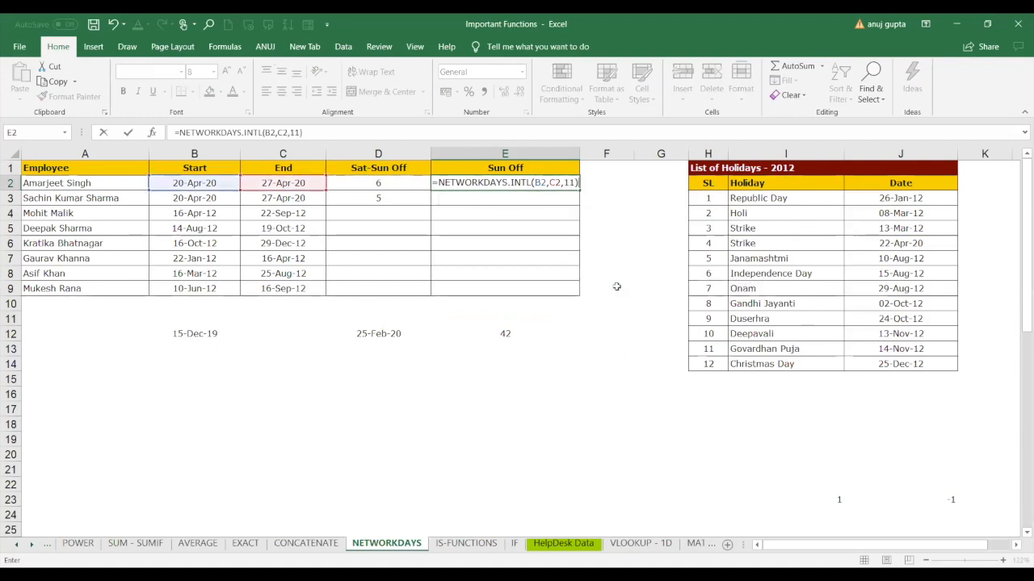
pyautogui.press('Return')
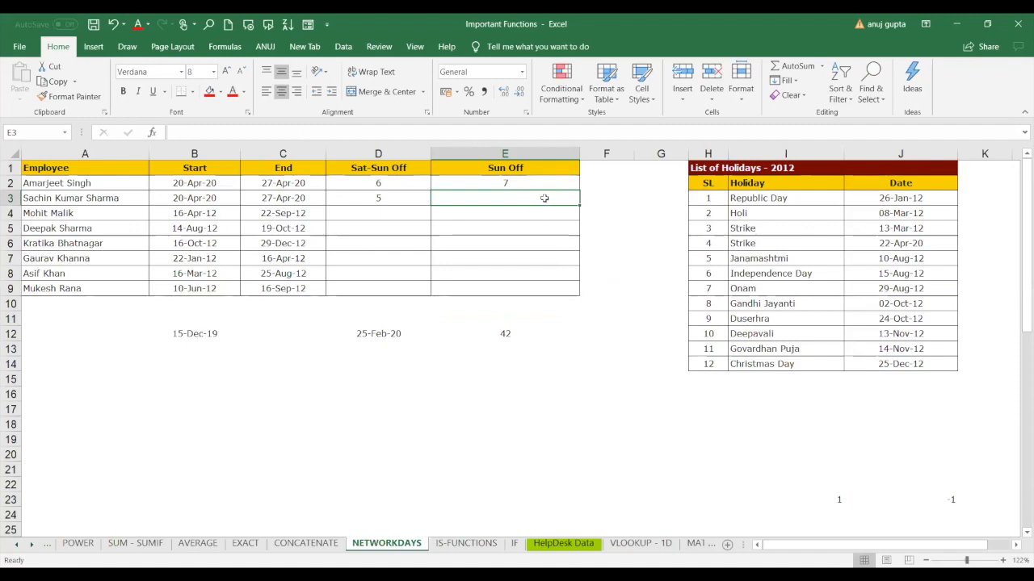
# Step: Enter =NETWORKDAYS.INTL(B3,C3,11,J3:J14) in E3 to count workdays with Sunday-only weekends and the listed holidays excluded
pyautogui.write('=')
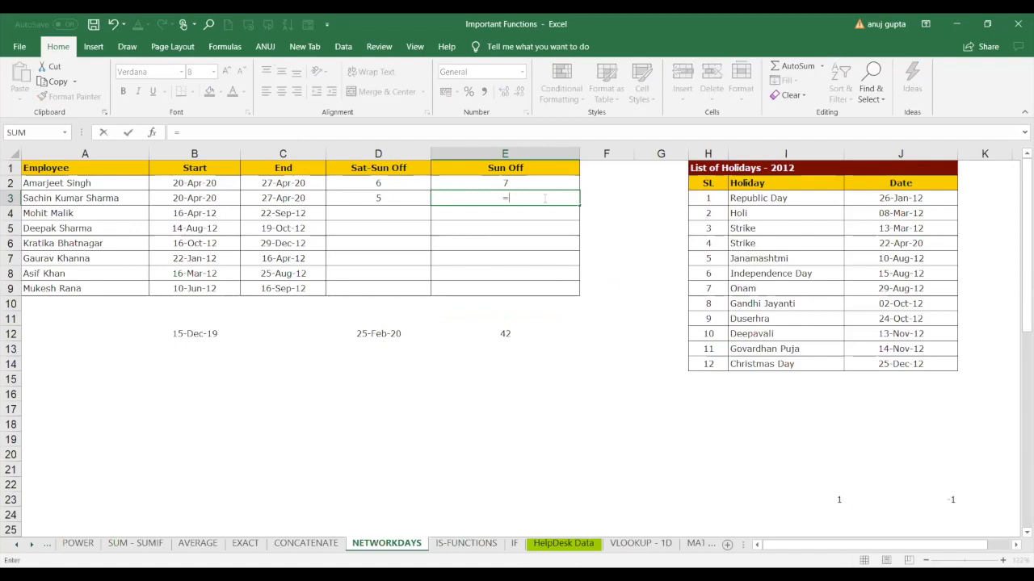
pyautogui.write('net')
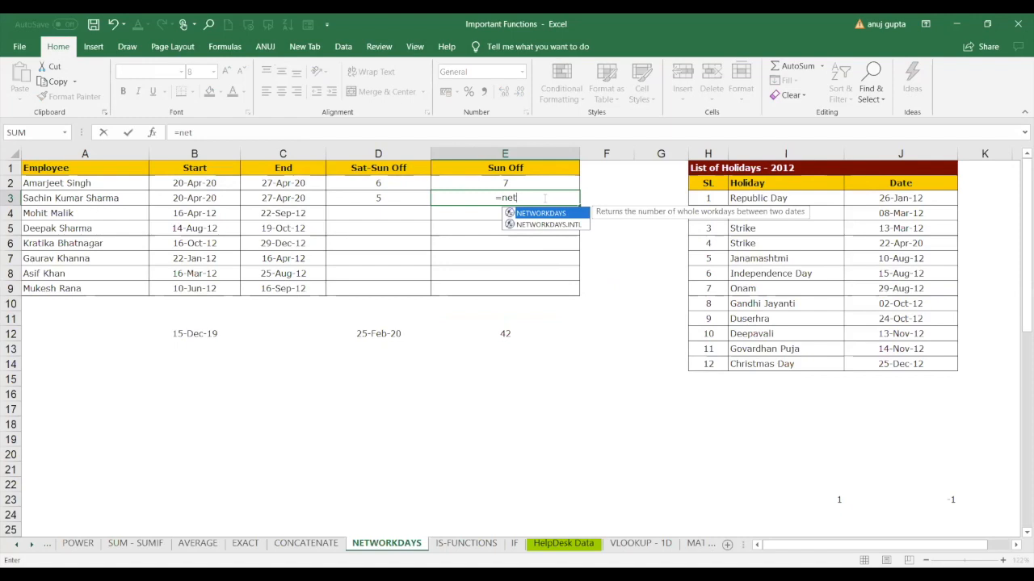
pyautogui.doubleClick(547, 225)
pyautogui.click(208, 198)
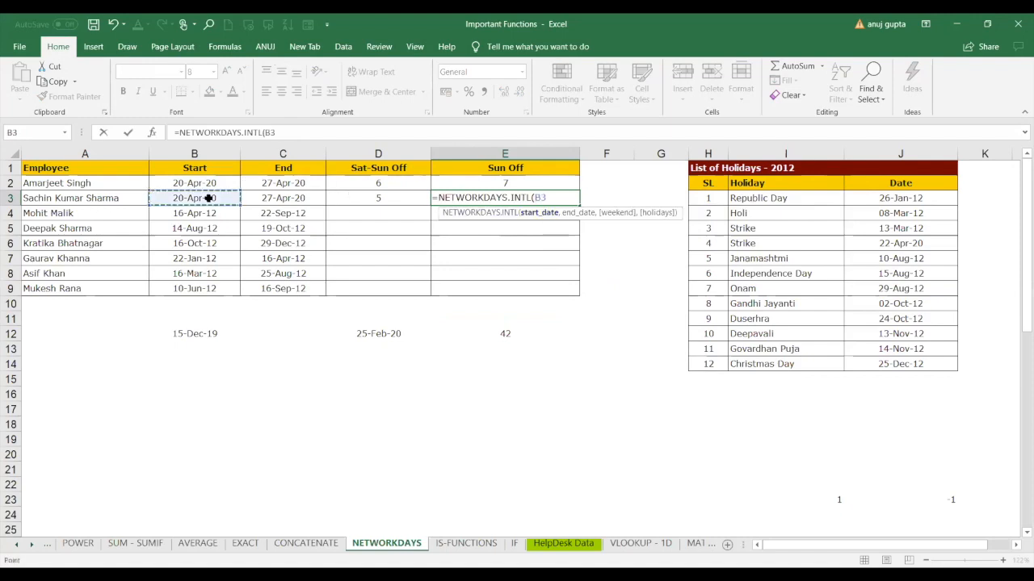
pyautogui.write(',')
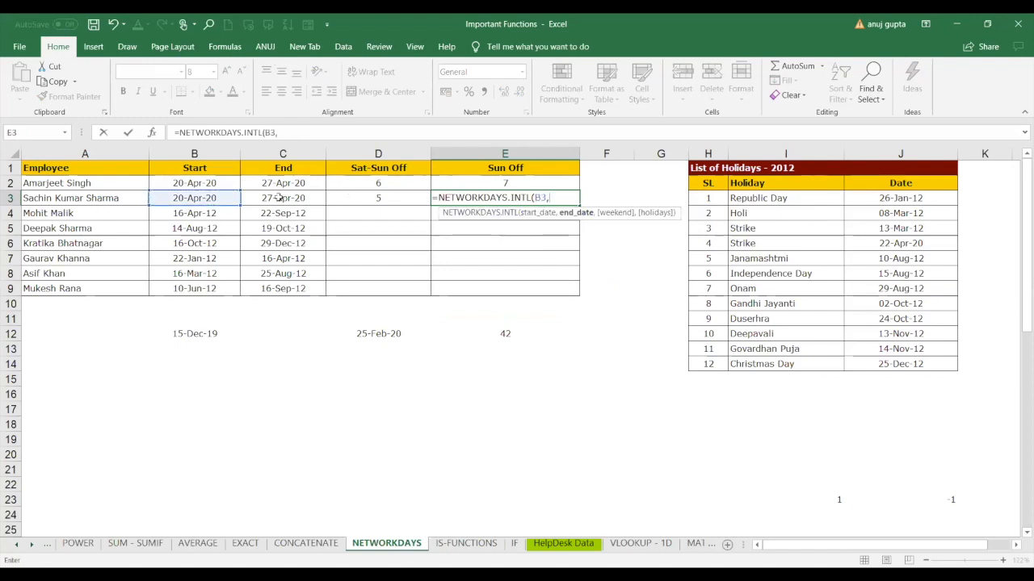
pyautogui.click(279, 198)
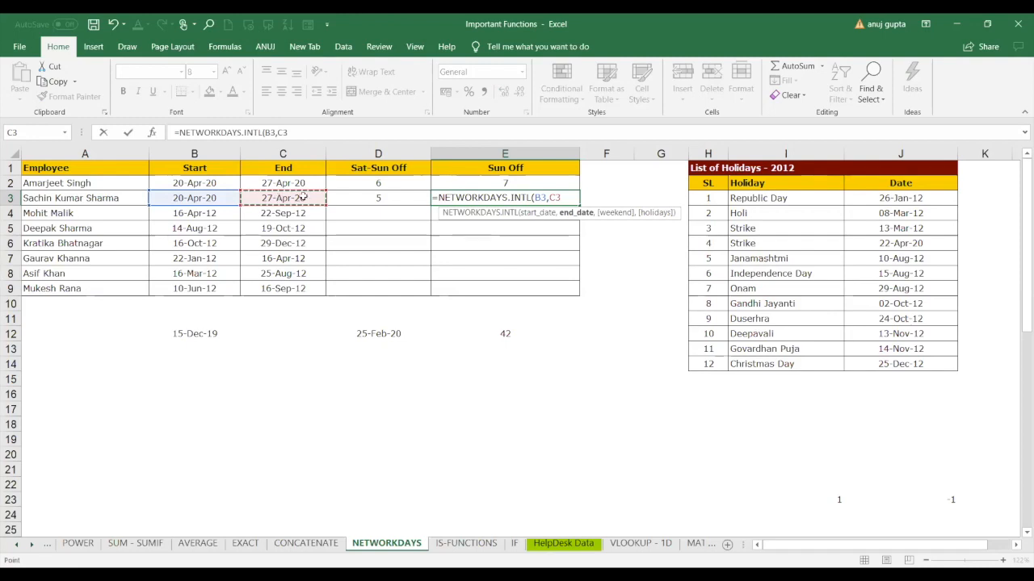
pyautogui.write(',')
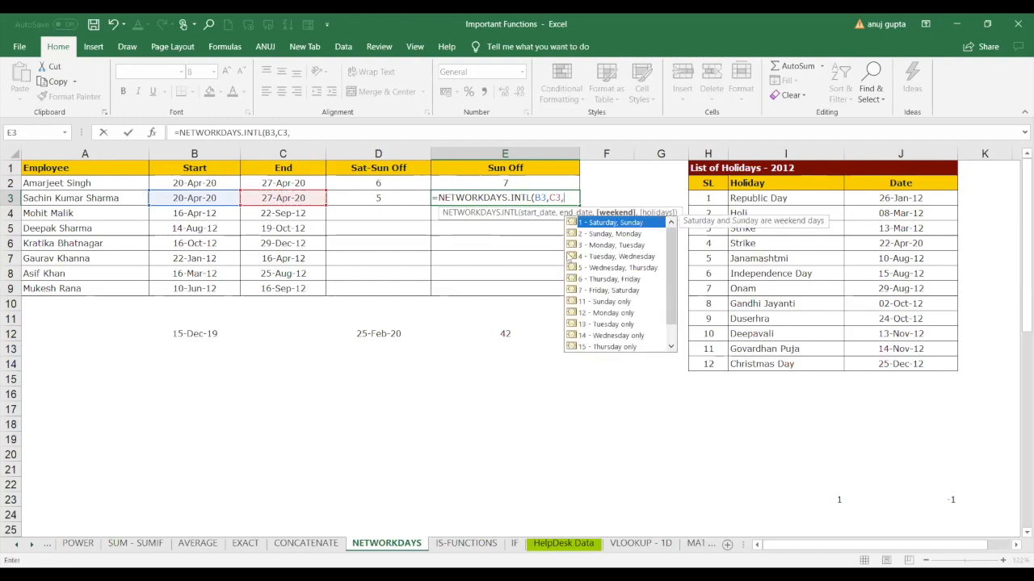
pyautogui.doubleClick(612, 301)
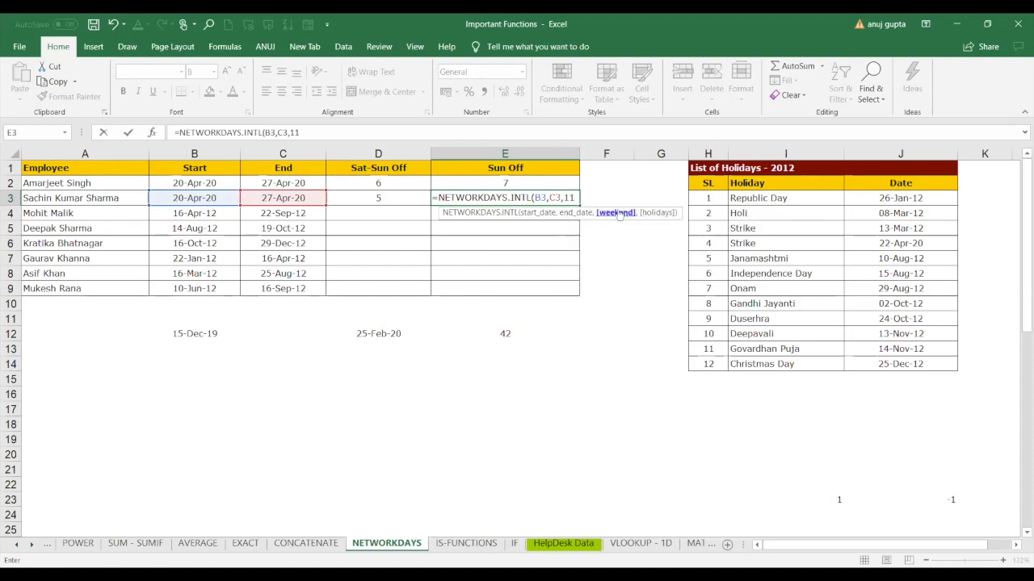
pyautogui.write(',')
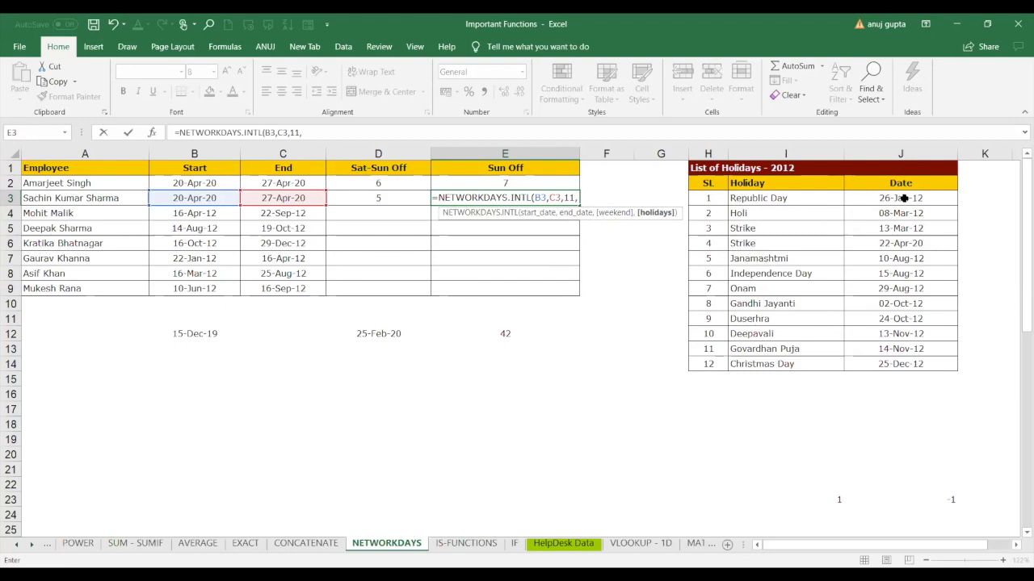
pyautogui.moveTo(902, 198); pyautogui.dragTo(906, 360)
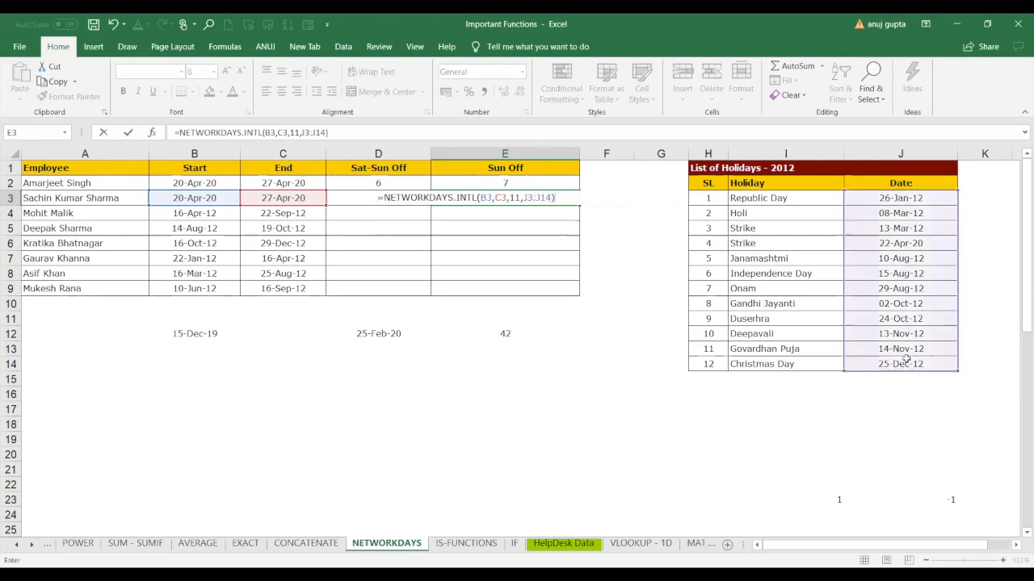
pyautogui.press('Return')
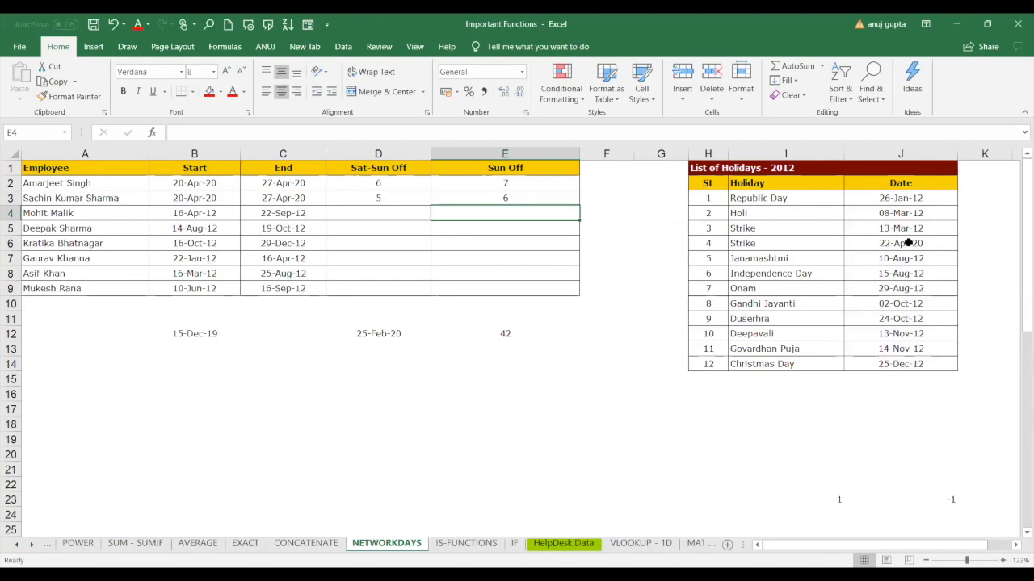
pyautogui.click(909, 242)
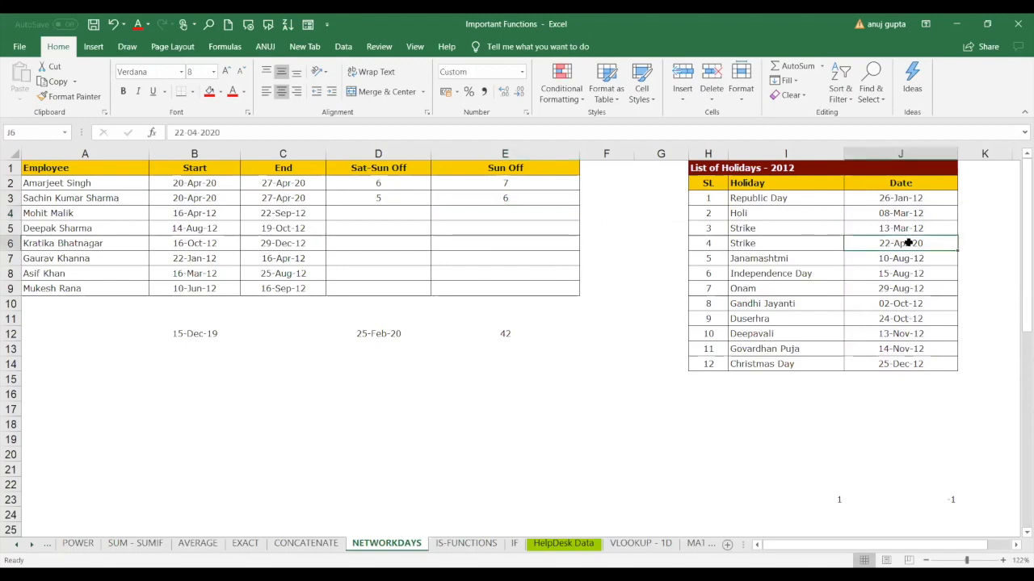
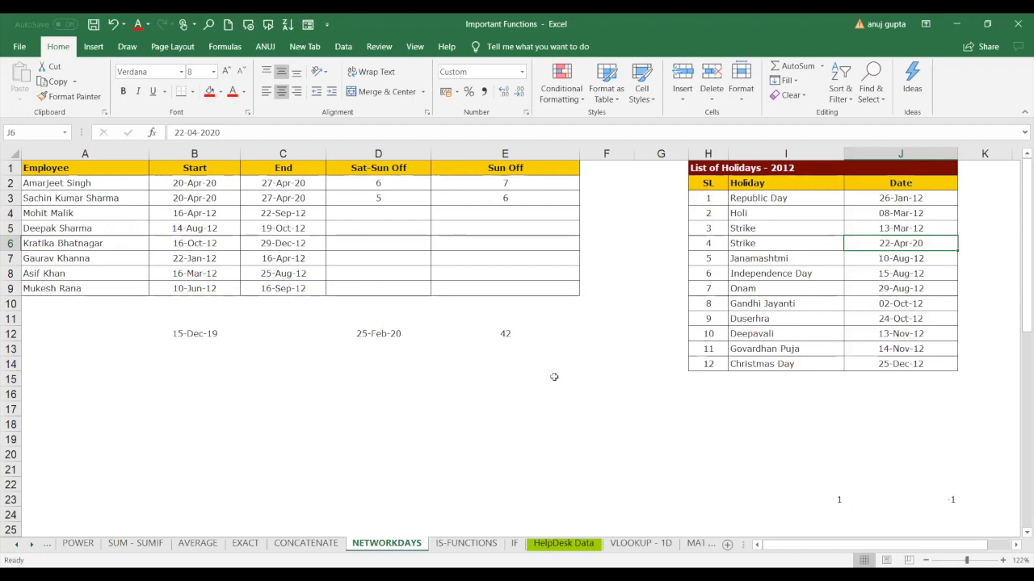
pyautogui.click(378, 220)
pyautogui.write('=')
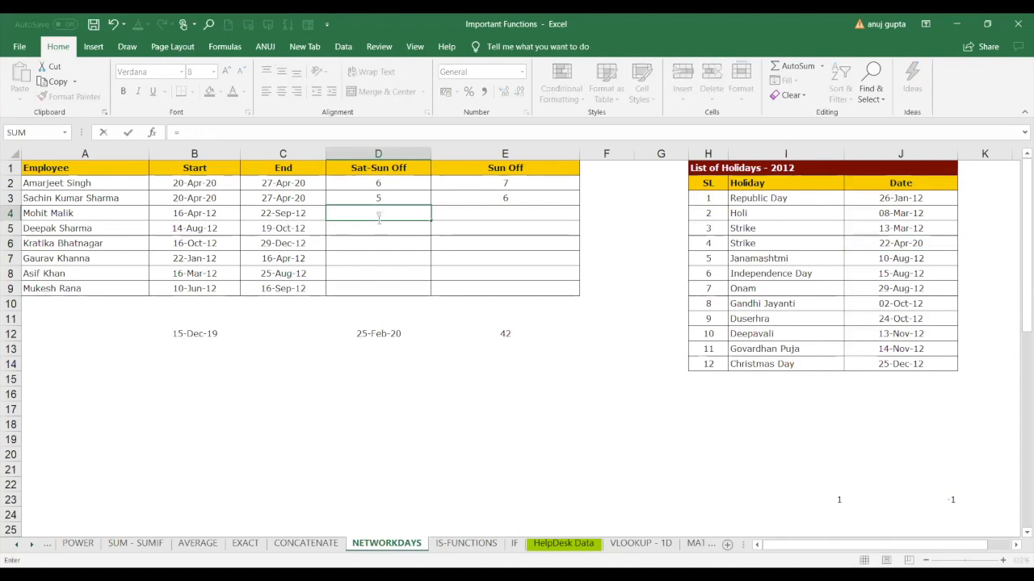
pyautogui.write('net')
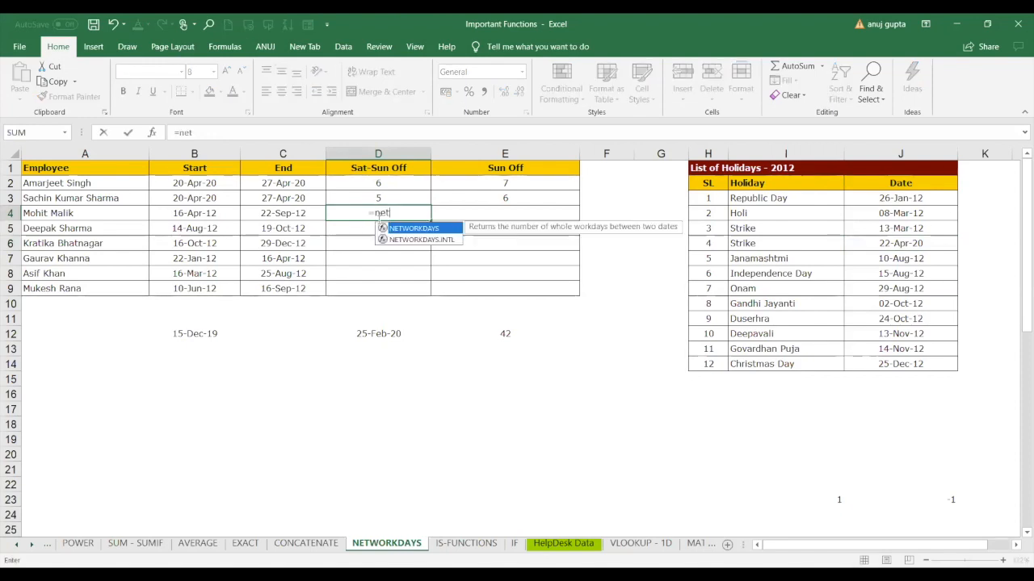
pyautogui.press('Down')
pyautogui.press('Tab')
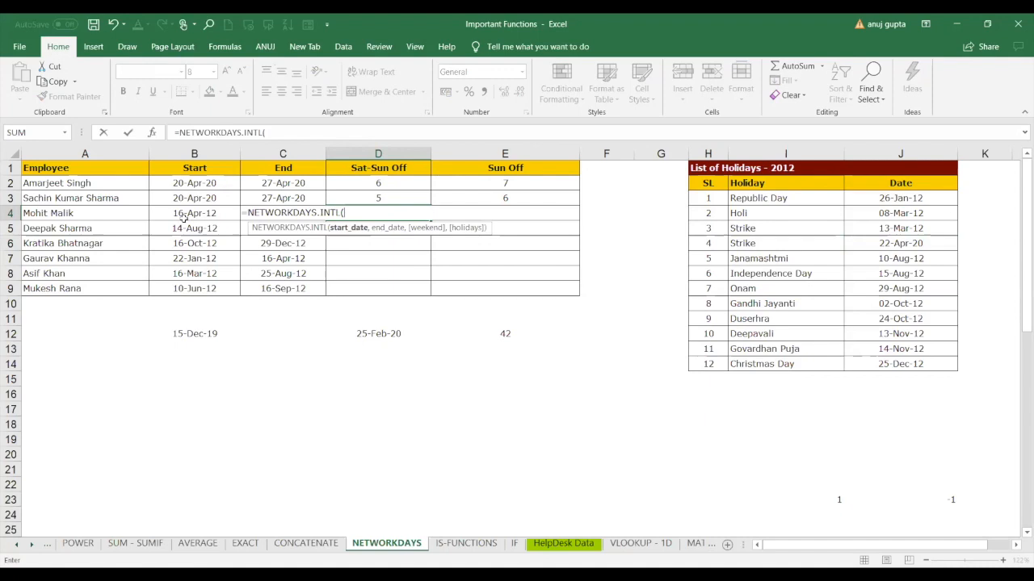
pyautogui.click(185, 218)
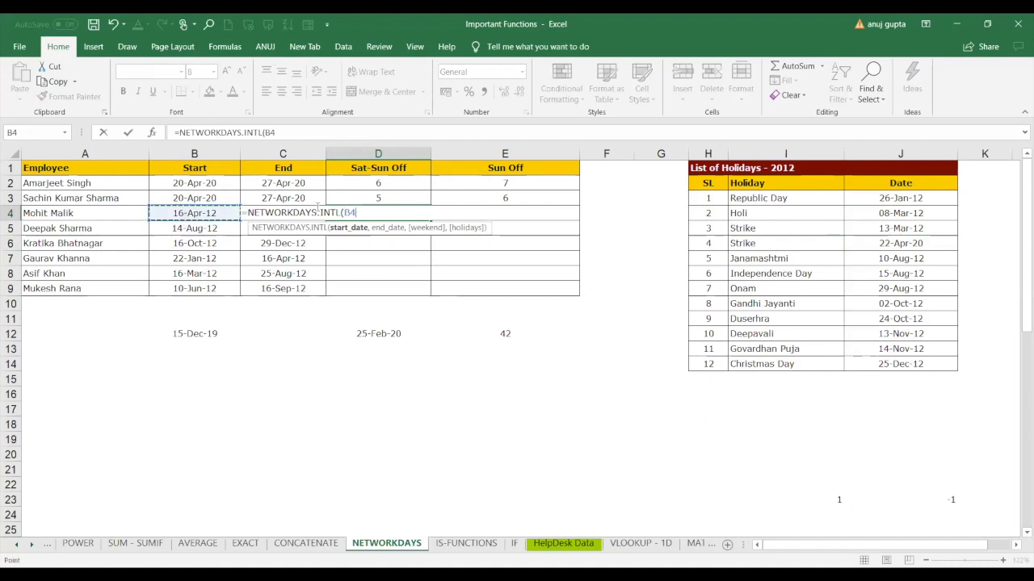
pyautogui.click(386, 196)
pyautogui.write('=')
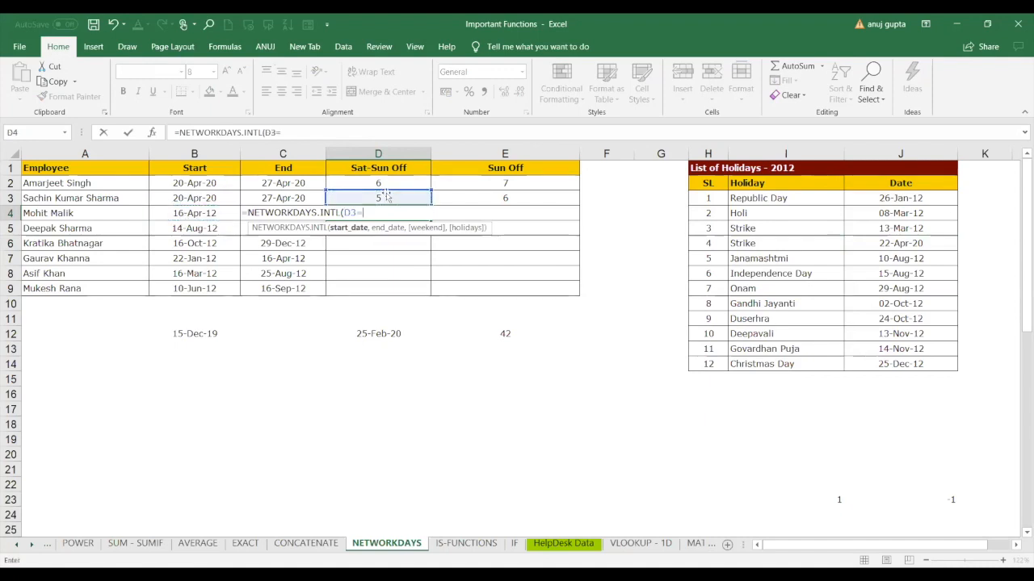
pyautogui.press('BackSpace')
pyautogui.press('BackSpace')
pyautogui.press('BackSpace')
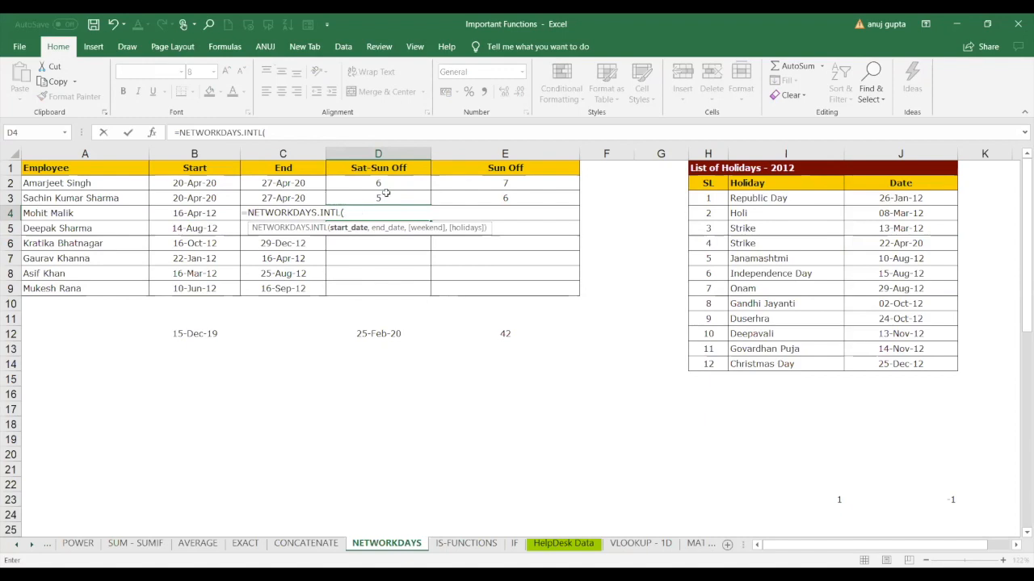
pyautogui.press('Escape')
# Step: Replace the formula in D3 with a new NETWORKDAYS.INTL formula using B3 as start date and C3 as end date
pyautogui.click(386, 195)
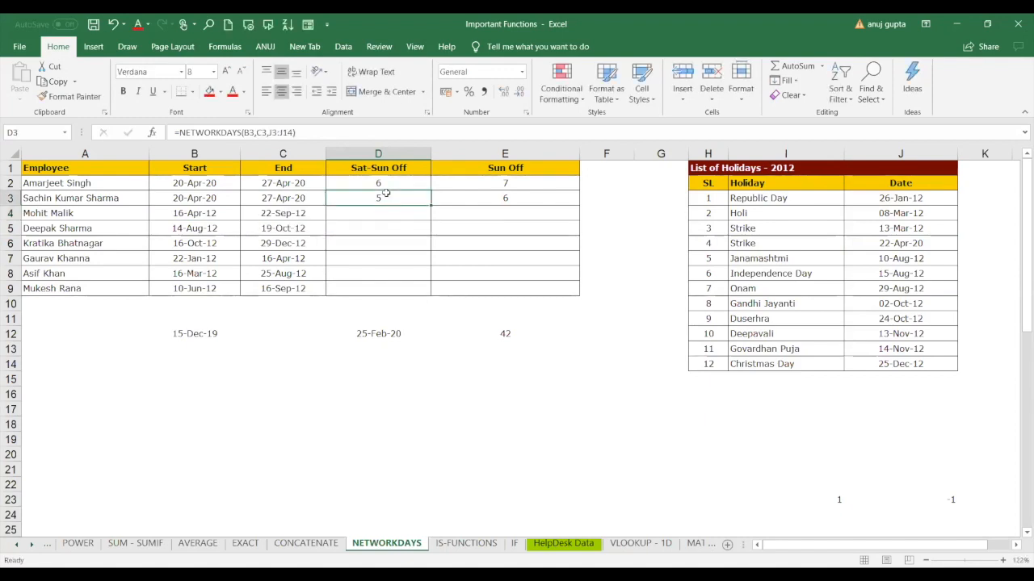
pyautogui.write('=')
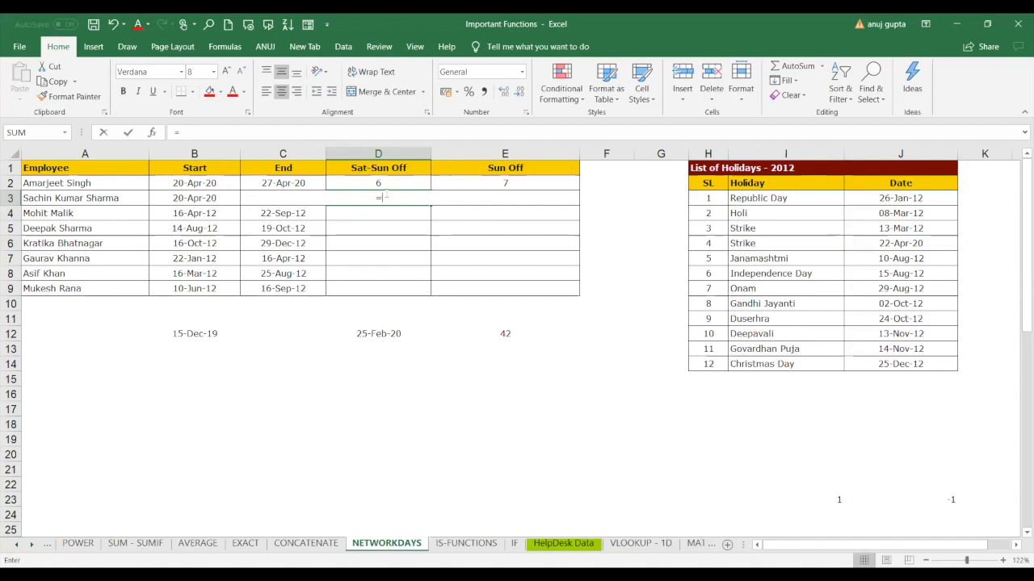
pyautogui.write('netw')
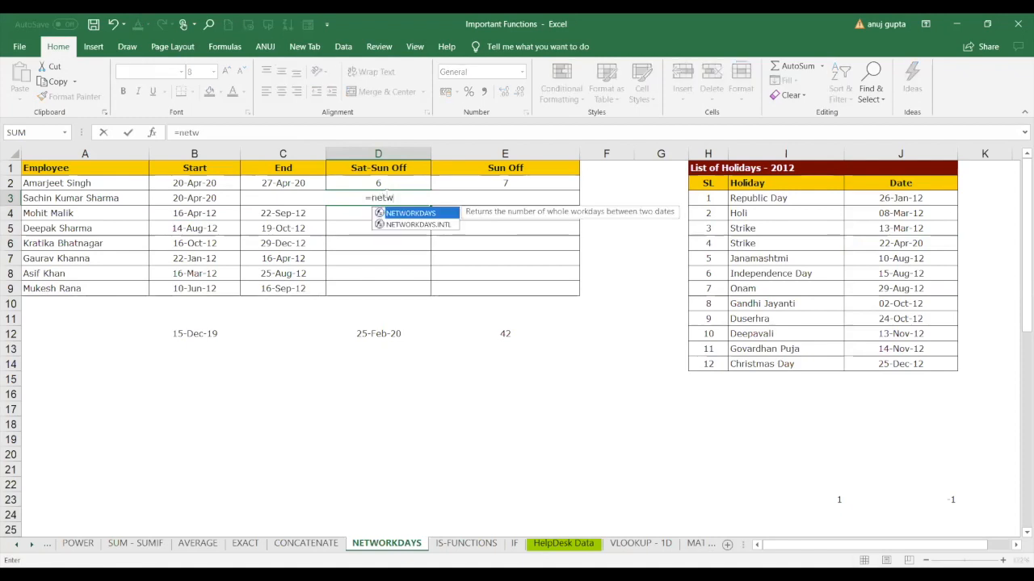
pyautogui.press('Down')
pyautogui.press('Tab')
pyautogui.click(210, 198)
pyautogui.write(',')
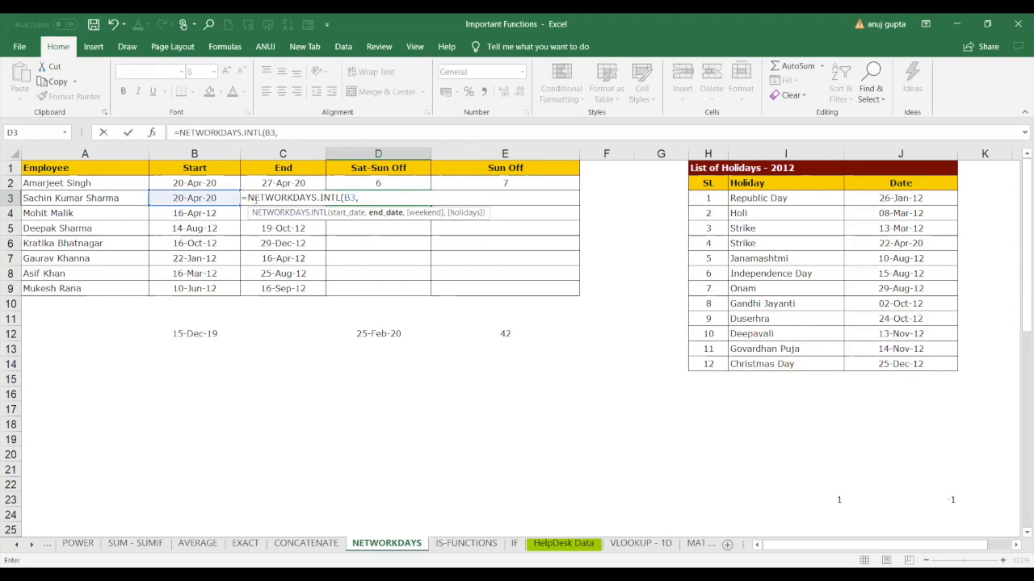
pyautogui.press('Right')
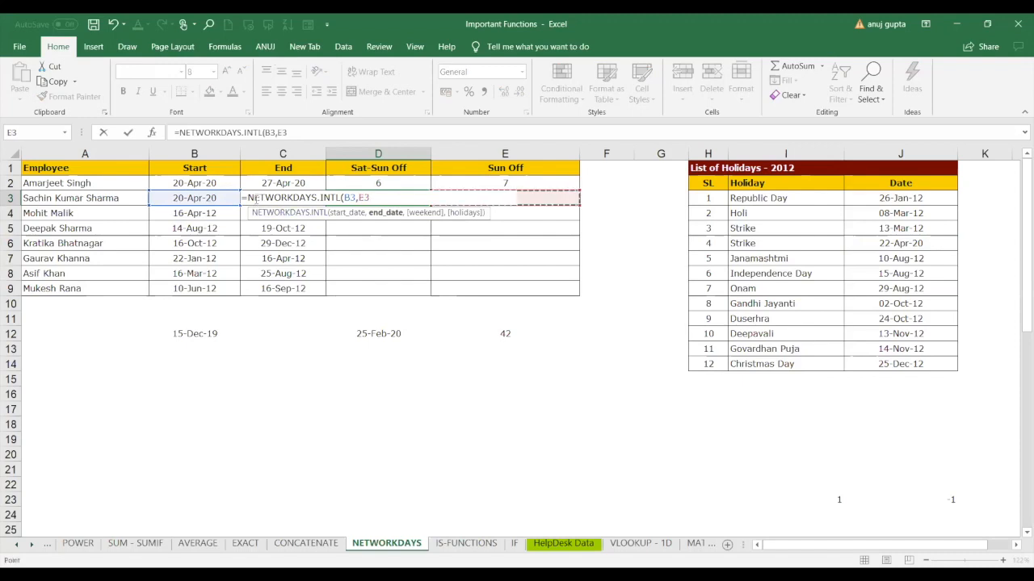
pyautogui.click(256, 200)
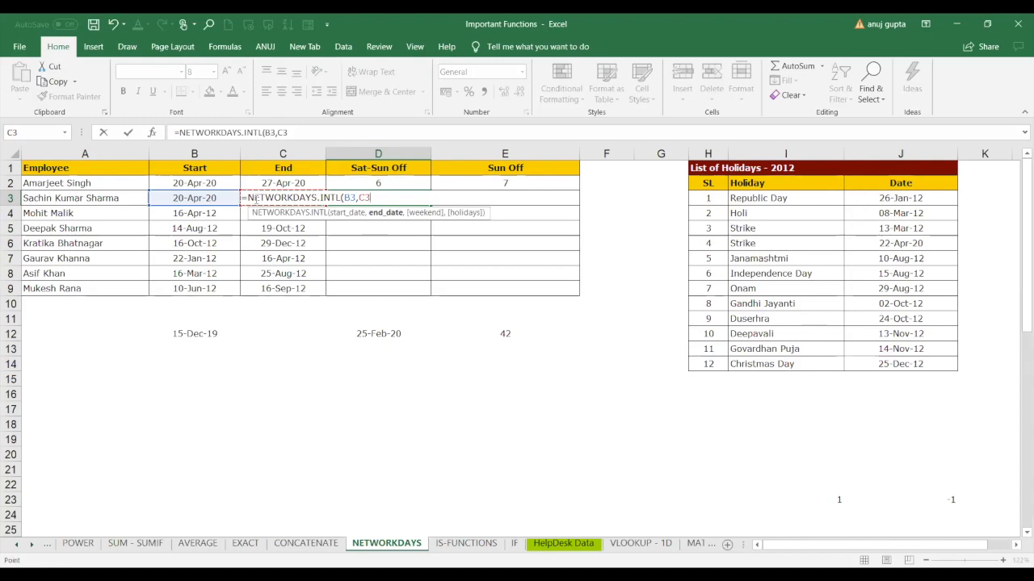
pyautogui.write(',')
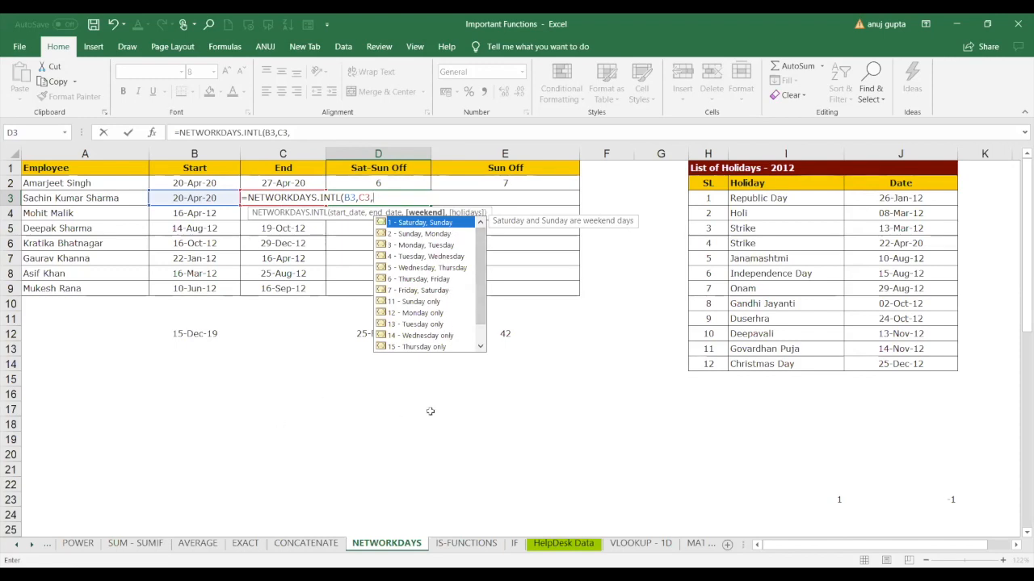
# Step: Complete the D3 formula with the custom weekend string "1001000", making Monday and Thursday the days off
pyautogui.write('"')
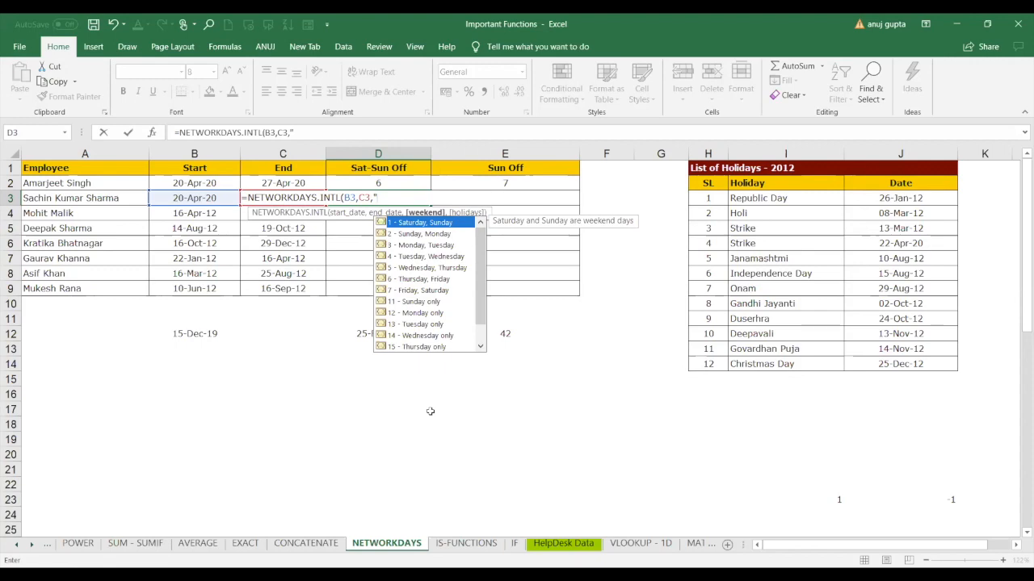
pyautogui.write('1')
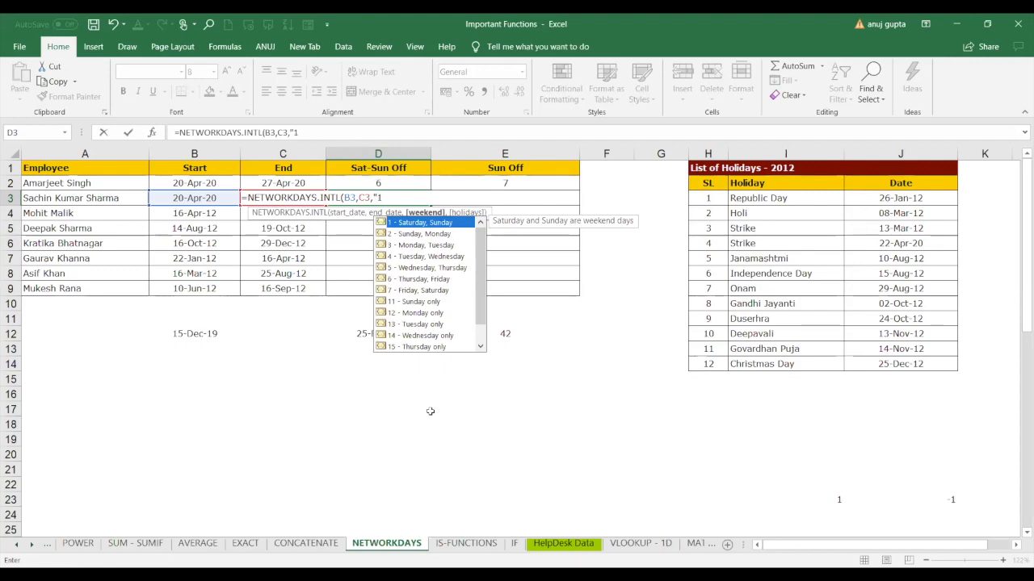
pyautogui.write('00')
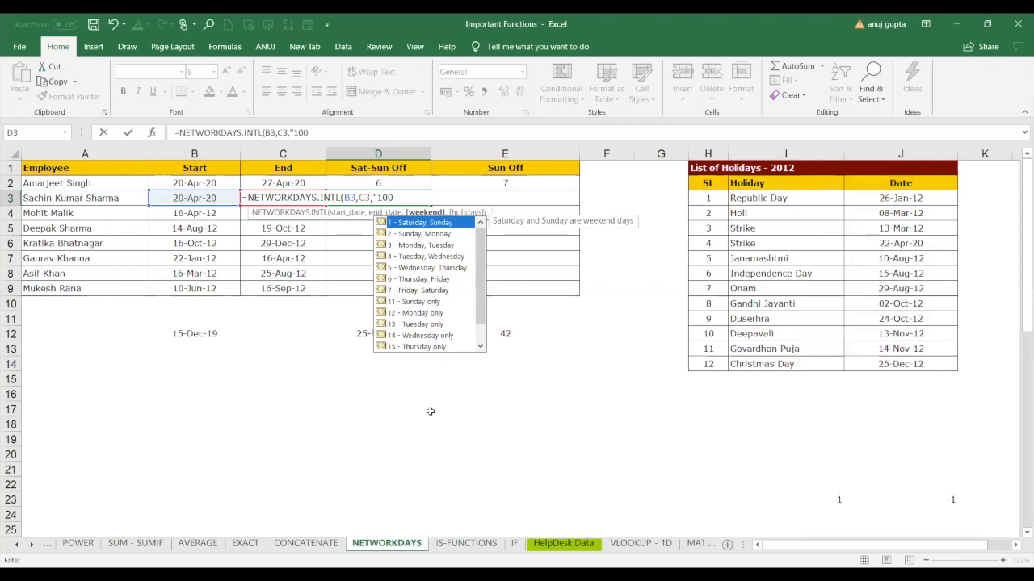
pyautogui.write('1000')
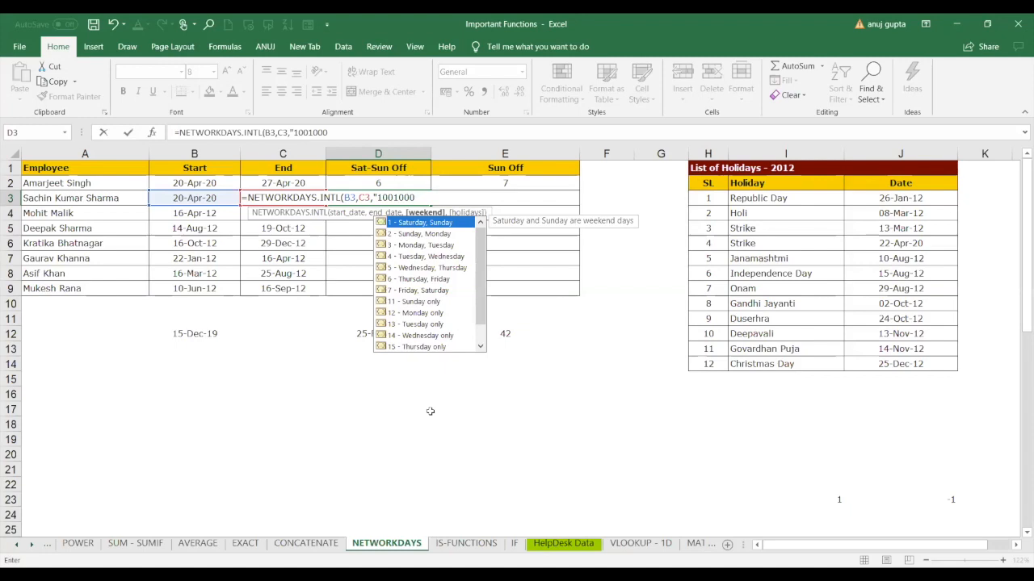
pyautogui.write('"')
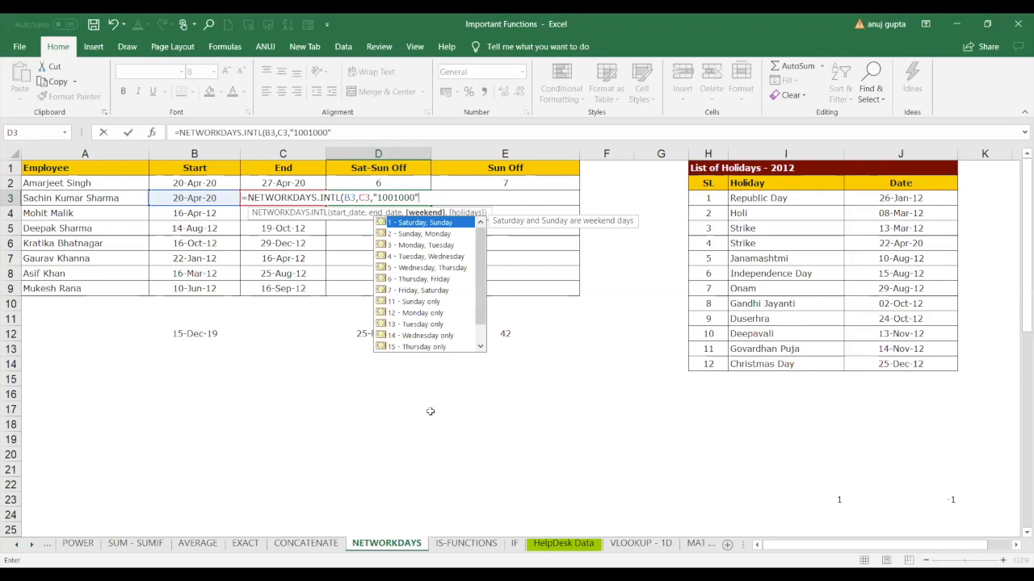
pyautogui.write(')')
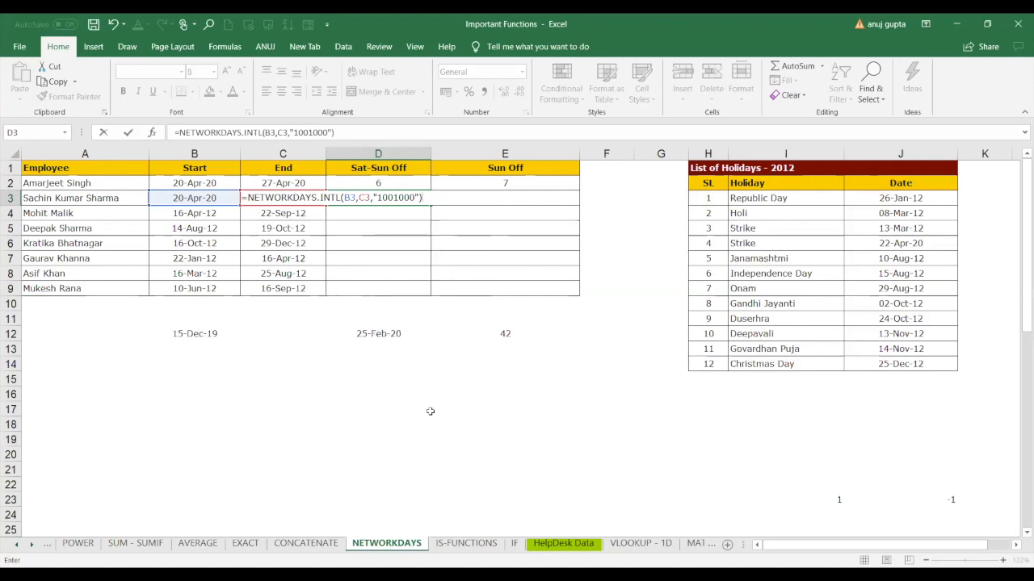
pyautogui.press('Return')
pyautogui.click(395, 196)
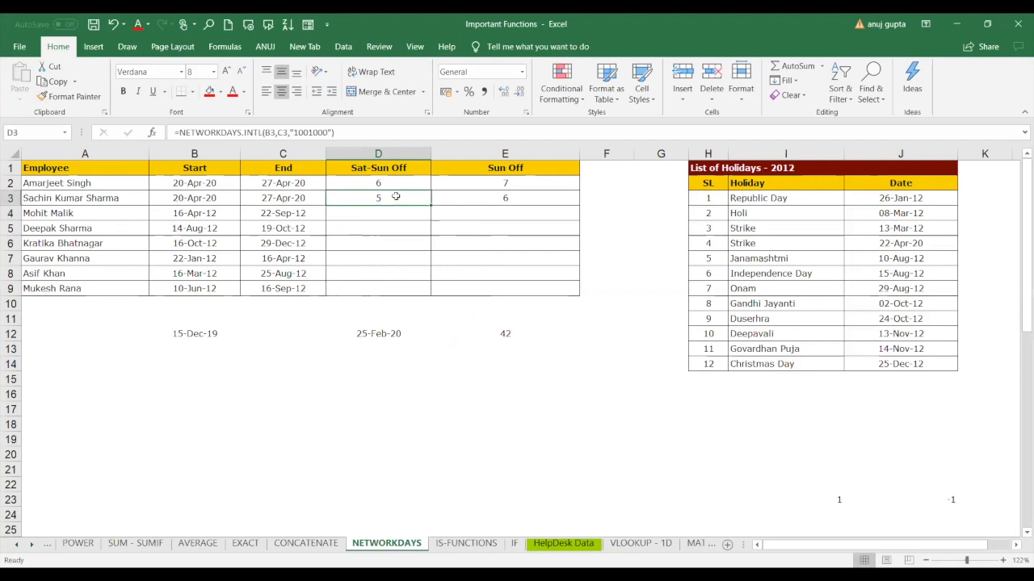
# Step: List the weekday abbreviations m, t, w, th, f, s and sun one per cell in D18:D24
pyautogui.click(346, 424)
pyautogui.write('m')
pyautogui.press('Return')
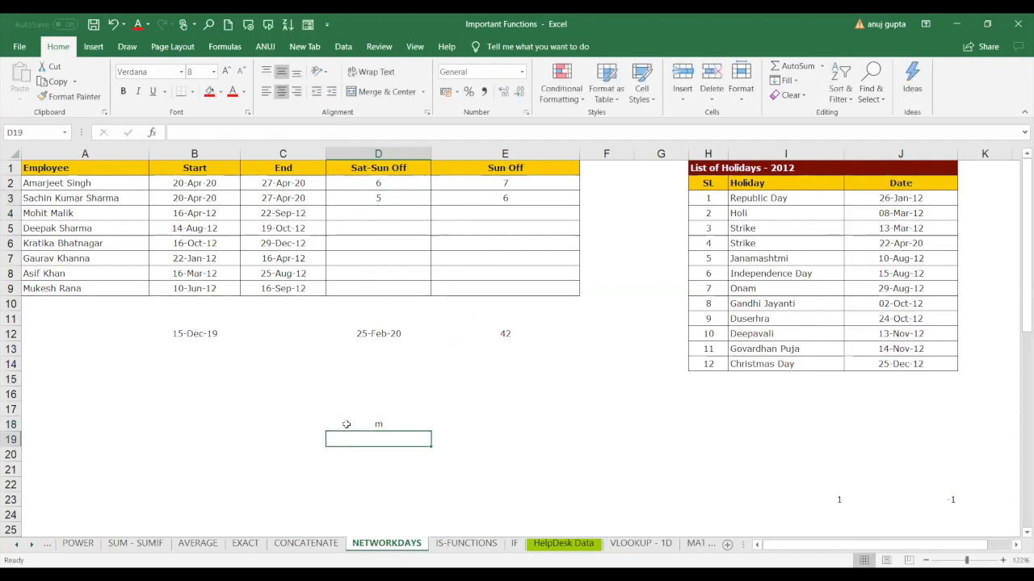
pyautogui.write('t')
pyautogui.press('Return')
pyautogui.write('w')
pyautogui.press('Return')
pyautogui.write('th')
pyautogui.press('Return')
pyautogui.write('f')
pyautogui.press('Return')
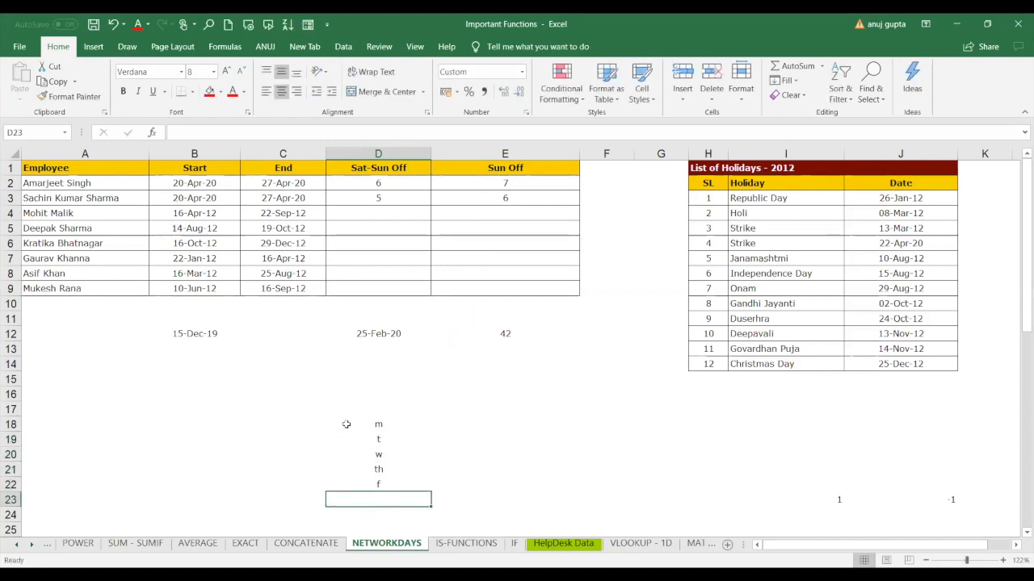
pyautogui.write('s')
pyautogui.press('Return')
pyautogui.write('sun')
pyautogui.press('Up')
# Step: Go through the weekday list in D18:D24 day by day to trace the order used by the weekend string
pyautogui.press('Up')
pyautogui.press('Up')
pyautogui.press('Up')
pyautogui.press('Up')
pyautogui.press('Up')
pyautogui.press('Down')
pyautogui.press('Down')
pyautogui.press('Down')
pyautogui.press('Down')
pyautogui.press('Down')
pyautogui.press('Down')
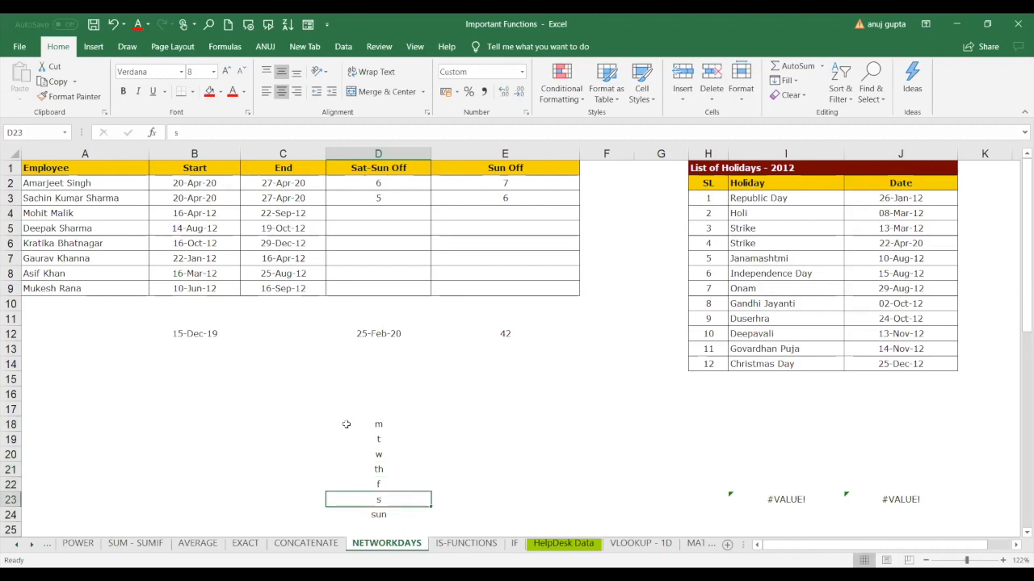
# Step: Start a legend beside the weekday list with 1 in F18 and the label off in G18
pyautogui.press('Up')
pyautogui.press('Up')
pyautogui.press('Up')
pyautogui.press('Up')
pyautogui.press('Up')
pyautogui.press('Up')
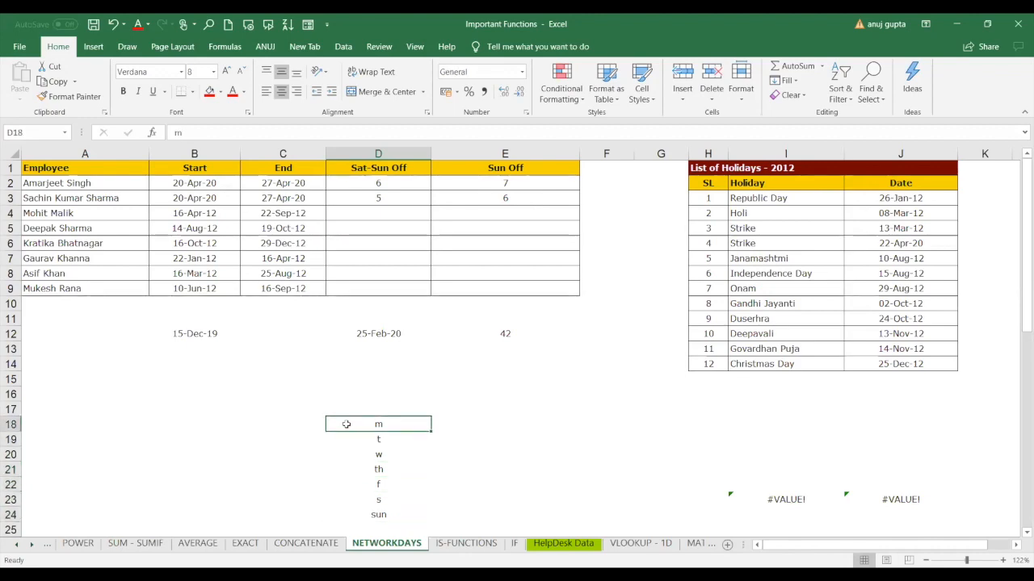
pyautogui.press('Right')
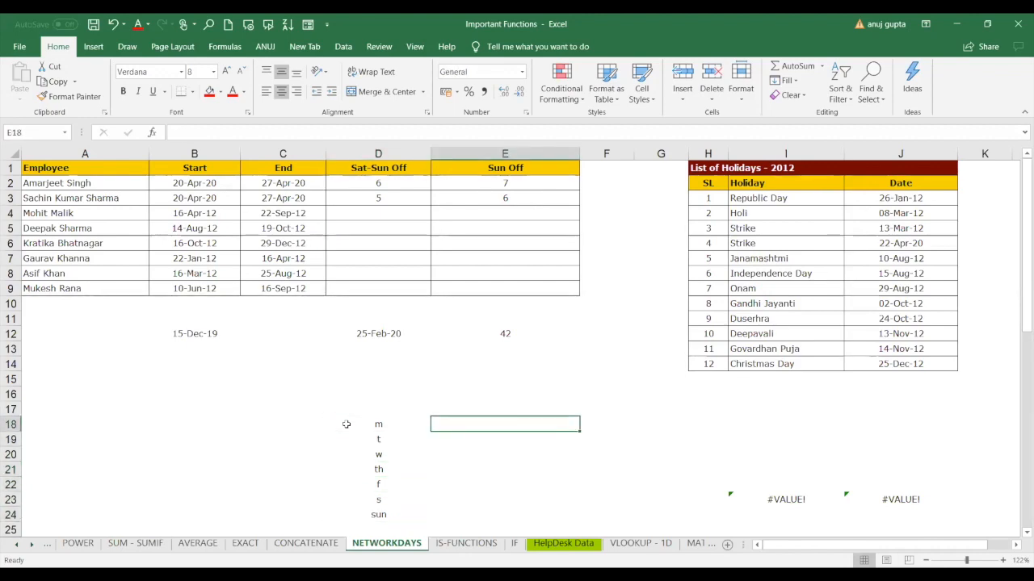
pyautogui.press('Right')
pyautogui.write('1')
pyautogui.press('Right')
pyautogui.write('off')
pyautogui.press('Return')
# Step: Add the second legend entry with 0 in F19 and the label on in G19
pyautogui.press('Left')
pyautogui.write('0')
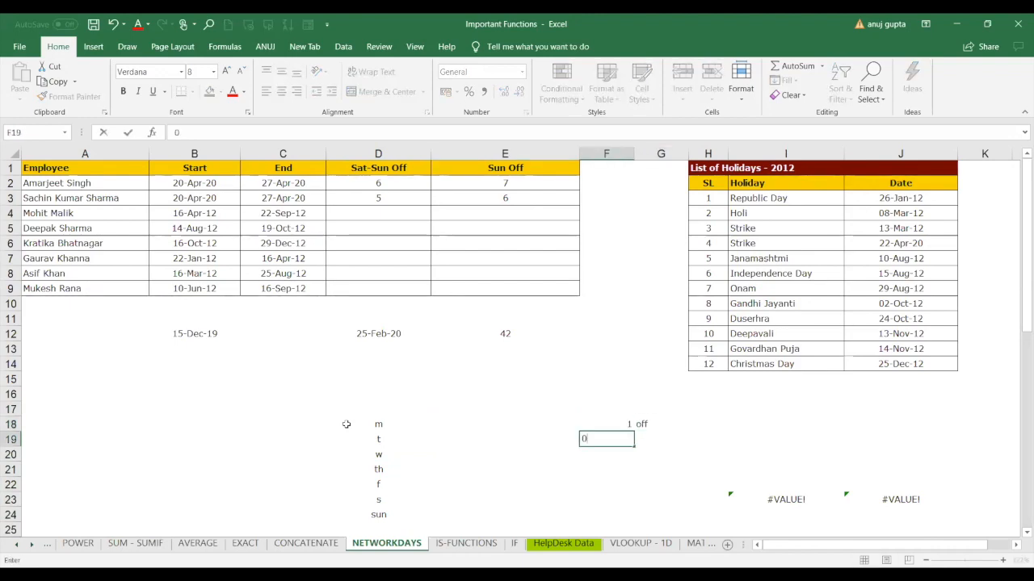
pyautogui.press('Right')
pyautogui.write('on')
pyautogui.press('Return')
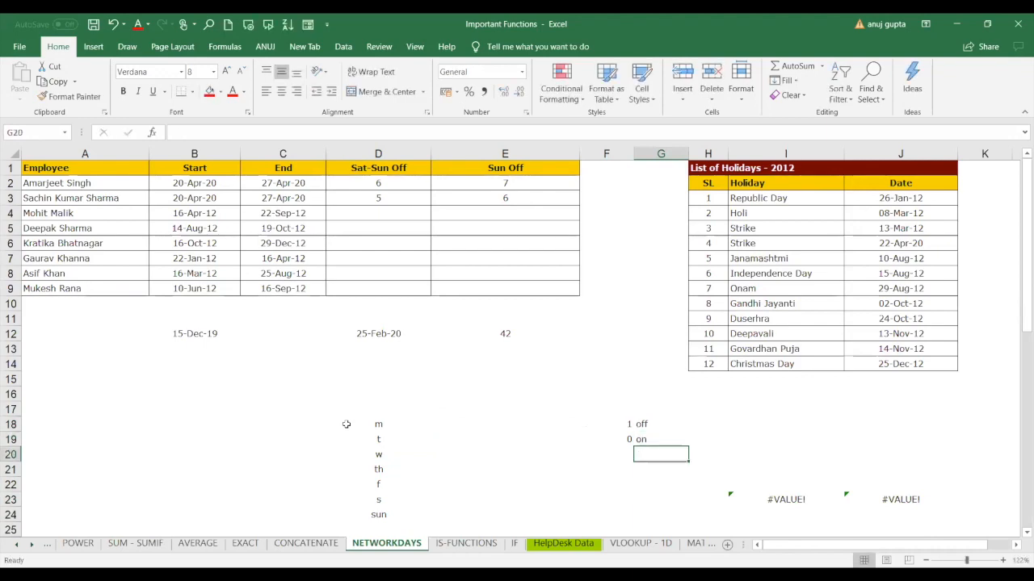
# Step: Review the weekend strings in the NETWORKDAYS.INTL formulas in E12 and D3
pyautogui.press('Left')
pyautogui.press('Left')
pyautogui.press('Up')
pyautogui.press('Up')
pyautogui.press('Up')
pyautogui.press('Up')
pyautogui.press('Up')
pyautogui.press('Up')
pyautogui.press('Up')
pyautogui.press('Up')
pyautogui.press('Up')
pyautogui.press('Up')
pyautogui.press('Up')
pyautogui.press('Up')
pyautogui.press('Up')
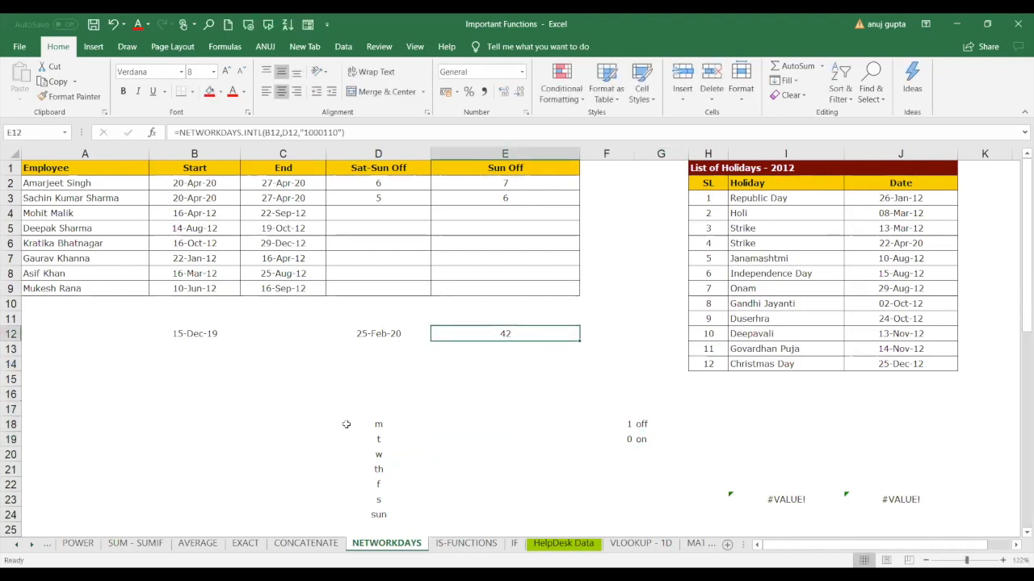
pyautogui.press('Left')
pyautogui.press('Left')
pyautogui.press('Right')
pyautogui.press('Up')
pyautogui.press('Up')
pyautogui.press('Up')
pyautogui.press('Up')
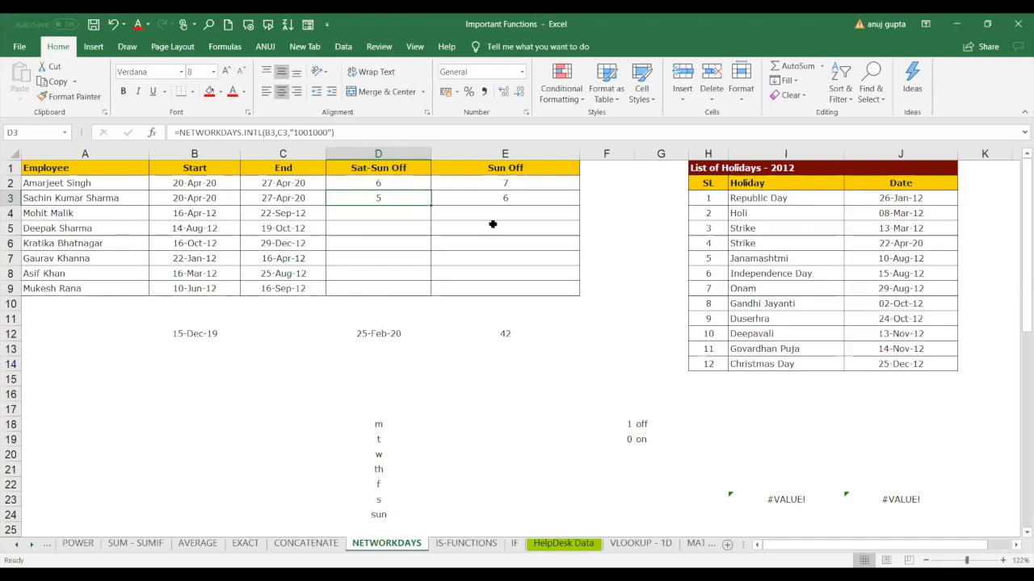
# Step: Replace the formula in E3 with a new NETWORKDAYS.INTL formula using B3 as start date and C3 as end date
pyautogui.click(520, 199)
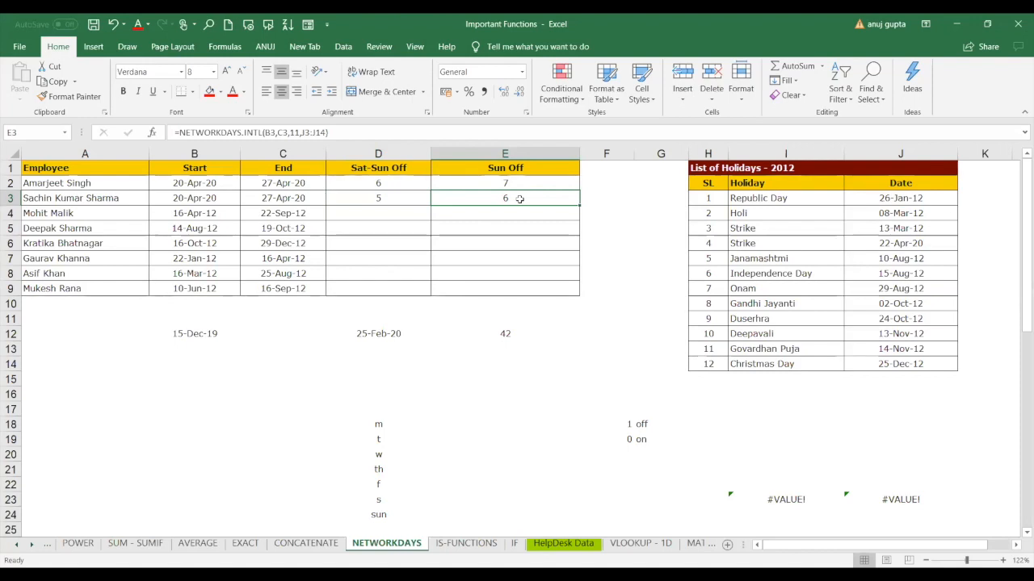
pyautogui.write('=')
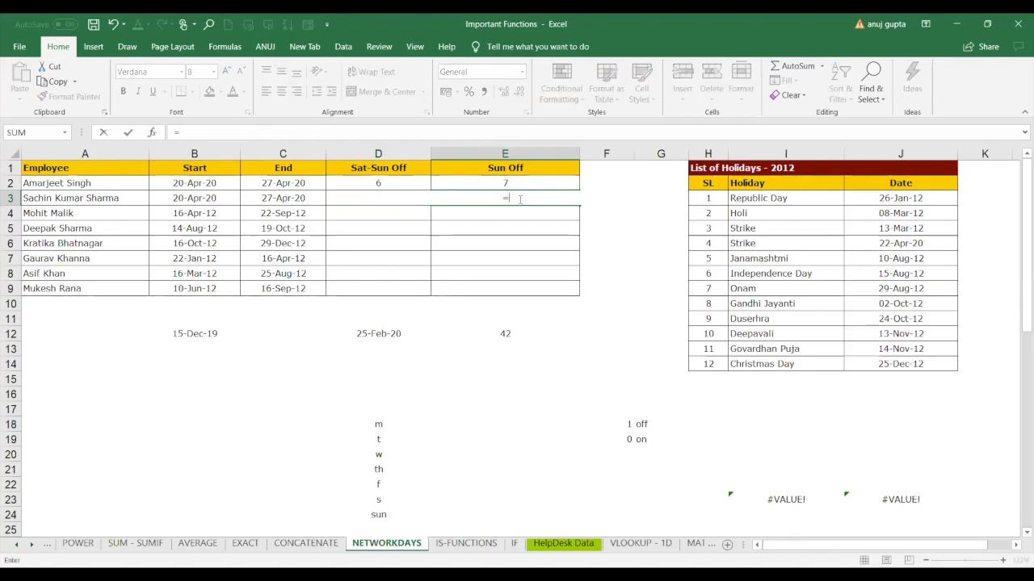
pyautogui.write('NETWORKDAYS.INTL(')
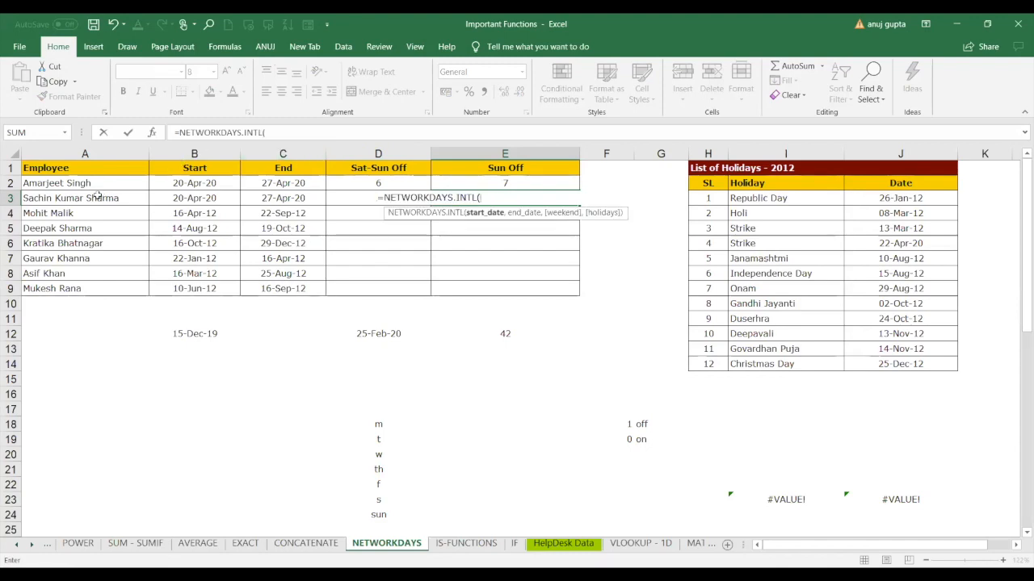
pyautogui.click(197, 200)
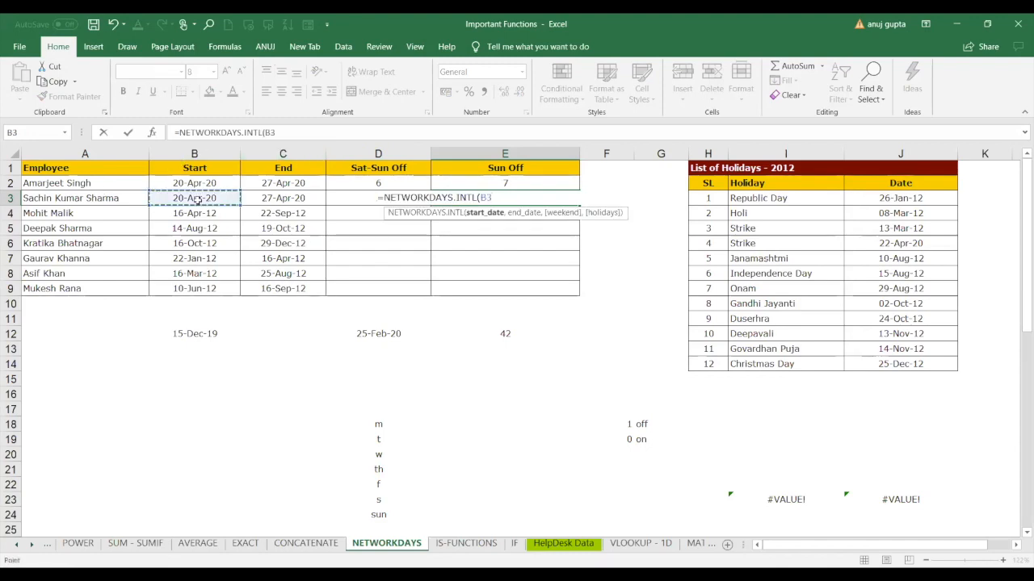
pyautogui.write(',')
pyautogui.click(282, 202)
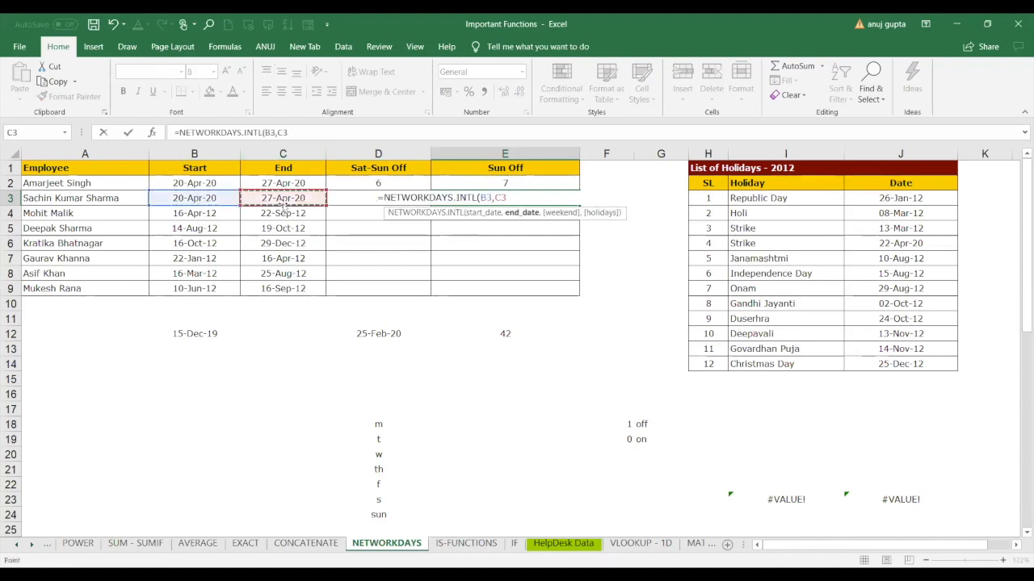
pyautogui.write(',')
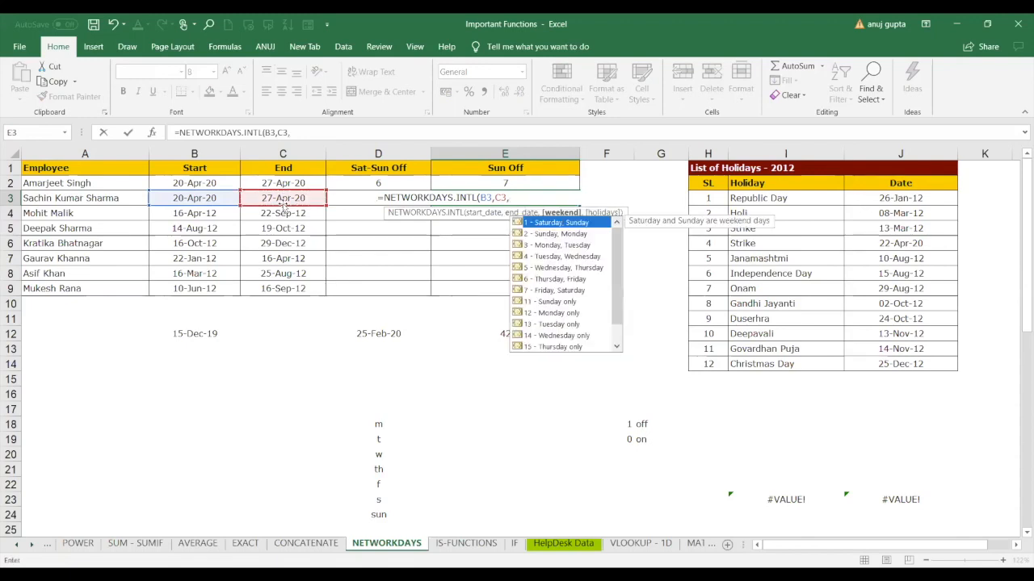
# Step: Complete the E3 formula with the custom weekend string "1001001" and the holiday dates J3:J14
pyautogui.write('"1001')
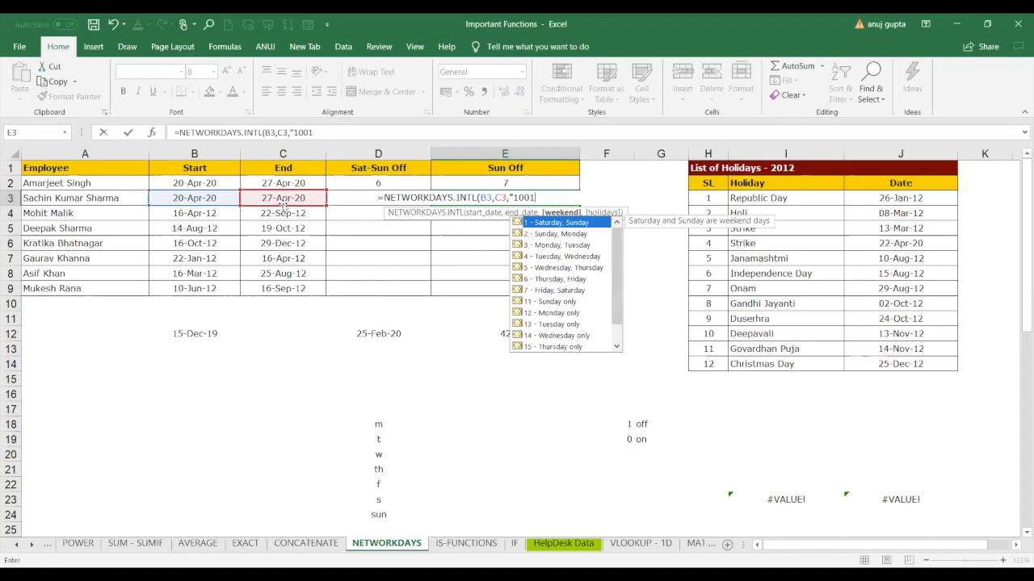
pyautogui.write('001')
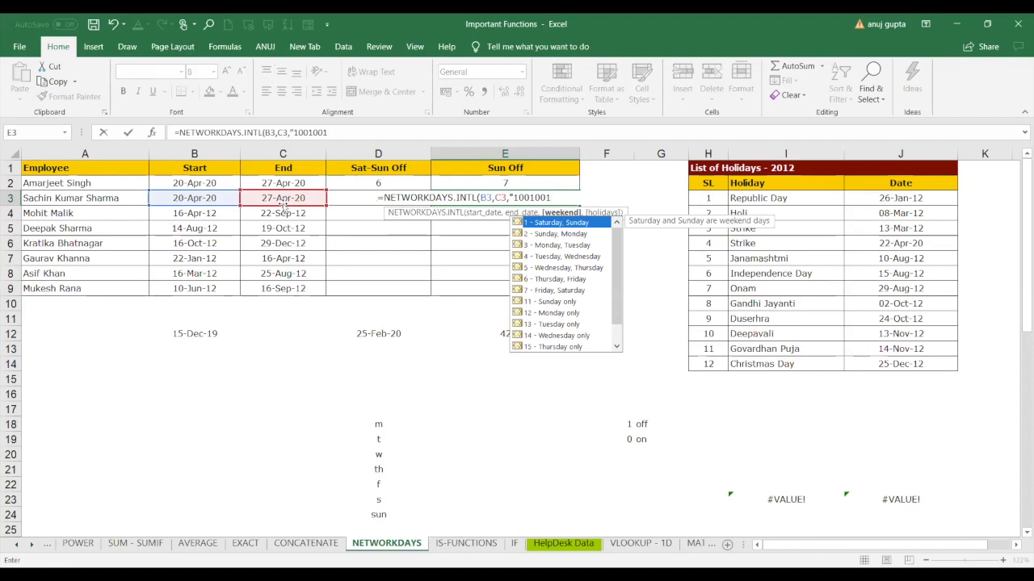
pyautogui.write('"')
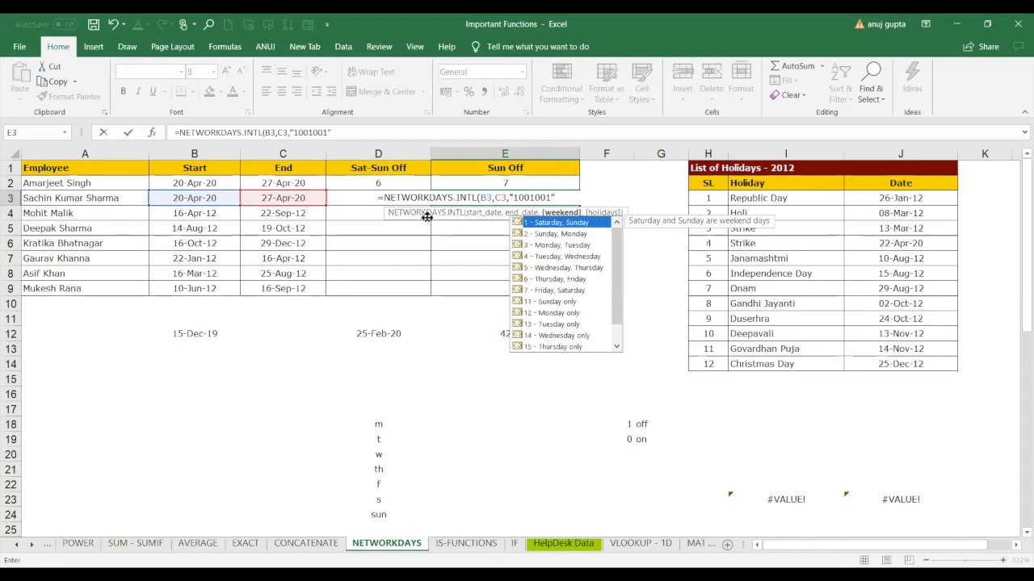
pyautogui.write(',')
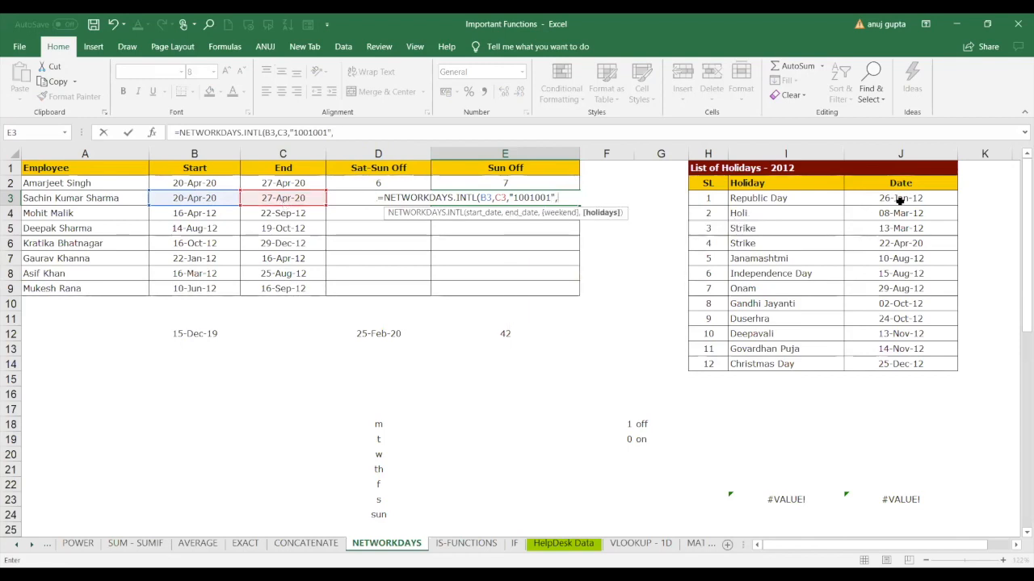
pyautogui.moveTo(899, 199); pyautogui.dragTo(891, 365)
pyautogui.press('Return')
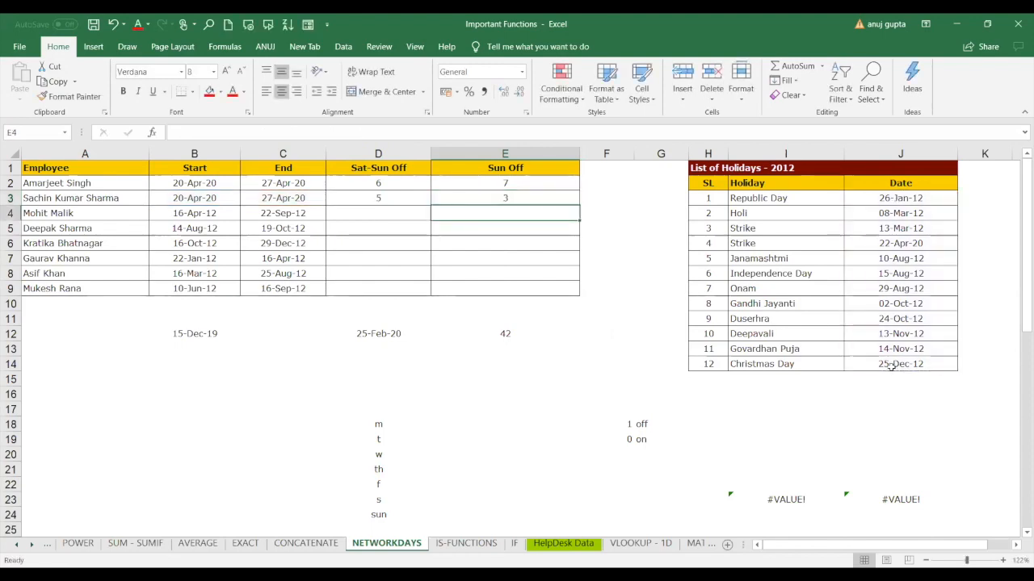
pyautogui.click(527, 196)
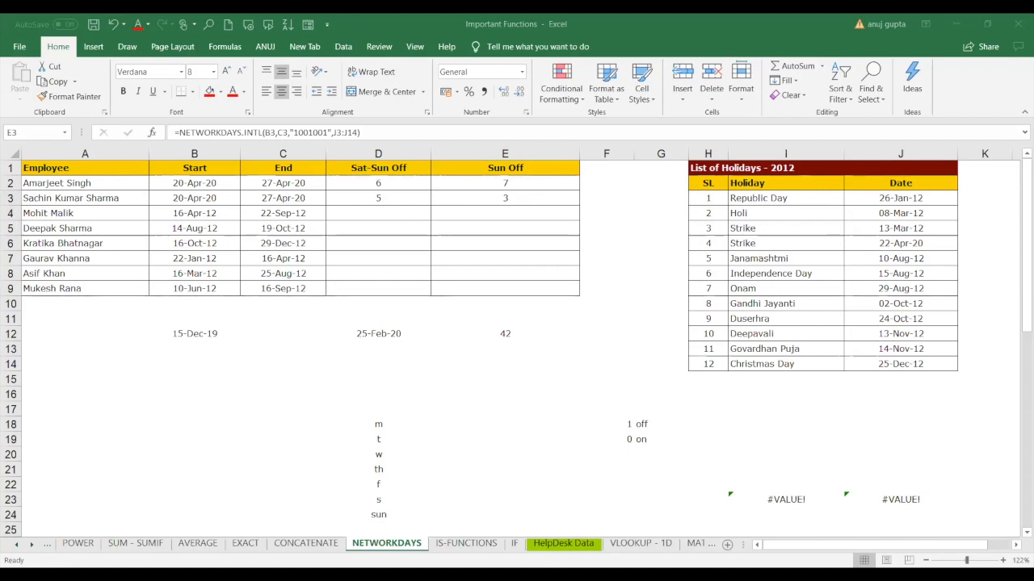
pyautogui.click(458, 358)
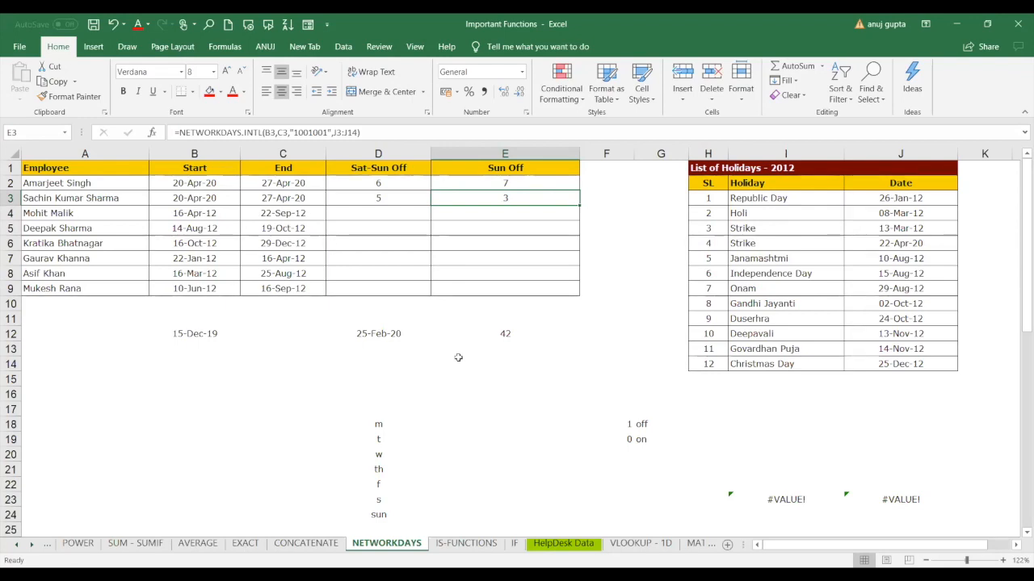
pyautogui.click(479, 372)
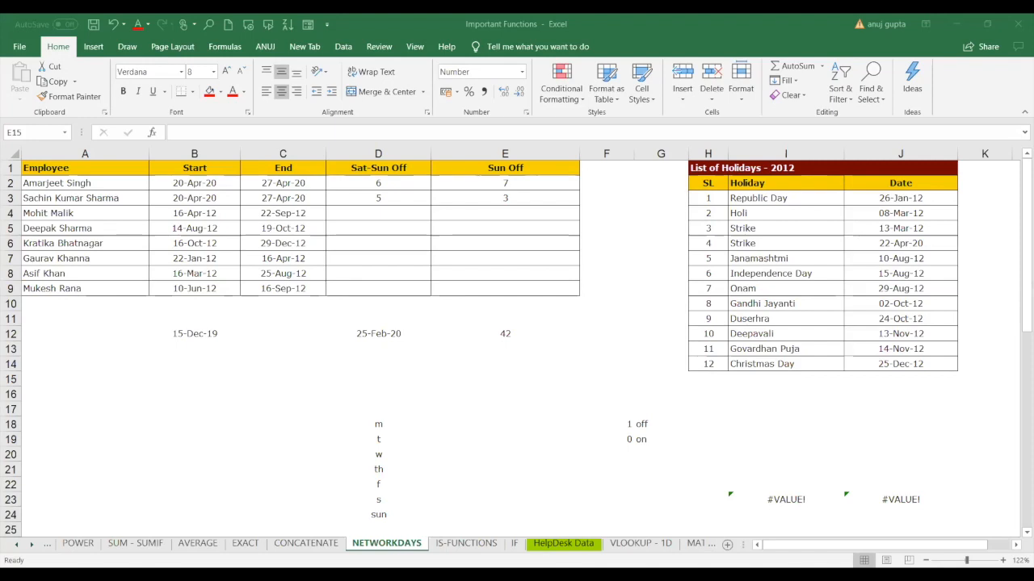
pyautogui.click(597, 386)
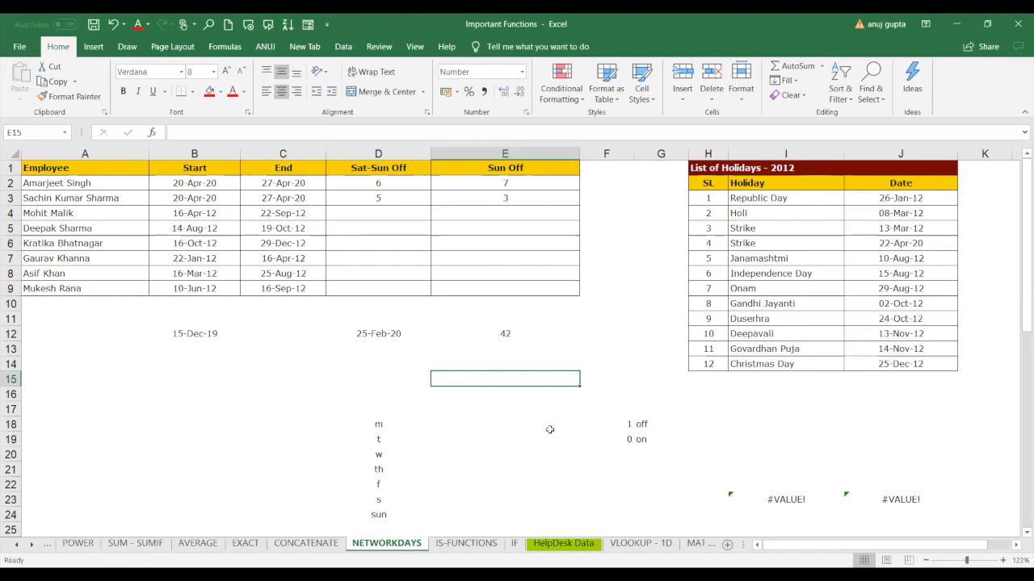
# Step: Compare the NETWORKDAYS formula in D2 with the NETWORKDAYS.INTL formula in D3
pyautogui.click(395, 200)
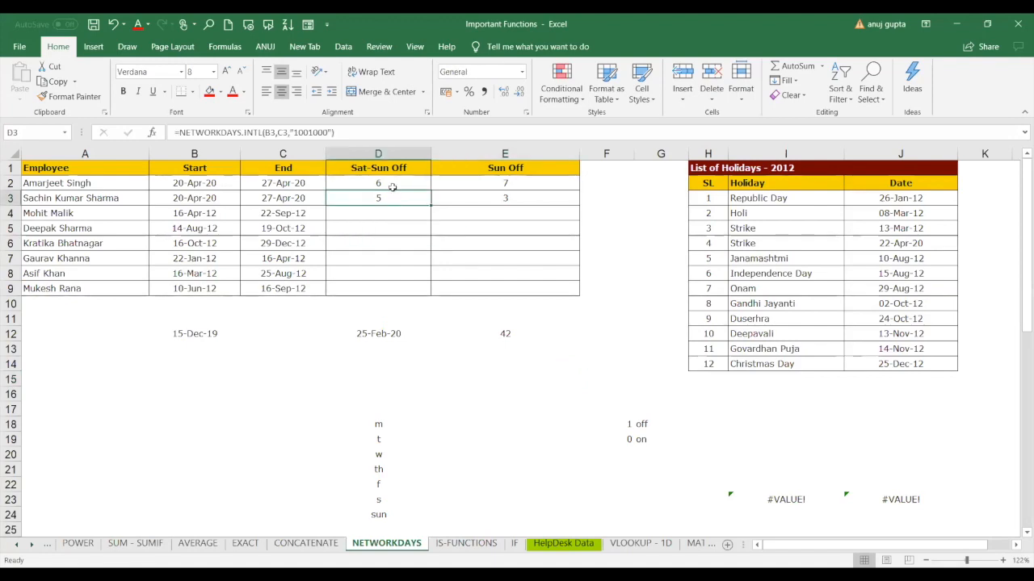
pyautogui.click(391, 184)
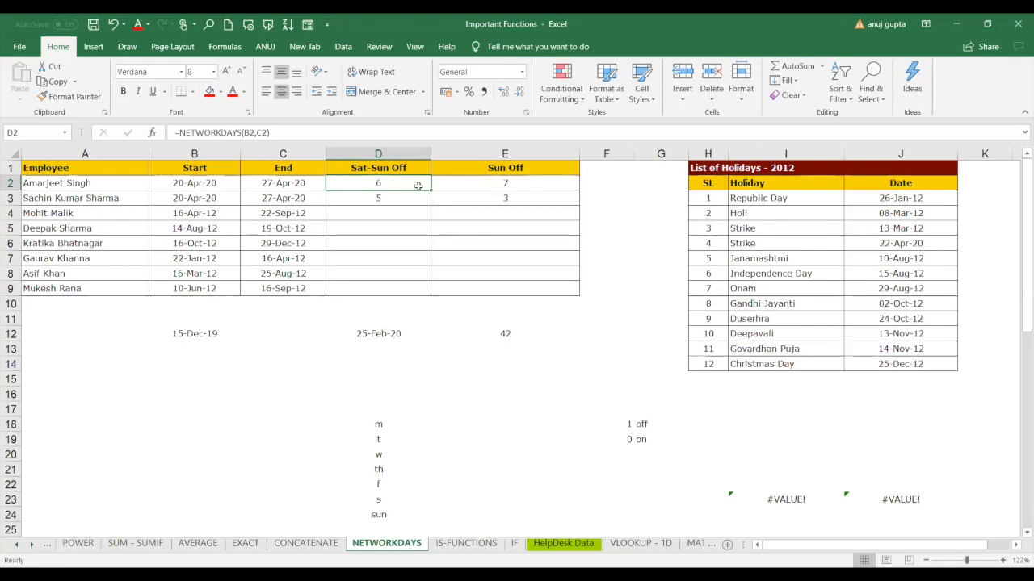
pyautogui.click(415, 202)
pyautogui.click(413, 220)
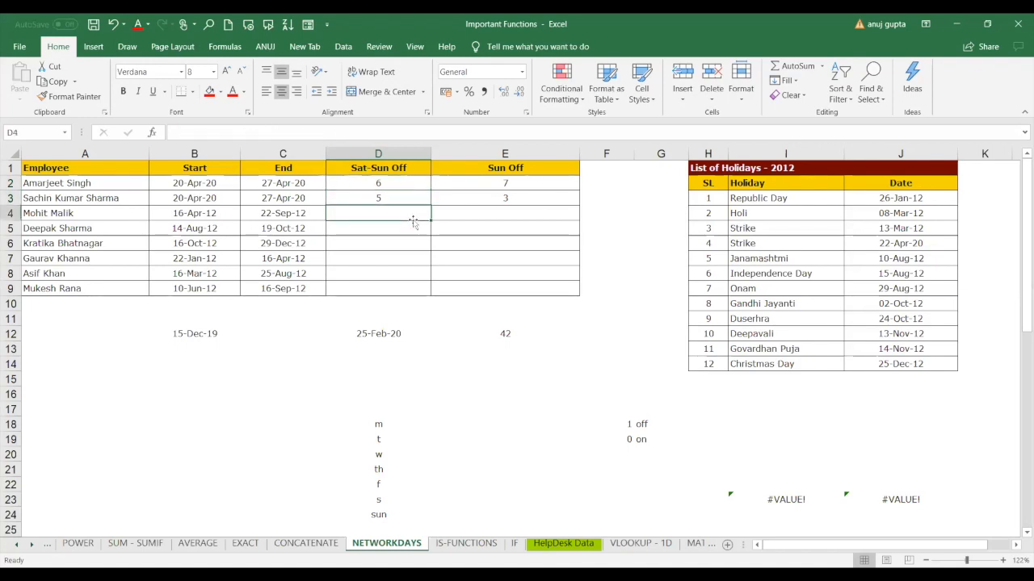
pyautogui.click(405, 185)
pyautogui.click(404, 203)
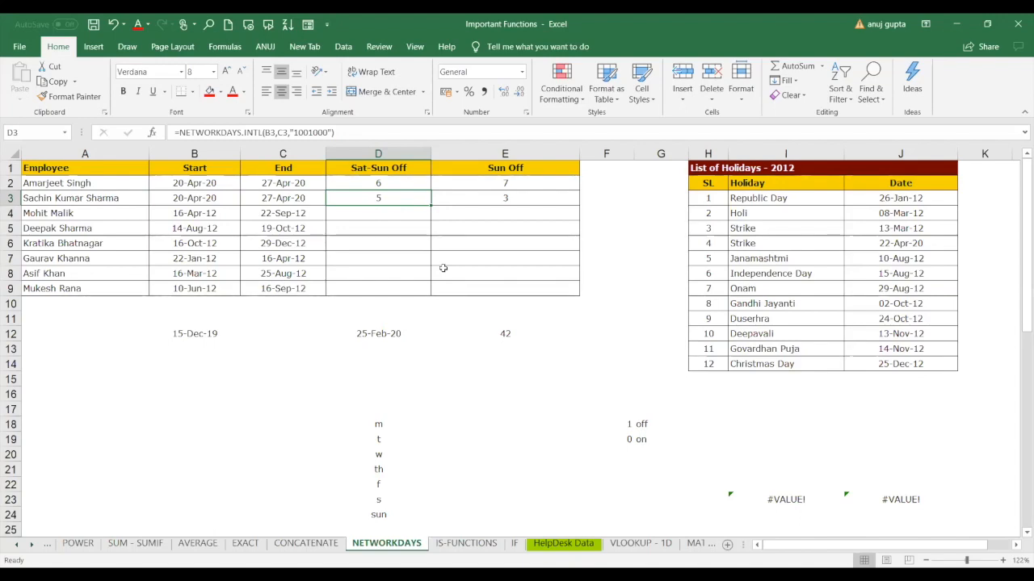
pyautogui.click(369, 220)
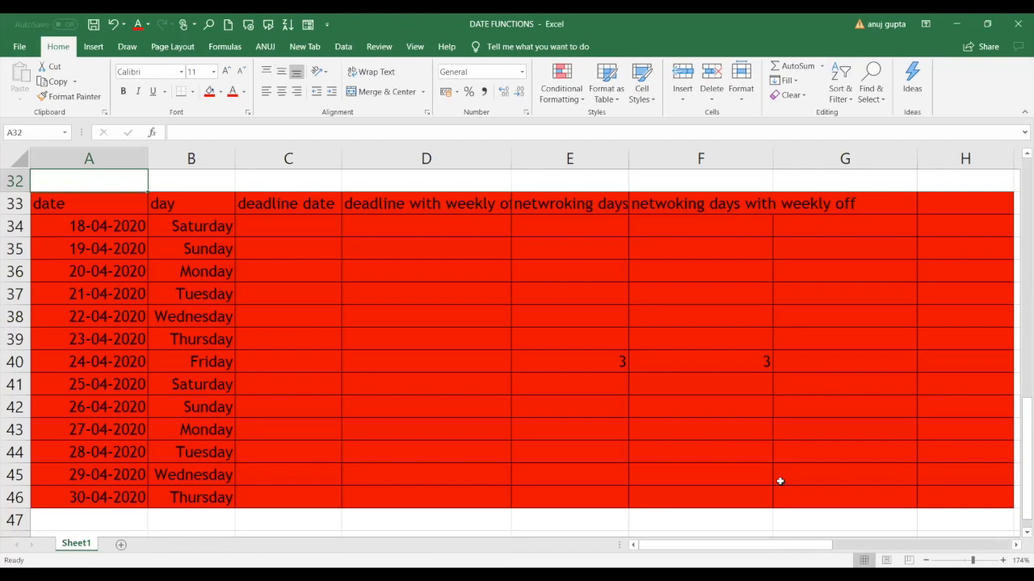
# Step: In the DATE FUNCTIONS workbook, enter =WORKDAY(A34,4) in C34 to calculate the deadline date four workdays after A34
pyautogui.click(311, 236)
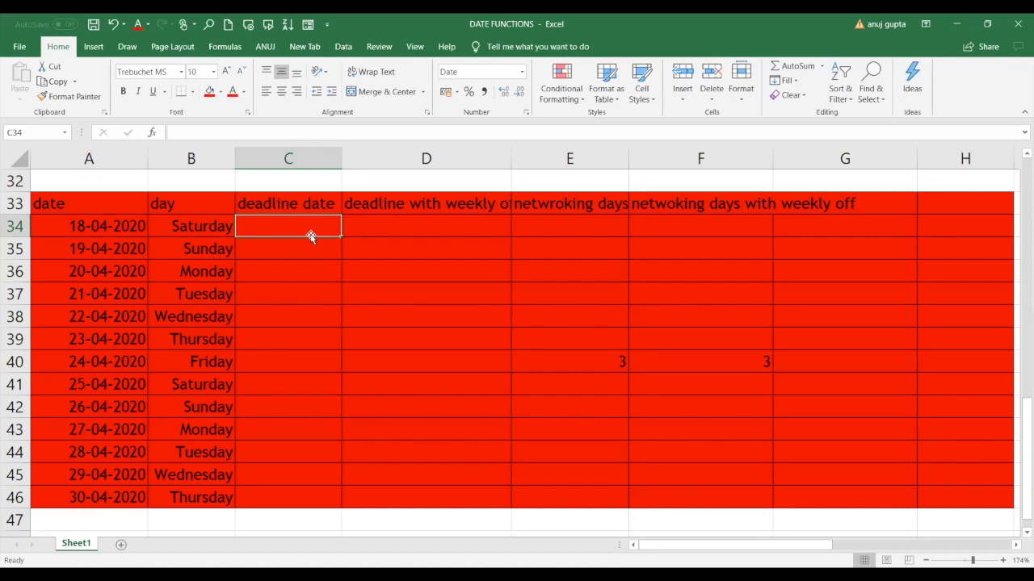
pyautogui.write('=')
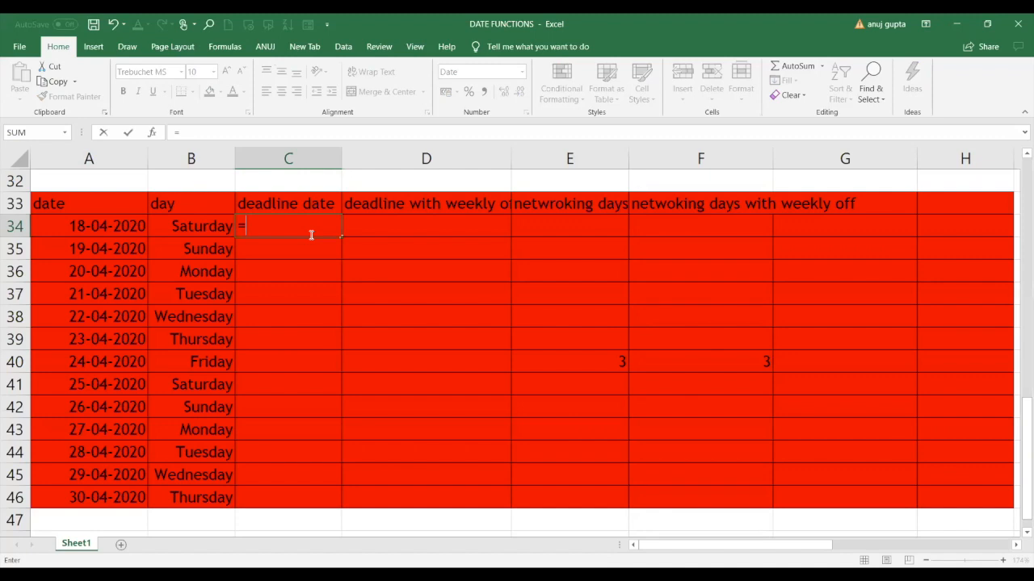
pyautogui.write('wor')
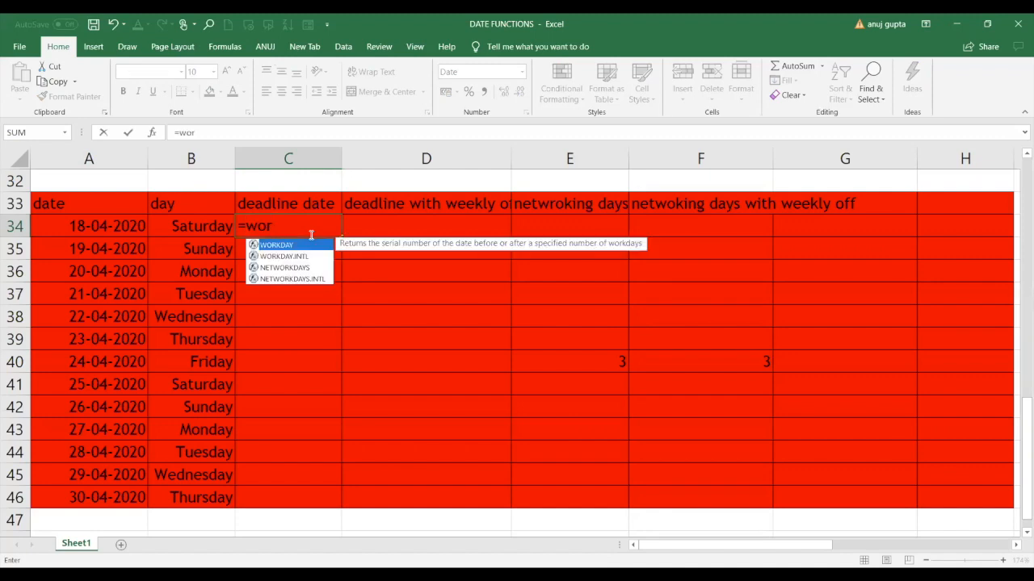
pyautogui.press('Tab')
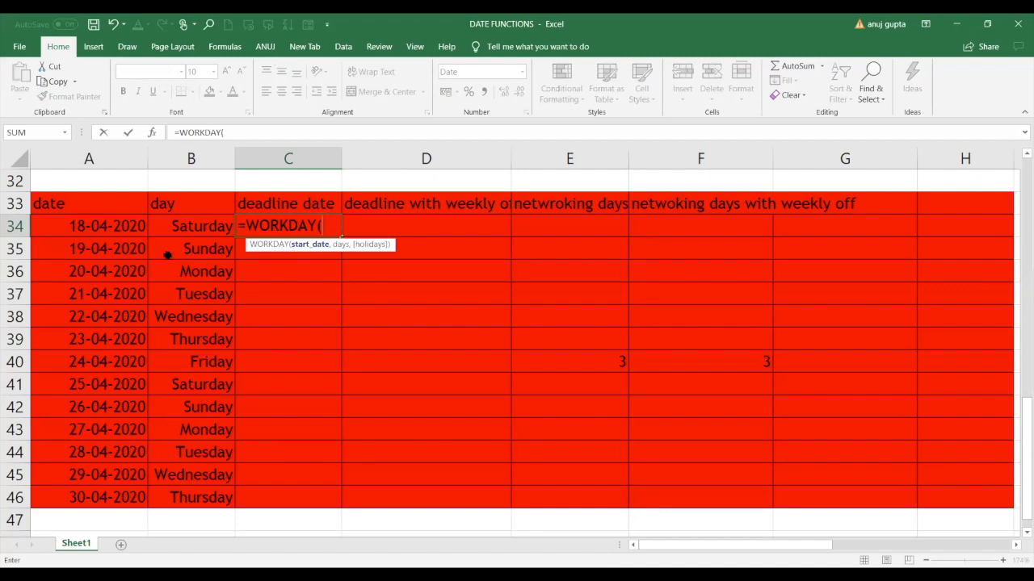
pyautogui.click(96, 230)
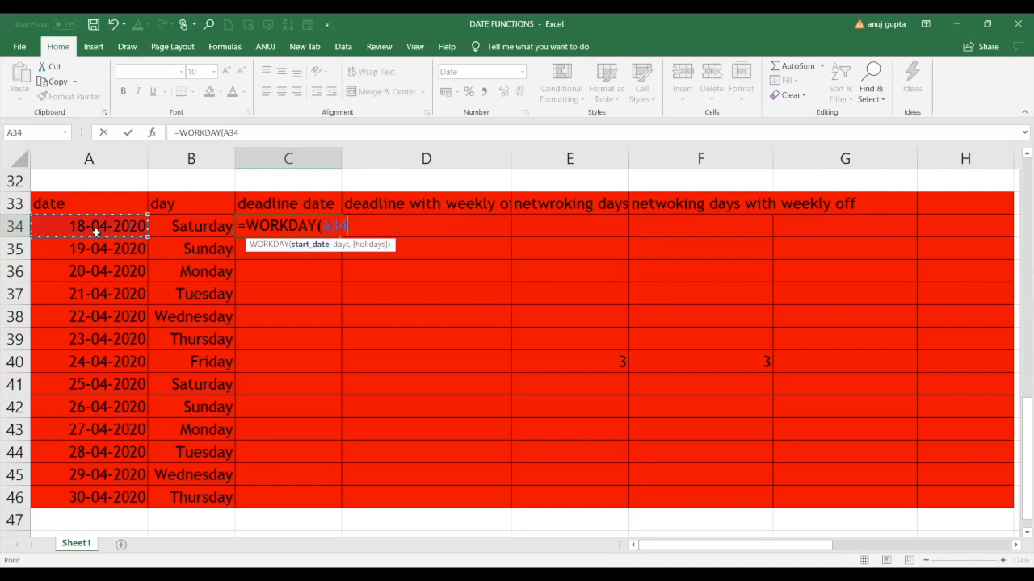
pyautogui.write(',')
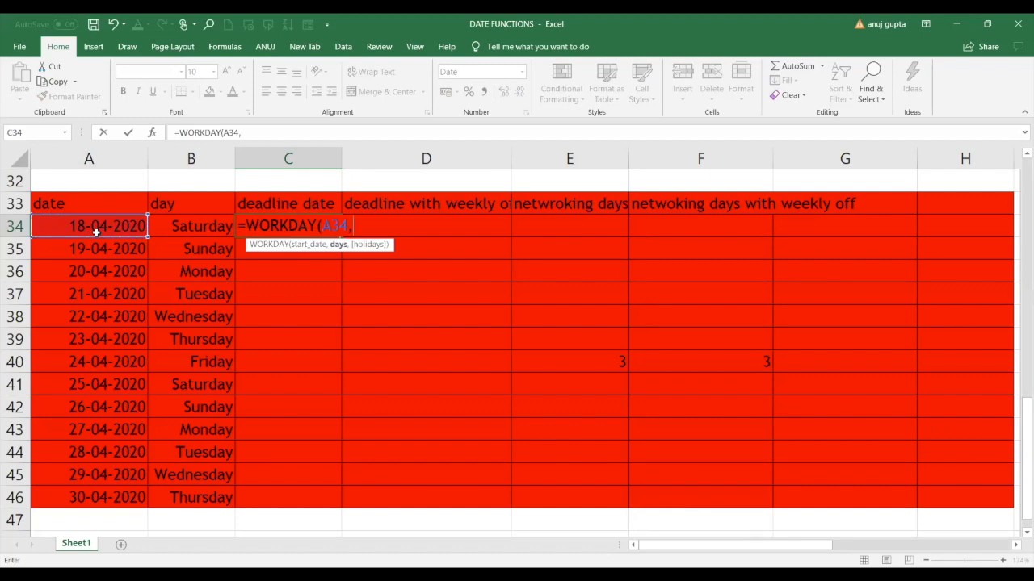
pyautogui.write('4)')
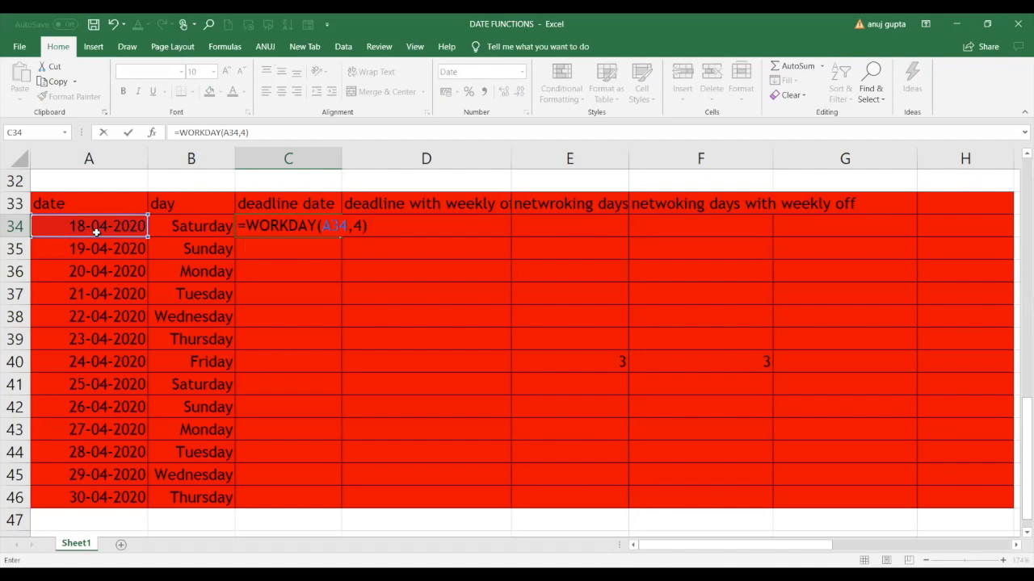